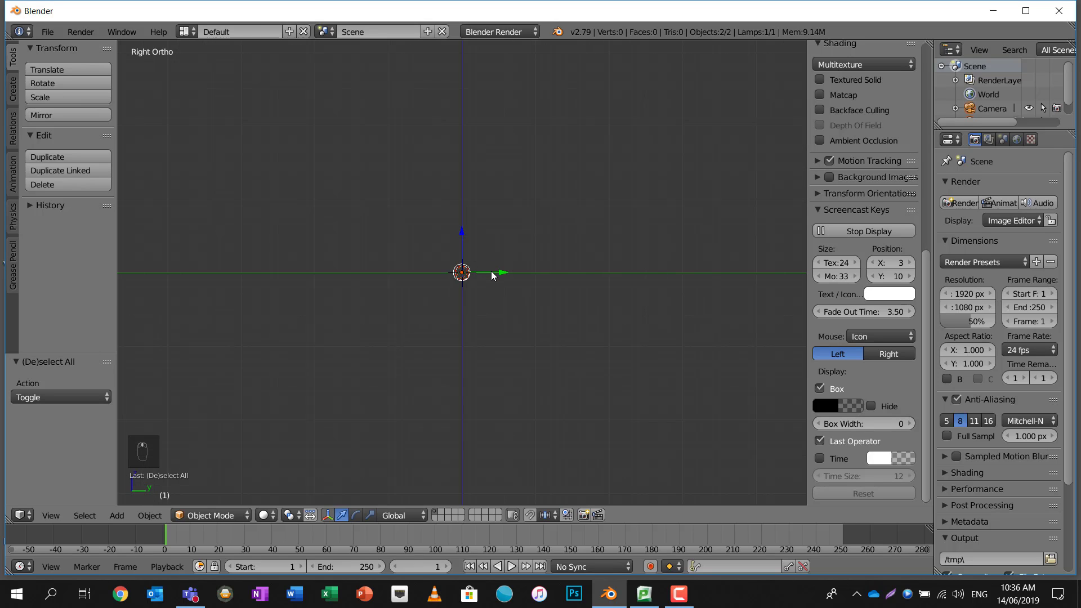
Add an Image empty to the scene and align it to the current right orthographic view
key(shift+a)
mouse_move(491, 276)
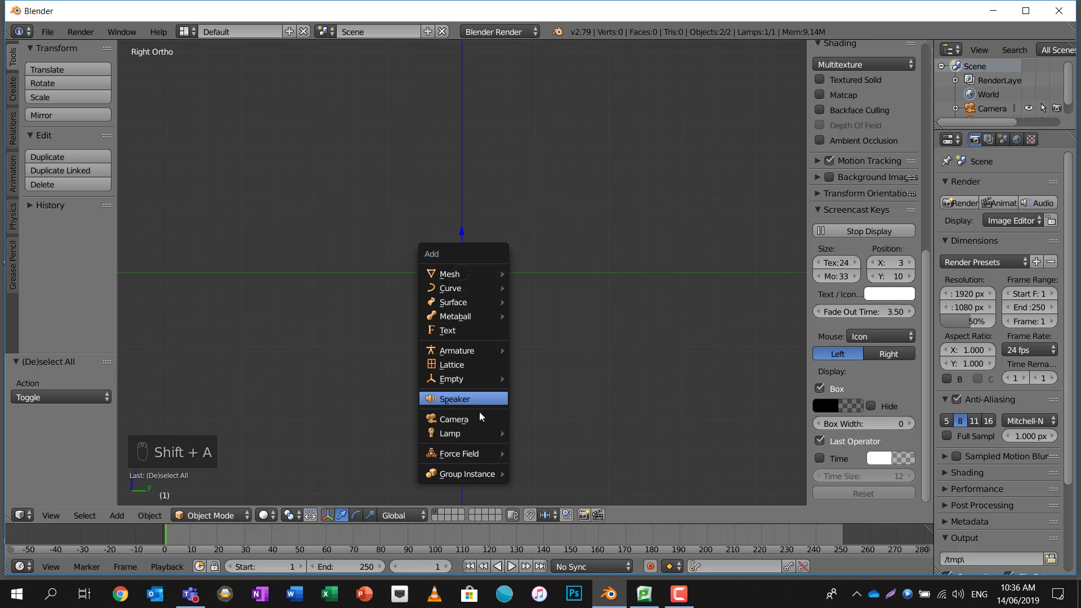
mouse_move(484, 379)
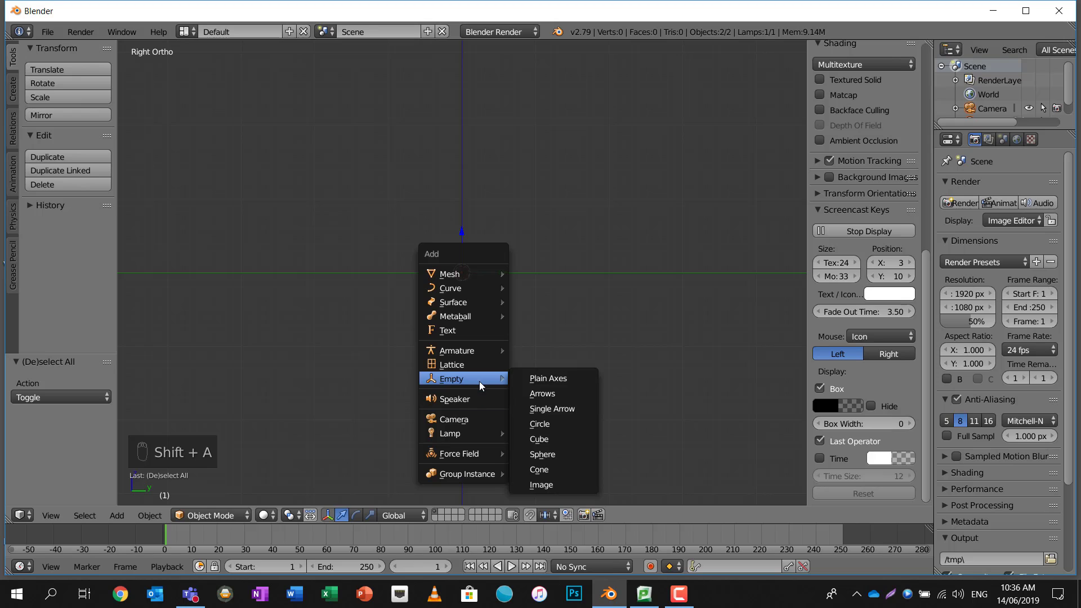
click(559, 483)
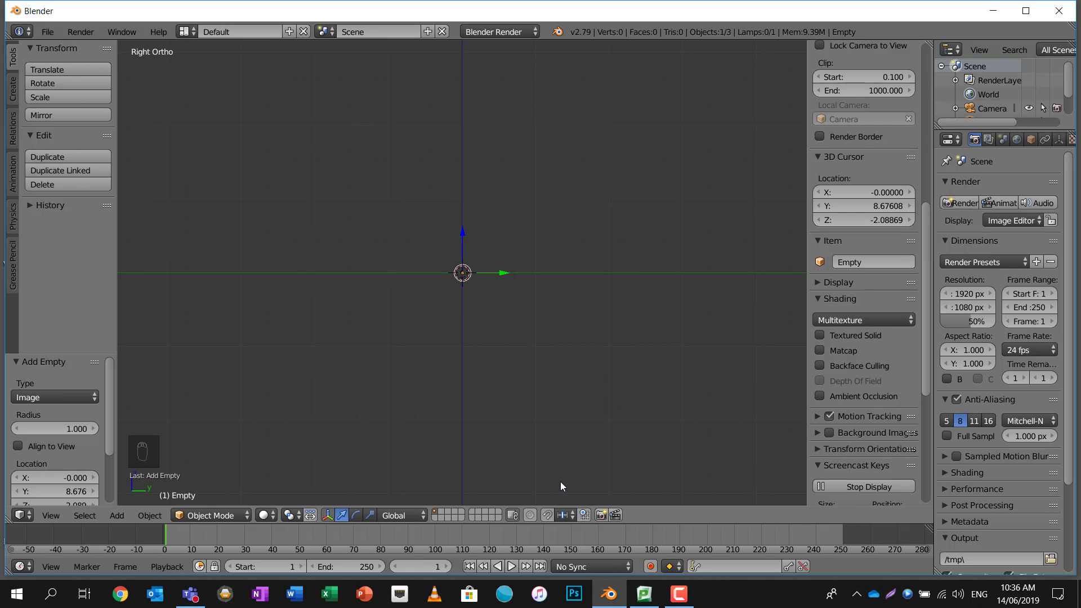
click(18, 445)
scroll(461, 299, up, 20)
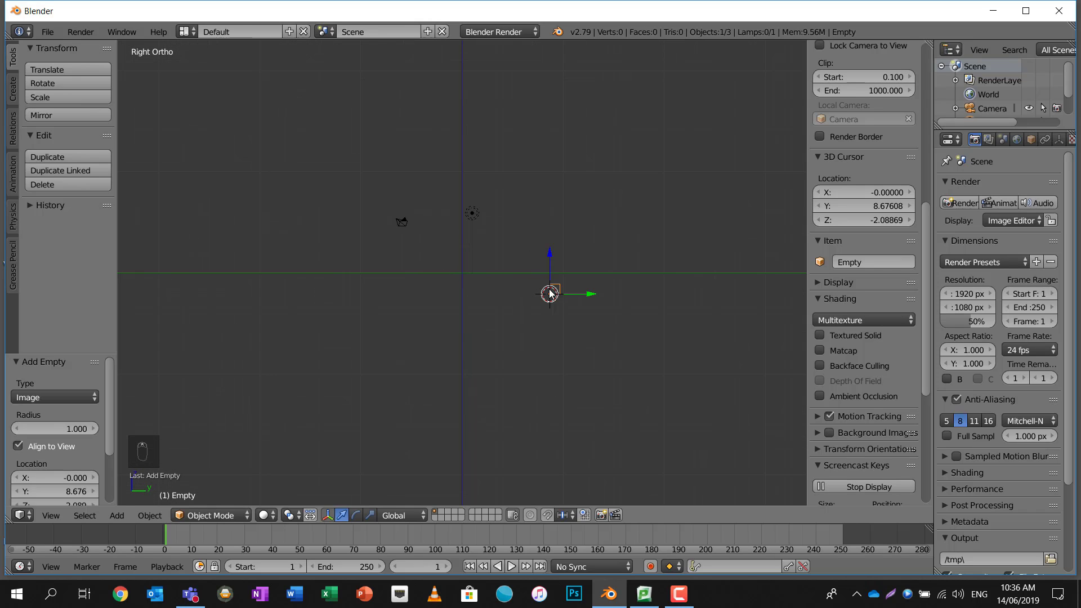
Move the image empty to the scene origin, enlarge it and reposition its frame around the origin
key(g)
click(495, 271)
key(s)
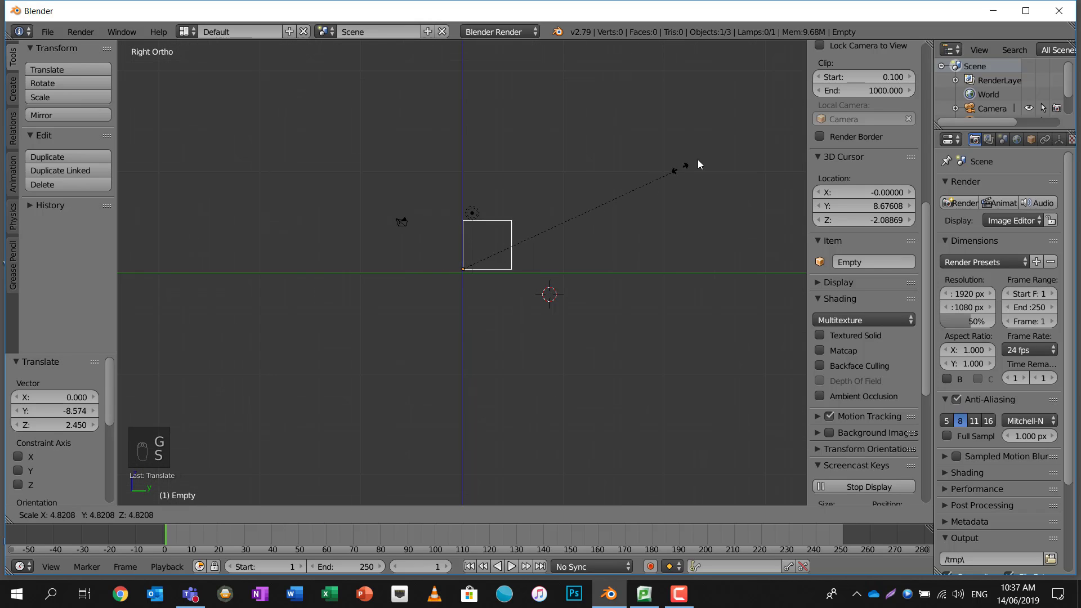
click(735, 156)
key(g)
click(713, 184)
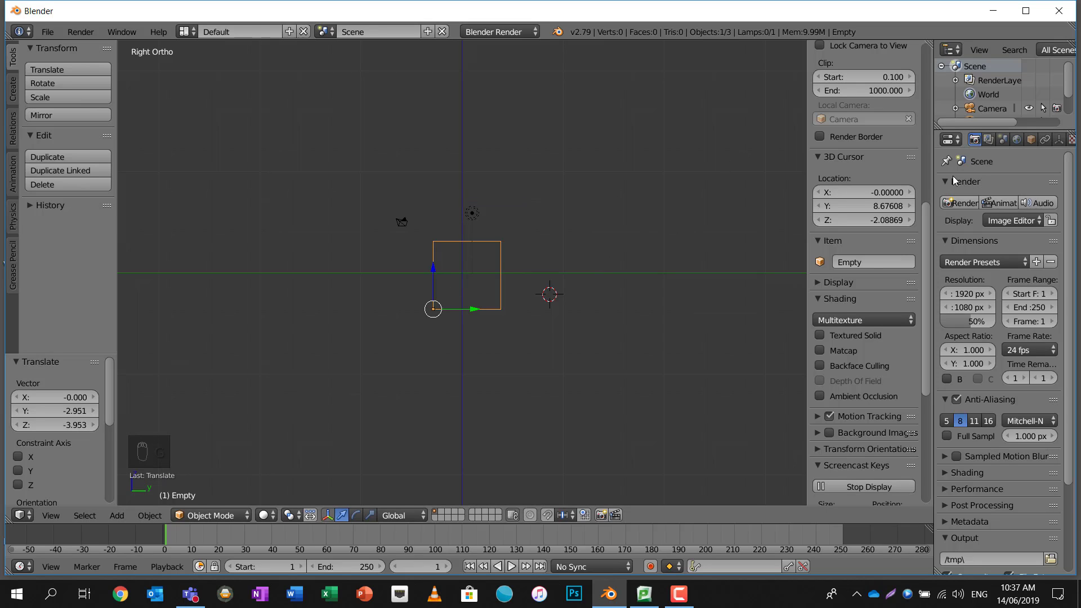
Load "Screen Shot 2019-06-14 at 10.17.04 am.png" from the desktop folder "Axe for Corey" into the image empty
key(n)
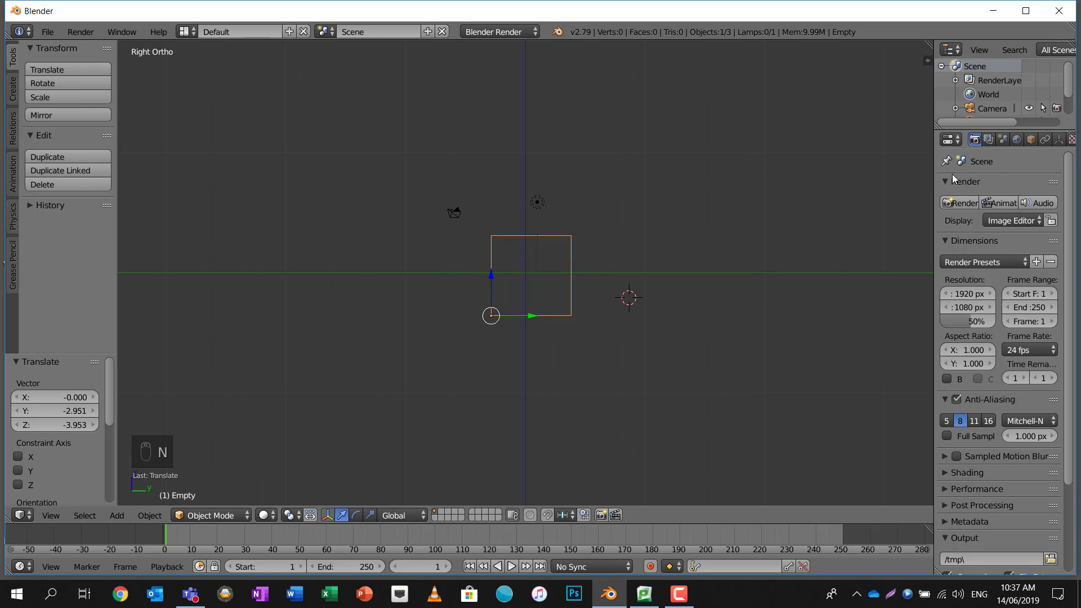
click(1059, 140)
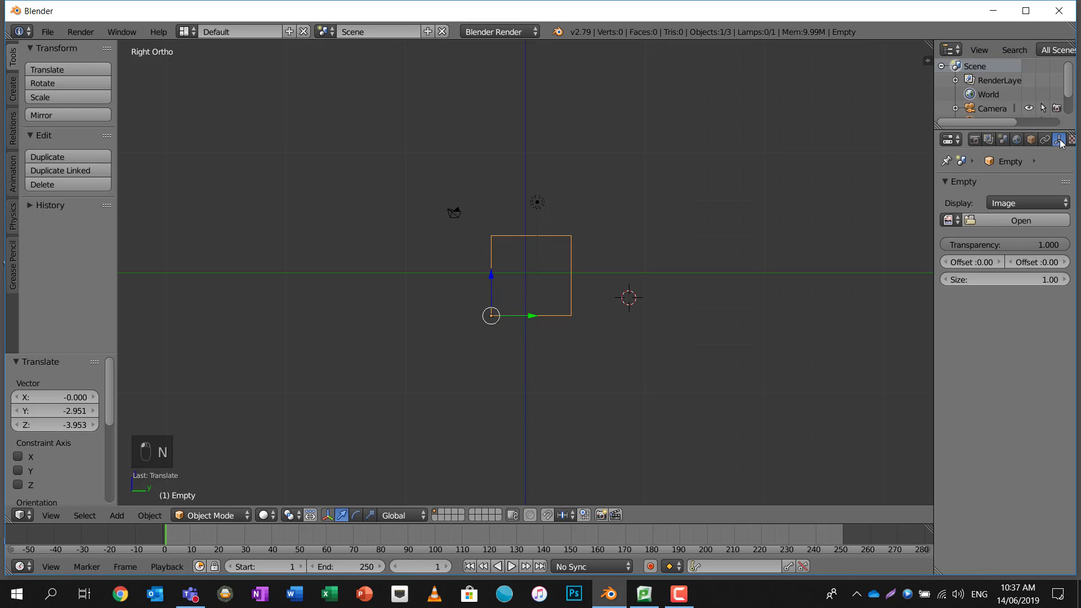
click(1012, 217)
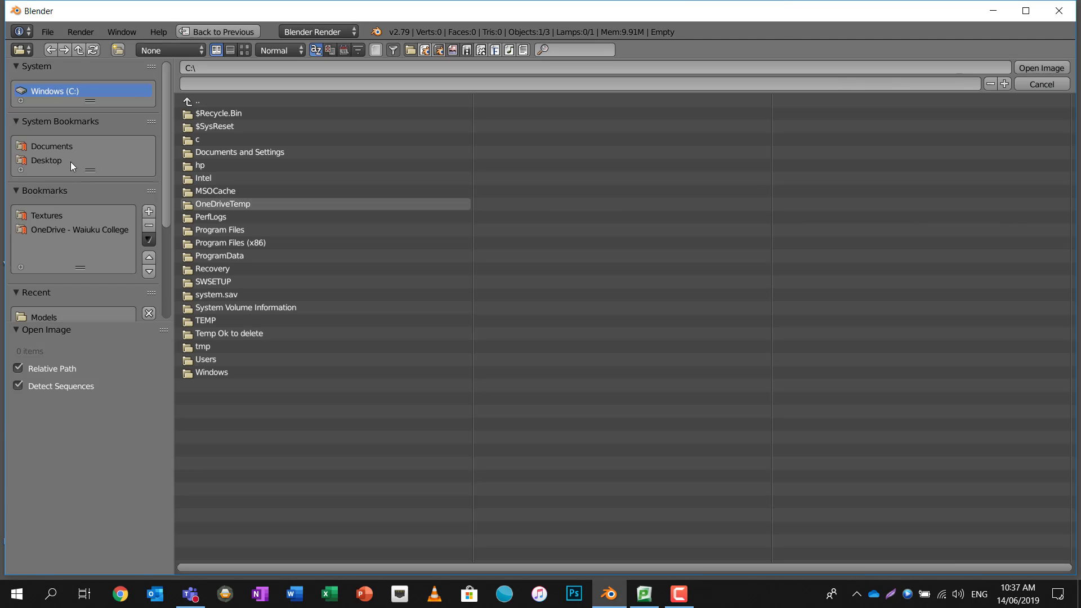
click(69, 160)
click(225, 125)
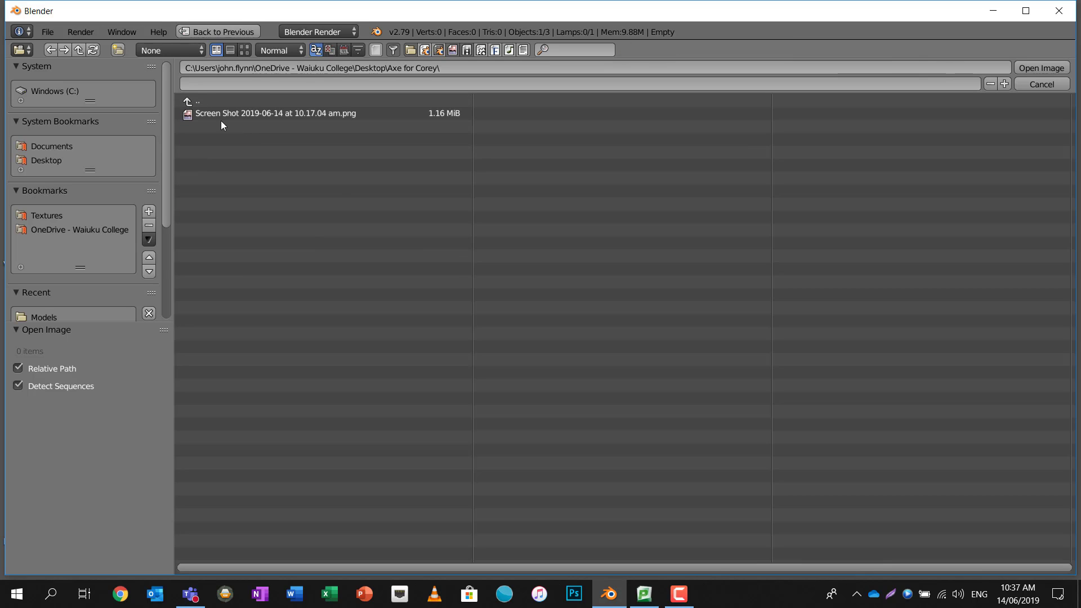
click(220, 116)
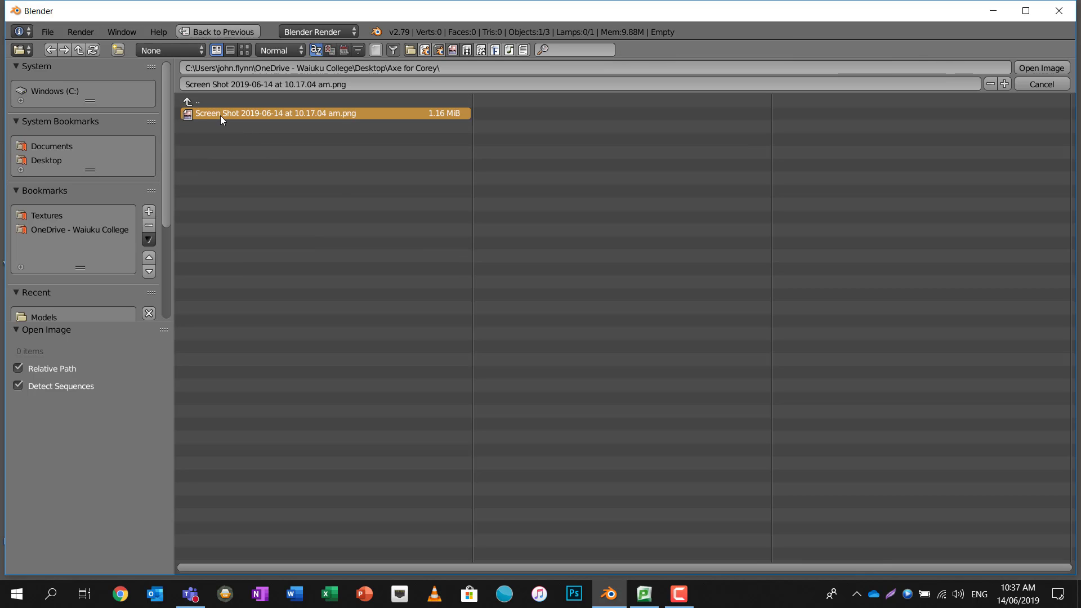
click(1056, 67)
Enlarge the axe reference image, centre it on the origin and collapse the timeline to free up viewport space
key(s)
key(g)
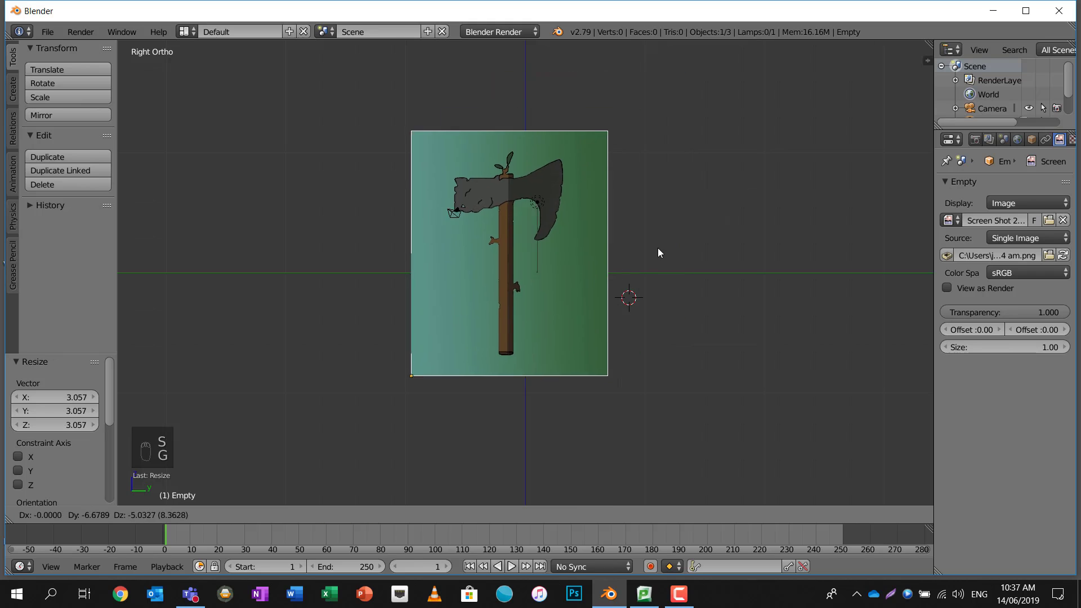
click(666, 233)
key(s)
click(738, 188)
key(s)
click(713, 220)
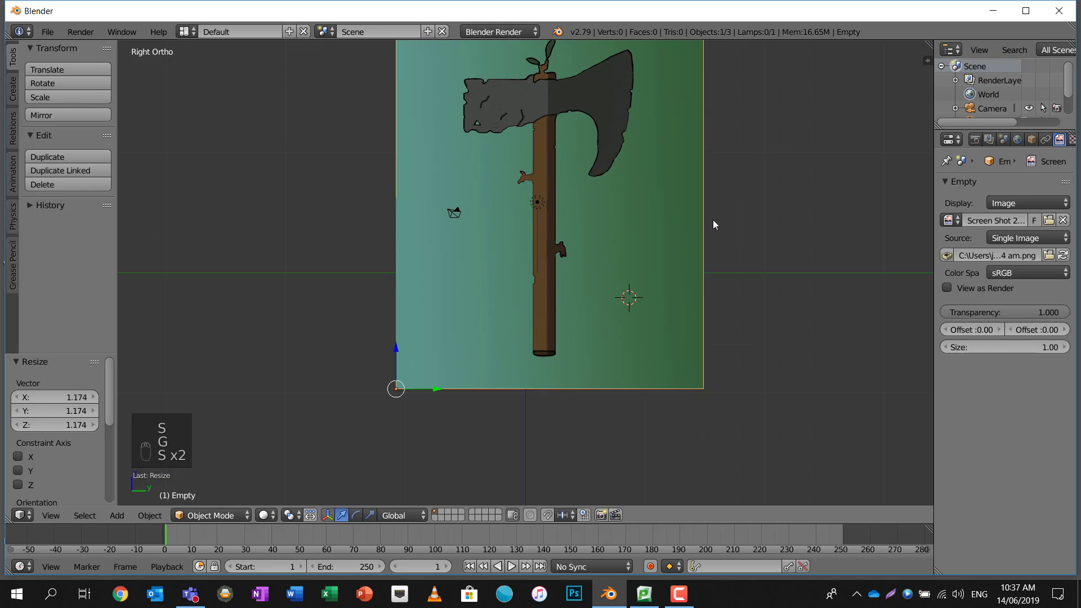
key(g)
click(682, 282)
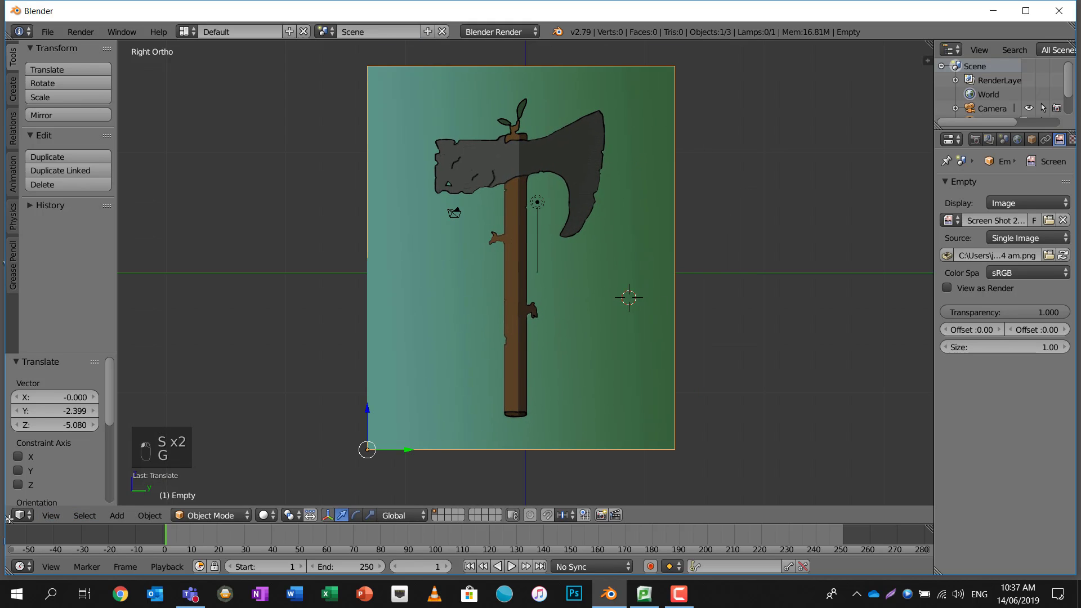
drag(9, 520, 14, 541)
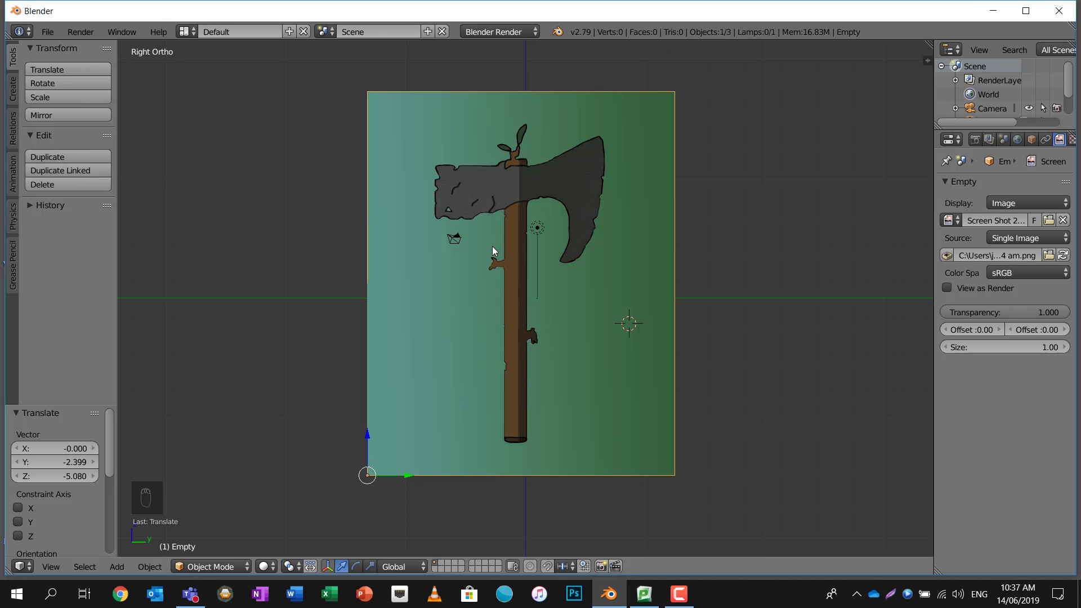
Place the 3D cursor on the upper part of the axe handle and add a mesh cylinder there
click(517, 239)
key(shift+a)
mouse_move(511, 139)
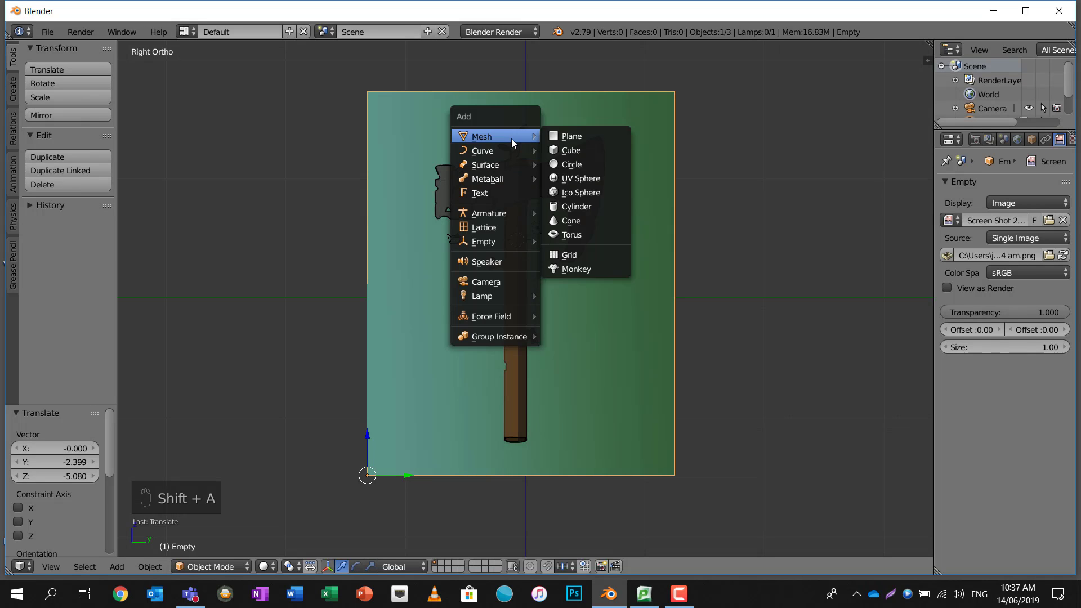
click(581, 206)
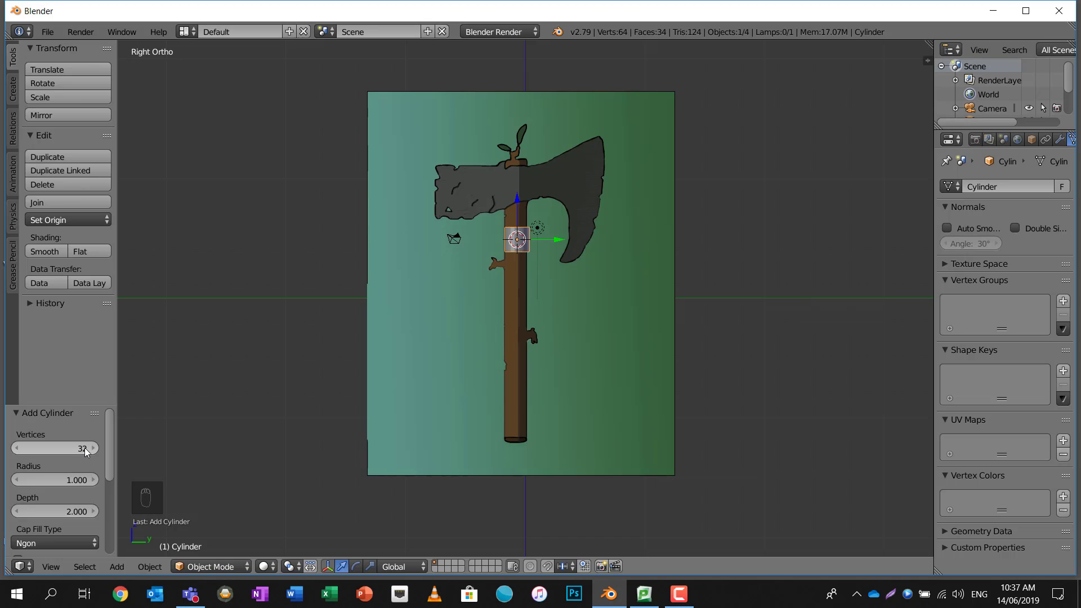
Reduce the new cylinder's vertex count to 16
click(49, 449)
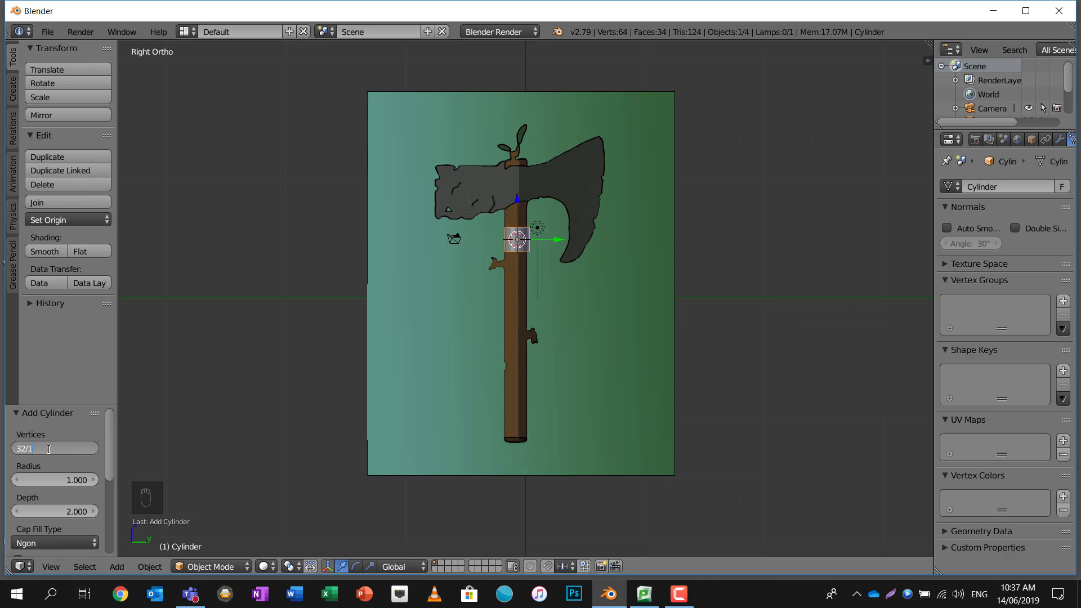
key(BackSpace)
key(BackSpace)
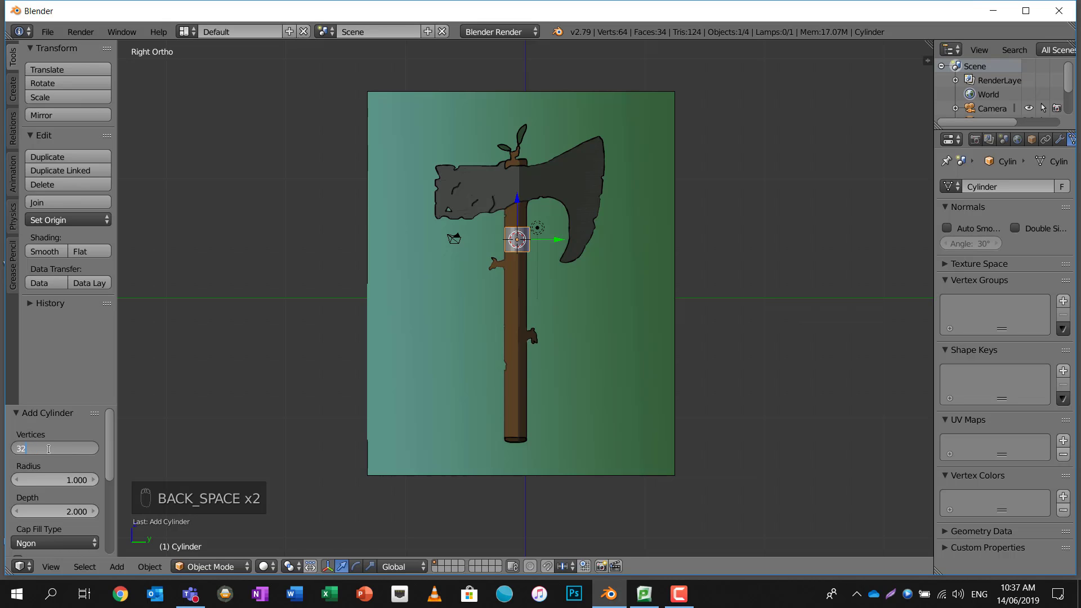
text(2)
key(Return)
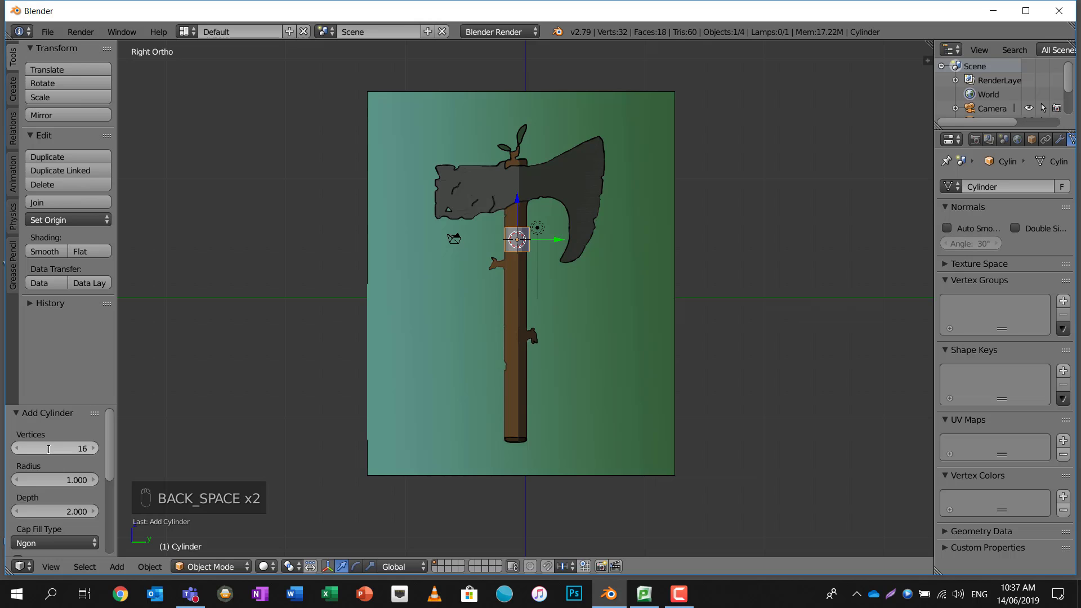
Stretch the cylinder about 13 times along Z and lower it about 4.9 units along the axe handle
scroll(575, 251, up, 3)
scroll(575, 252, down, 1)
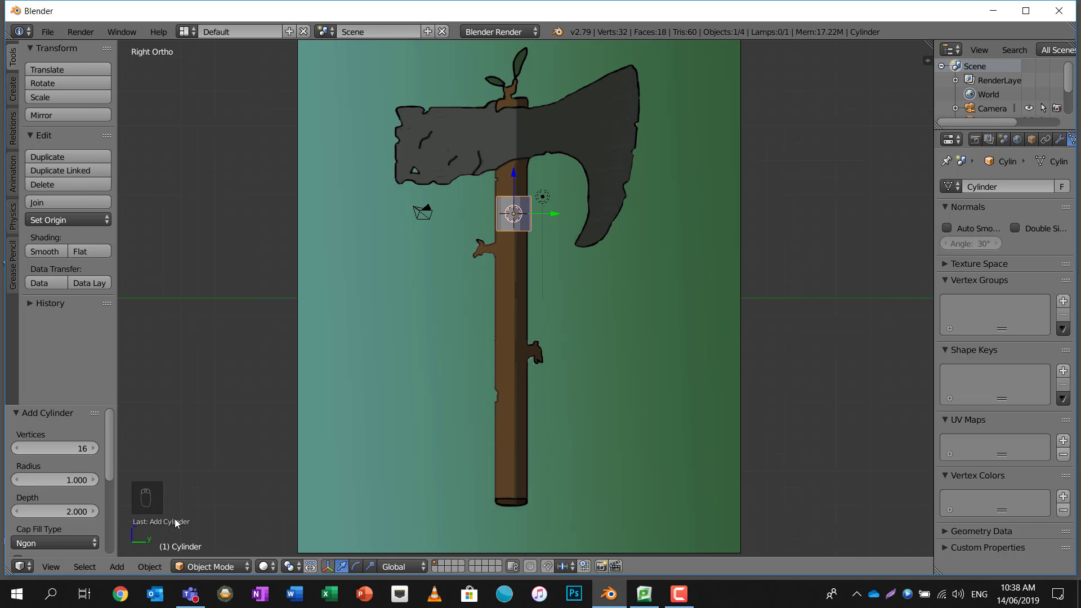
key(s)
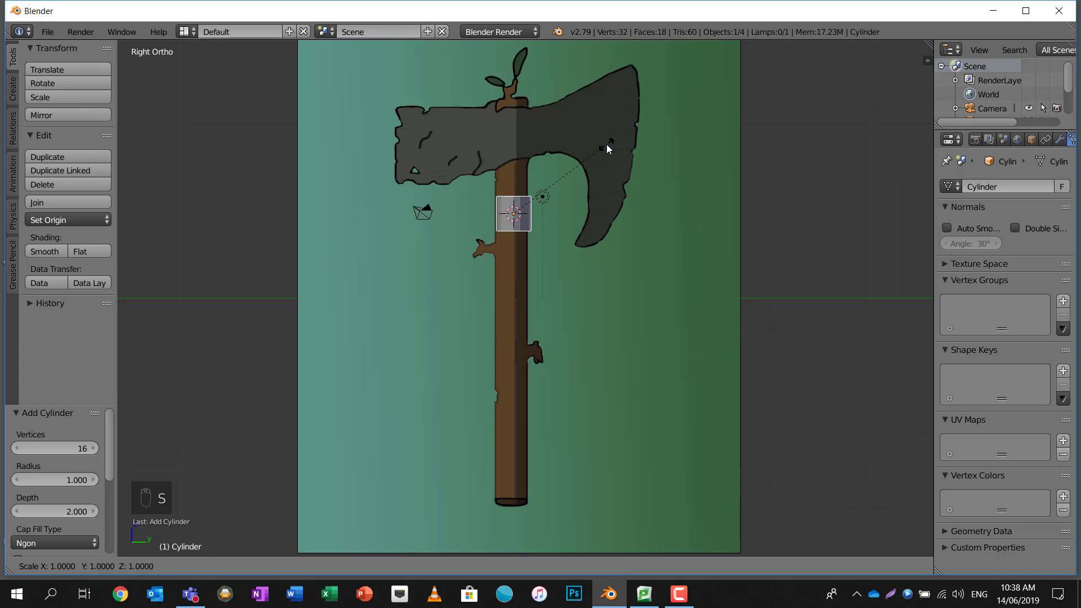
key(z)
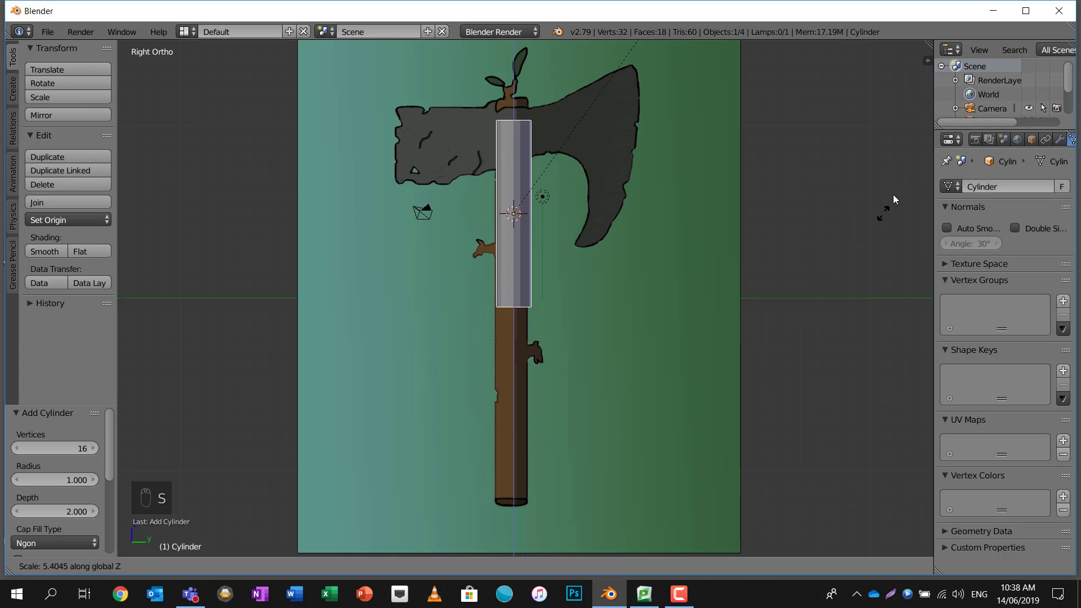
click(268, 367)
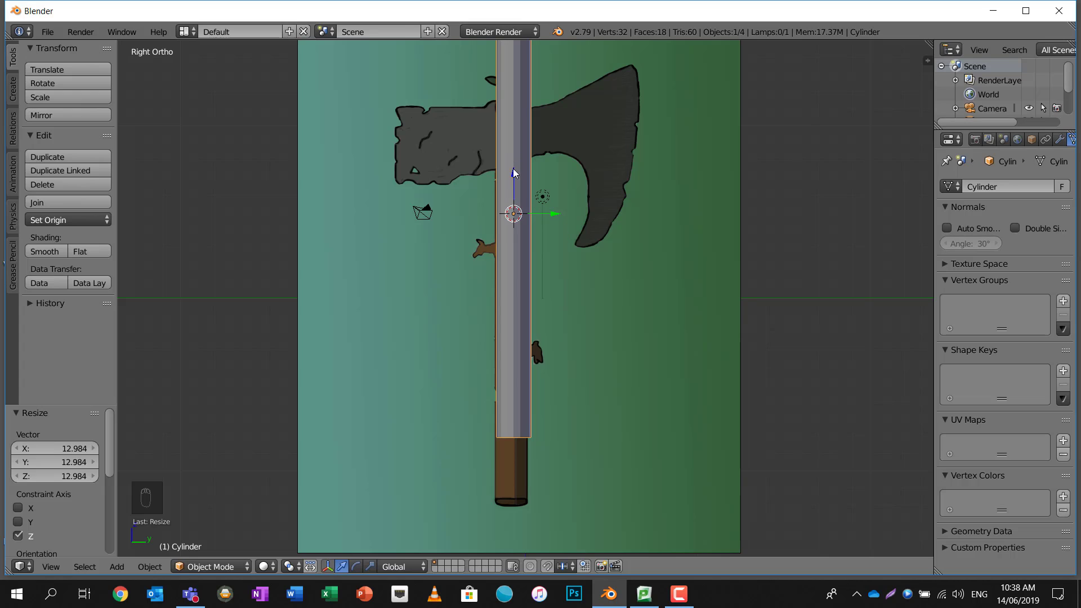
drag(512, 173, 512, 255)
In wireframe display, shorten the cylinder along Z to about 0.92 and nudge it to match the handle's outline
key(z)
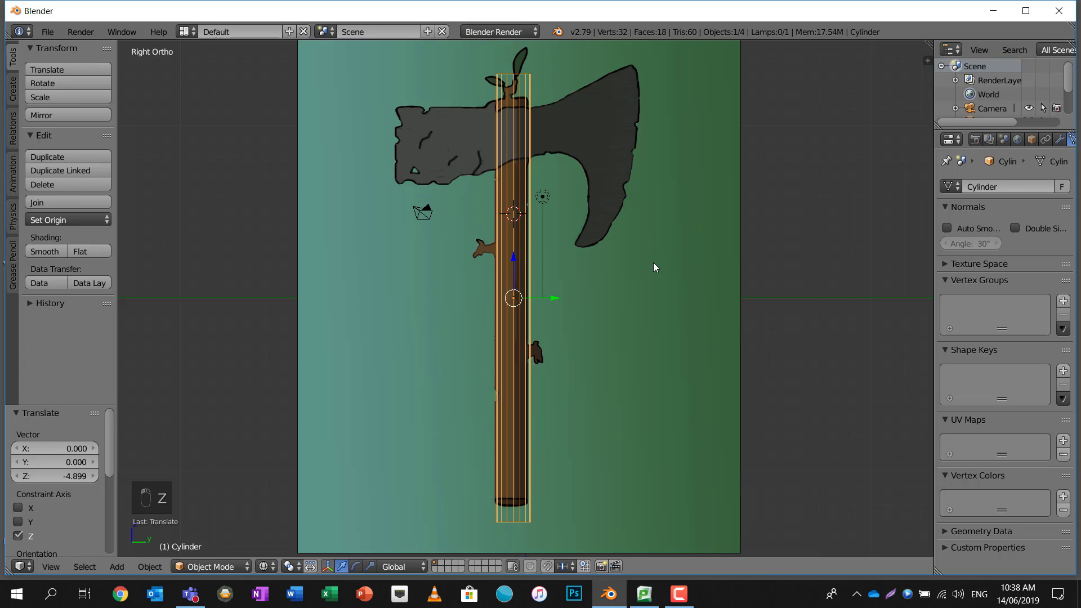
key(s)
key(z)
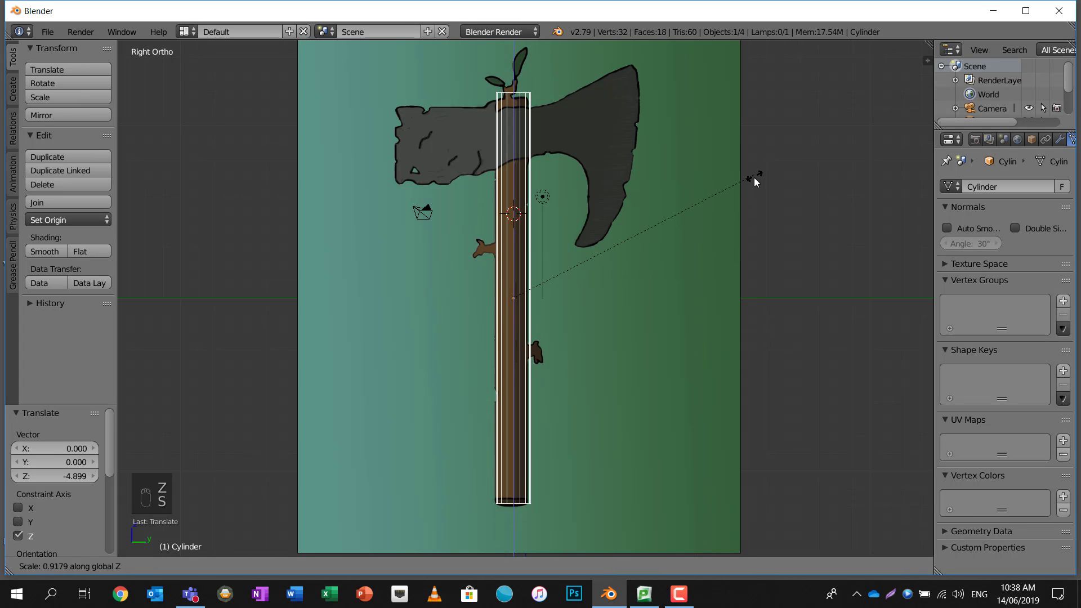
click(754, 178)
key(g)
click(751, 188)
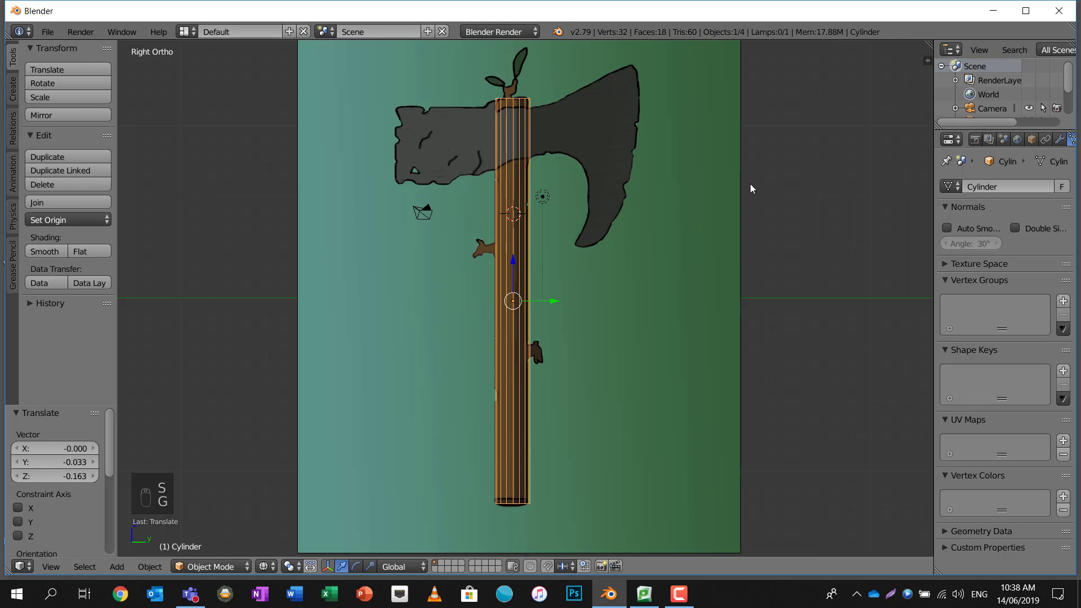
Return to solid display and move the handle cylinder about 3.19 units along X, in front of the reference image
key(z)
mouse_move(620, 252)
middle_down()
mouse_move(669, 271)
mouse_move(549, 315)
middle_up()
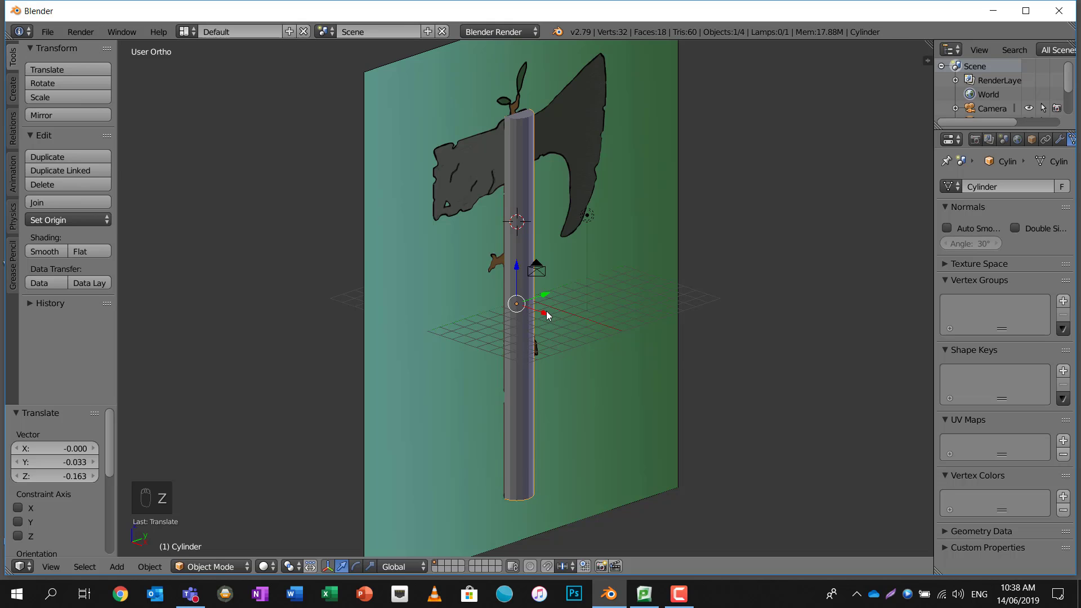
key(g)
key(x)
click(586, 322)
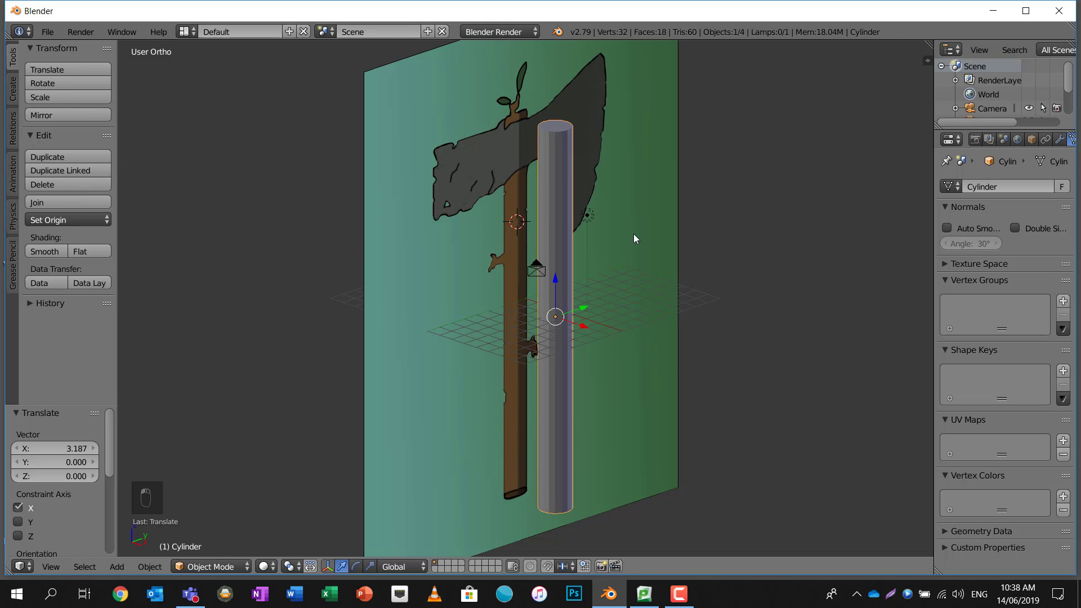
Apply smooth shading to all faces of the handle cylinder, check it in Object Mode and return to Edit Mode
middle_drag(634, 235, 579, 384)
scroll(557, 212, up, 3)
scroll(509, 229, up, 6)
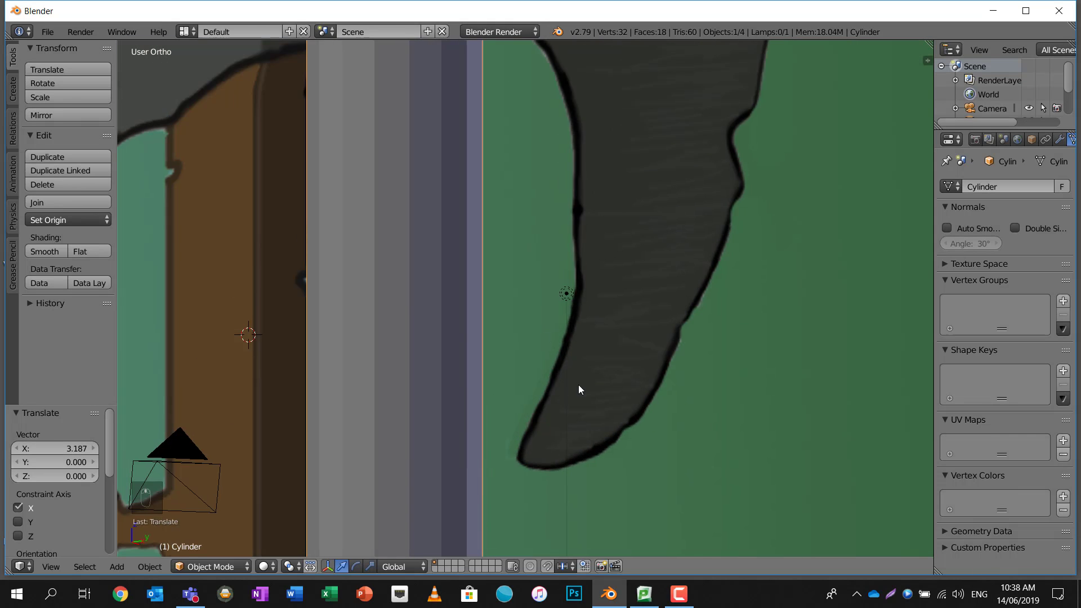
shift+middle_drag(530, 284, 647, 569)
scroll(523, 178, down, 2)
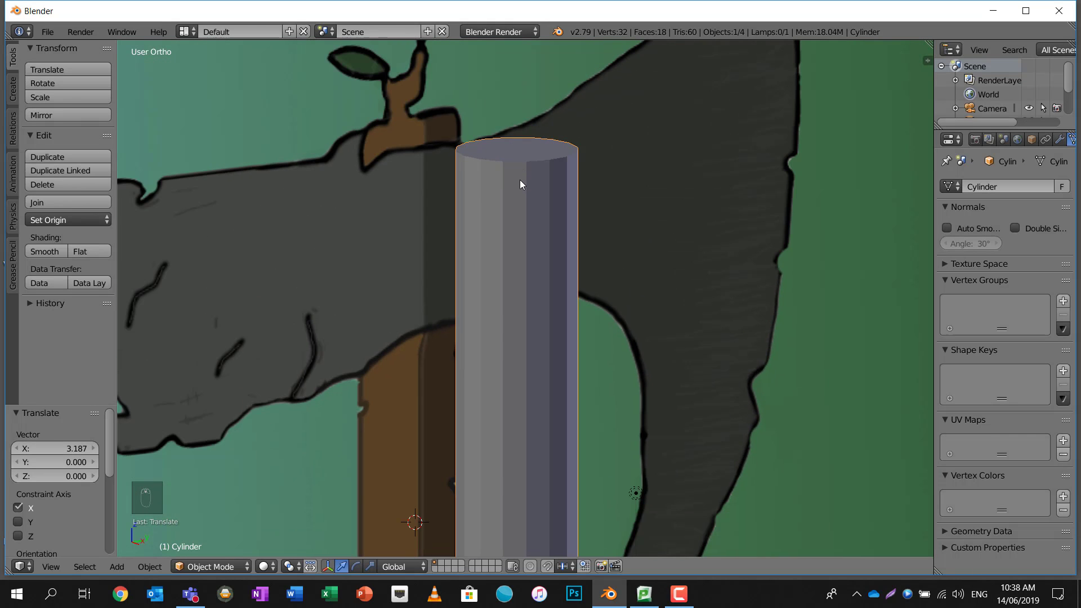
key(Tab)
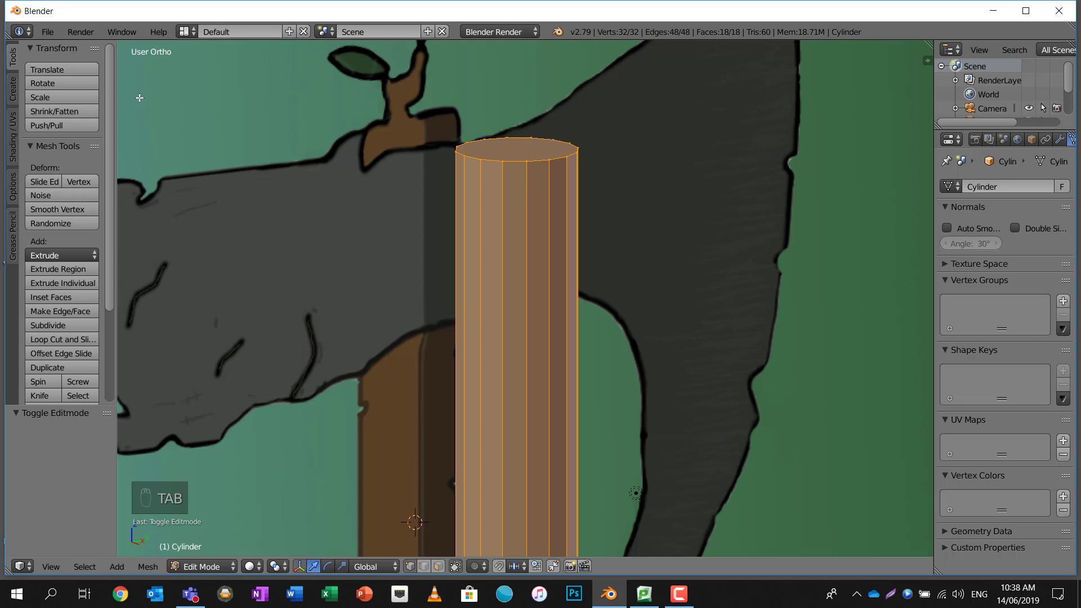
click(13, 138)
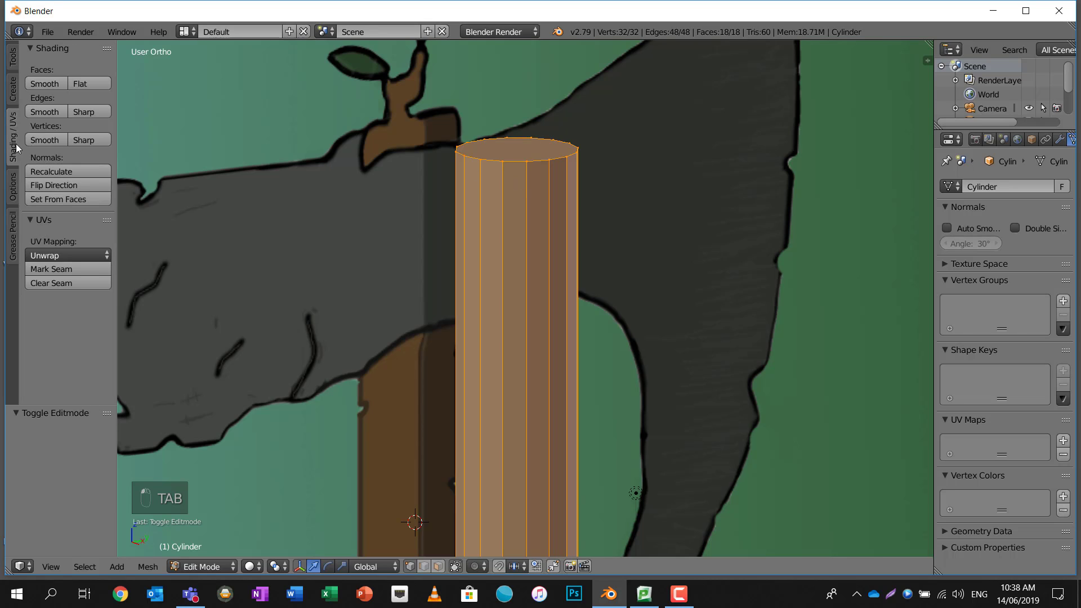
click(44, 83)
key(Tab)
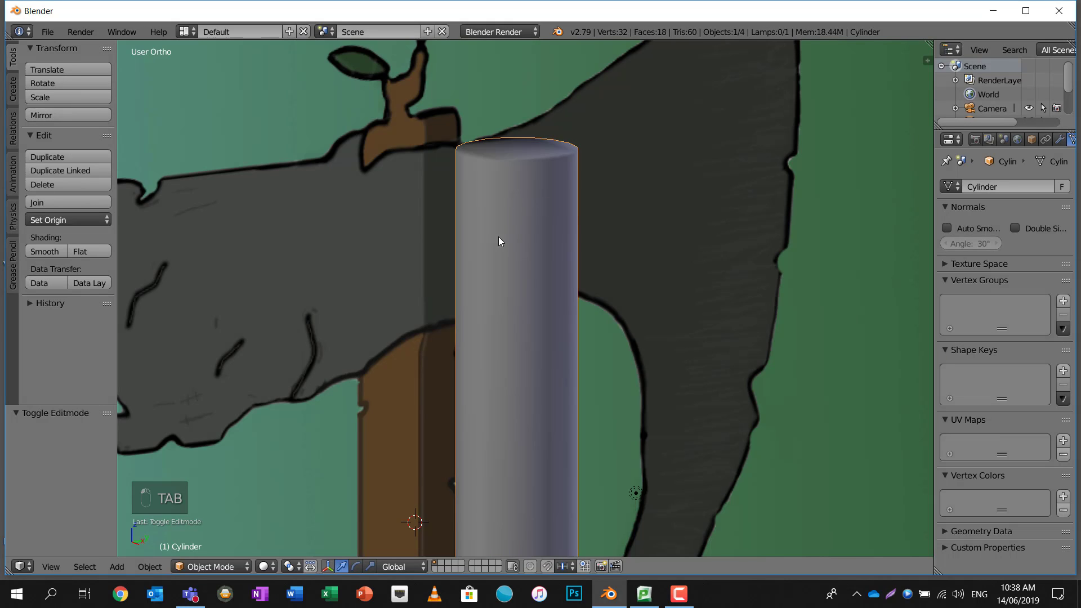
key(Tab)
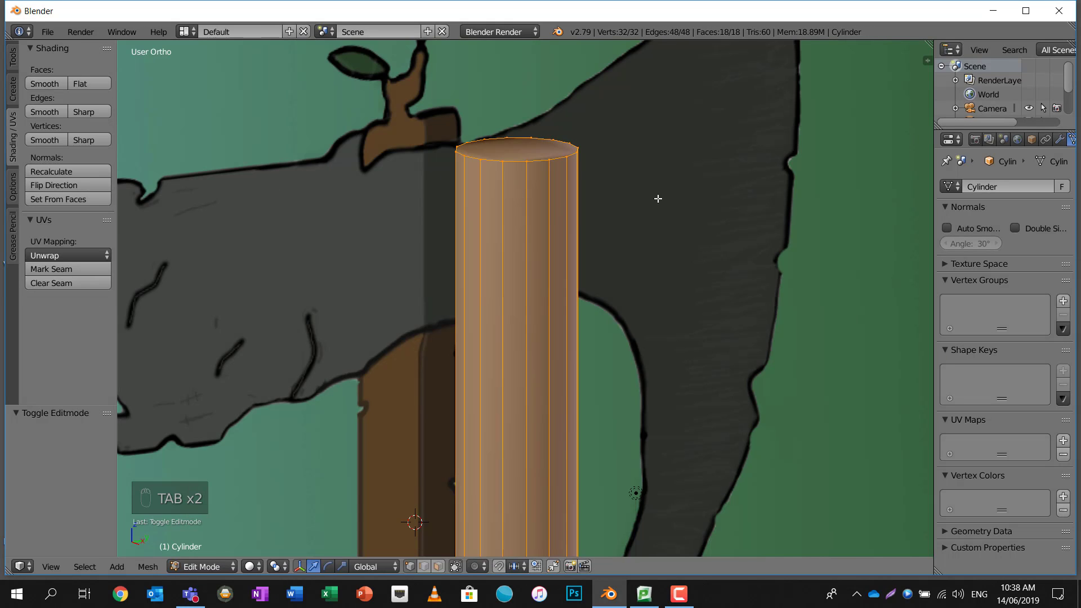
Add a Subdivision Surface modifier to the handle cylinder
scroll(671, 171, down, 1)
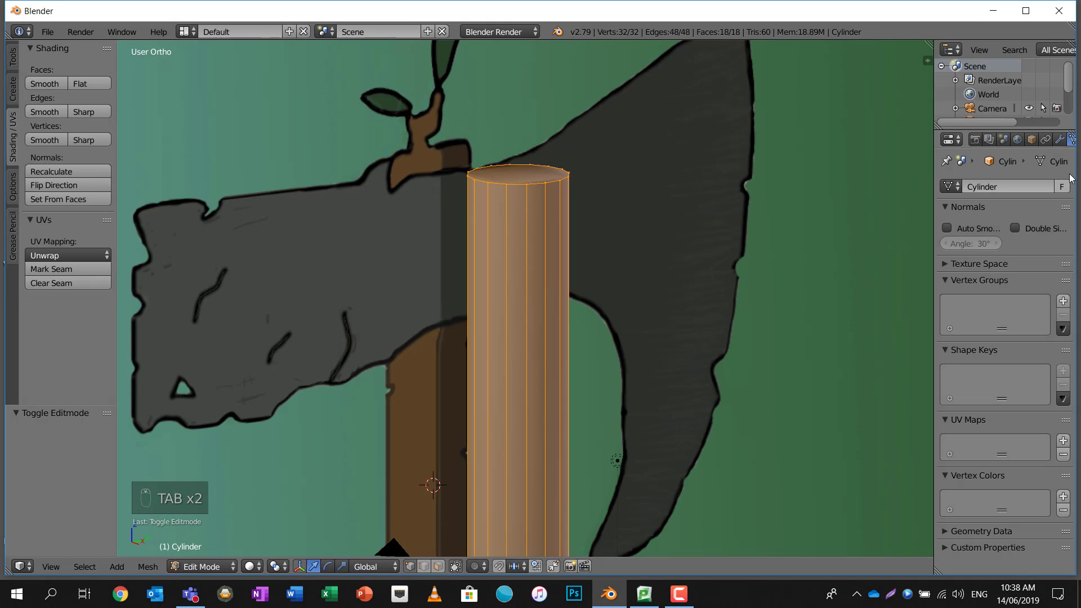
click(1060, 139)
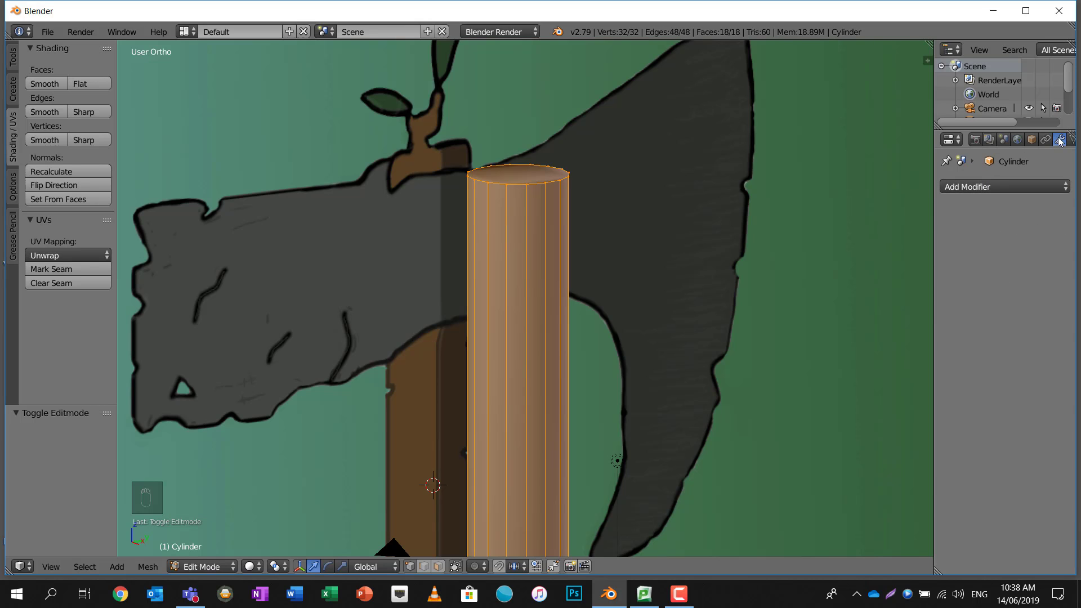
click(1004, 187)
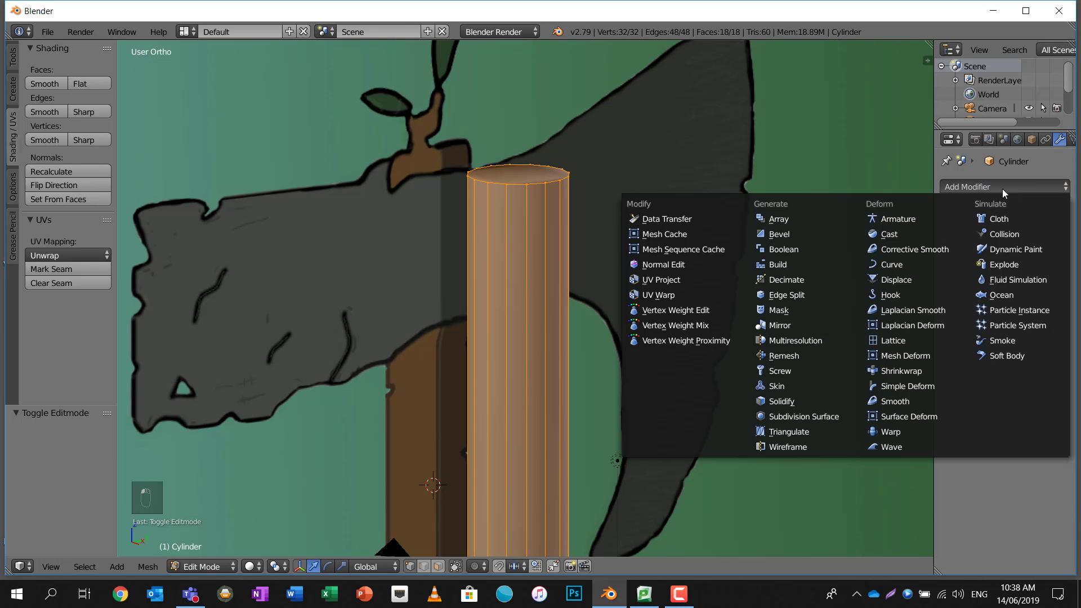
click(807, 416)
Add one loop cut around the handle and slide it close to the upper end to sharpen that edge
middle_drag(541, 301, 527, 271)
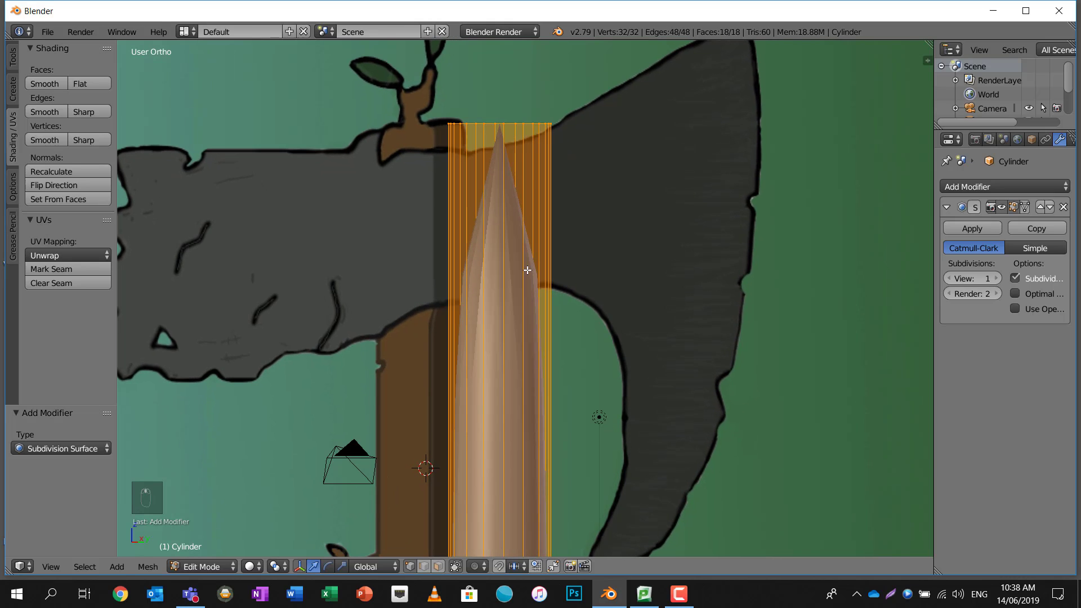
scroll(527, 270, down, 4)
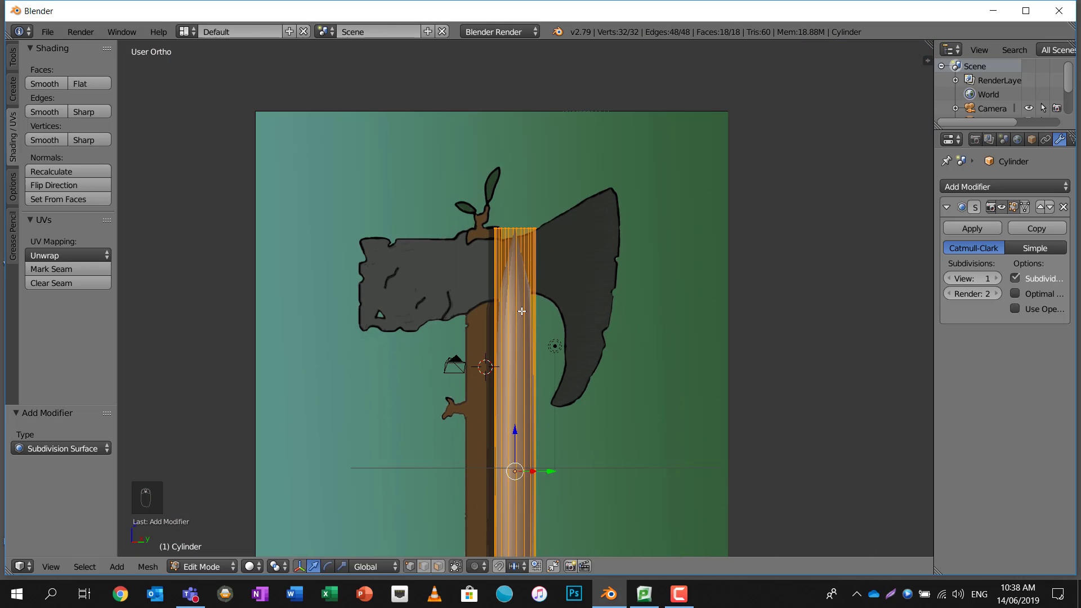
scroll(518, 308, up, 3)
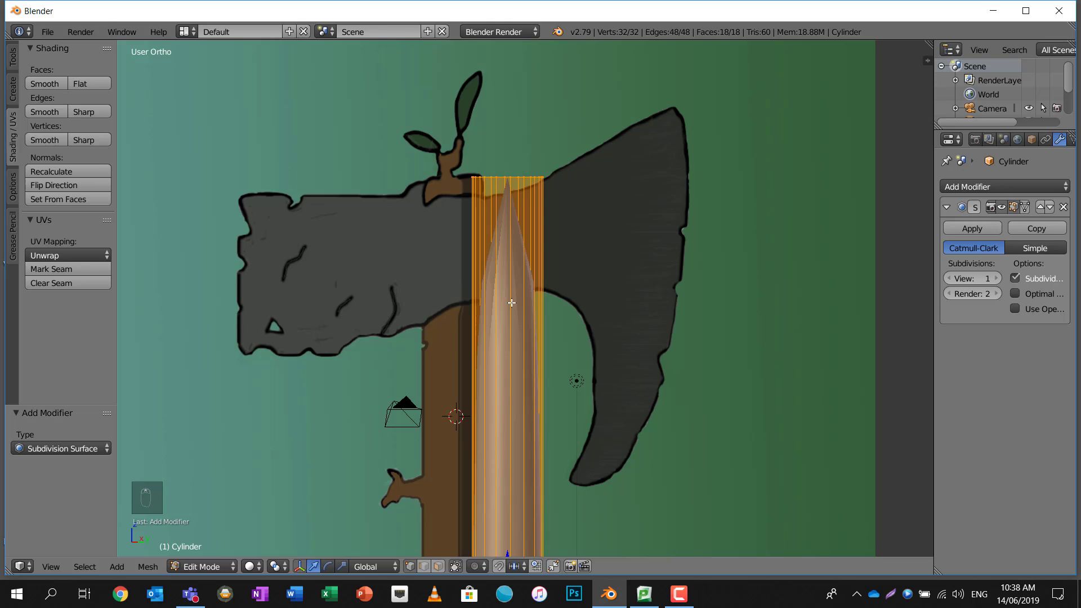
scroll(513, 304, down, 6)
key(ctrl+r)
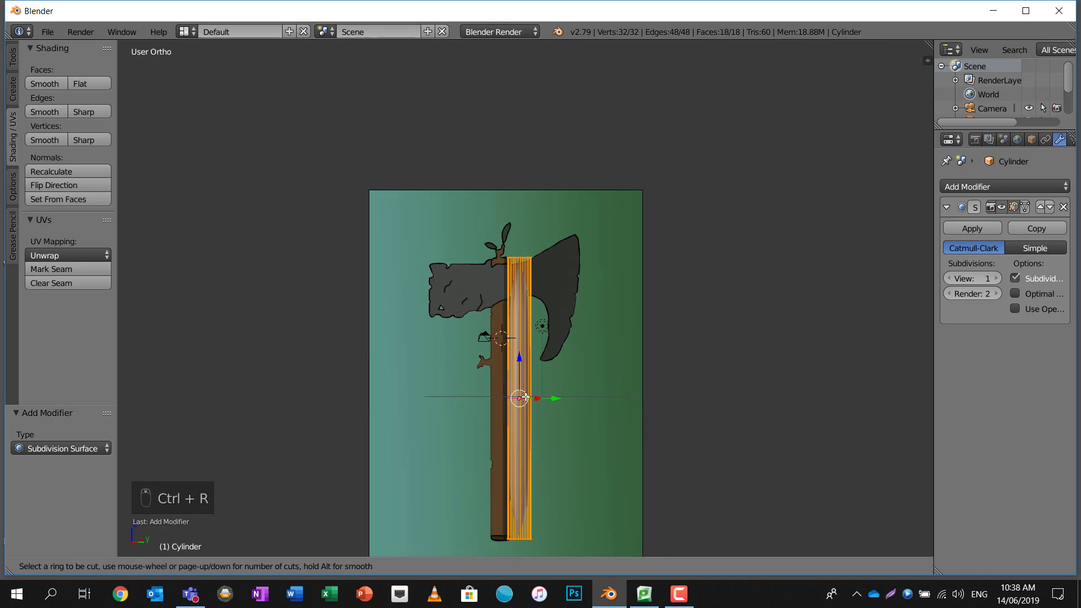
click(524, 398)
click(532, 261)
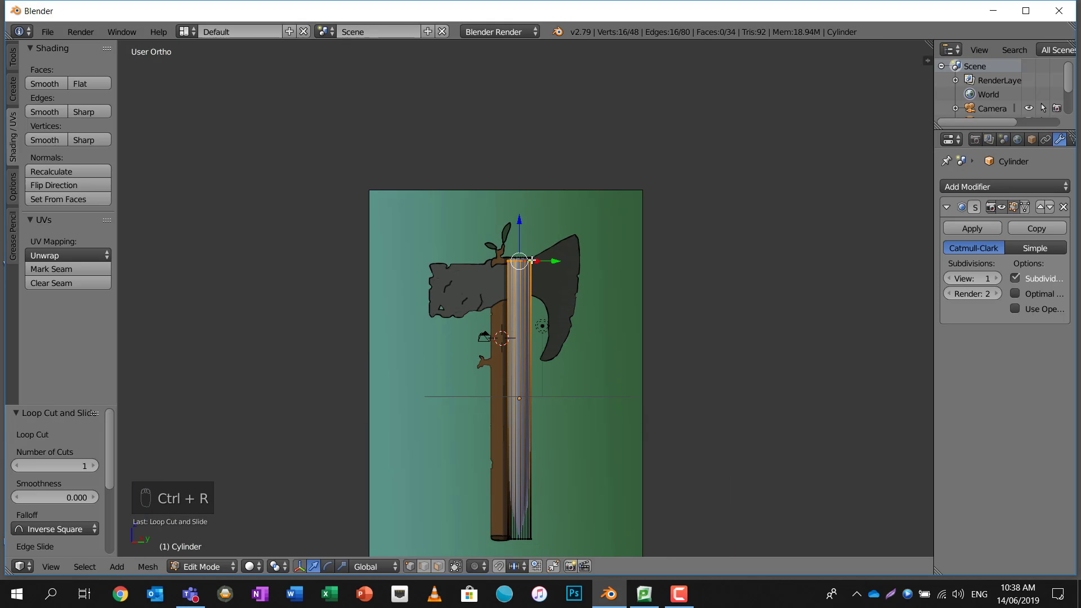
scroll(532, 260, up, 6)
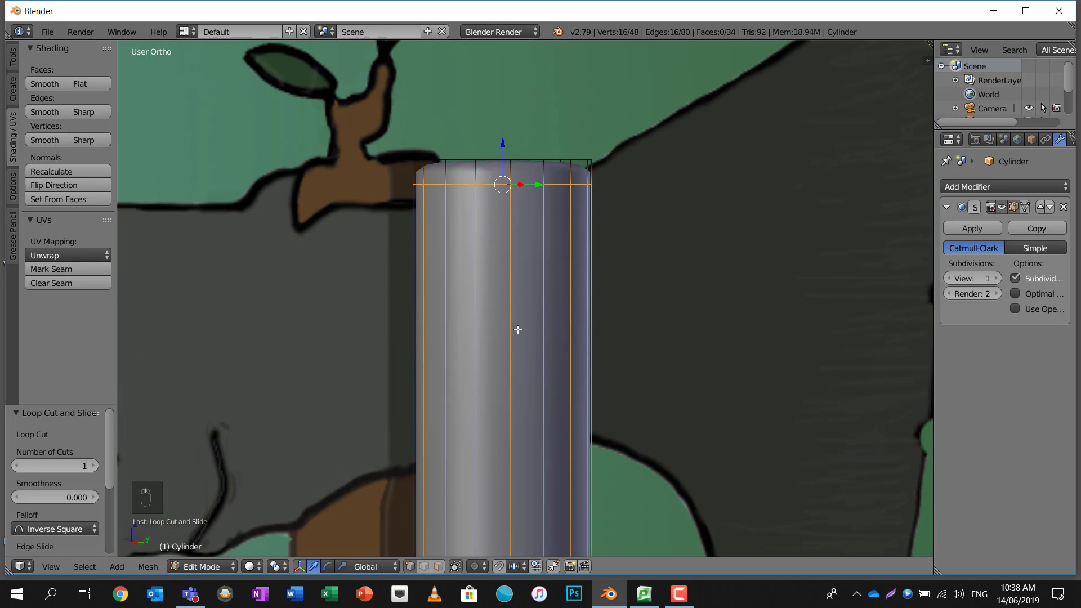
Add one loop cut around the handle and slide it close to the lower end to sharpen that edge
scroll(515, 261, down, 7)
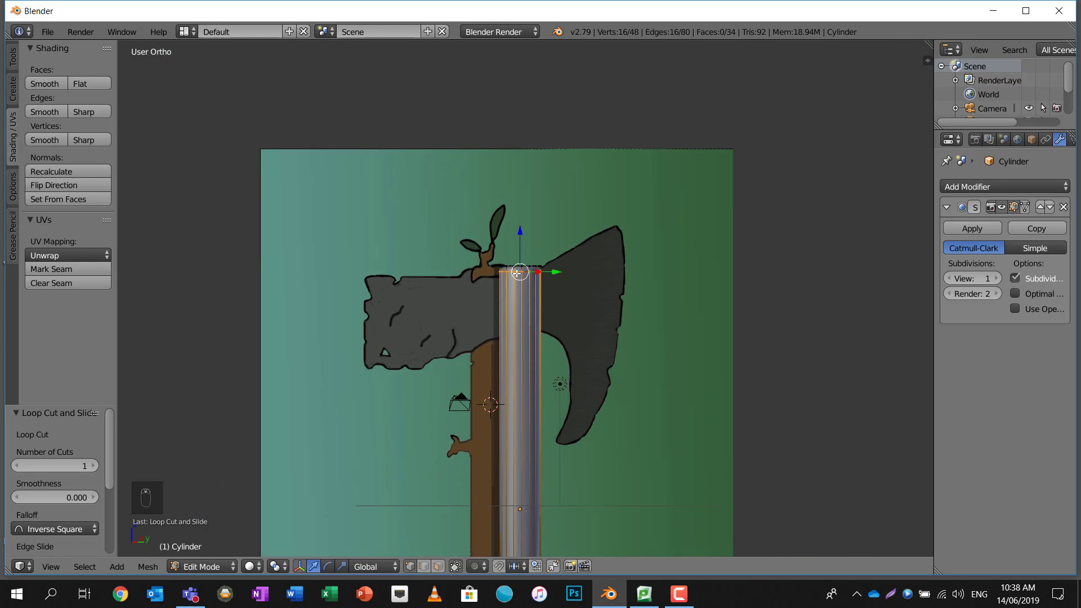
key(ctrl+f)
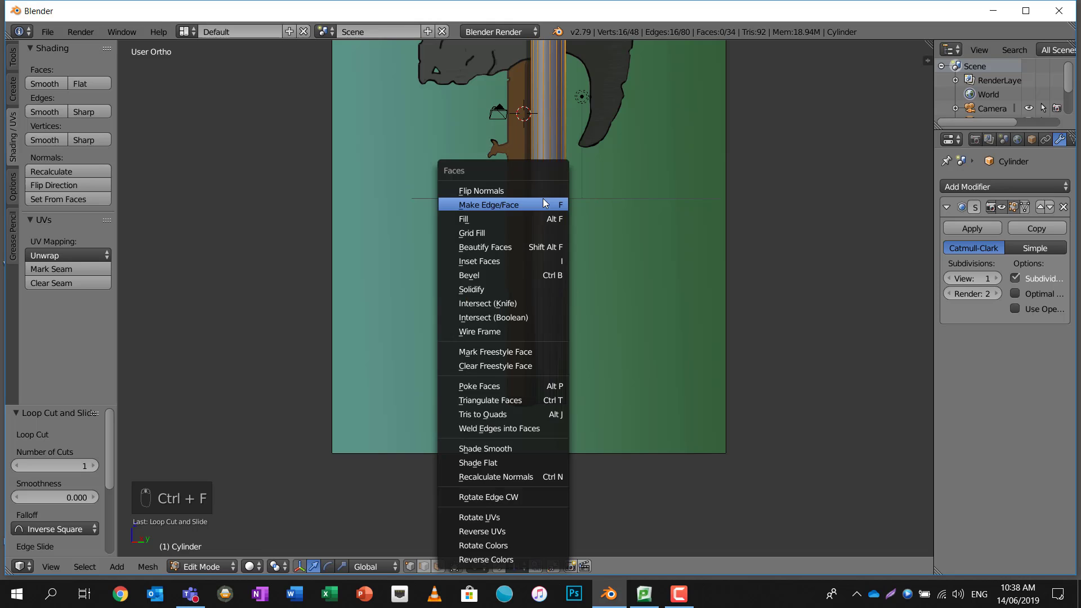
key(ctrl+r)
click(561, 229)
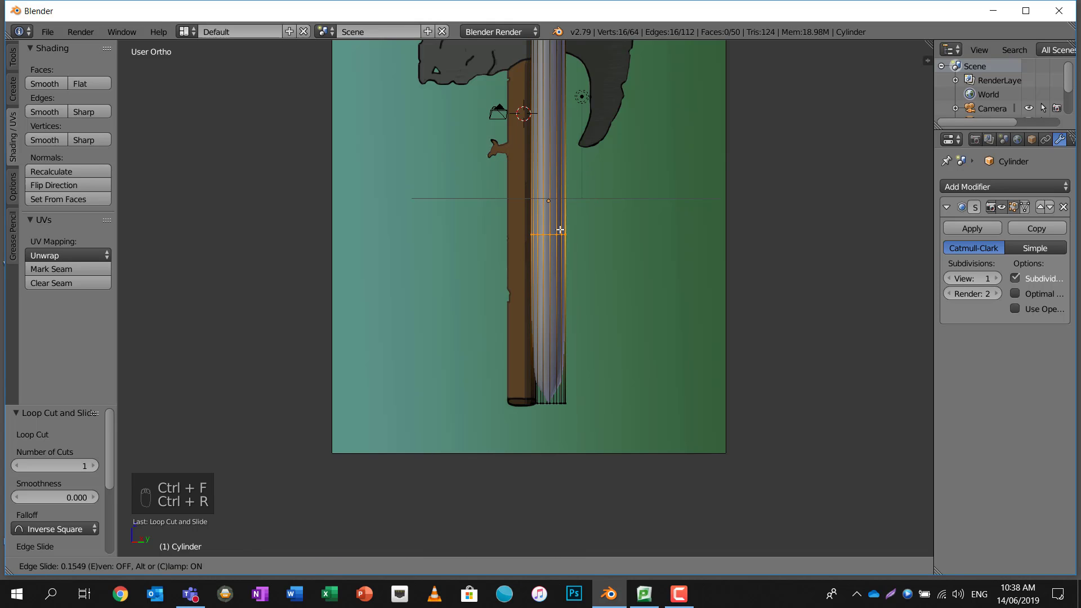
click(565, 359)
scroll(568, 378, up, 1)
scroll(569, 394, up, 4)
shift+middle_drag(574, 487, 511, 188)
scroll(510, 194, up, 6)
scroll(388, 166, down, 1)
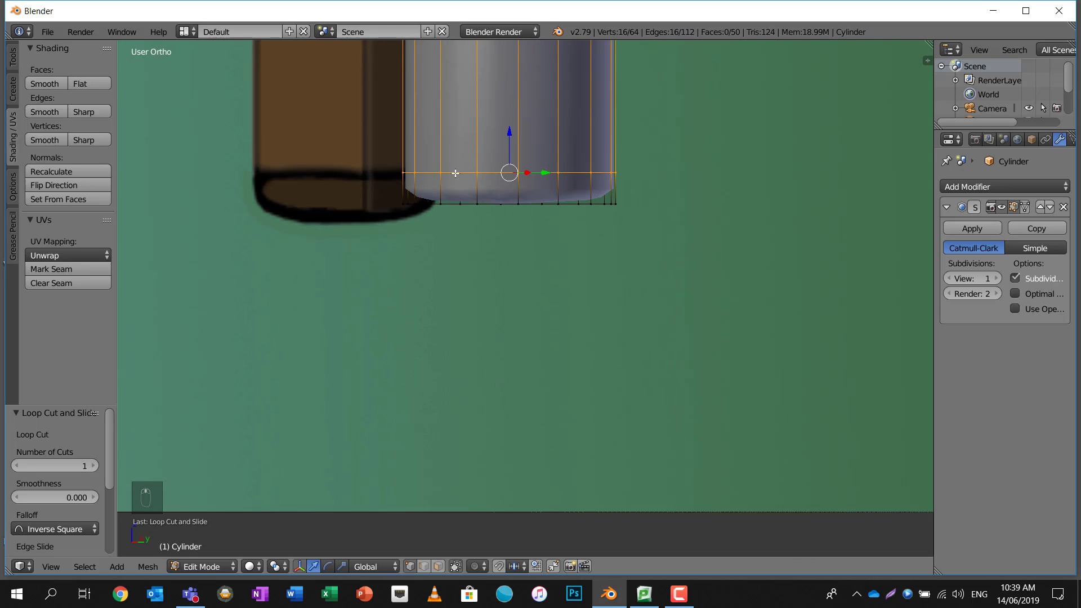
In face select mode, inset the handle's bottom cap face twice, by about 0.21 and about 0.71
middle_drag(524, 225, 495, 238)
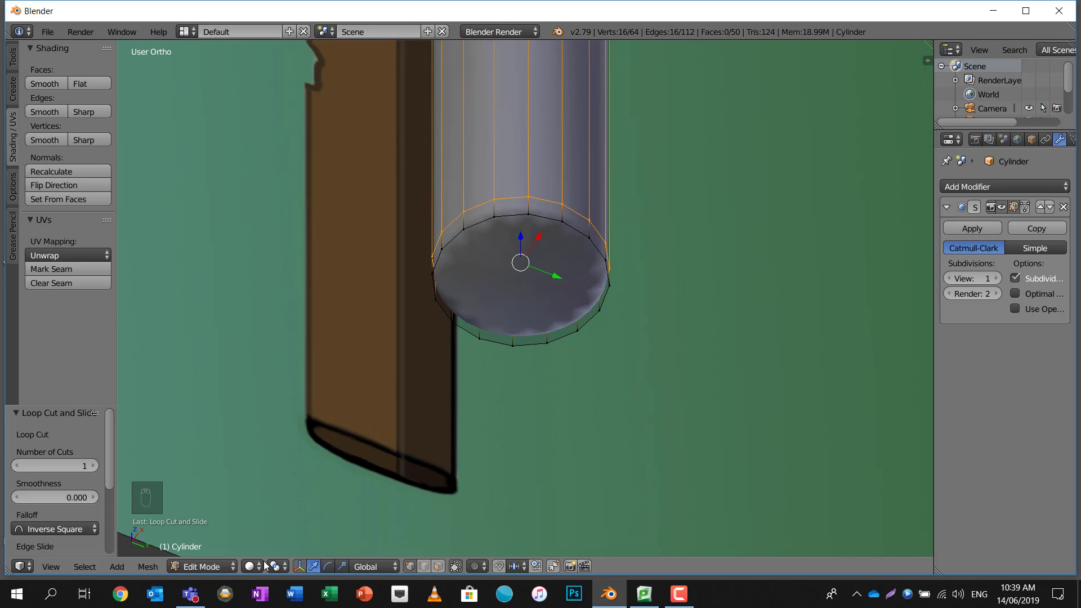
click(439, 566)
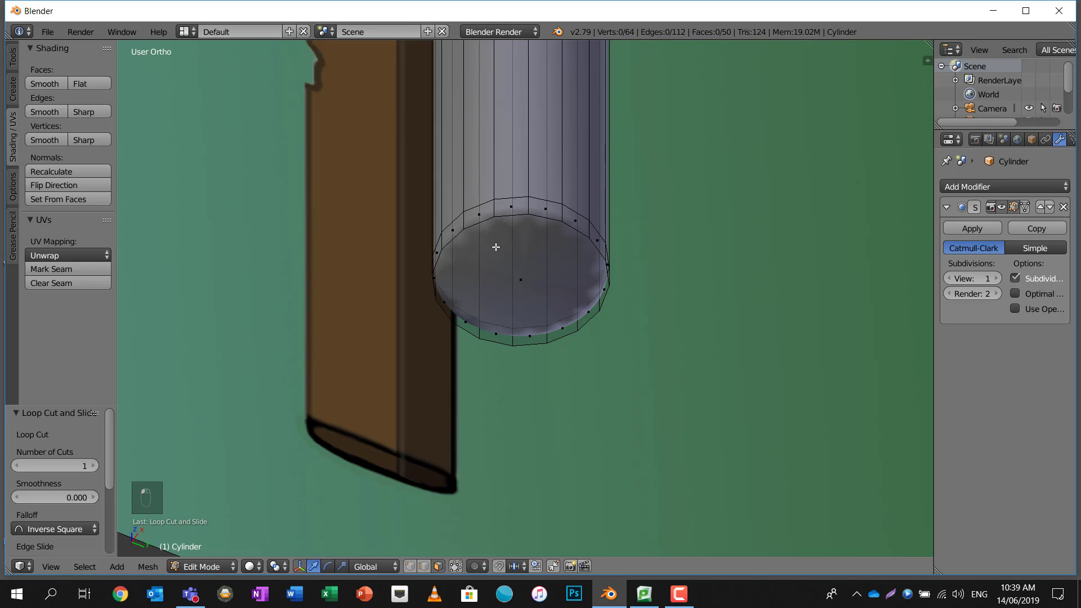
right_click(522, 276)
key(i)
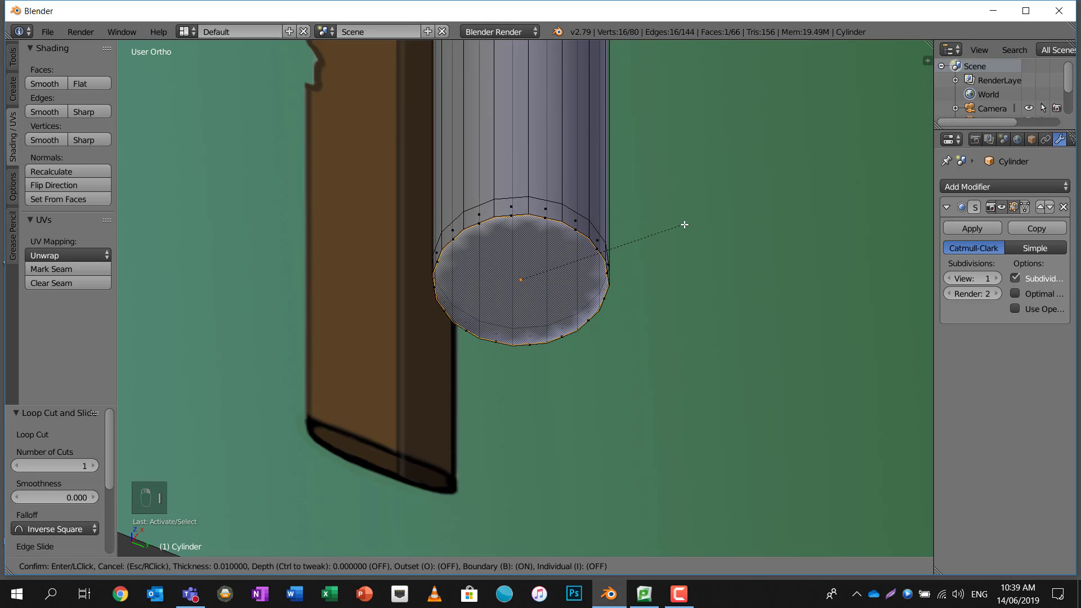
click(669, 231)
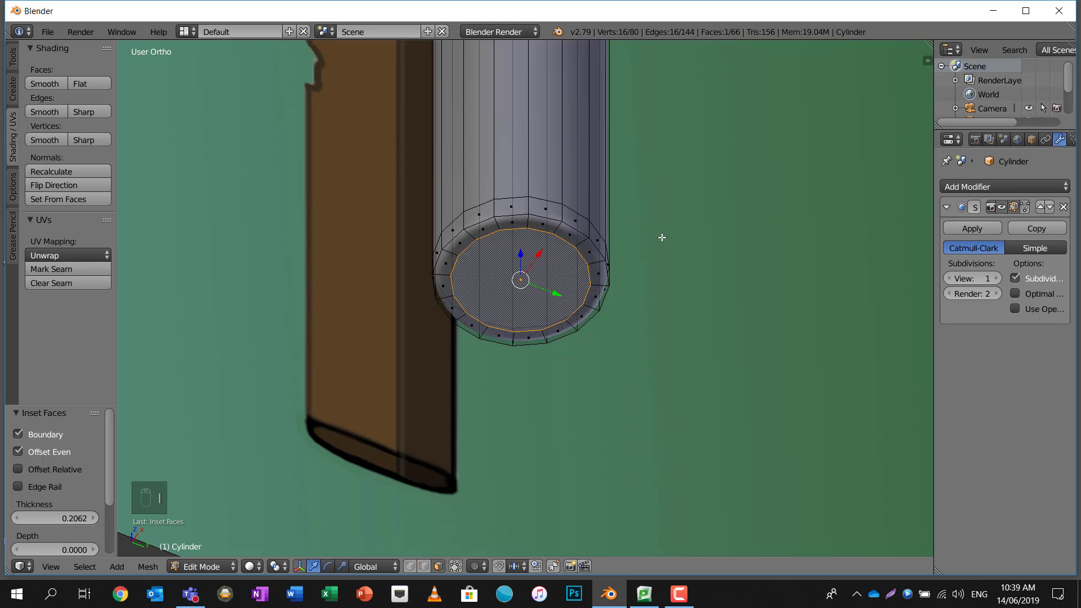
key(i)
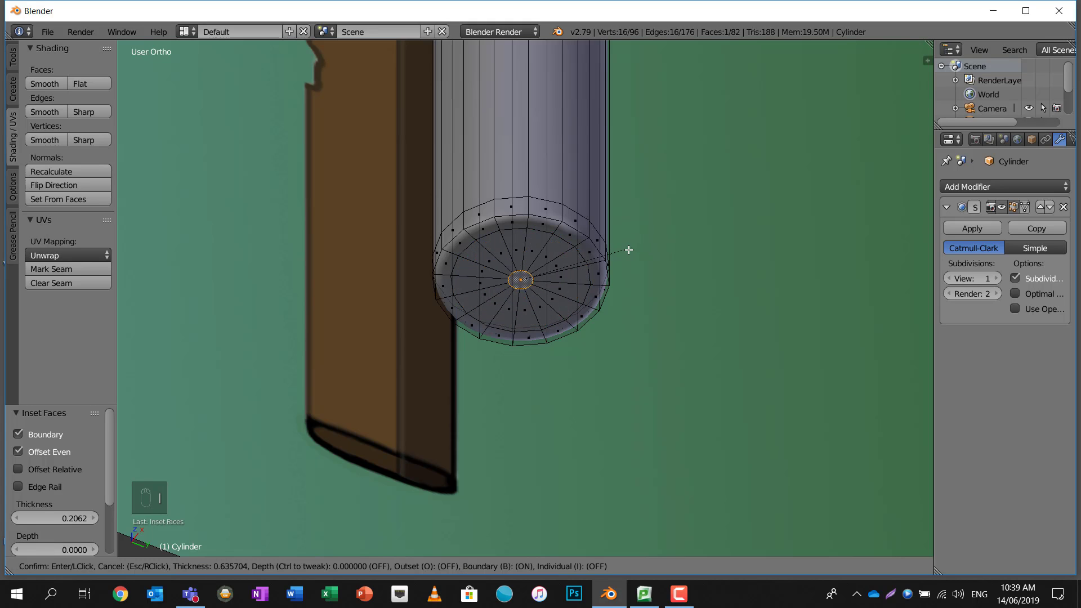
click(628, 248)
scroll(609, 195, up, 4)
Inset the handle's top cap face twice, first slightly and a second time by about 0.62 towards the centre
scroll(608, 195, down, 14)
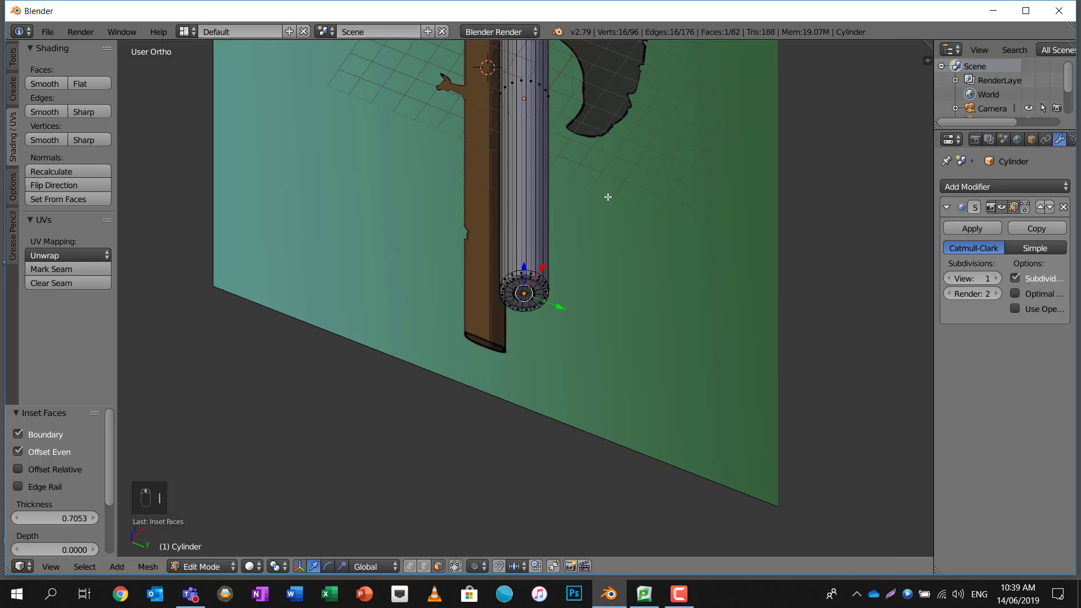
middle_drag(608, 196, 579, 320)
scroll(543, 174, up, 6)
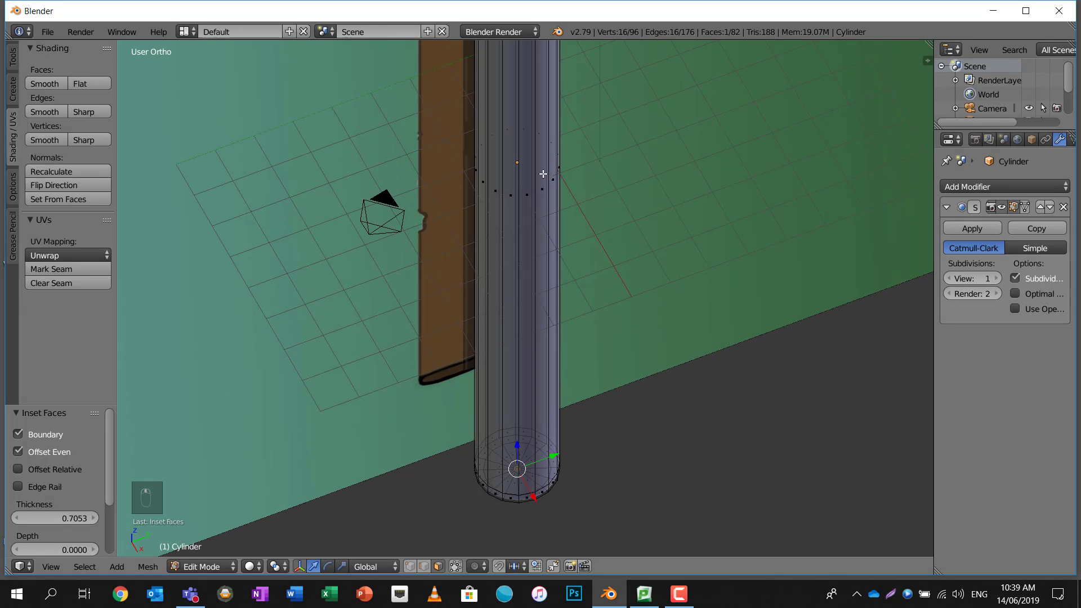
shift+scroll(543, 166, up, 10)
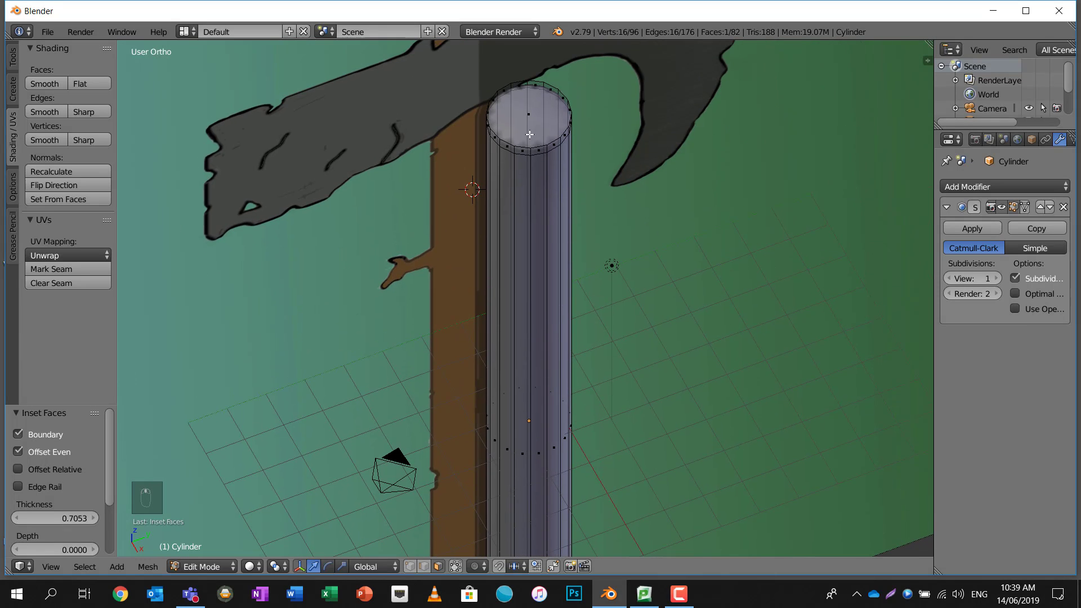
right_click(538, 115)
key(i)
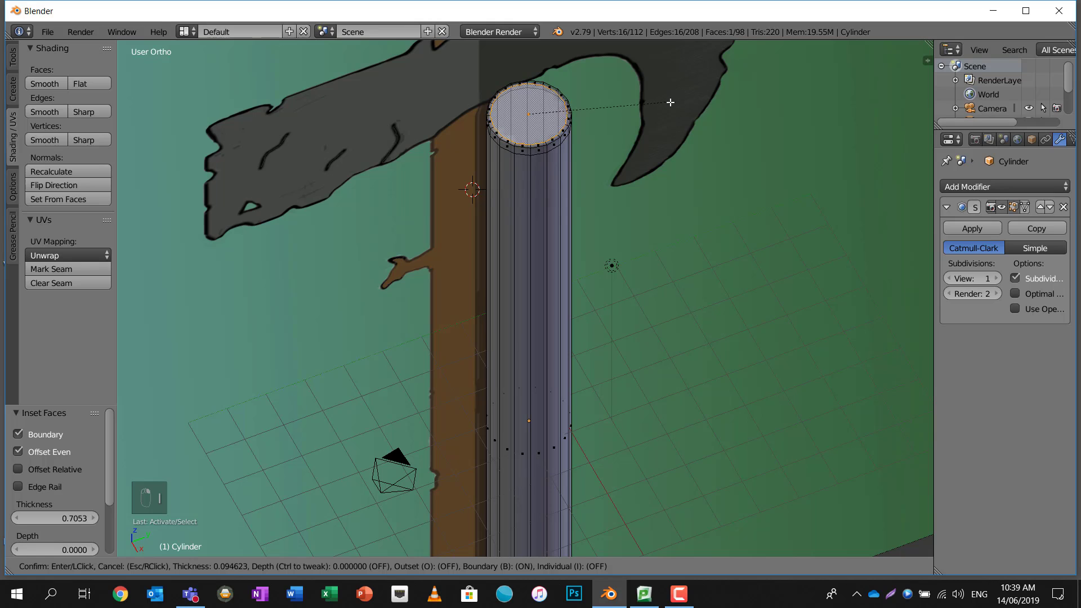
click(669, 104)
key(i)
click(629, 129)
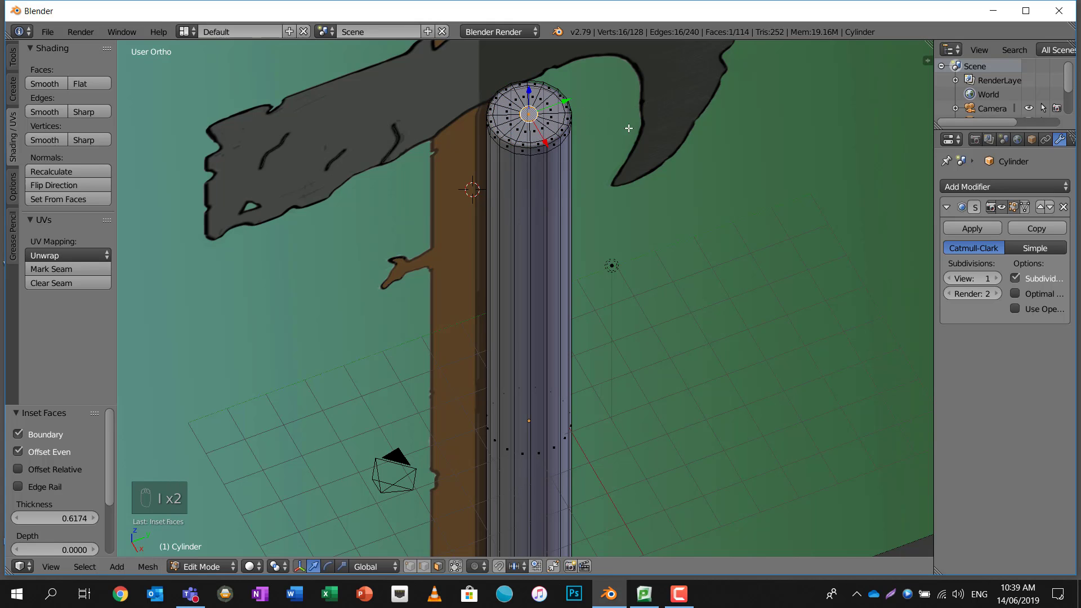
Add two loop cuts around the handle, one just above and one just below the base of the reference's upper side twig
scroll(620, 138, up, 2)
middle_drag(617, 135, 604, 298)
scroll(633, 267, up, 1)
scroll(632, 267, down, 4)
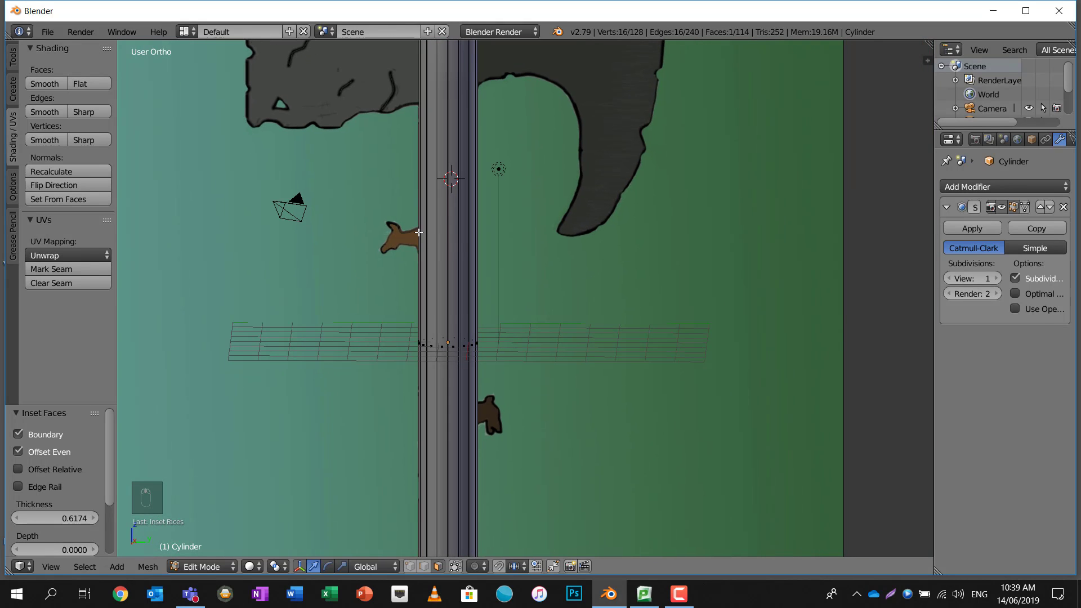
scroll(435, 230, down, 3)
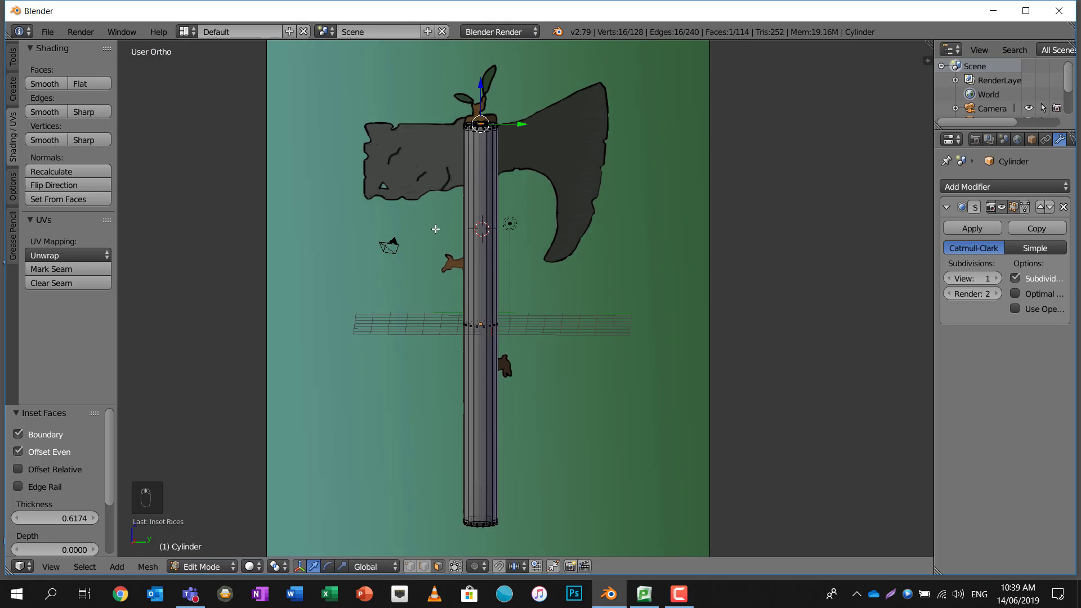
scroll(435, 229, up, 1)
middle_drag(436, 229, 435, 221)
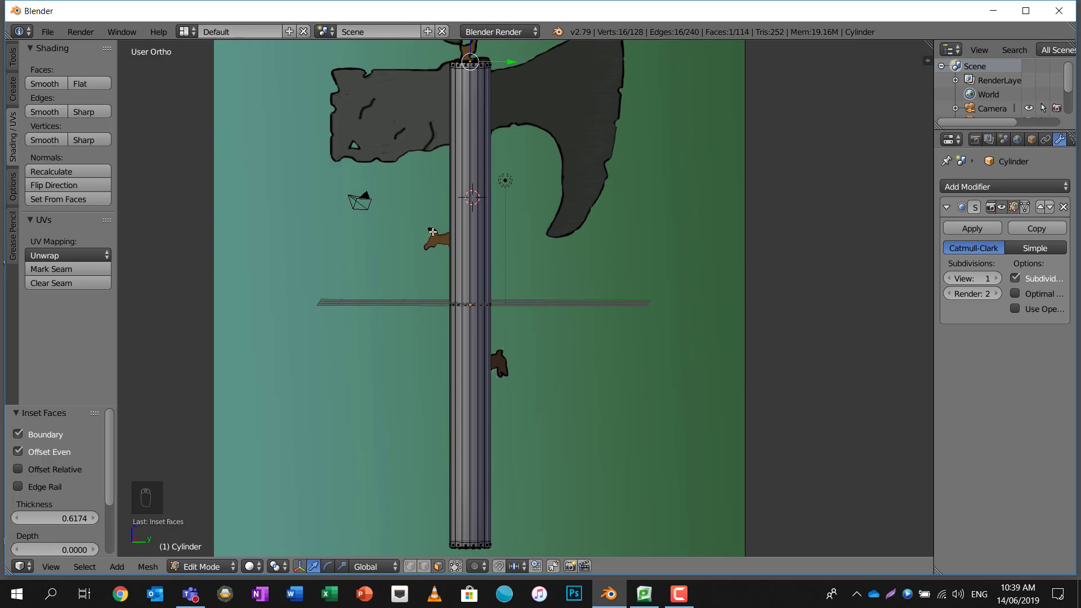
scroll(433, 232, up, 1)
key(ctrl+r)
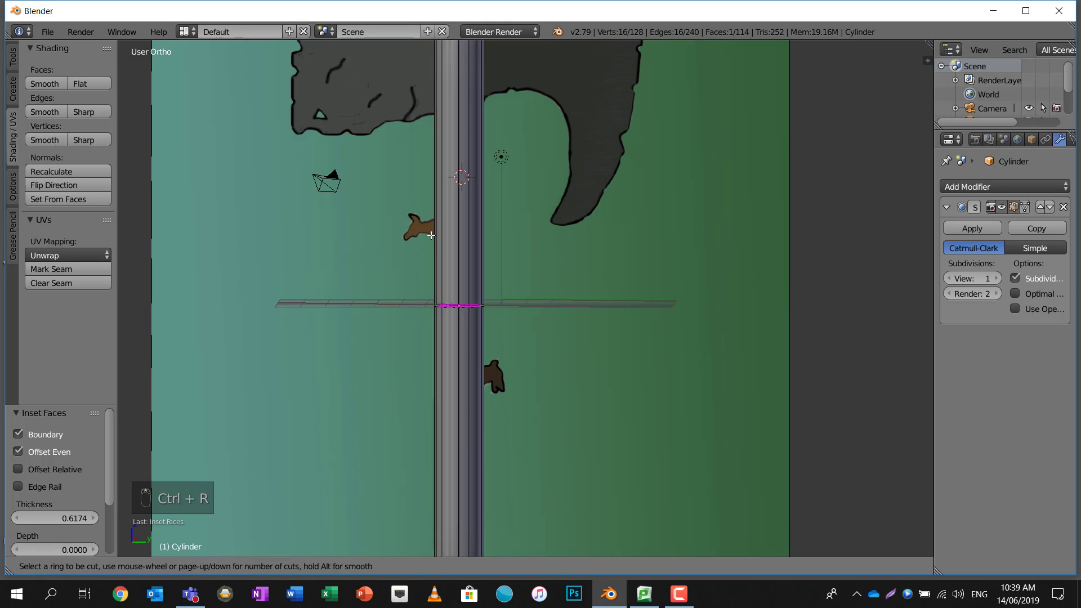
click(433, 232)
click(438, 167)
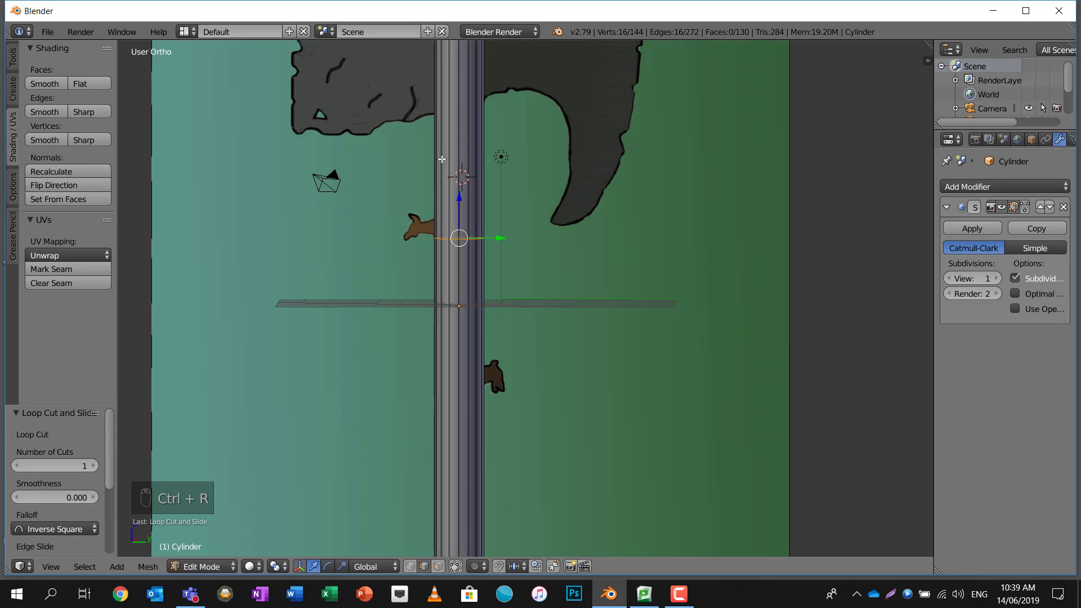
key(ctrl+r)
click(439, 169)
click(447, 232)
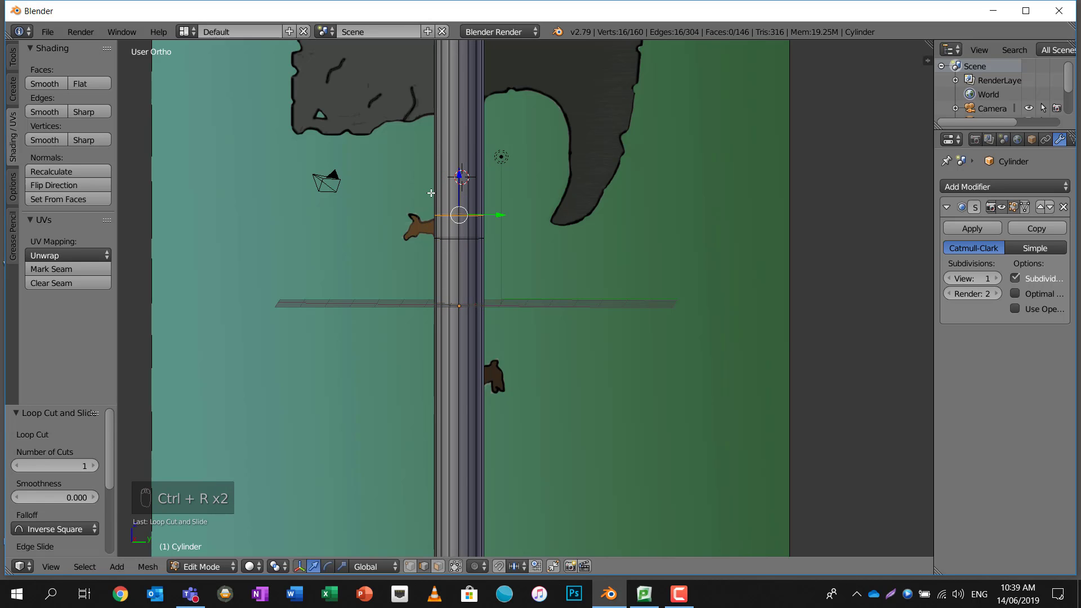
Select the face between the two new loops on the upper twig's side and extrude it outward about 1 unit
scroll(447, 217, up, 5)
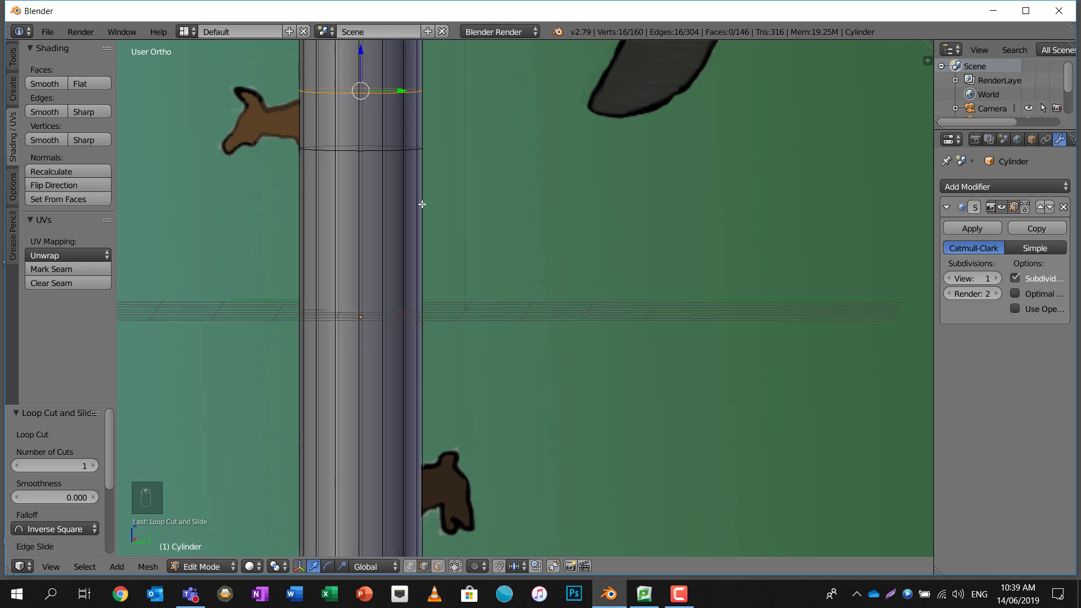
scroll(507, 268, down, 2)
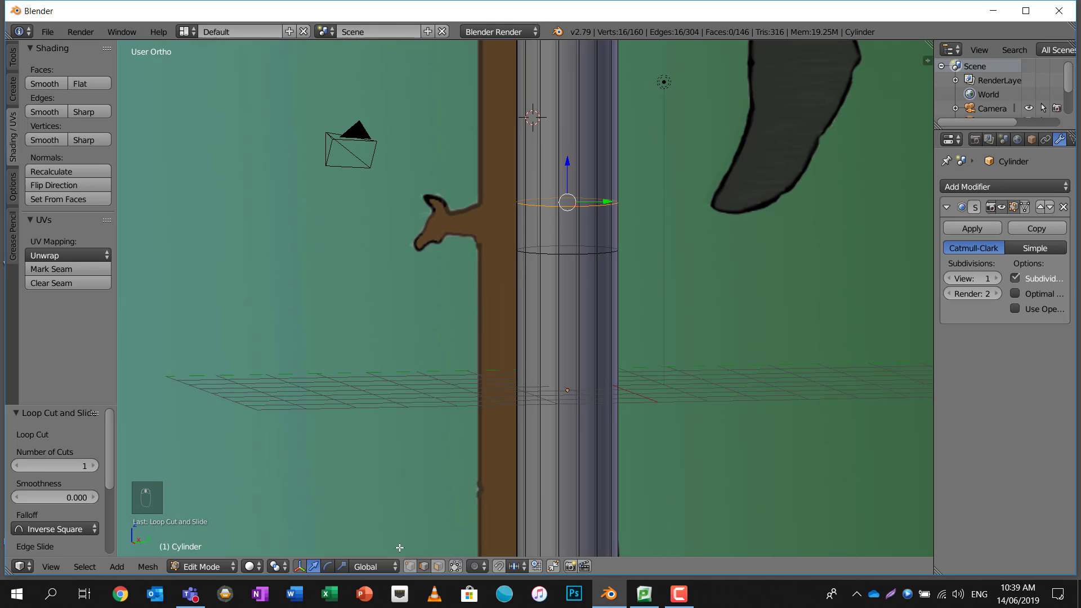
key(a)
right_click(532, 230)
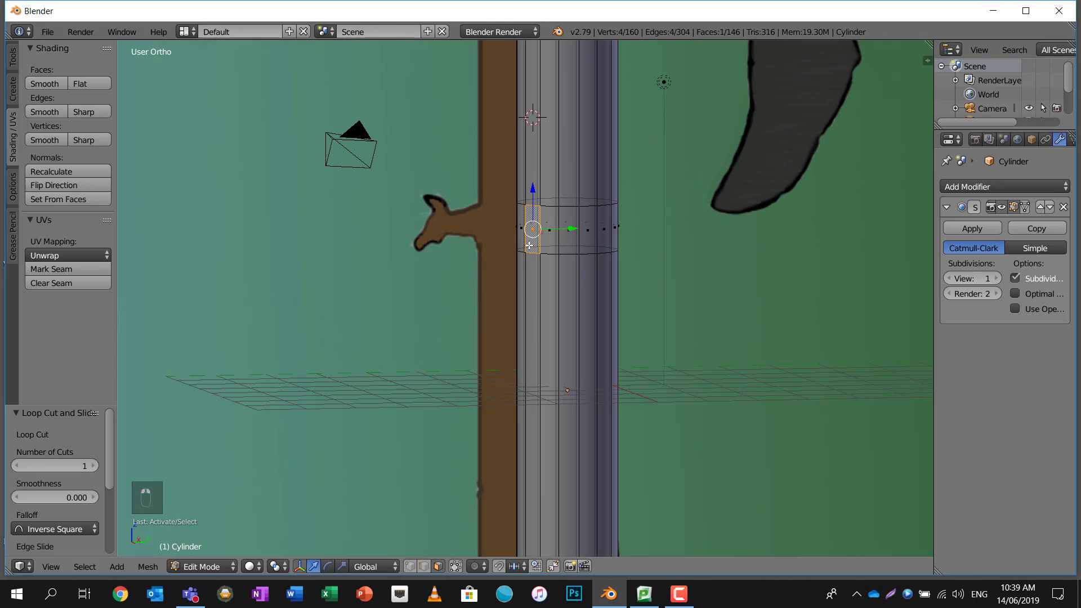
middle_drag(579, 305, 558, 307)
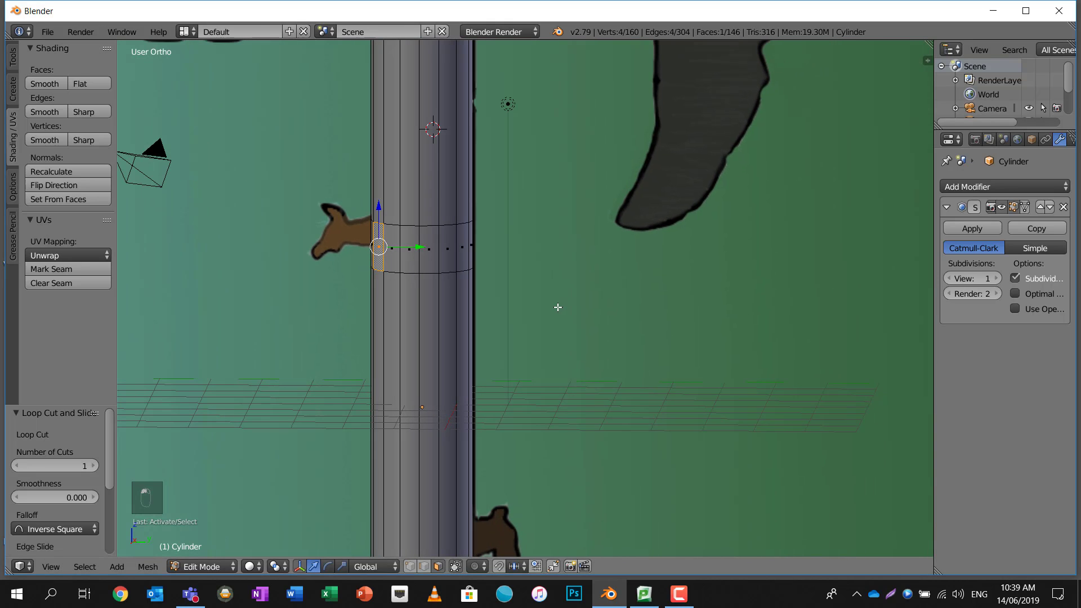
key(e)
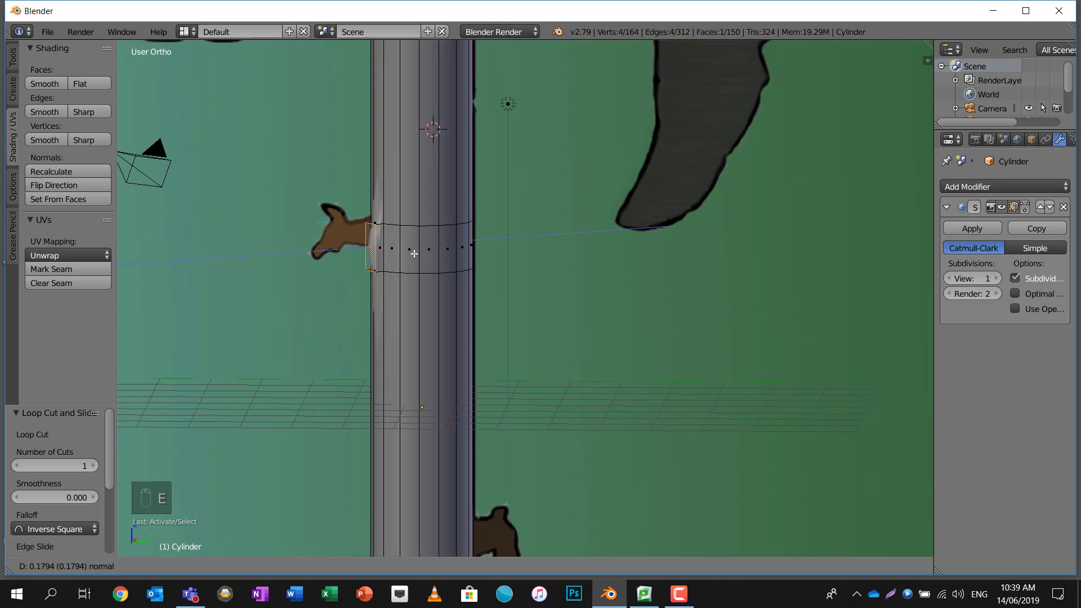
click(346, 214)
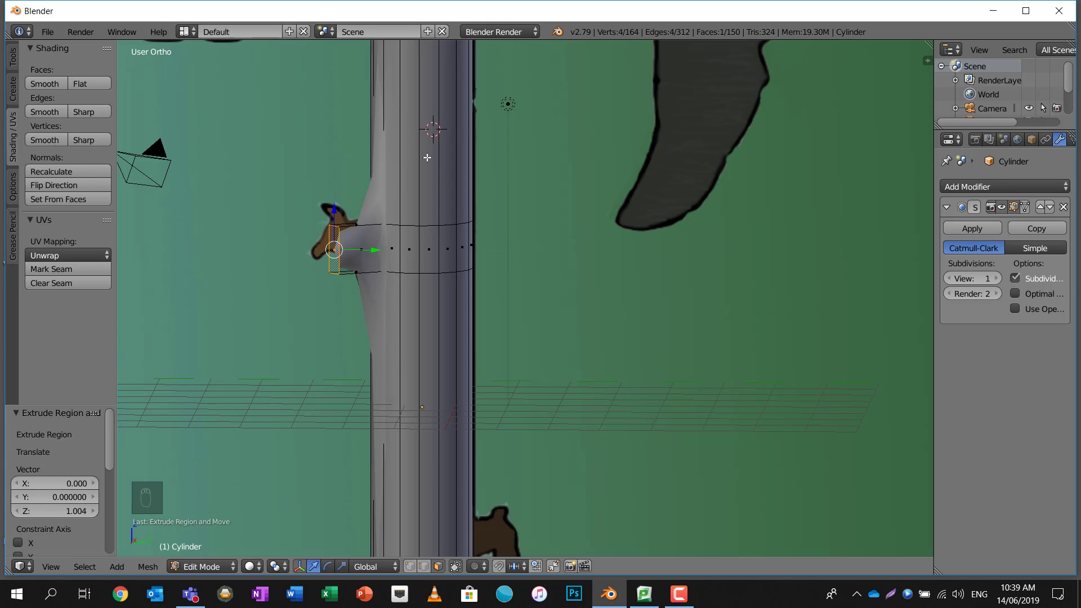
Add a loop cut around the handle and slide it down to just above the extruded upper twig
key(ctrl+r)
right_click(424, 126)
scroll(423, 123, up, 4)
scroll(424, 124, down, 8)
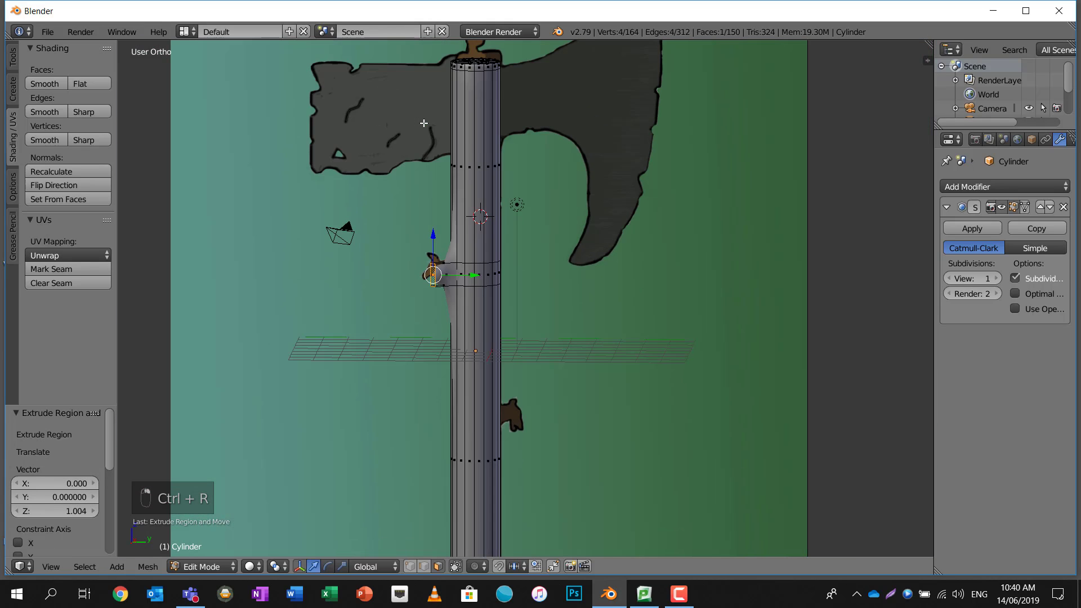
key(ctrl+r)
click(476, 180)
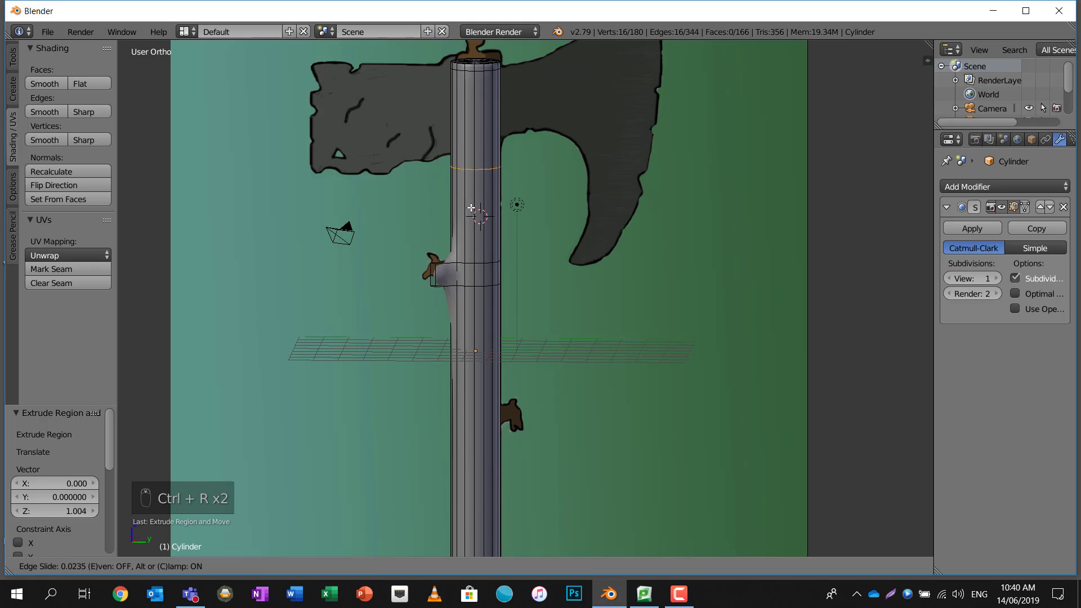
click(473, 258)
scroll(472, 262, up, 5)
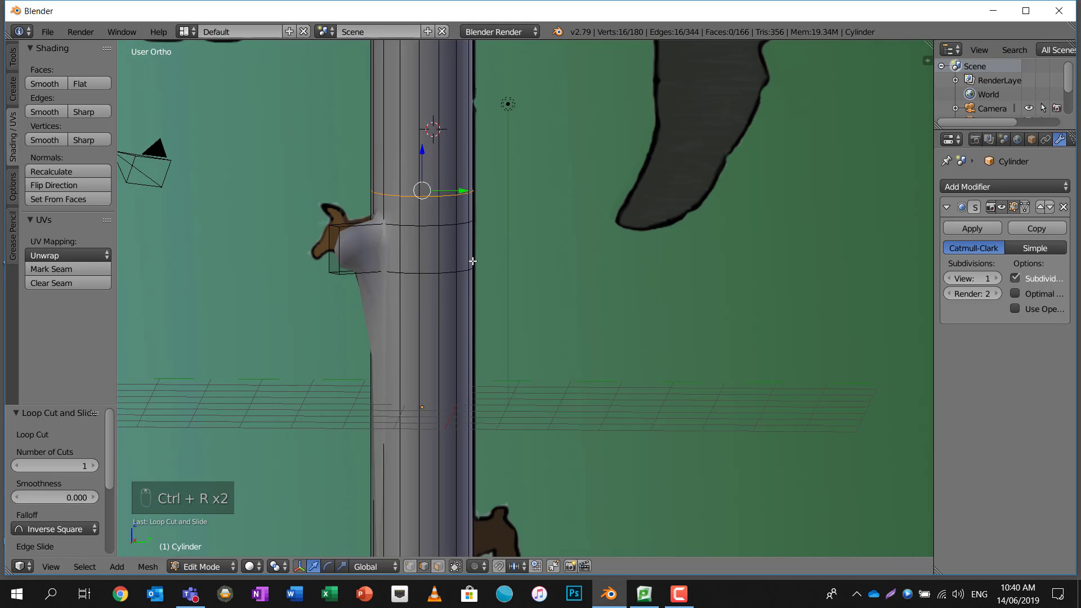
scroll(463, 284, down, 2)
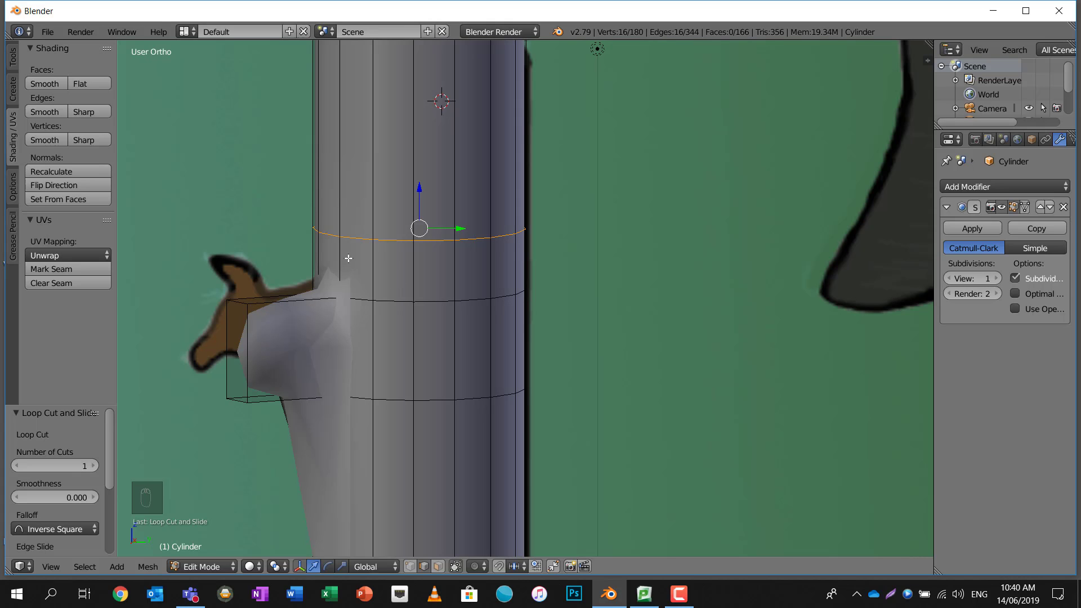
Add a loop cut around the handle and slide it up to just below the extruded upper twig
shift+middle_drag(412, 427, 483, 108)
scroll(483, 236, down, 5)
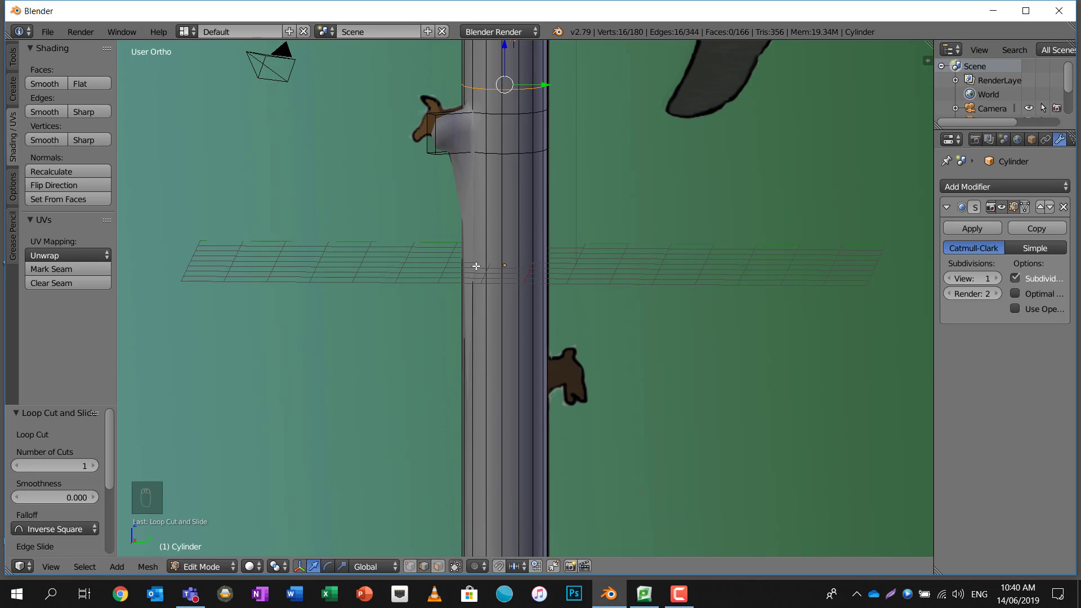
scroll(476, 266, down, 3)
key(ctrl+r)
click(500, 401)
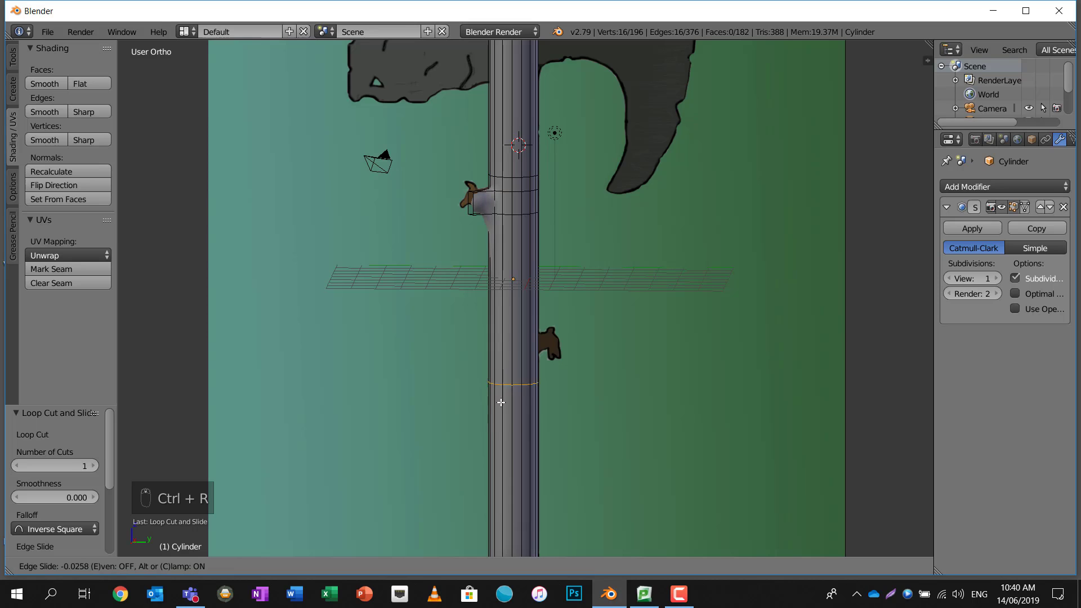
click(521, 277)
scroll(497, 242, up, 4)
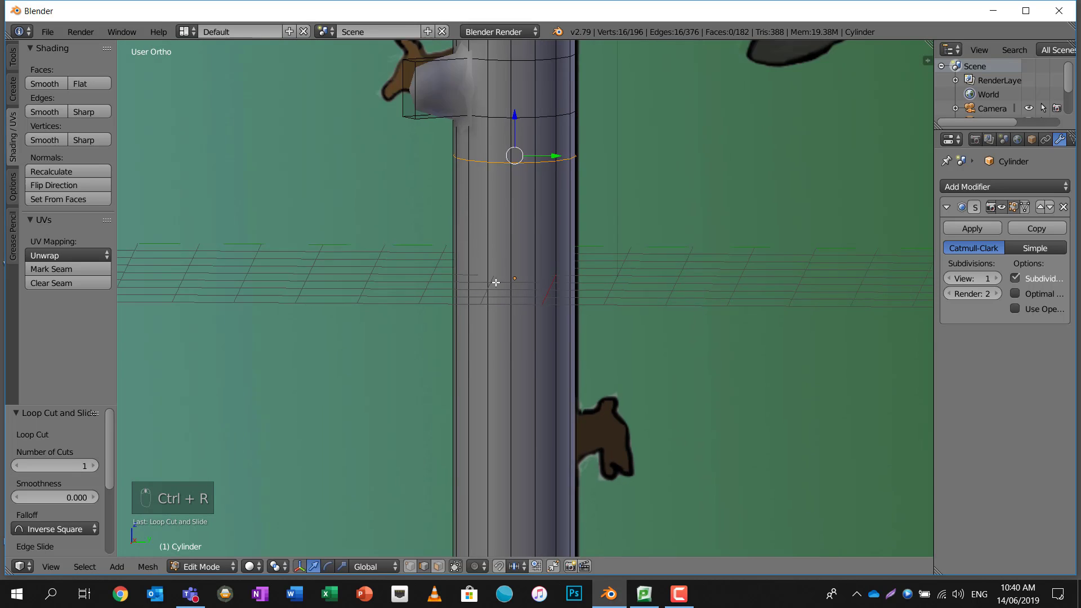
Add a centred loop cut through the twig extrusion and handle, splitting the twig's end face into upper and lower halves
shift+middle_drag(496, 282, 543, 397)
scroll(492, 265, down, 1)
scroll(483, 262, up, 5)
shift+middle_drag(483, 261, 560, 447)
scroll(471, 270, down, 1)
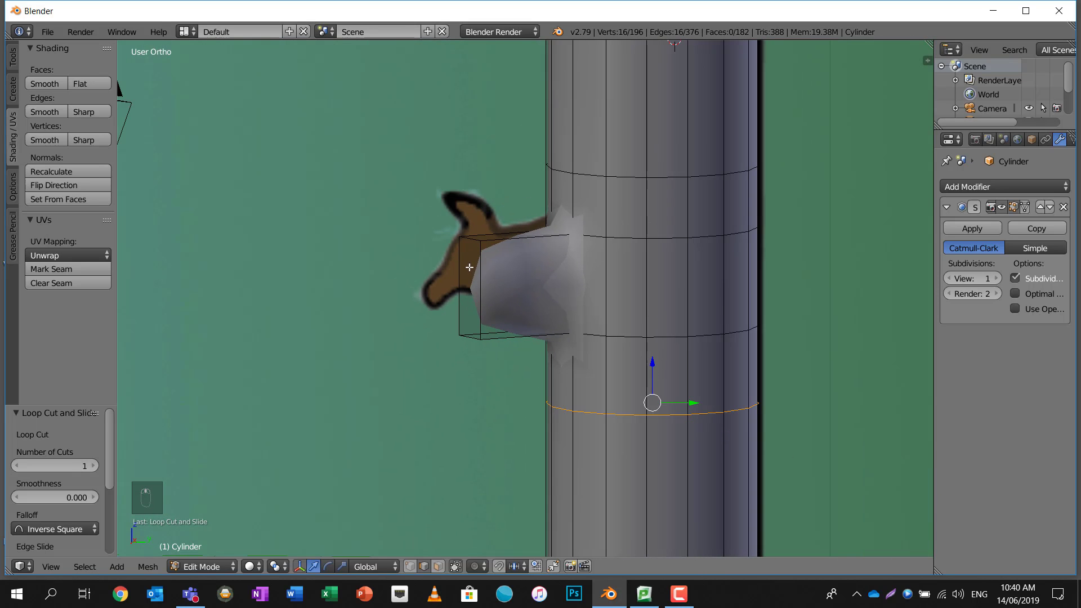
scroll(445, 544, up, 1)
click(438, 567)
right_click(462, 280)
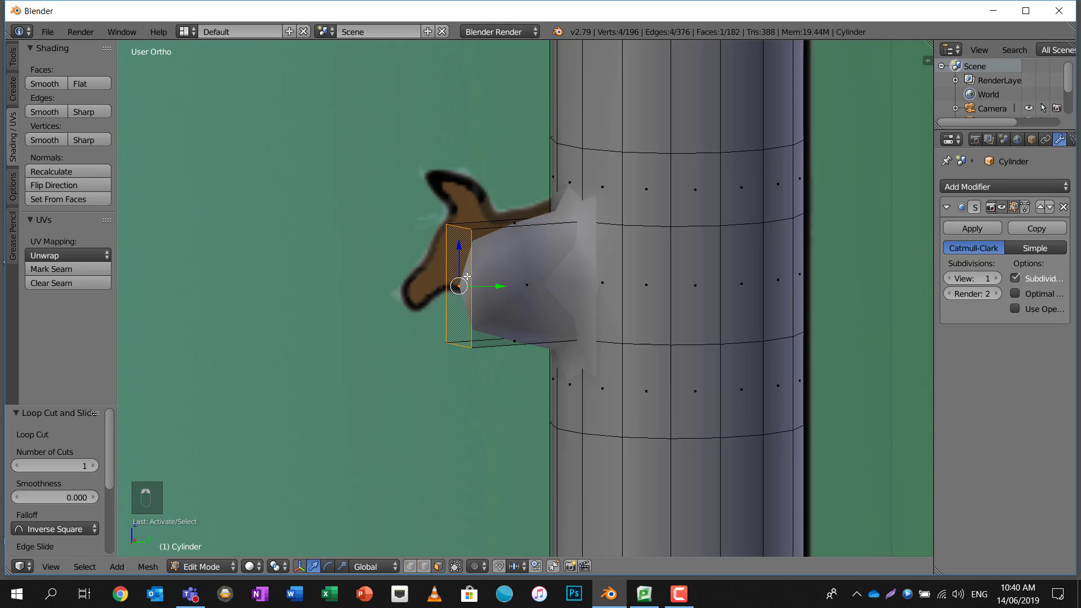
middle_drag(482, 270, 478, 263)
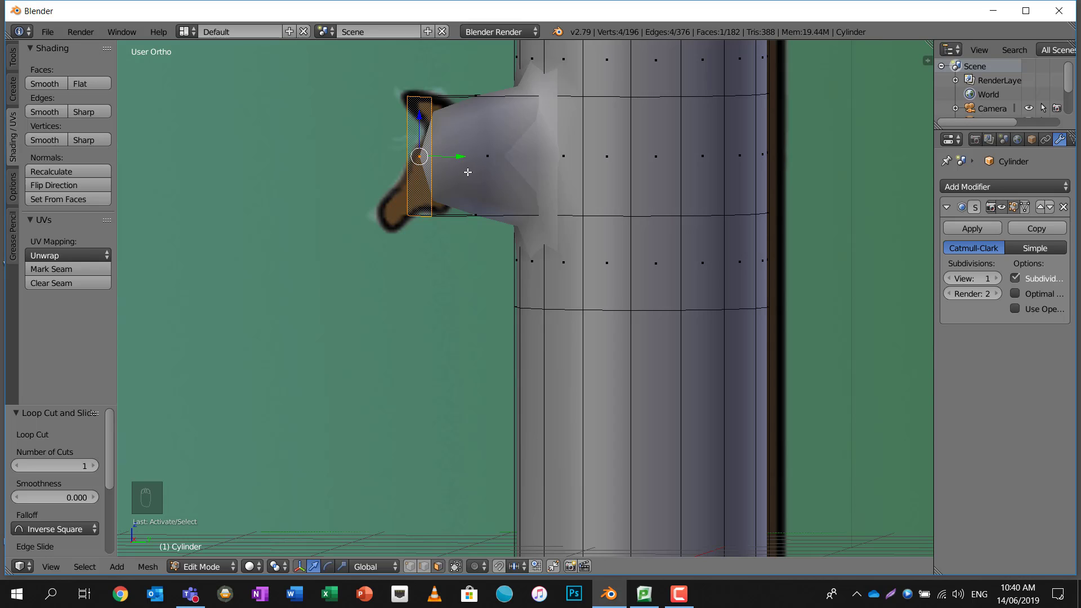
key(ctrl+r)
click(435, 149)
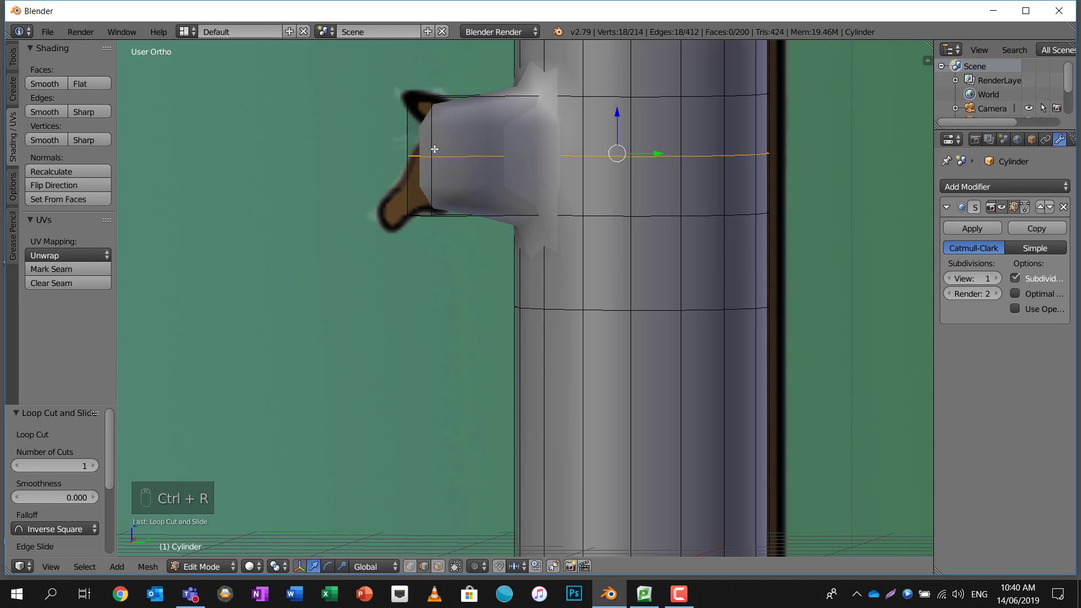
Extrude the lower half of the twig's end face outward, lower it about 0.28 units and rotate it about -26°
click(438, 566)
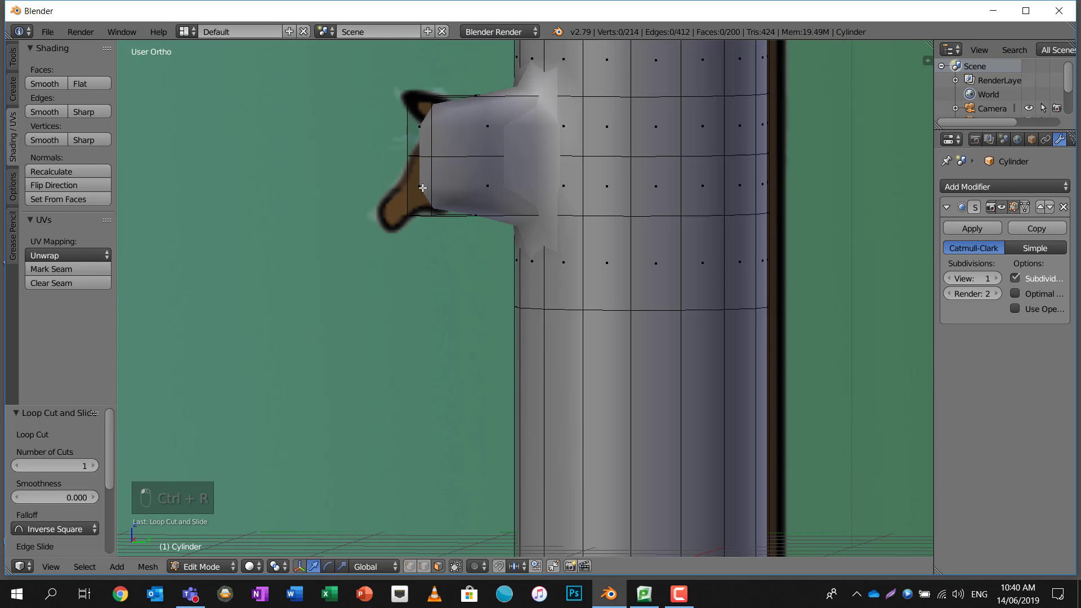
right_click(422, 188)
key(e)
click(367, 186)
key(g)
click(379, 223)
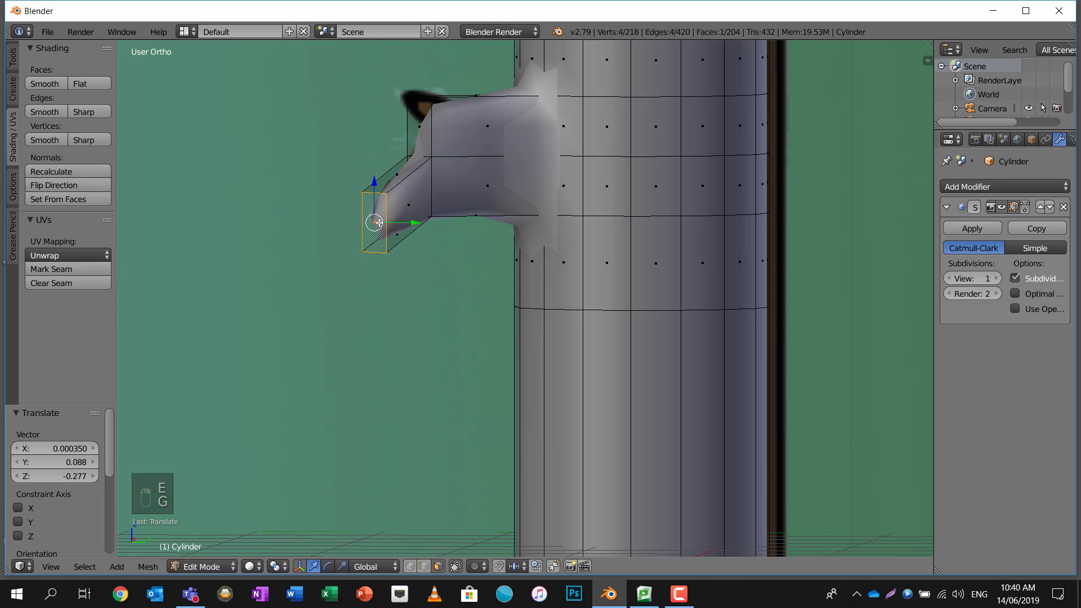
key(r)
click(412, 130)
Extrude the twig's upper end face about 0.21, raise it slightly, rotate it about 41° and scale it to about 0.71
shift+middle_drag(430, 154, 555, 164)
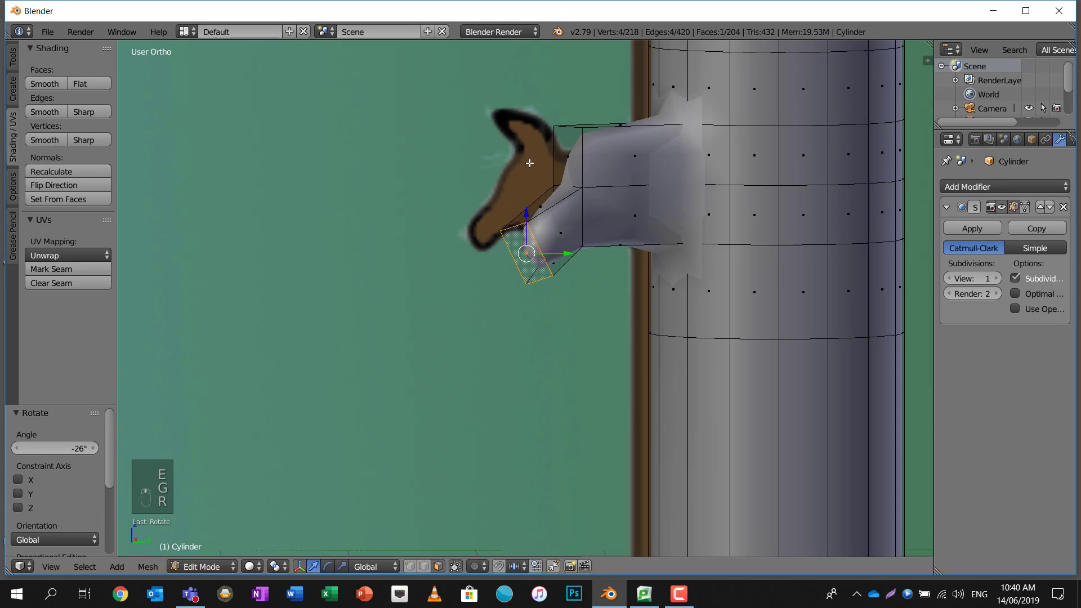
right_click(555, 165)
key(e)
click(536, 159)
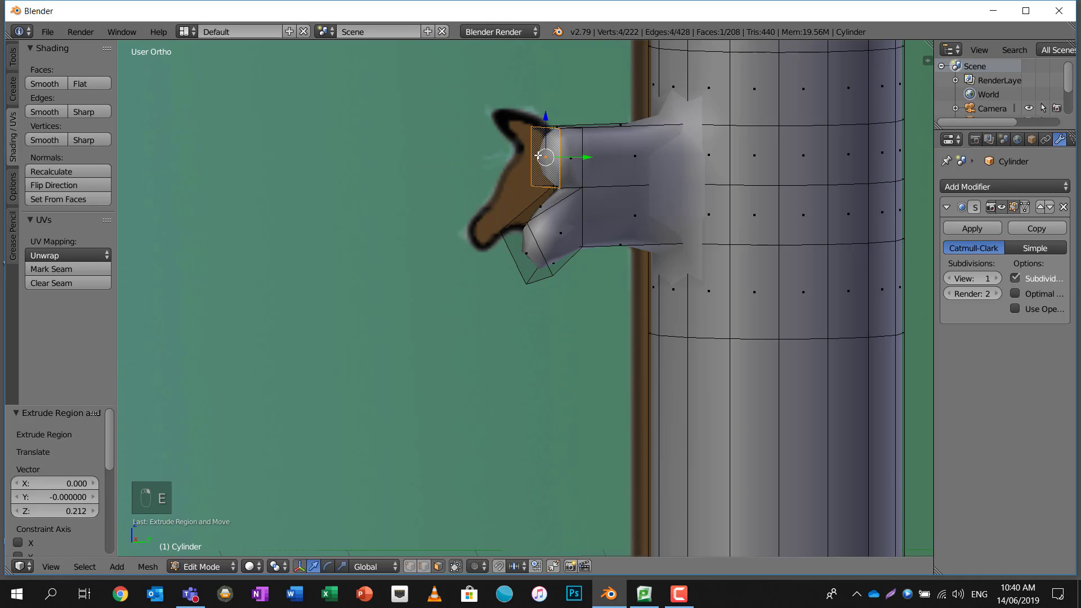
key(g)
click(538, 136)
key(r)
click(593, 140)
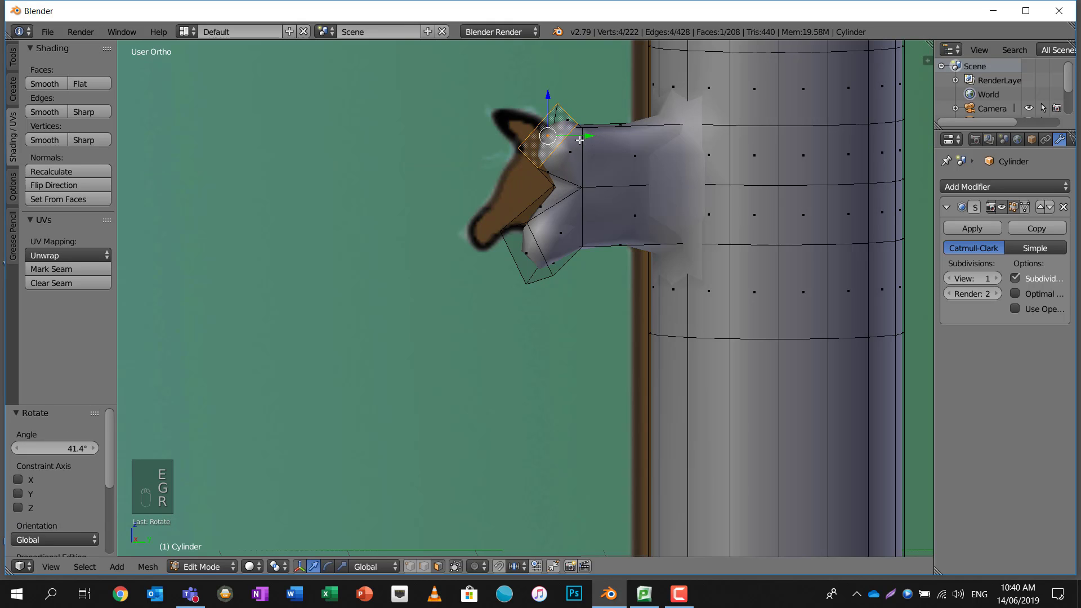
key(s)
click(586, 132)
Extrude the upper branch's end face a short way along its normal and scale it up by about 1.56
key(e)
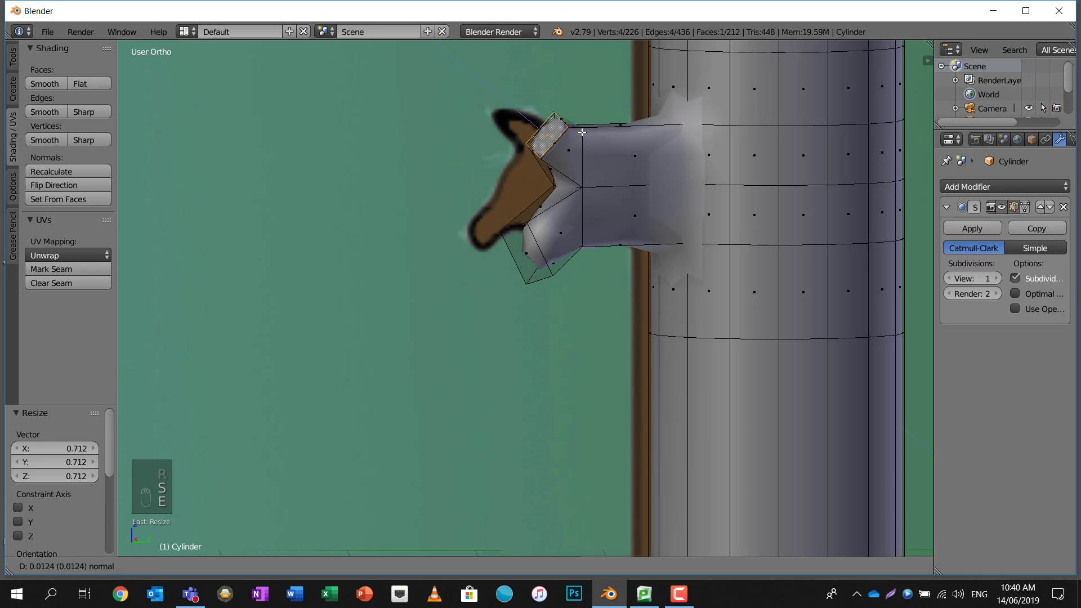
click(591, 124)
key(s)
click(619, 96)
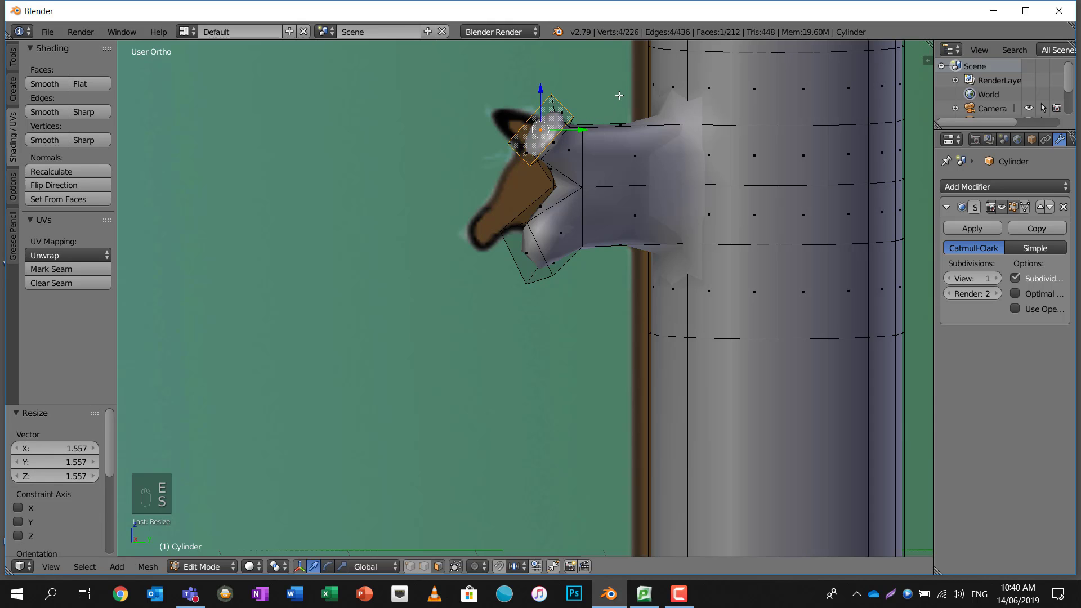
Extrude the upper branch again with its end scaled to about 0.79, and extrude the tip about 0.2 further
key(e)
click(608, 97)
key(s)
click(592, 106)
middle_drag(592, 106, 435, 140)
key(e)
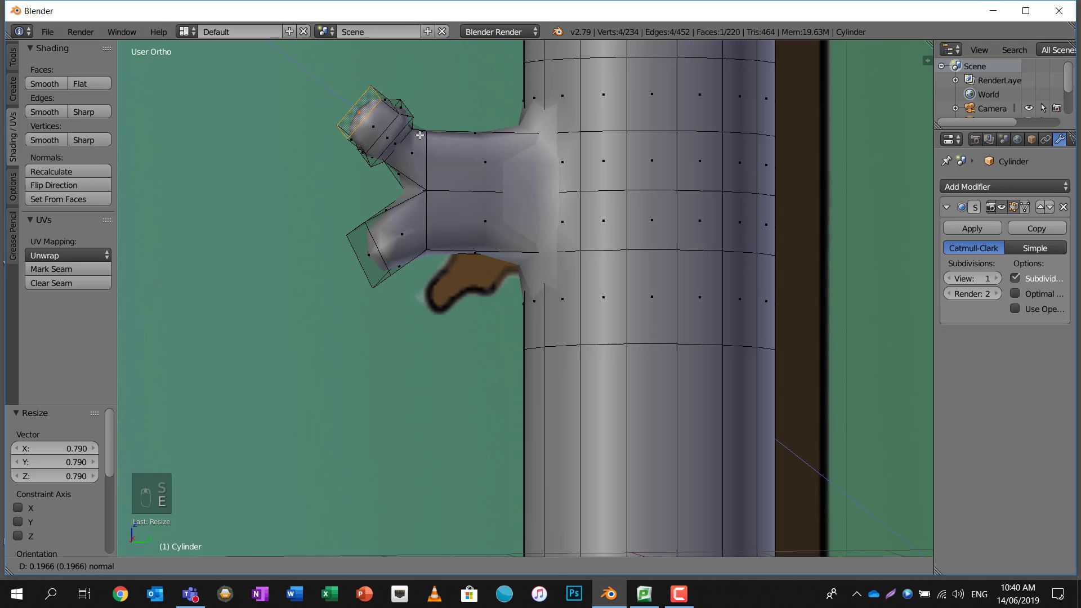
click(424, 147)
Return to the right orthographic view of the whole axe head and switch the handle to Object Mode
scroll(458, 208, up, 2)
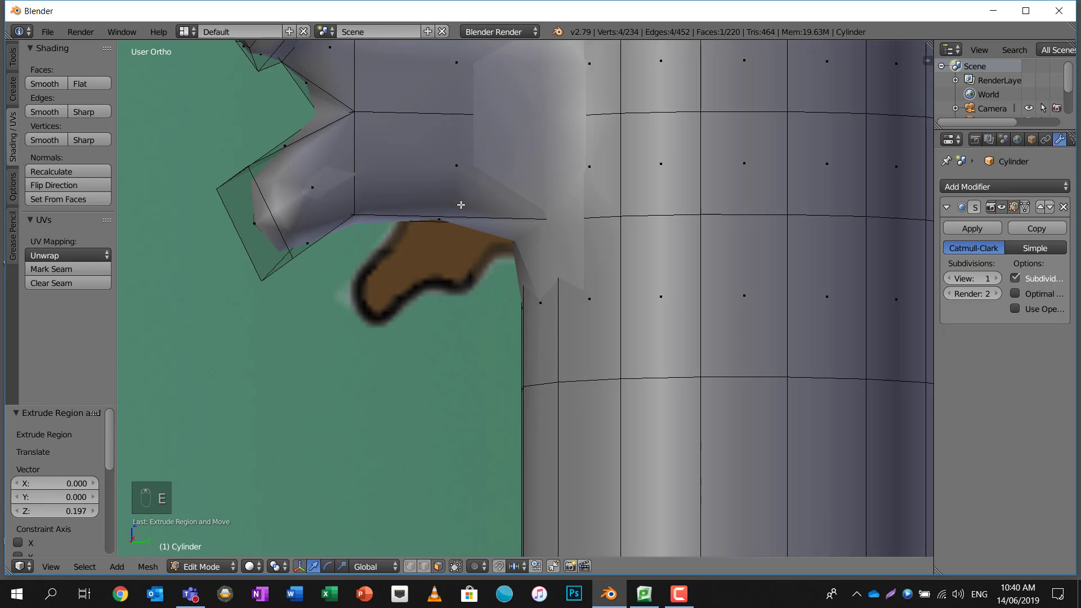
scroll(467, 208, down, 5)
middle_drag(522, 259, 337, 337)
scroll(451, 306, down, 4)
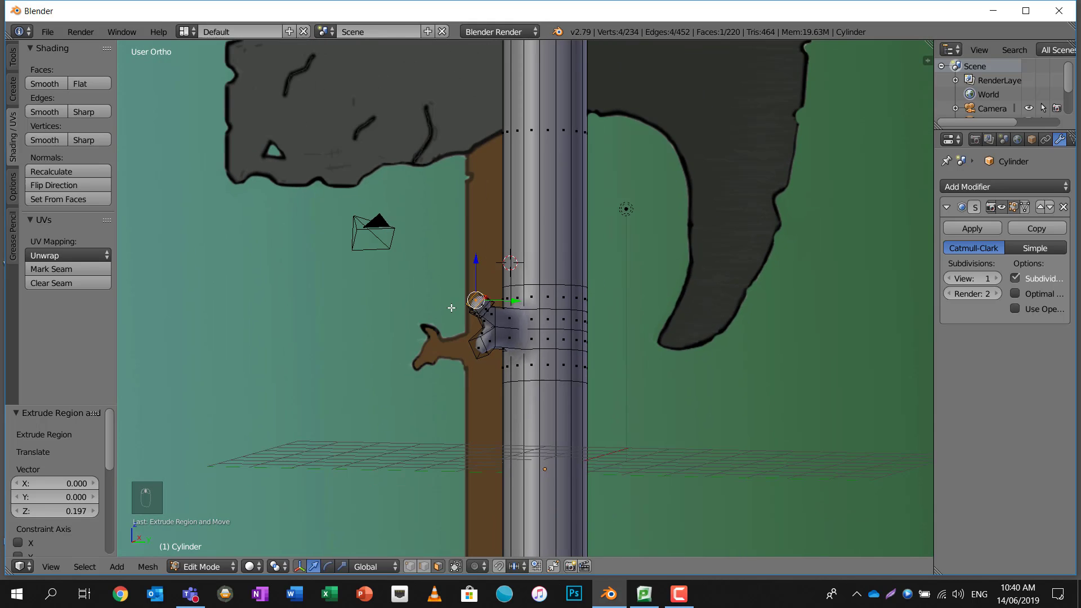
shift+middle_drag(483, 253, 475, 317)
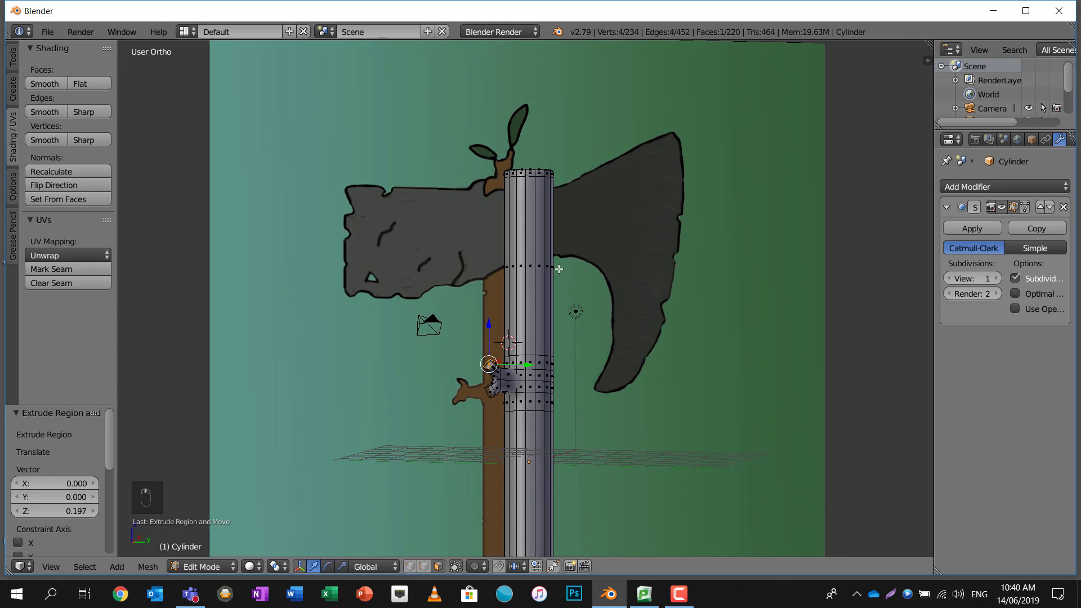
key(KP_5)
key(KP_3)
key(KP_5)
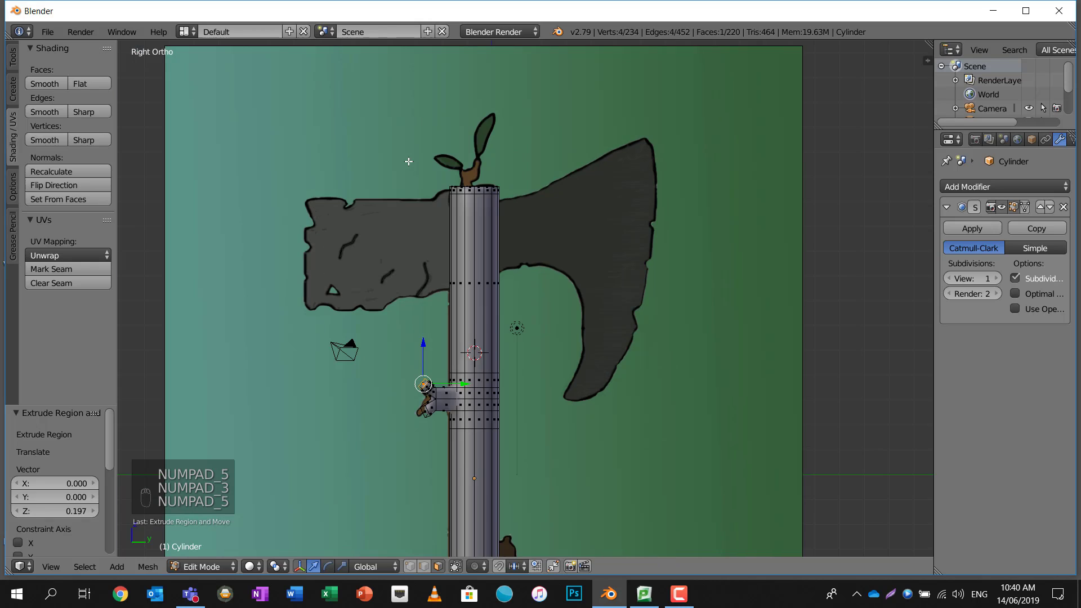
scroll(476, 251, up, 1)
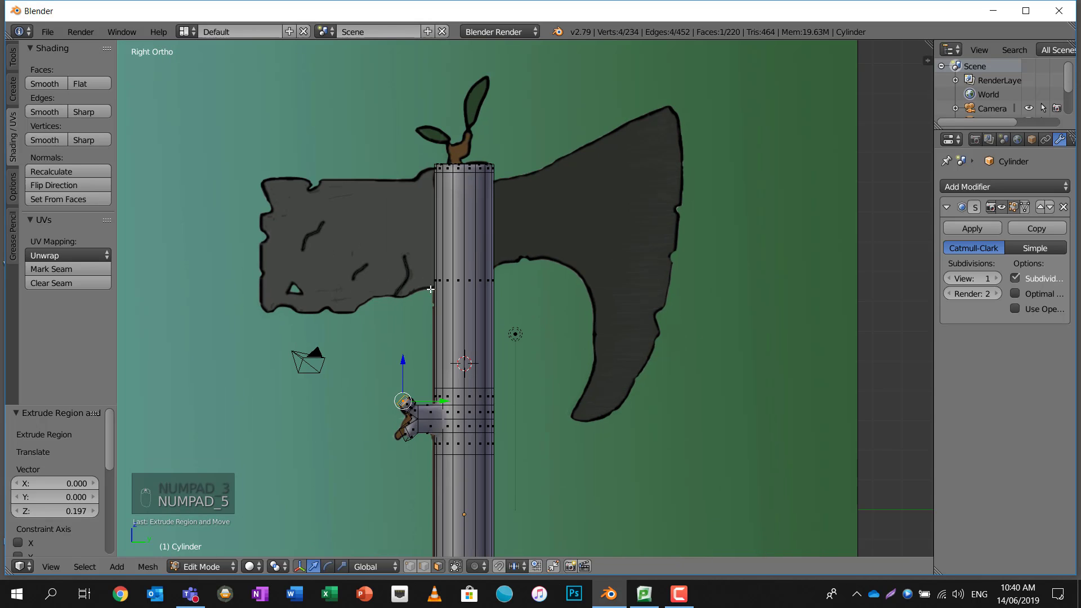
key(Tab)
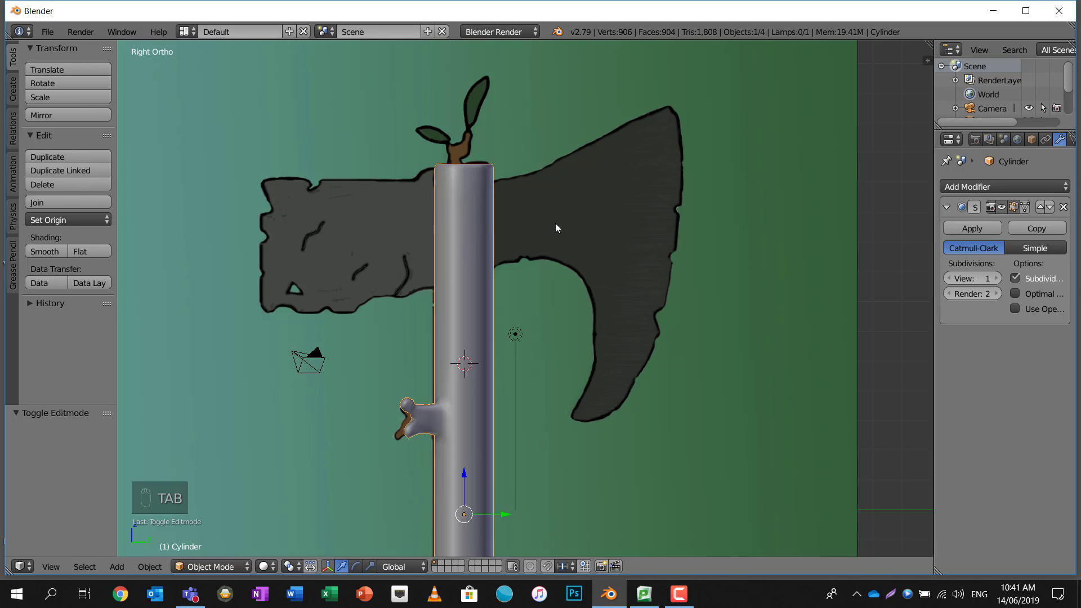
Place the 3D cursor on the handle at the axe head's height and add a plane there aligned to the view
click(472, 221)
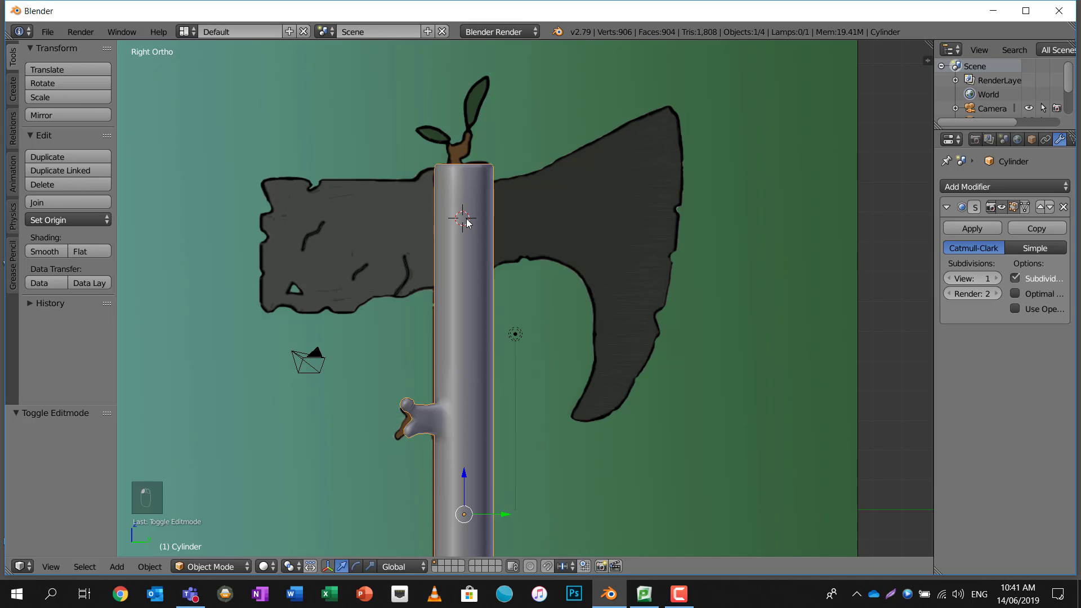
key(shift+a)
mouse_move(471, 220)
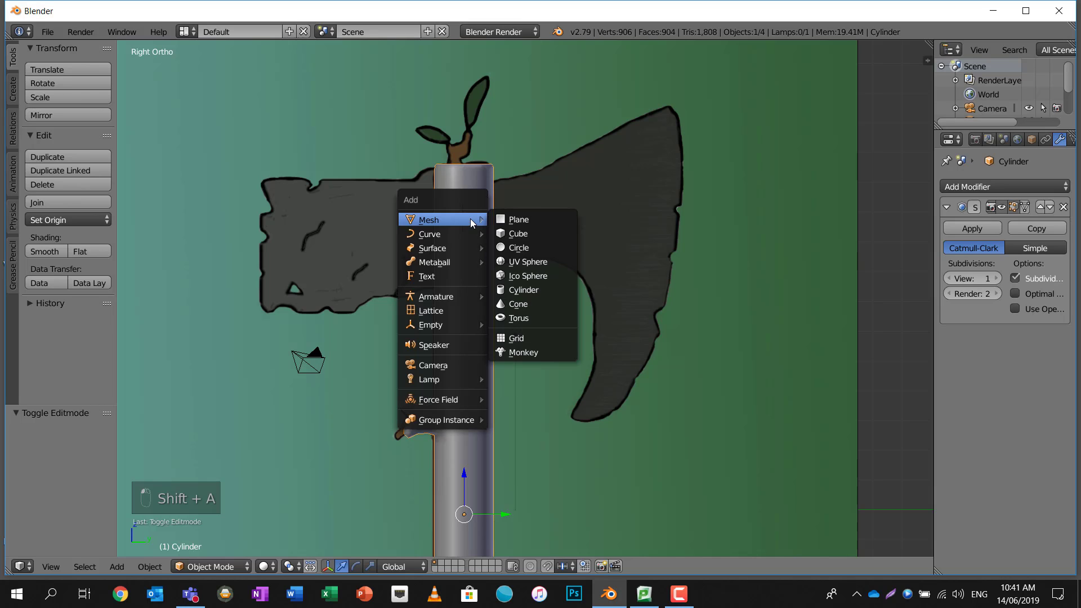
click(519, 219)
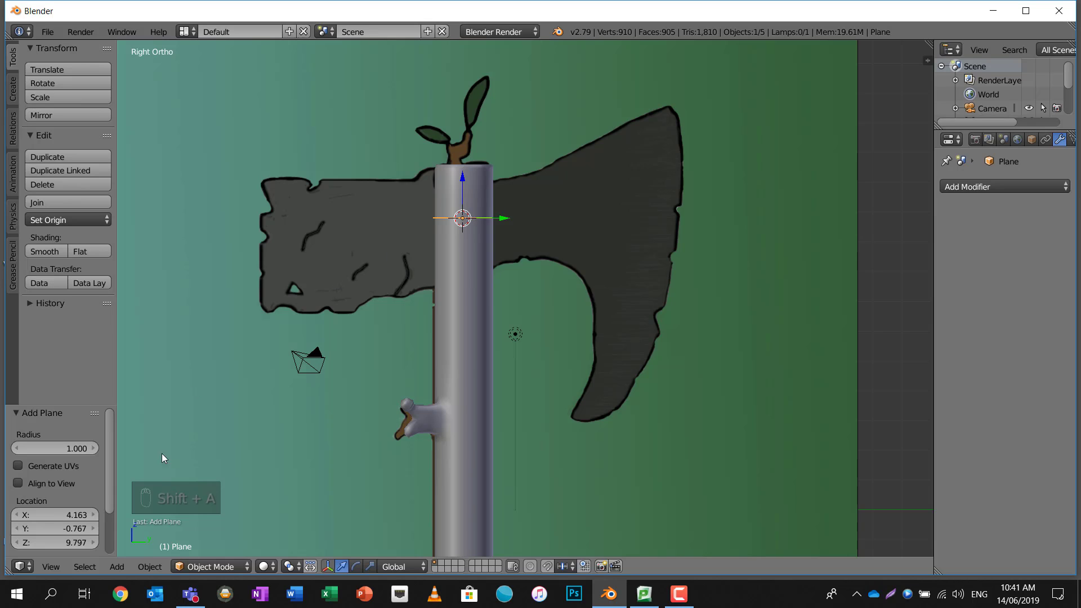
click(17, 484)
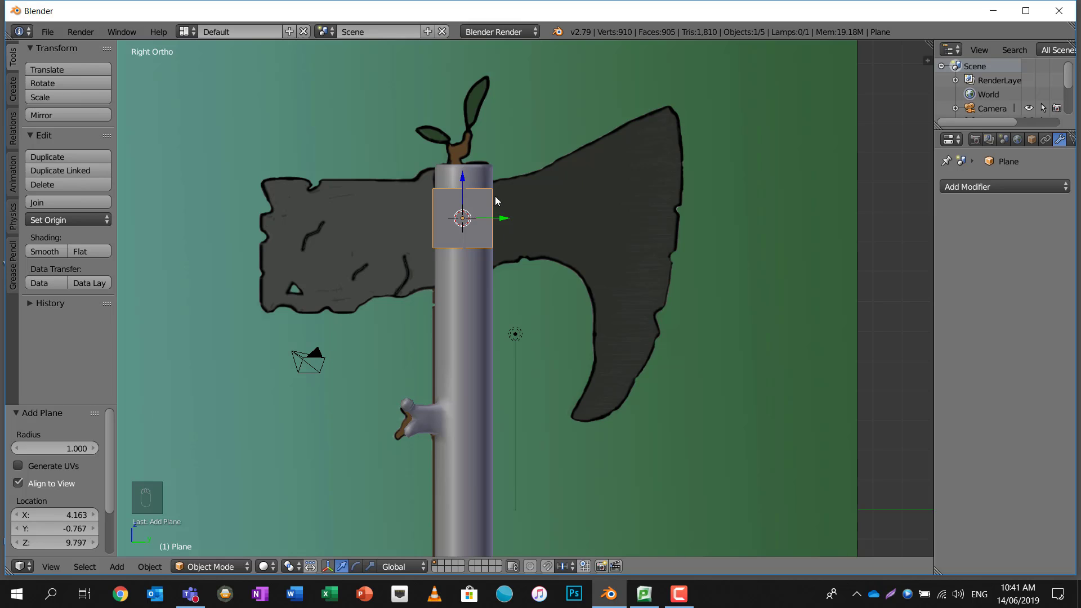
Move the plane about -5.75 in Y and 0.32 in Z, onto the upper back corner of the axe head
key(g)
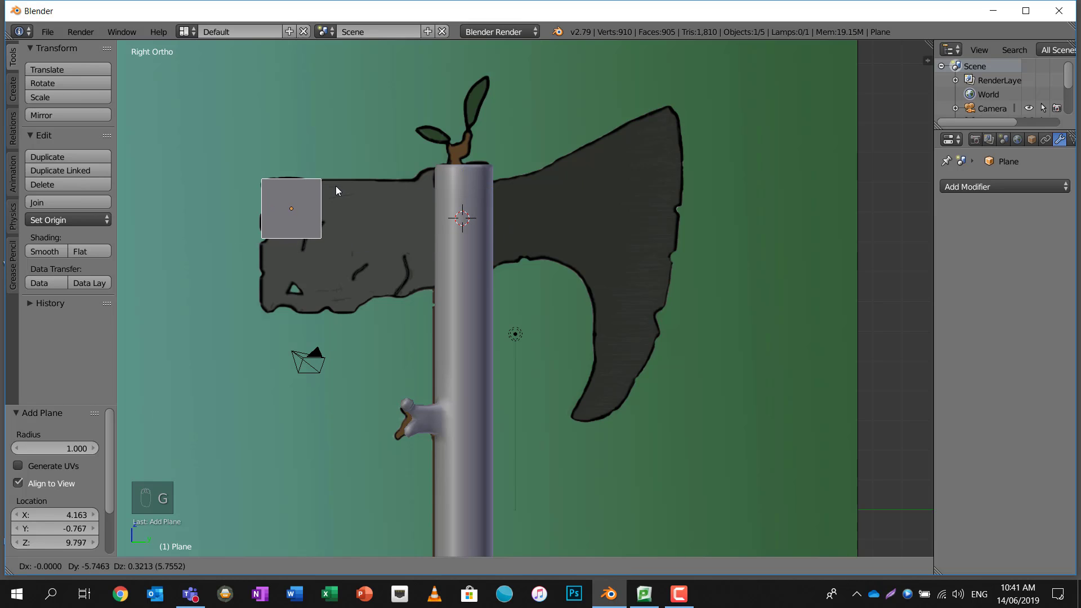
click(335, 186)
key(w)
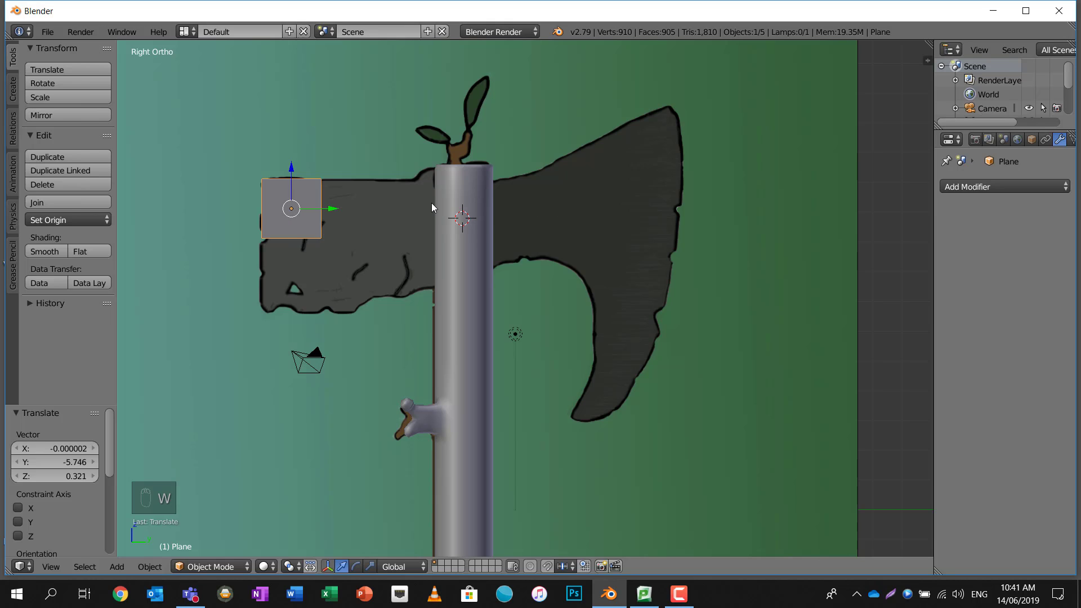
In Edit Mode, enlarge and reposition the plane so it covers the full height of the axe head's blunt back end
key(Tab)
key(w)
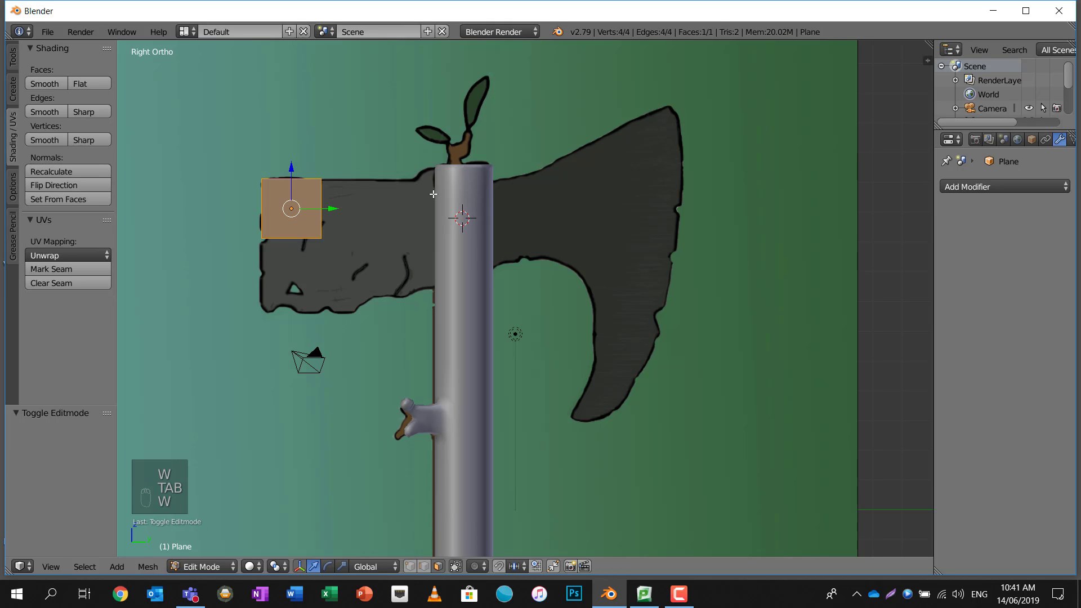
key(s)
click(642, 202)
key(g)
click(614, 215)
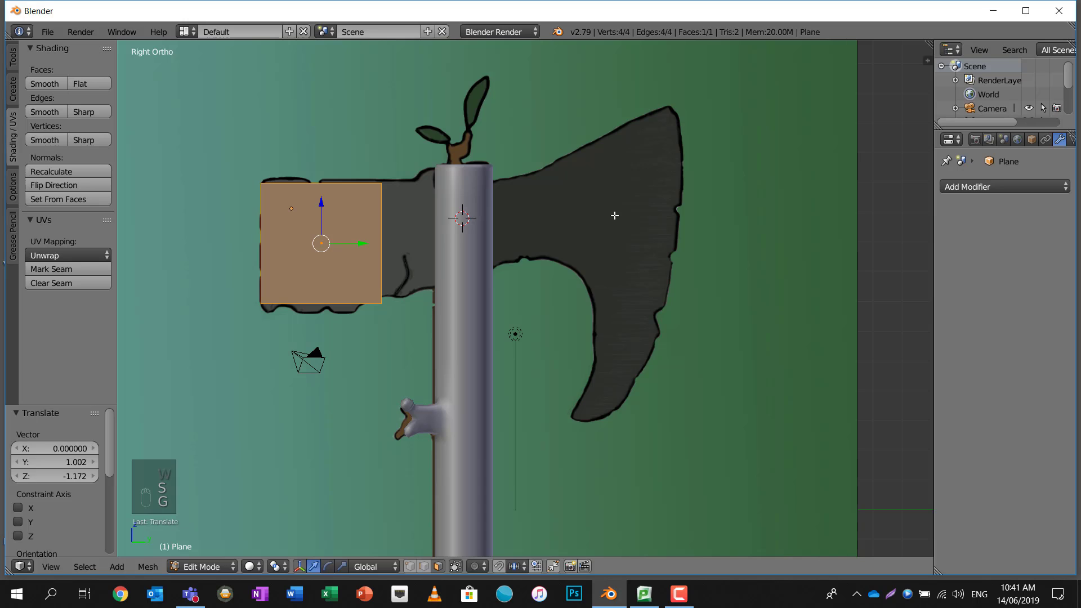
key(s)
click(676, 191)
key(g)
click(675, 191)
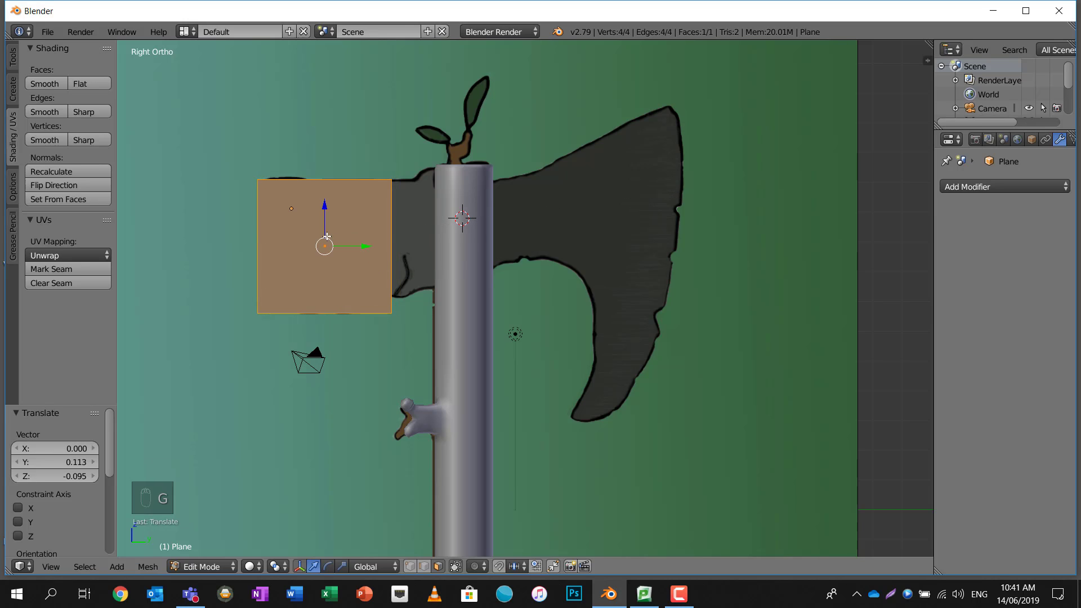
scroll(355, 223, up, 2)
scroll(376, 254, down, 1)
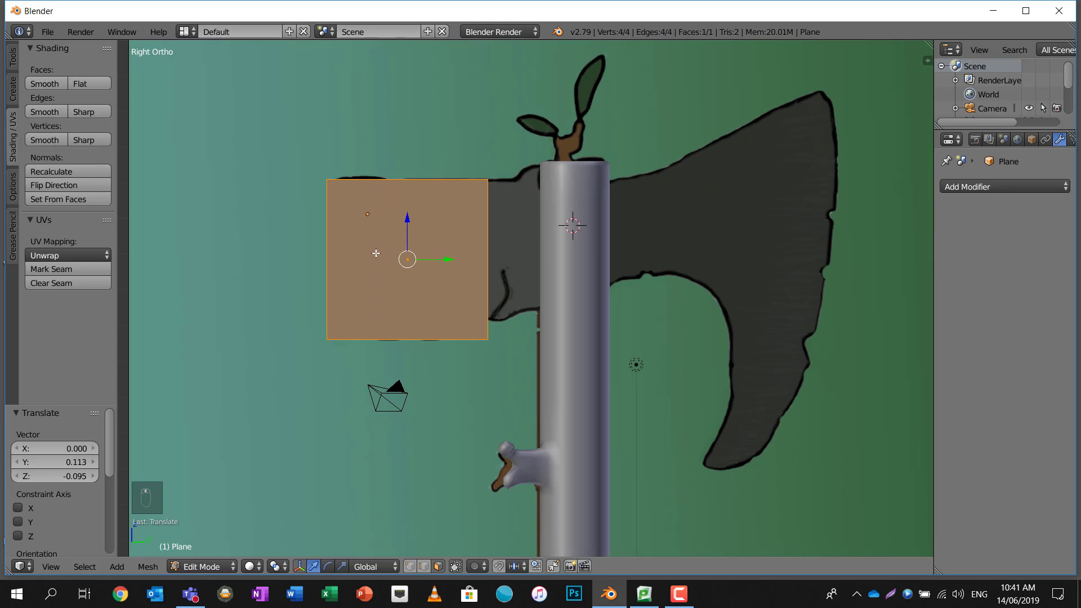
Show the plane in wireframe and, in vertex select mode, divide it with one vertical and one horizontal centred loop cut
key(z)
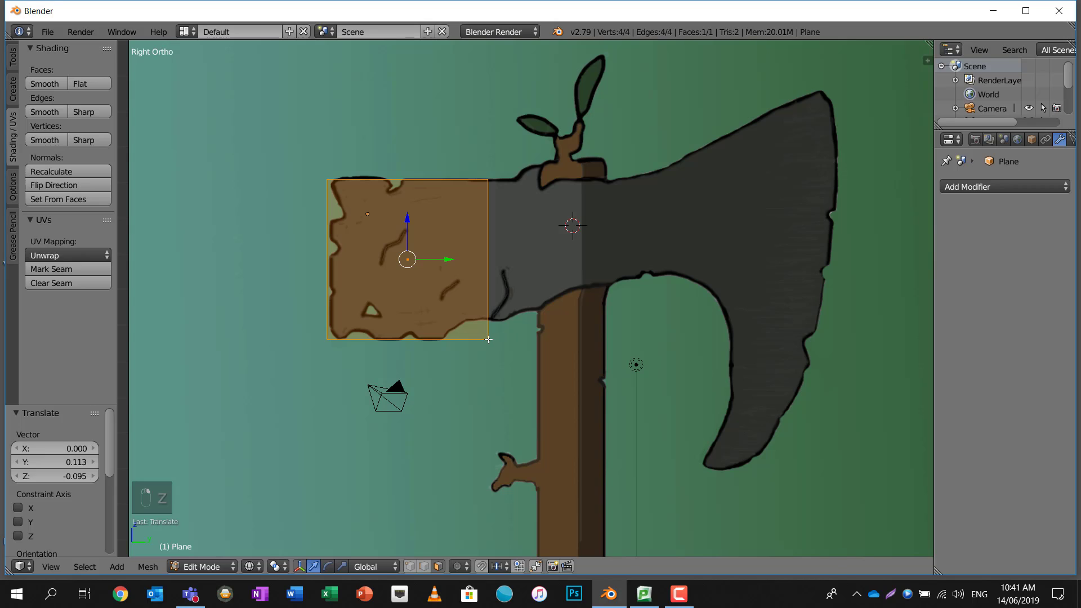
key(a)
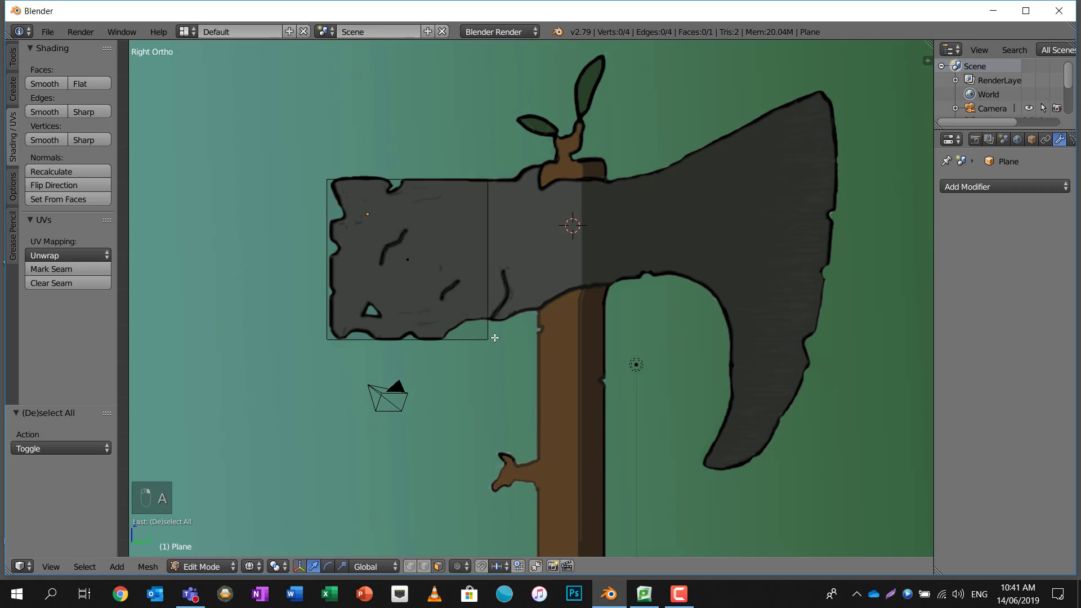
click(411, 566)
right_click(488, 340)
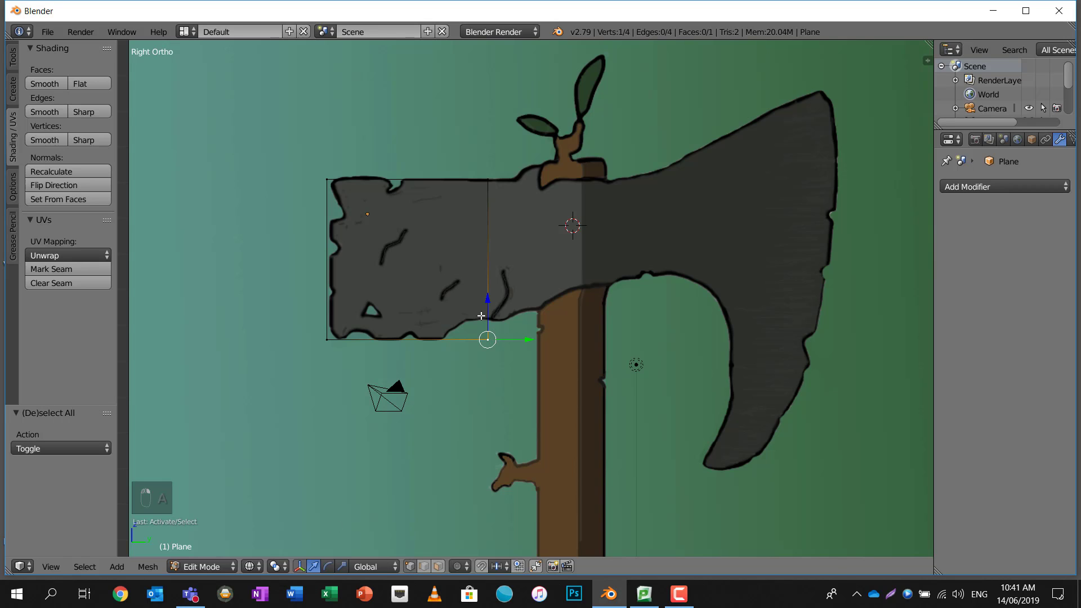
key(ctrl+r)
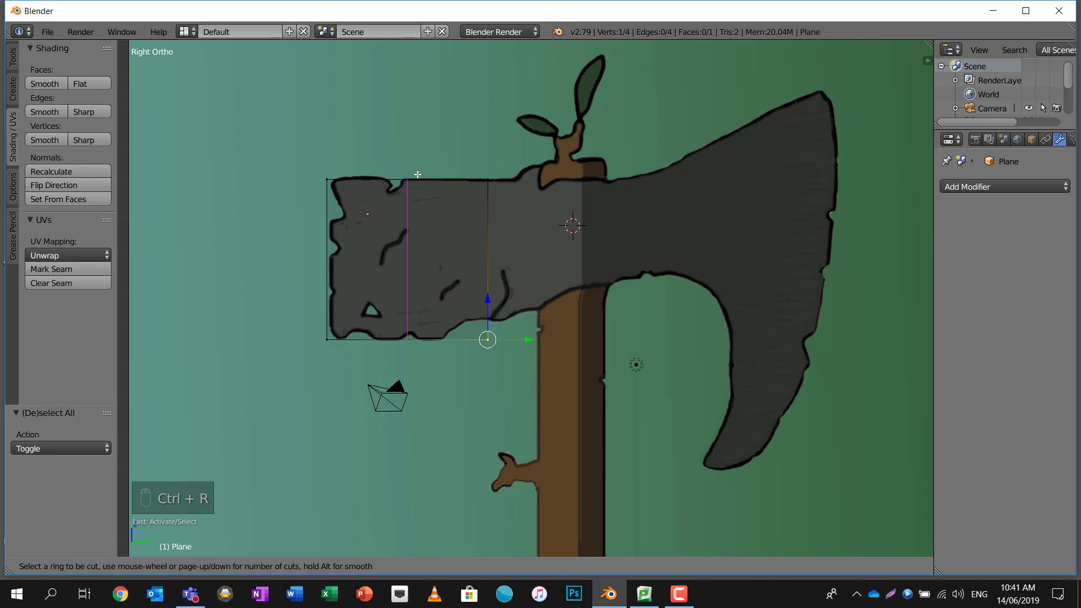
click(417, 174)
click(418, 176)
key(ctrl+r)
click(413, 242)
click(414, 242)
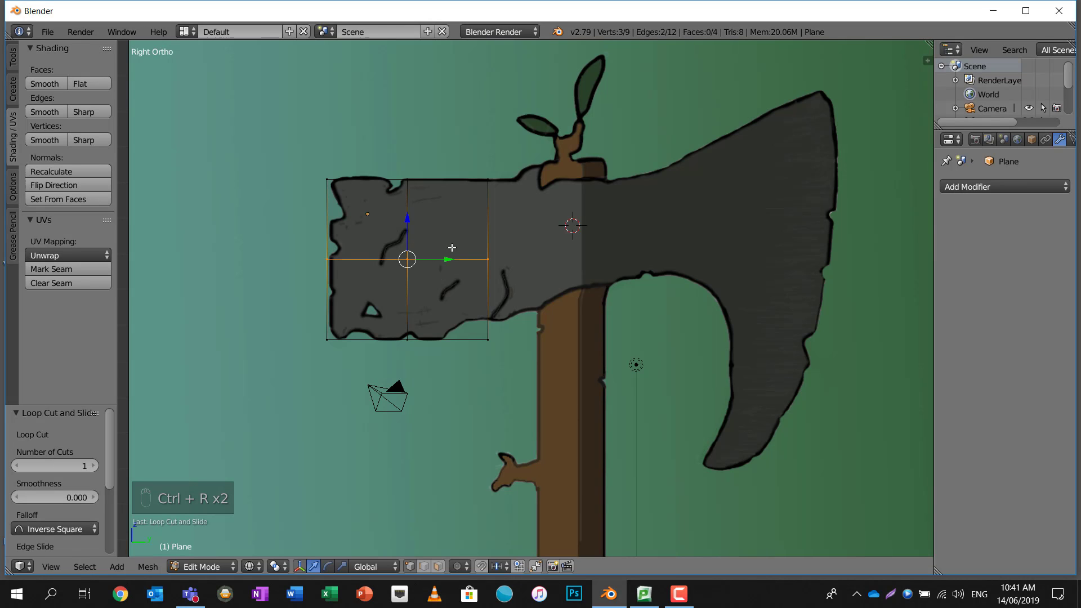
Add two more vertical loop cuts to the plane, one through the middle of each column
right_click(328, 180)
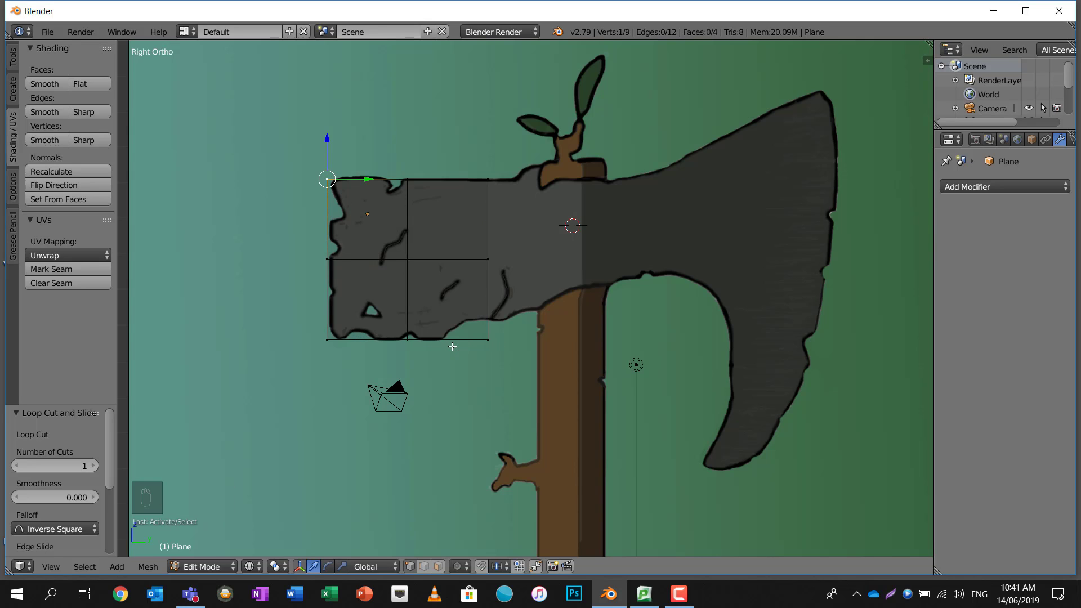
right_click(485, 340)
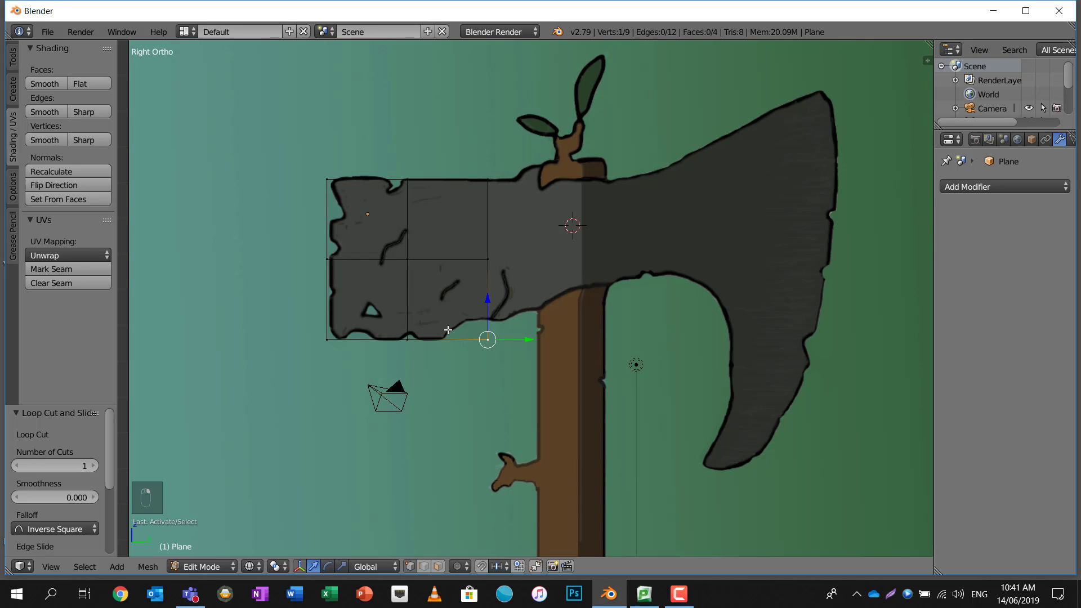
key(ctrl+r)
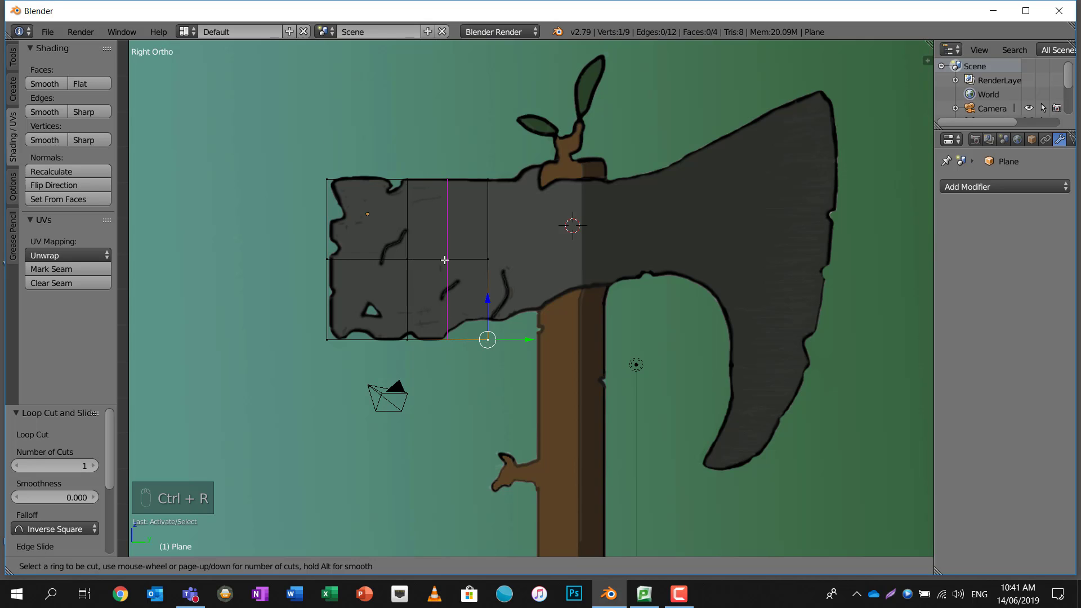
click(445, 261)
click(445, 260)
key(ctrl+r)
click(374, 197)
click(372, 200)
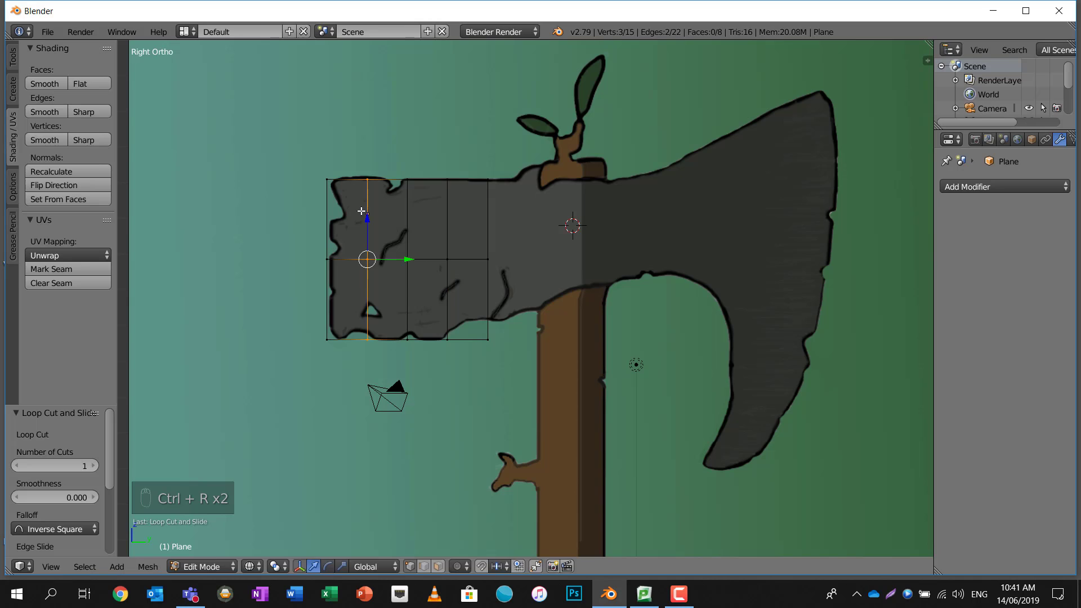
Add two more horizontal loop cuts through the middle of the upper and lower rows to complete a 4 by 4 grid
key(ctrl+r)
click(357, 212)
click(360, 214)
key(ctrl+r)
click(369, 299)
click(369, 299)
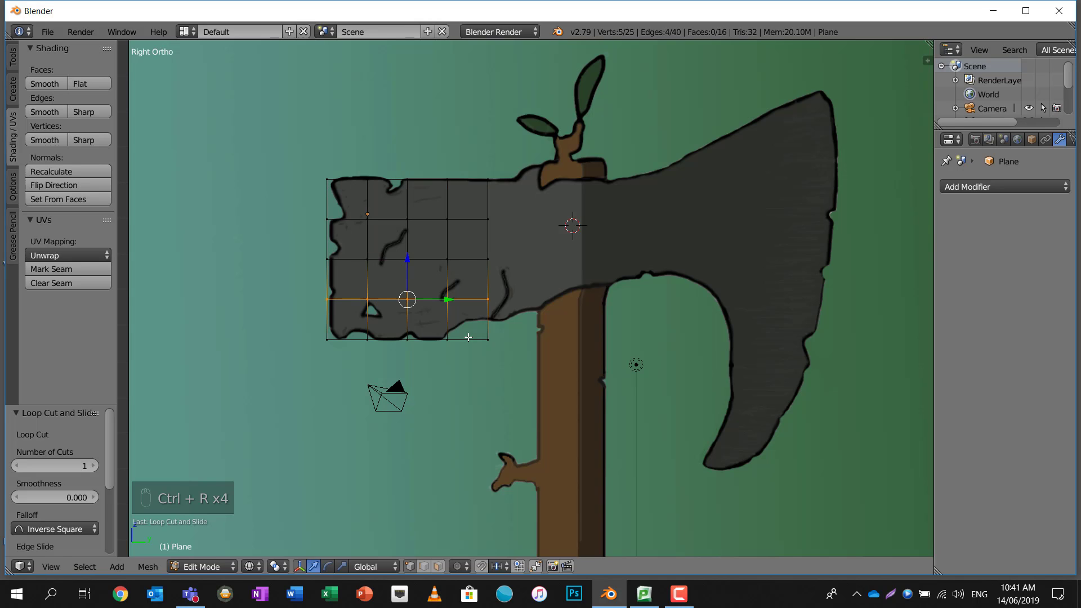
Move the handle-side edge's bottom vertex up onto the head's lower outline and respace the three inner vertices above it
right_click(480, 338)
key(g)
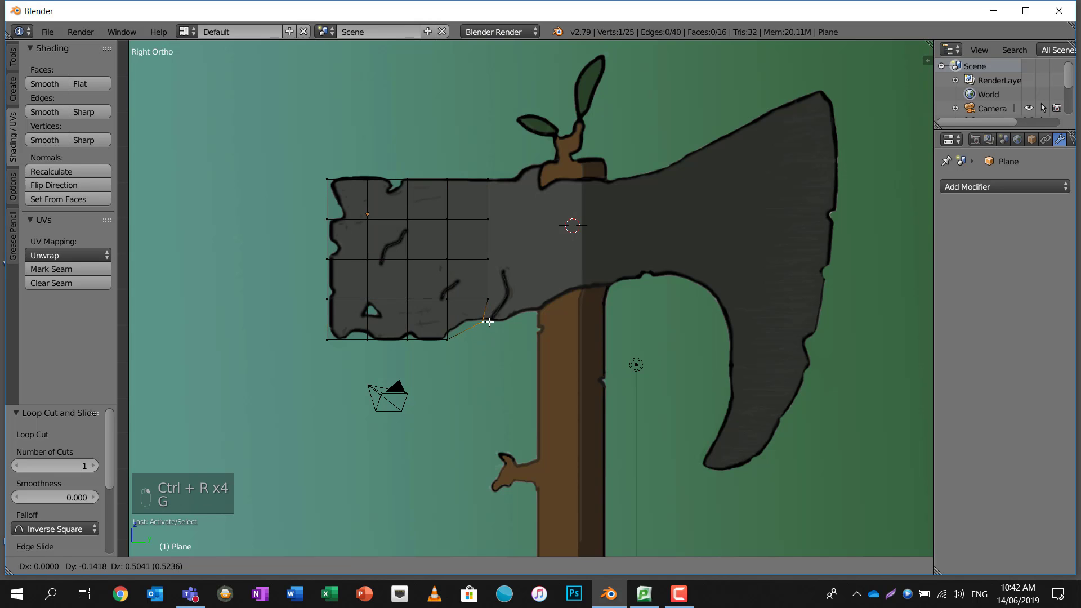
click(490, 320)
right_click(488, 299)
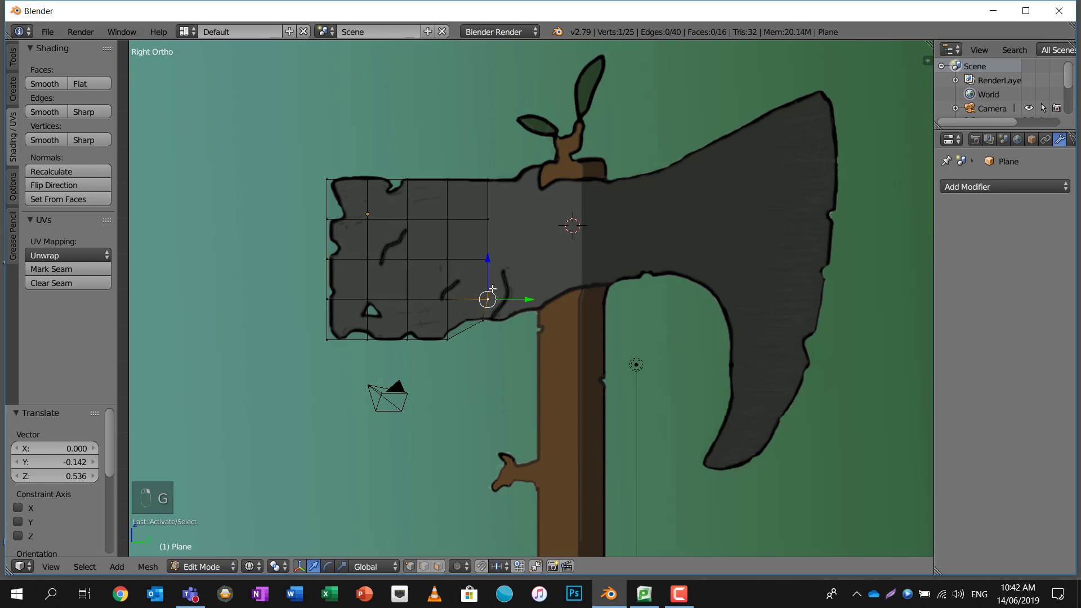
key(g)
click(491, 278)
right_click(486, 260)
key(g)
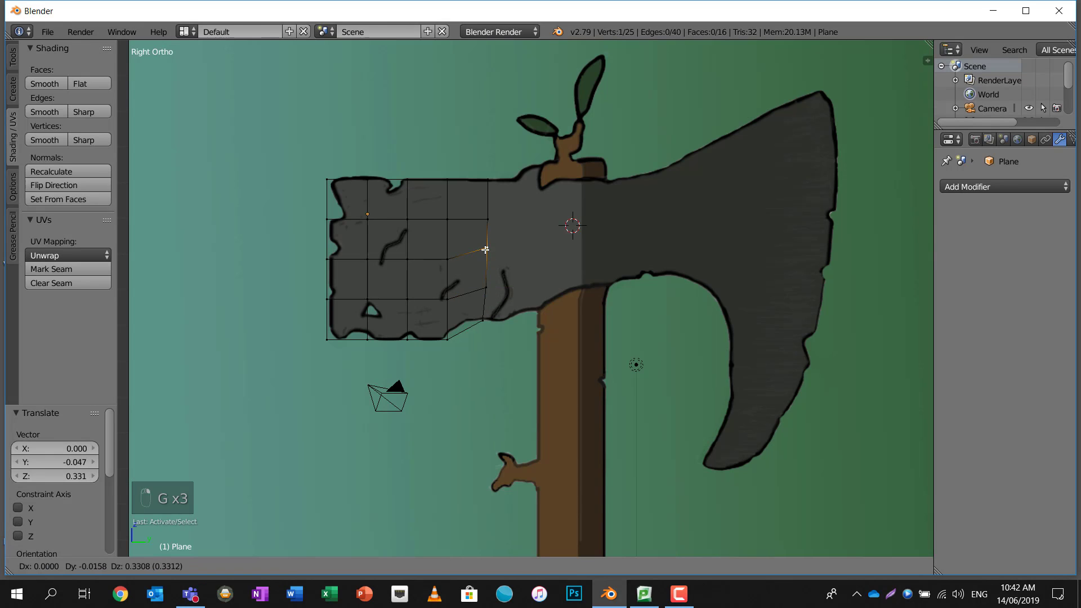
click(486, 249)
right_click(487, 214)
key(g)
click(487, 213)
Extrude the grid's handle-side edge column to the handle, scale it by 0.909, and move it -0.331 in Y
key(a)
key(c)
mouse_move(490, 177)
mouse_down()
mouse_move(508, 293)
mouse_move(489, 226)
mouse_move(502, 336)
mouse_up()
right_click(502, 336)
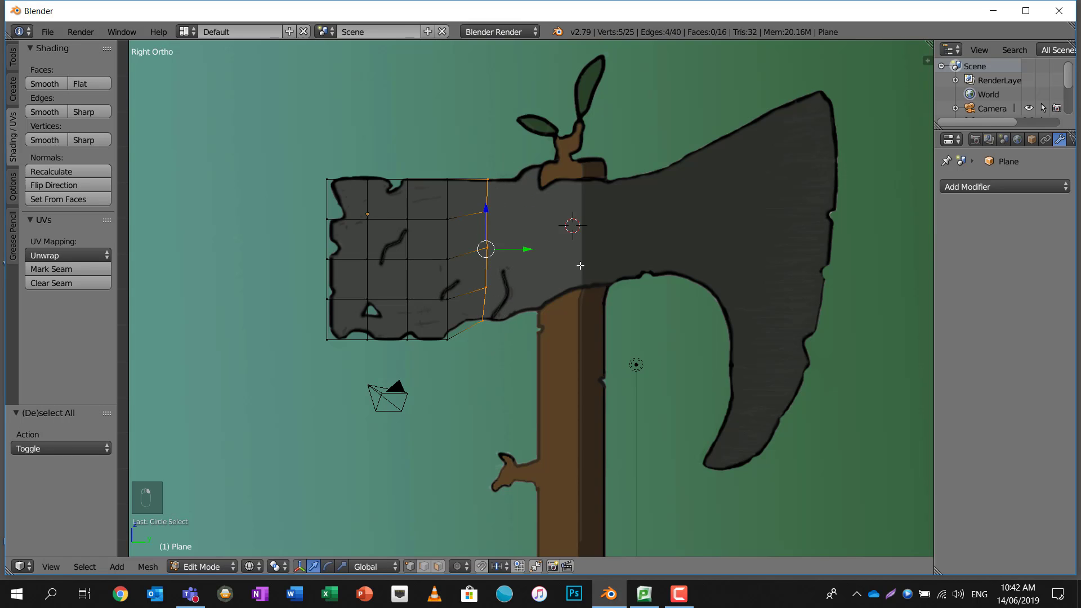
key(e)
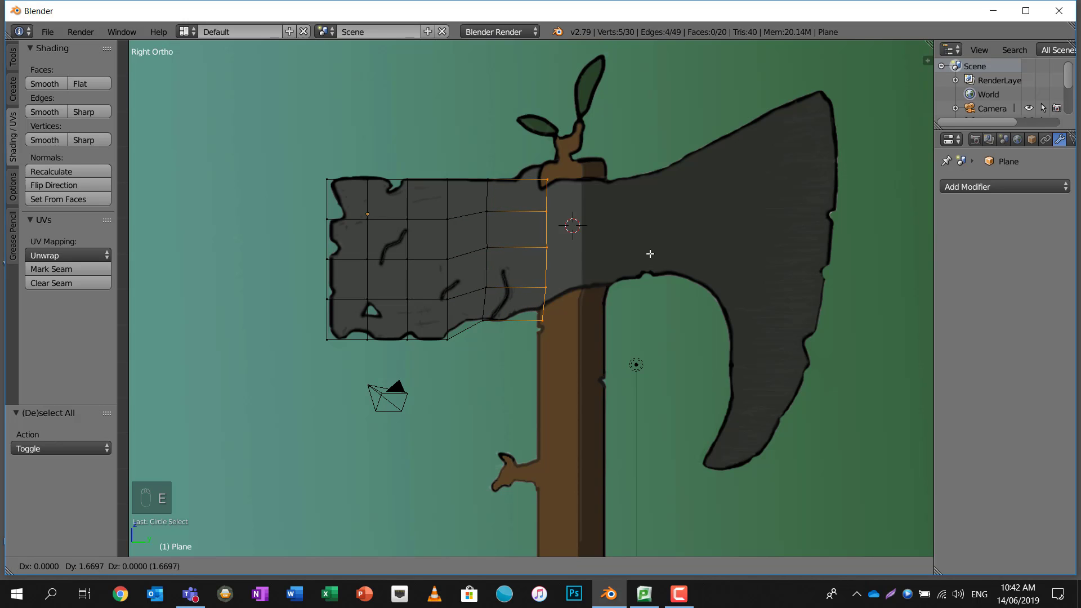
click(652, 246)
key(s)
click(686, 185)
key(g)
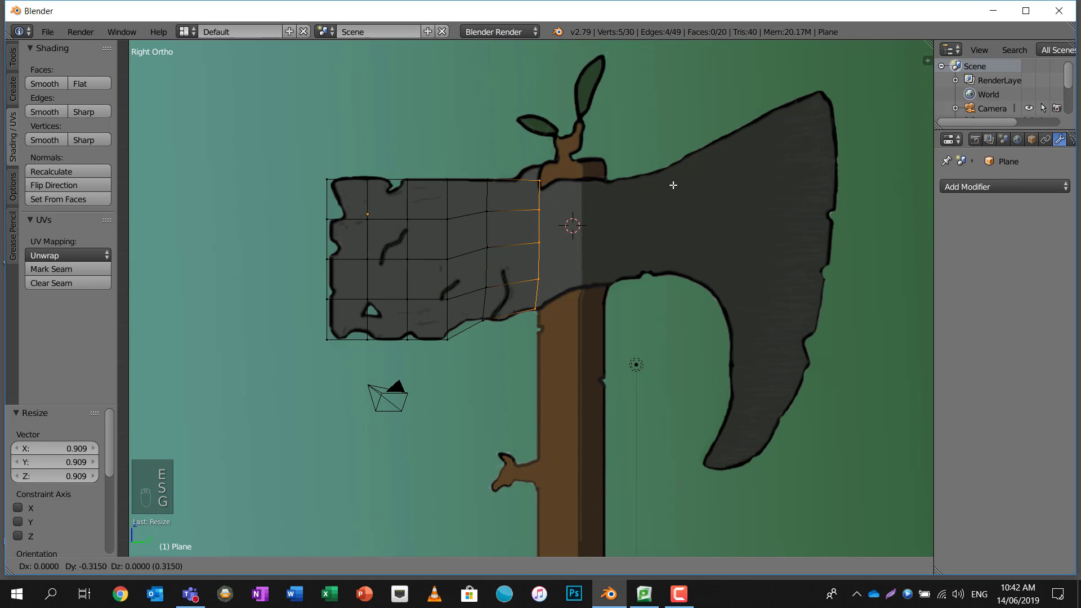
click(673, 184)
Extrude the front edge about 1.07 in Y onto the handle and, in solid shading, edge-slide the loop behind it by -0.2
key(e)
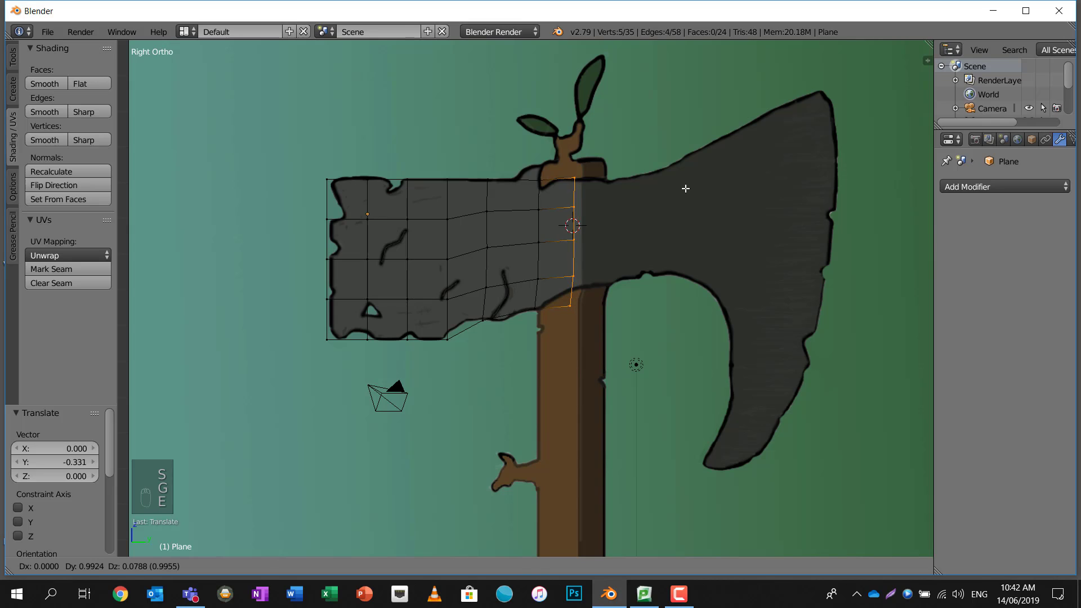
click(685, 187)
key(z)
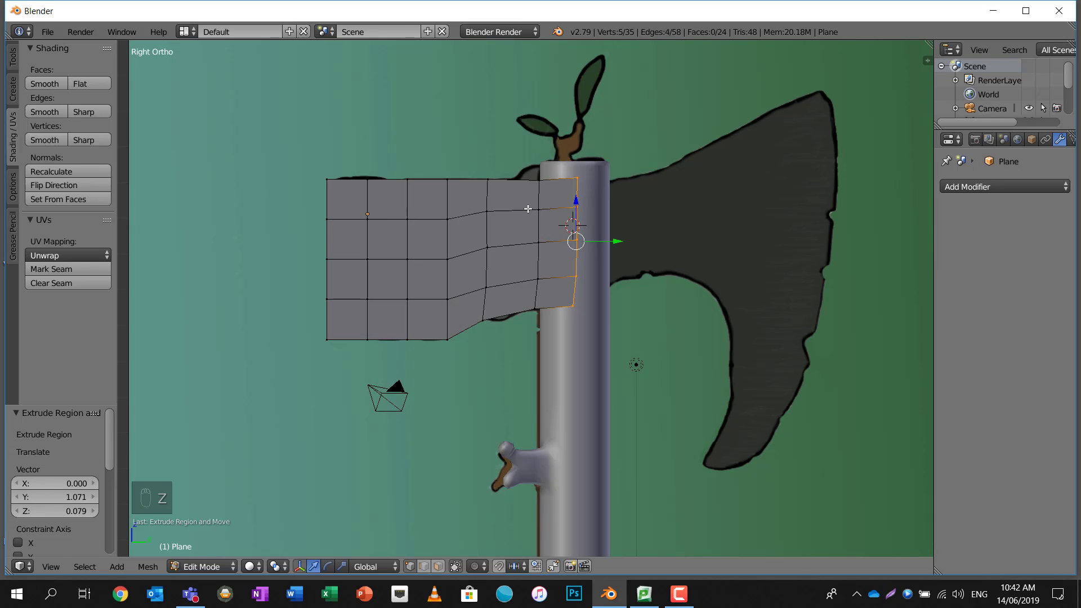
alt+right_click(537, 226)
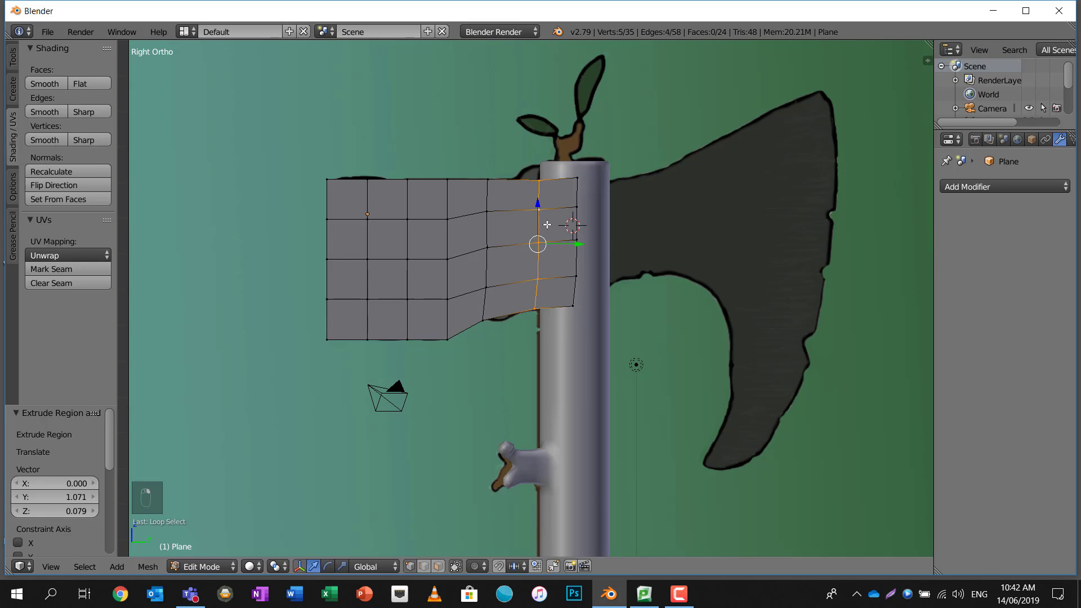
key(g)
key(g)
click(550, 229)
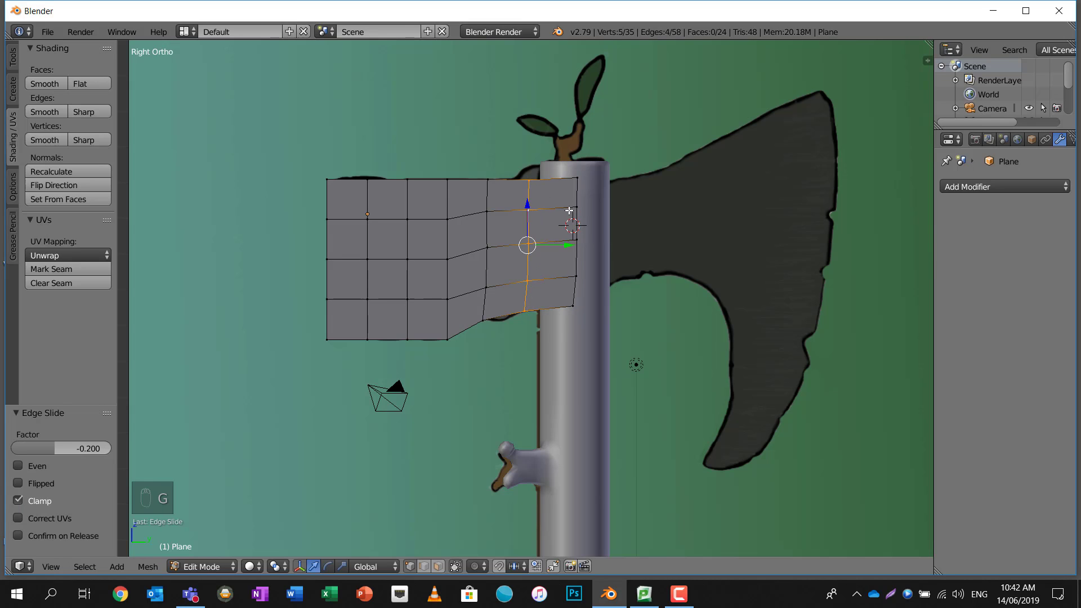
Select all vertices of the front edge on the handle and move them about -0.35 in Y
key(a)
key(c)
drag(585, 170, 590, 340)
right_click(589, 341)
drag(615, 242, 603, 241)
Extrude the front edge about 0.93 in Y across the handle, then scale it by 0.819 and 1.117, repositioning it to the head's outline
key(e)
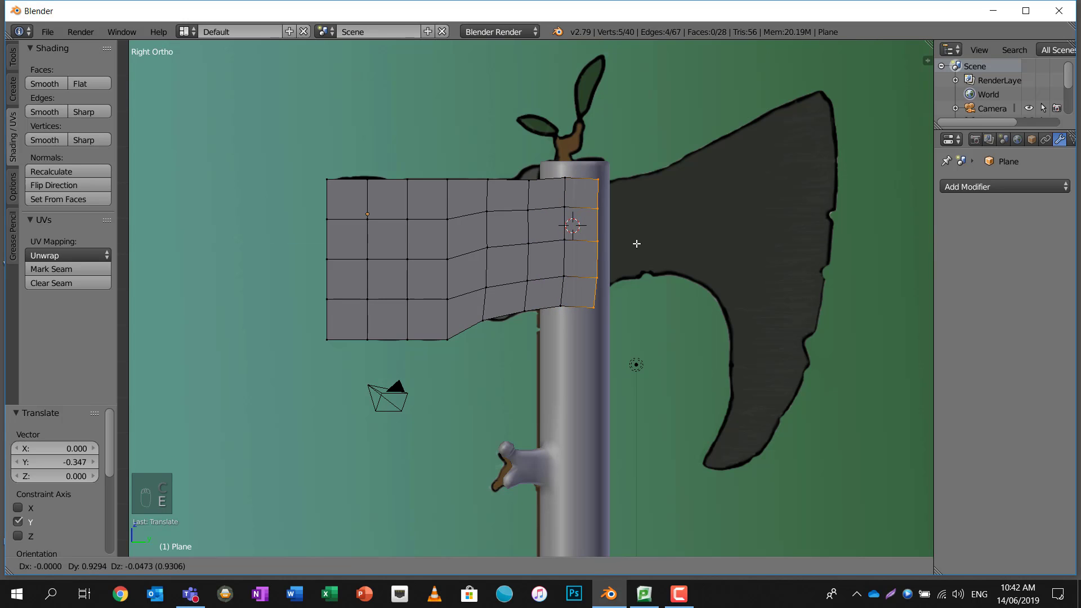
click(638, 241)
key(s)
click(701, 169)
key(g)
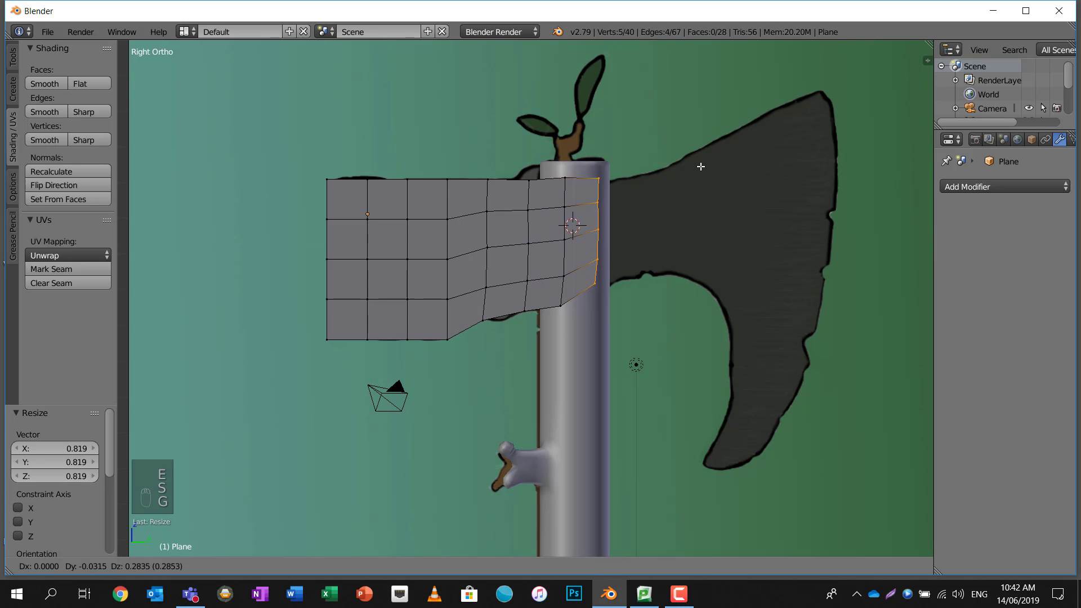
click(701, 166)
key(s)
click(708, 160)
key(g)
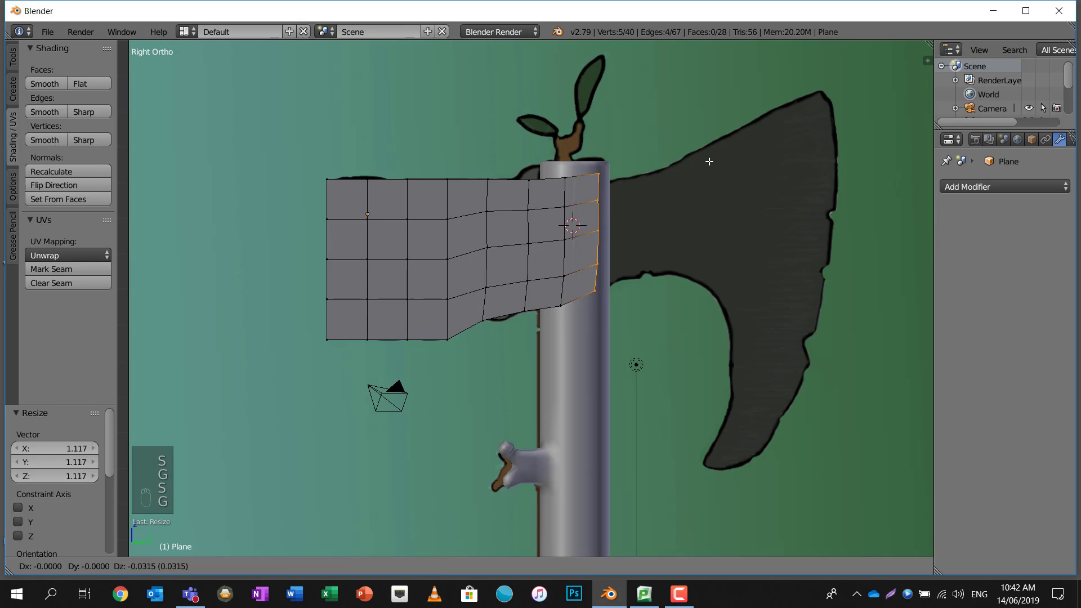
click(709, 163)
Extrude the front edge about 0.98 in Y past the handle, scale it by 0.937, and move it slightly up
key(e)
click(704, 177)
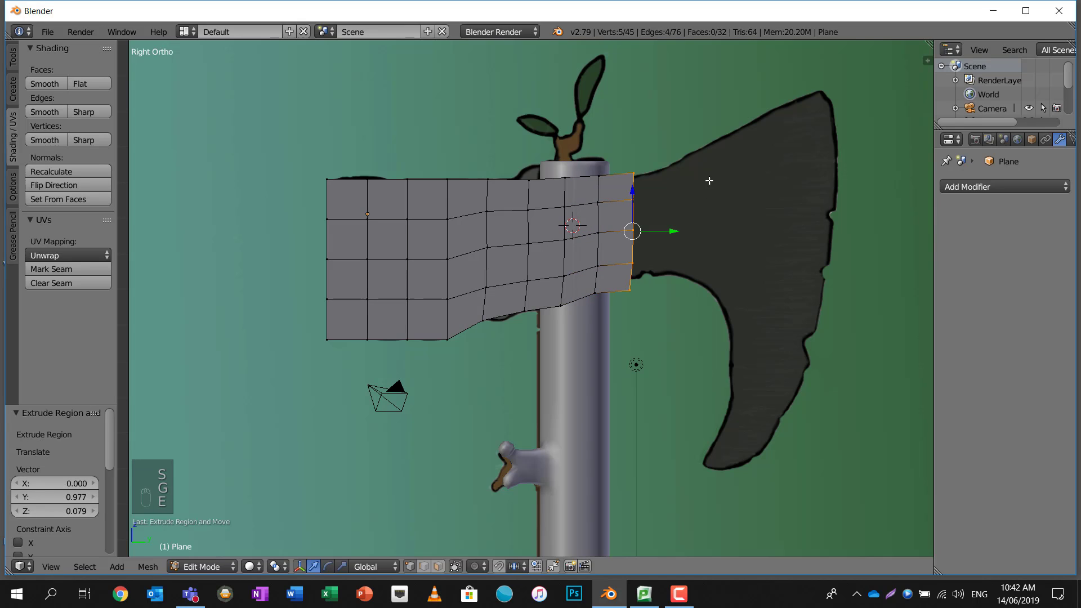
key(s)
click(709, 168)
key(g)
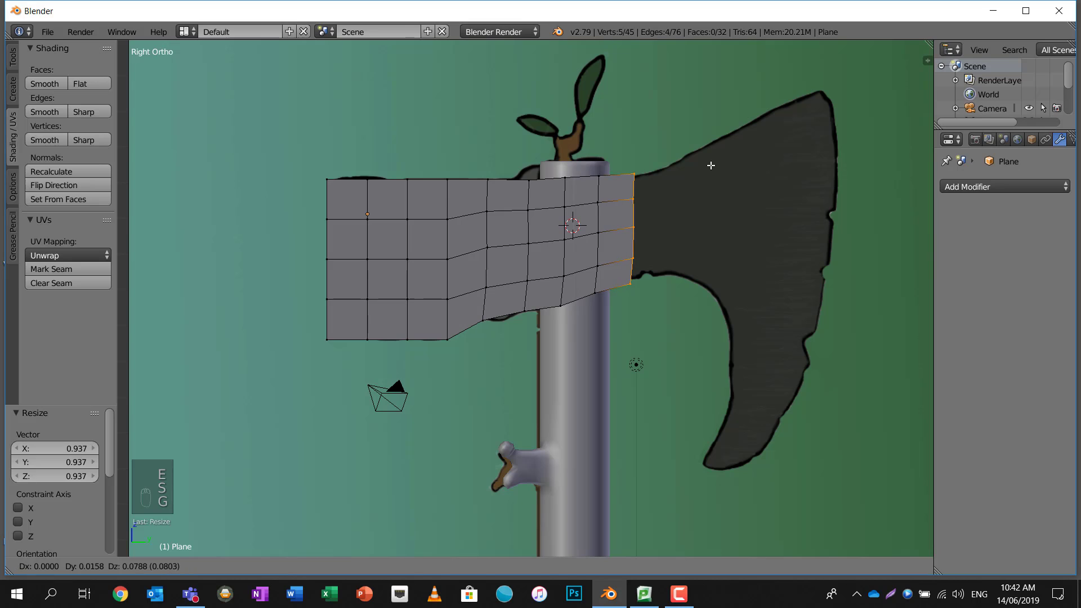
click(709, 167)
Move the front edge's bottom vertex about 0.03 in Y and 0.17 in Z onto the head's lower outline
right_click(630, 282)
key(g)
key(g)
click(649, 272)
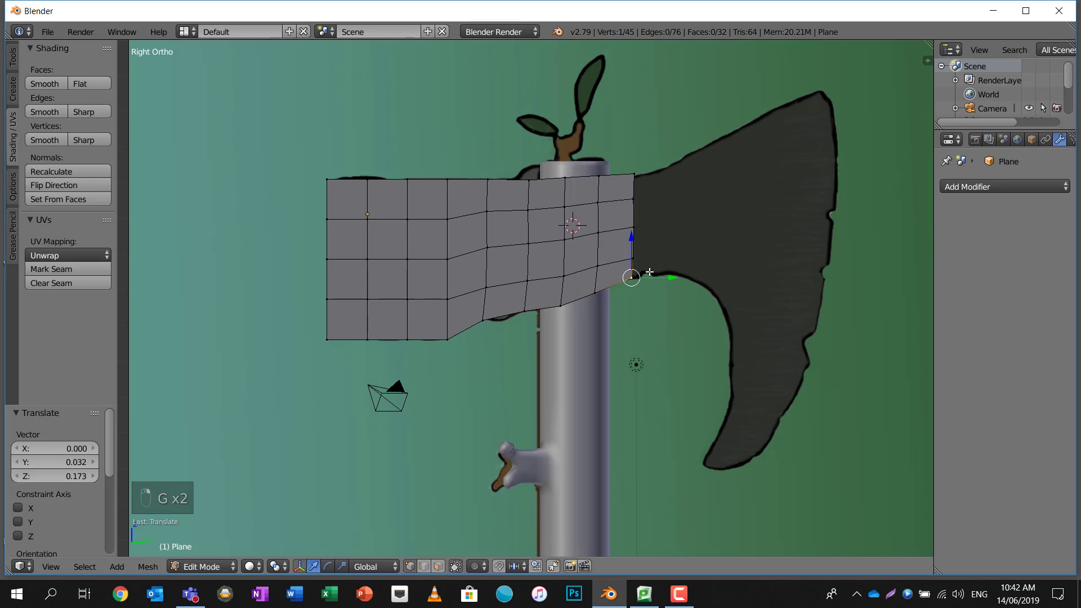
Select the whole front edge, extrude it about 1.12 in Y and 0.17 in Z, and scale it by 1.056
key(a)
key(c)
mouse_move(642, 169)
mouse_down()
mouse_move(647, 306)
mouse_move(636, 225)
mouse_up()
right_click(636, 218)
key(e)
click(684, 213)
key(s)
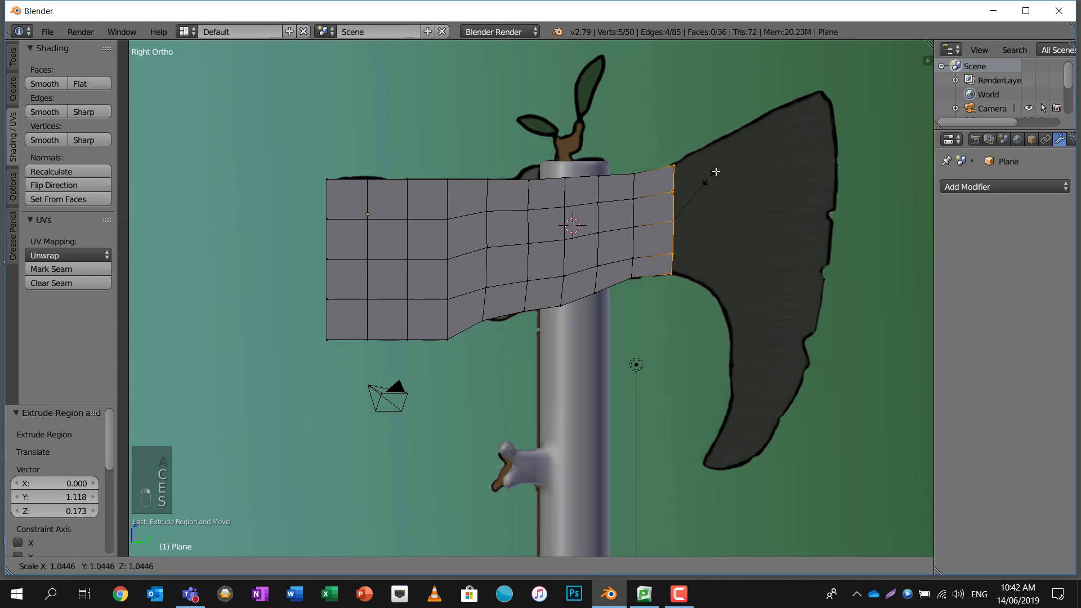
click(712, 176)
Extrude the front edge about 1.13 in Y and 0.11 in Z into the flaring blade, and scale it by about 1.3
shift+middle_drag(712, 177, 642, 195)
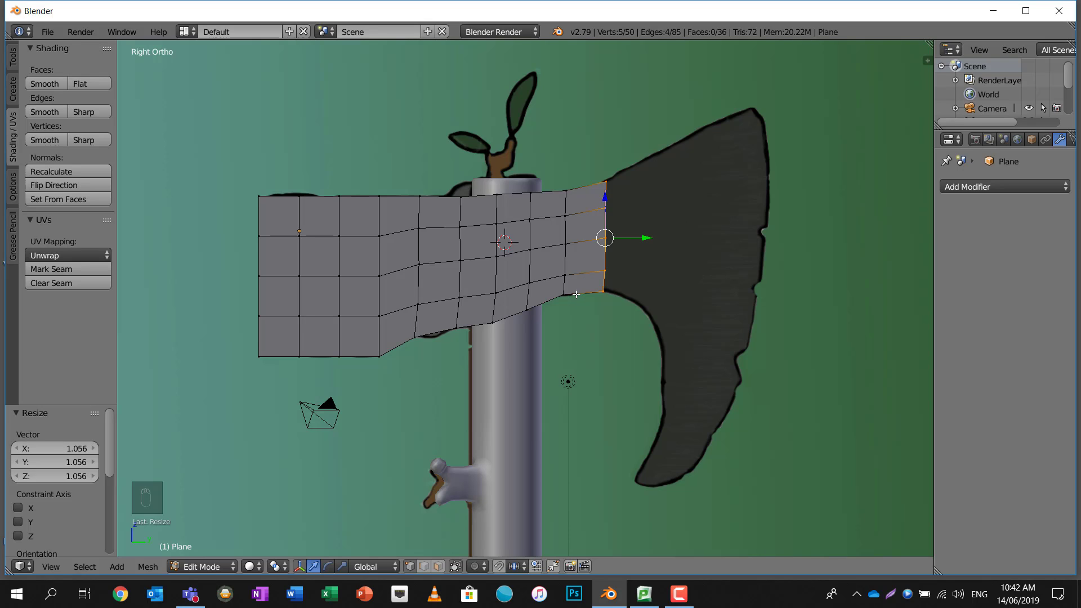
key(e)
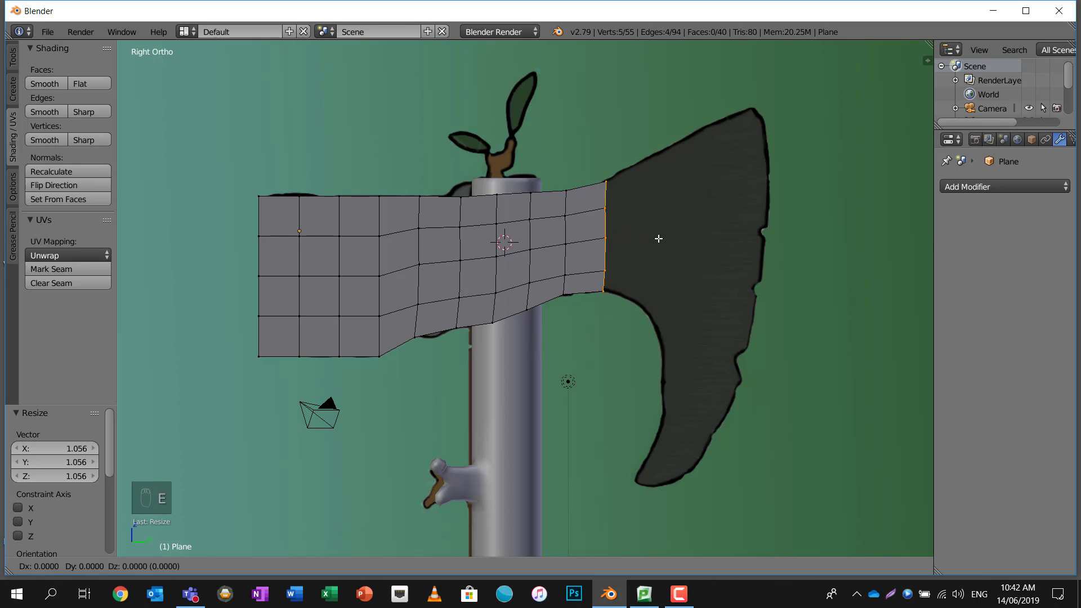
click(686, 228)
key(s)
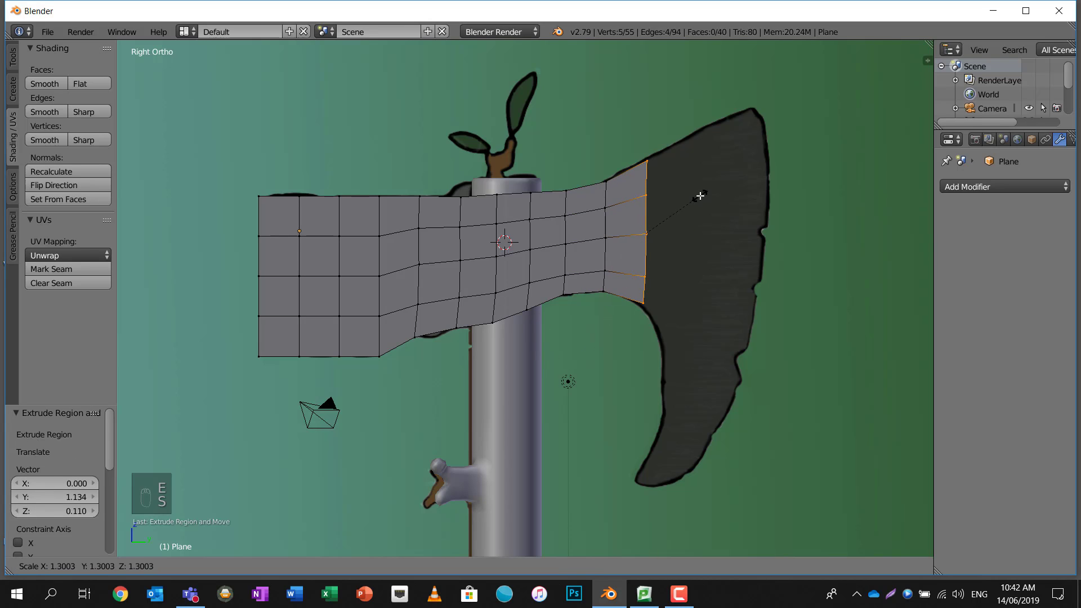
click(700, 194)
Extrude the blade's front edge about 1.04 in Y and 0.16 in Z, and scale it by 1.229 to follow the upper outline
key(e)
click(735, 199)
key(s)
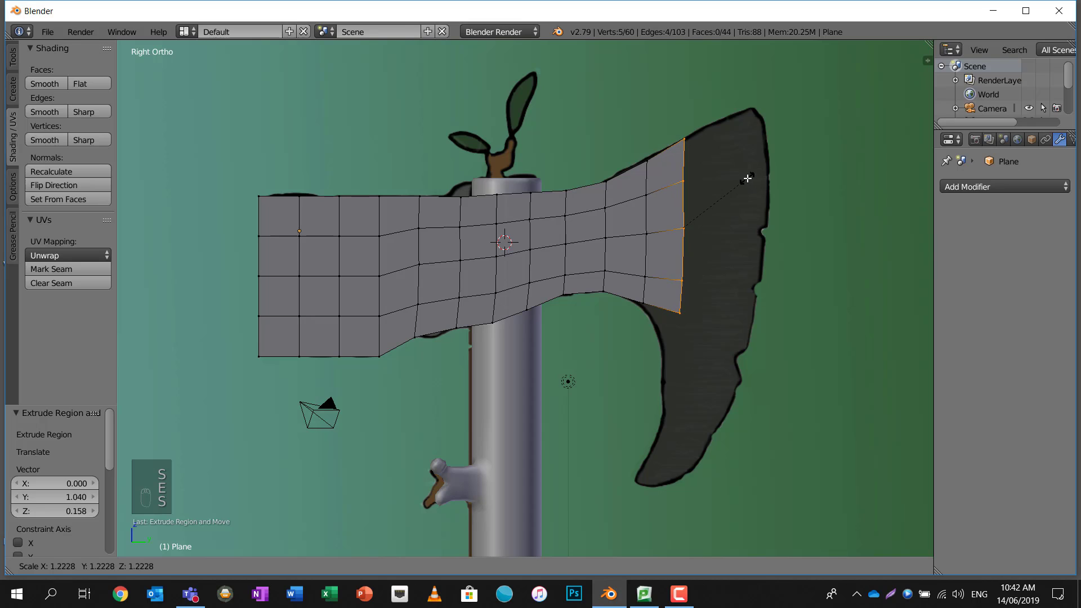
click(748, 176)
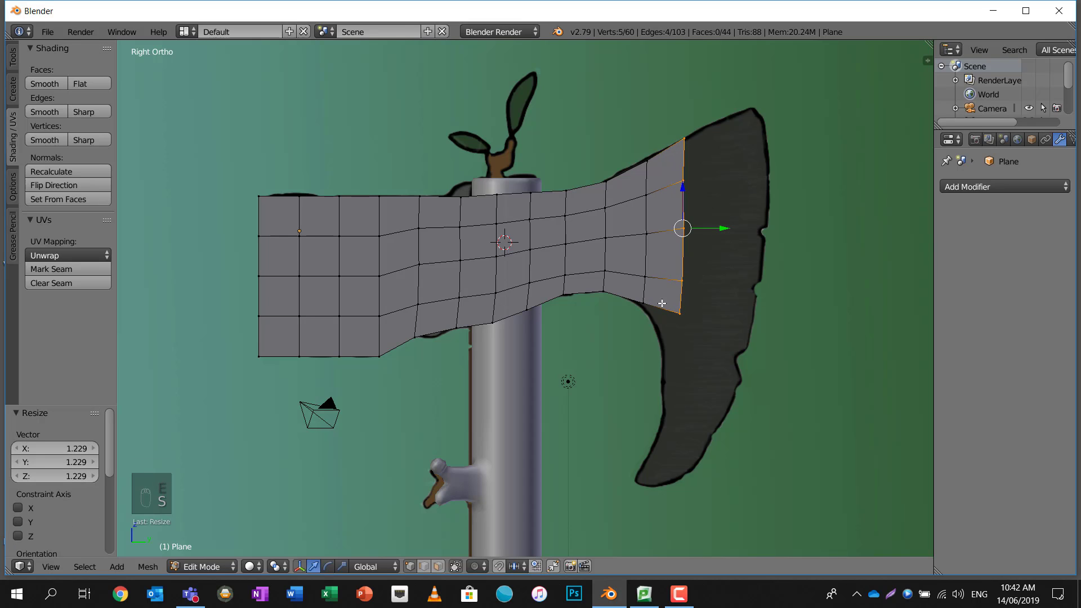
Extrude the blade's front edge another segment forward, scale it by 1.102, and shift it slightly onto the upper outline
key(e)
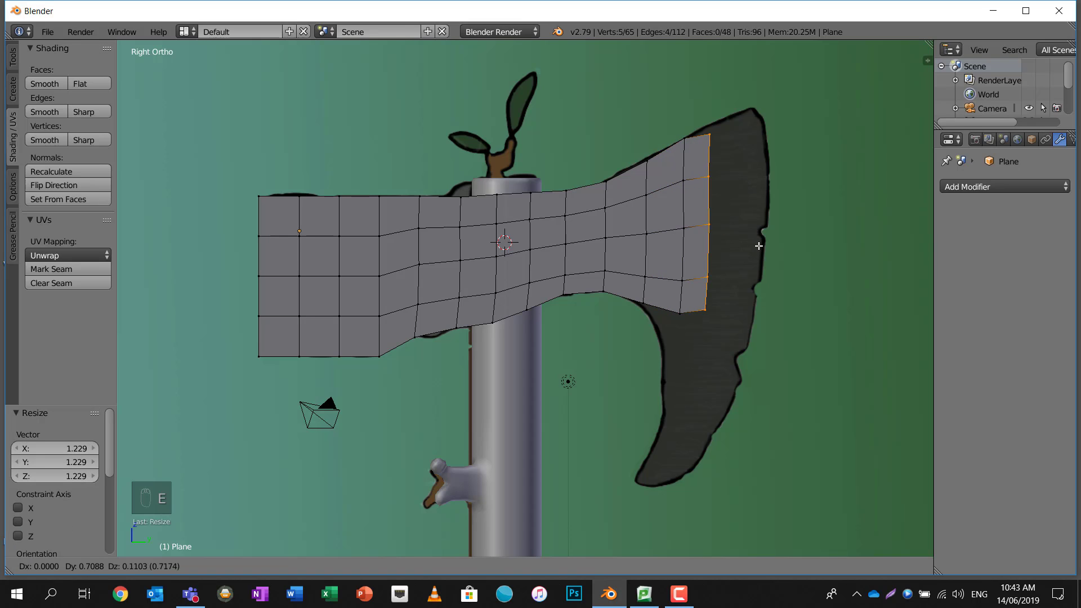
click(765, 241)
key(s)
key(g)
click(766, 229)
Extrude the blade's front edge about 0.88 in Y and 0.08 in Z, and scale it by about 1.103
key(e)
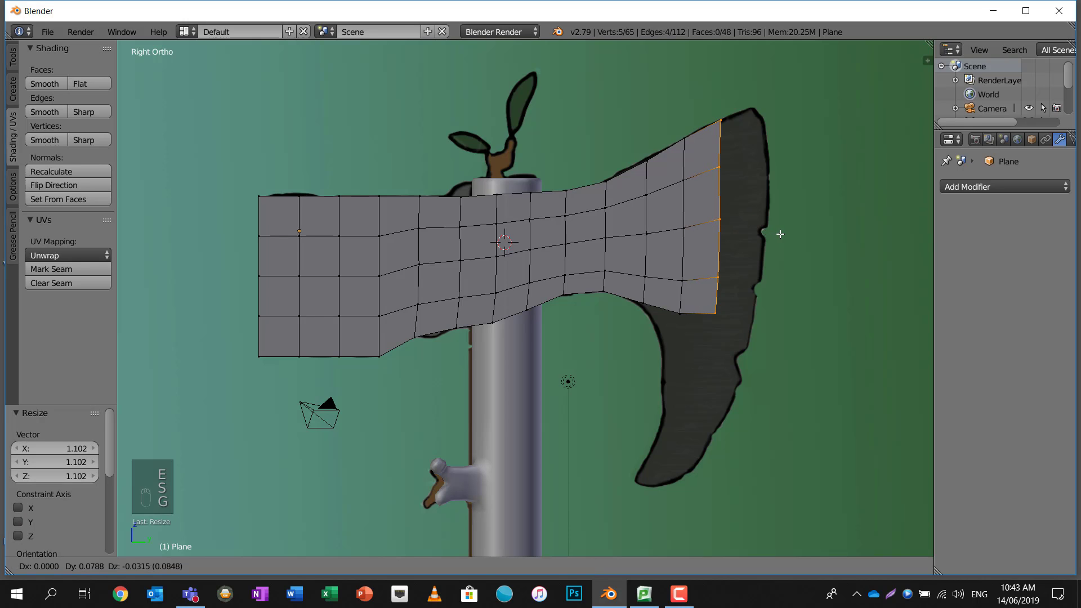
key(s)
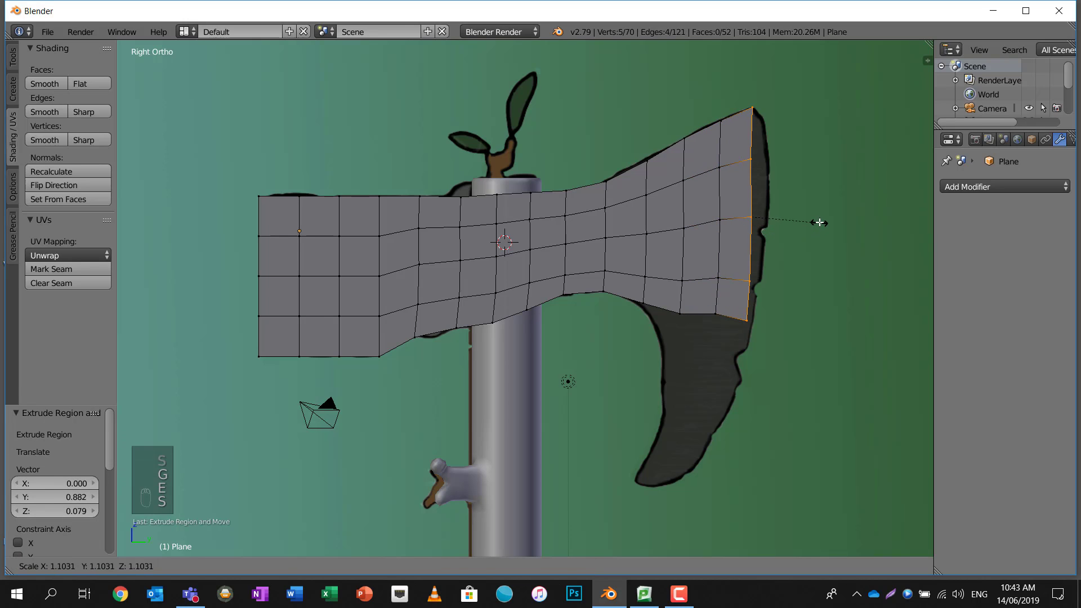
click(818, 222)
Select the three inner vertices of the blade's front edge and move them forward onto the cutting edge's outline
key(a)
key(c)
drag(757, 158, 758, 278)
key(g)
click(775, 266)
Select the upper two inner vertices of the front edge and move them about 0.158 in Y and 0.047 in Z
key(a)
key(c)
drag(752, 152, 761, 224)
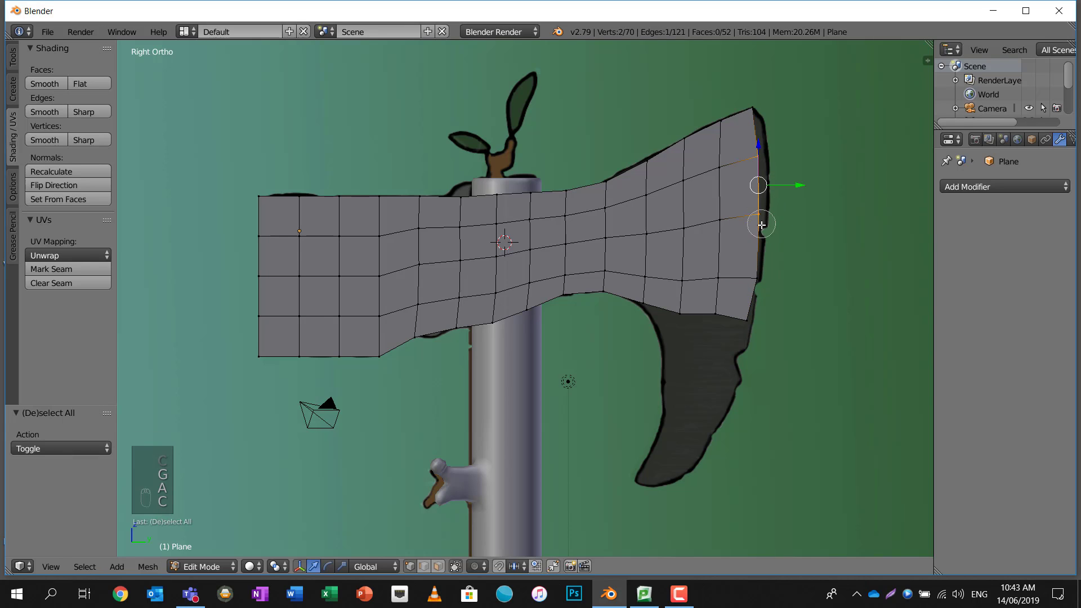
right_click(762, 224)
key(g)
click(777, 214)
Select the two frontmost vertices on the blade's lower edge and lower them by about 0.205 in Z
shift+middle_drag(740, 313, 741, 253)
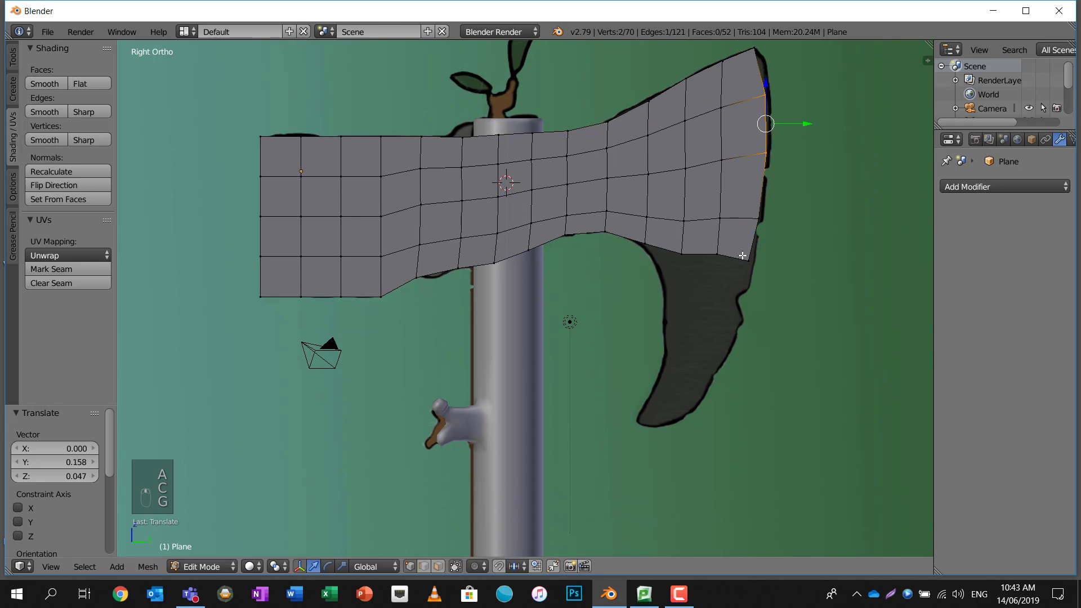
key(a)
right_click(720, 257)
shift+right_click(761, 261)
key(g)
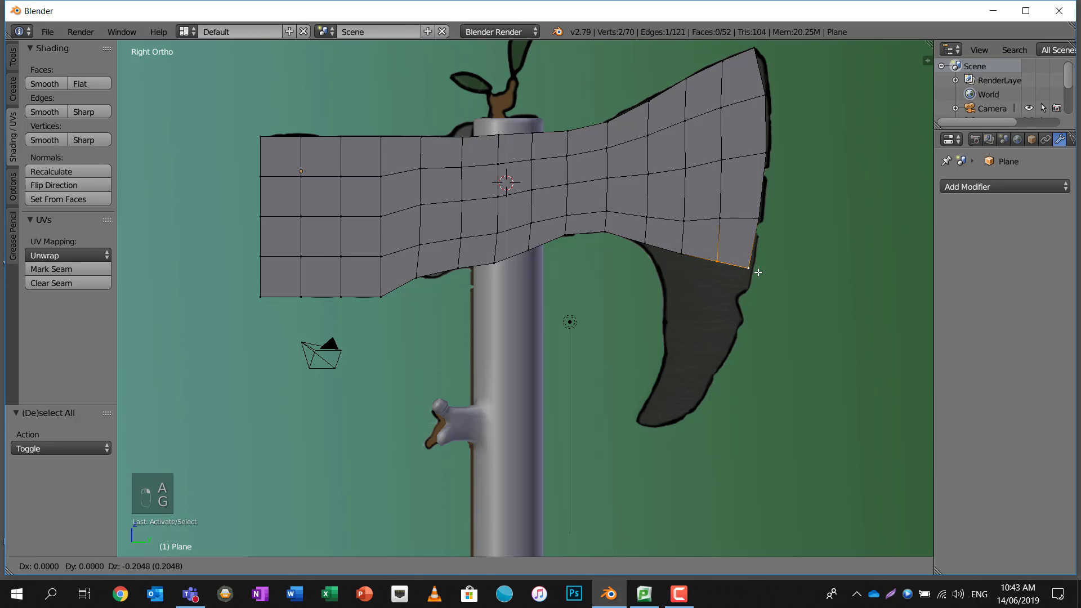
click(759, 270)
click(683, 594)
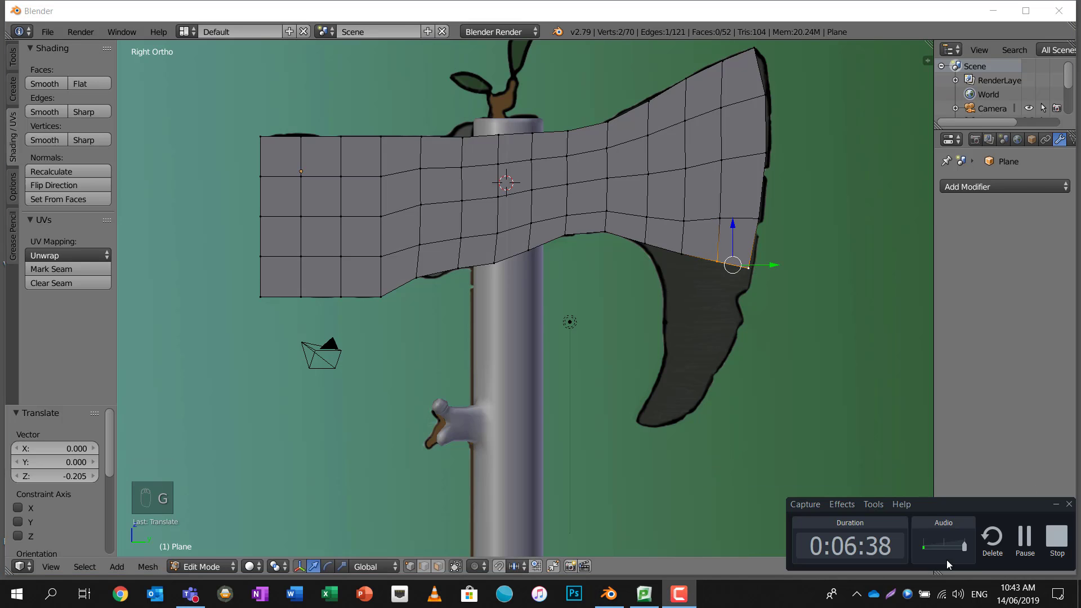
click(1026, 540)
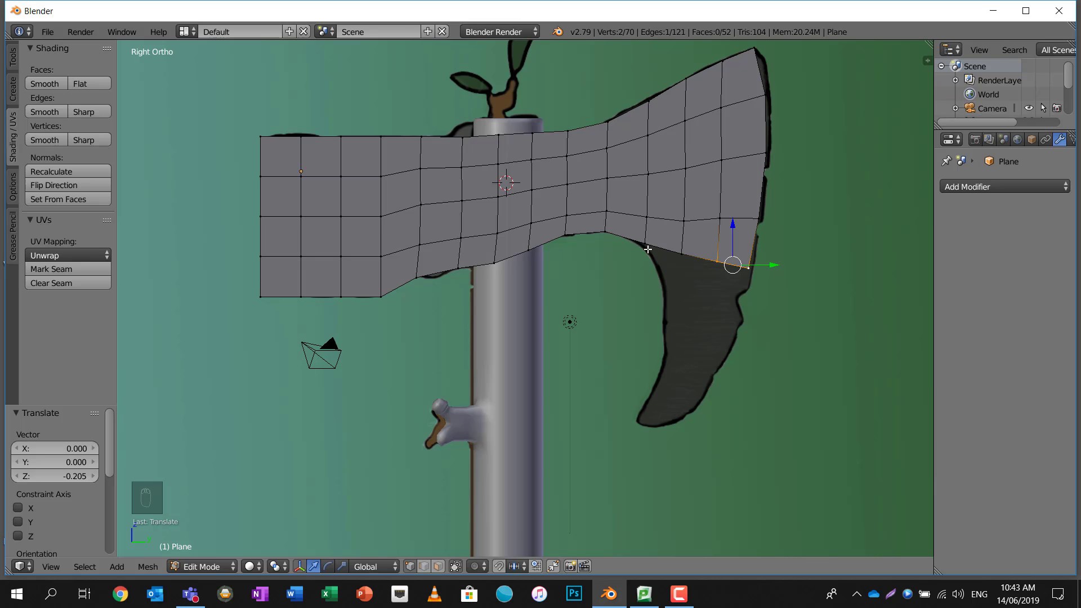
Select the blade's four frontmost lower-edge vertices and extrude them about -0.11 in Y and -1.118 in Z
key(a)
key(c)
drag(648, 248, 759, 269)
right_click(763, 268)
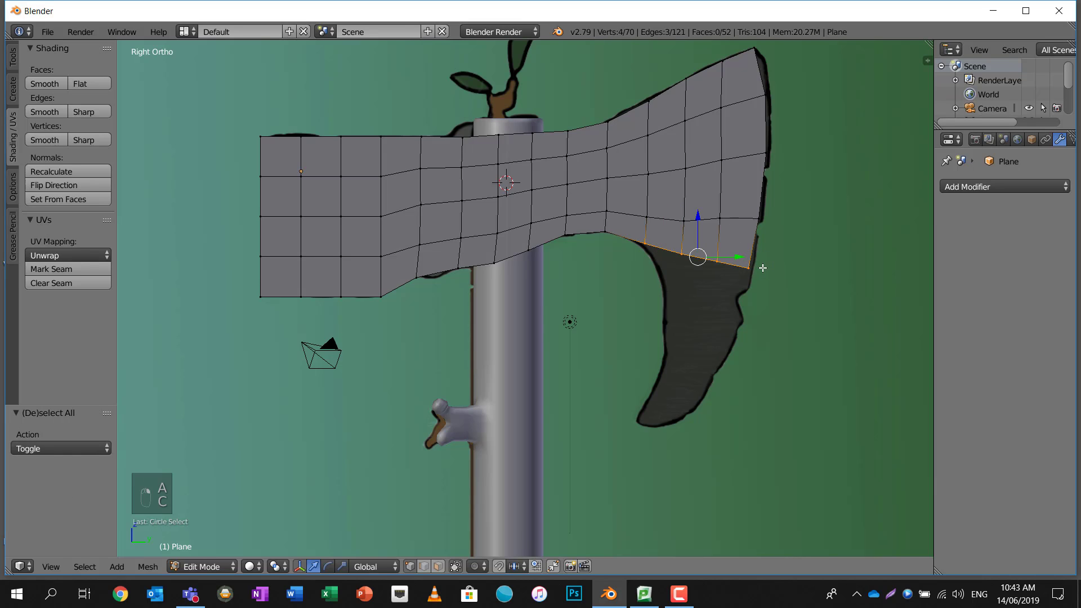
key(e)
click(756, 310)
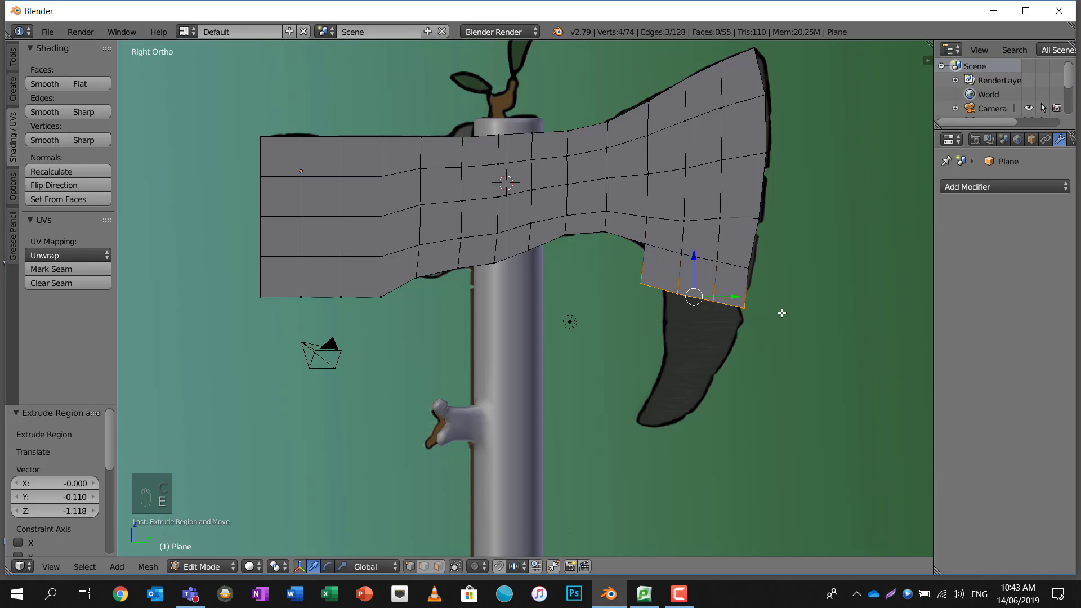
Scale the extruded lower edge by 0.834 and again by about 0.88, shifting it between the reference outlines
key(s)
click(772, 311)
key(g)
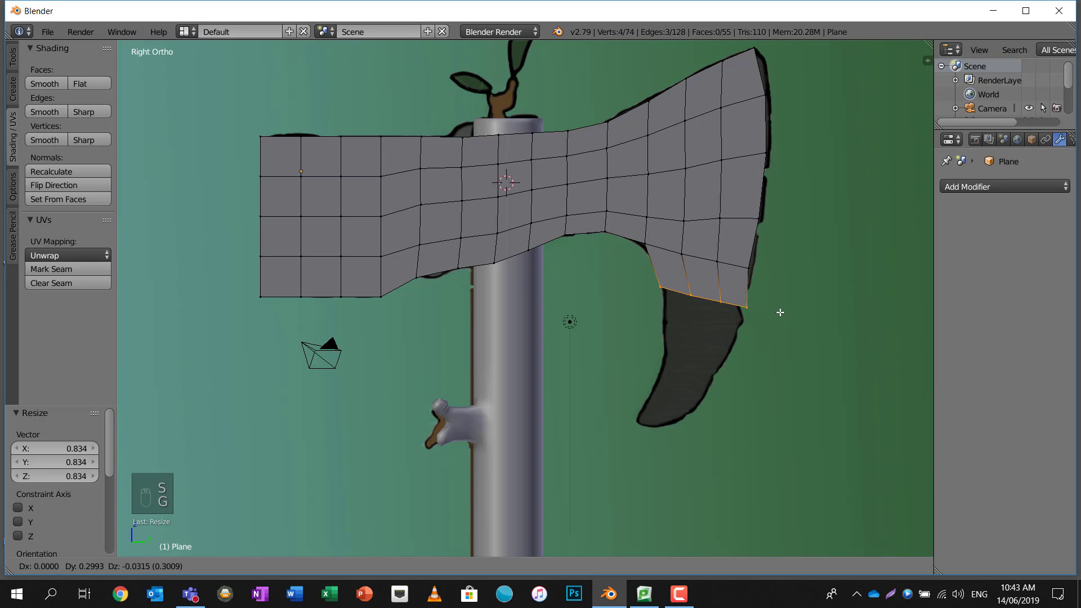
click(771, 311)
key(s)
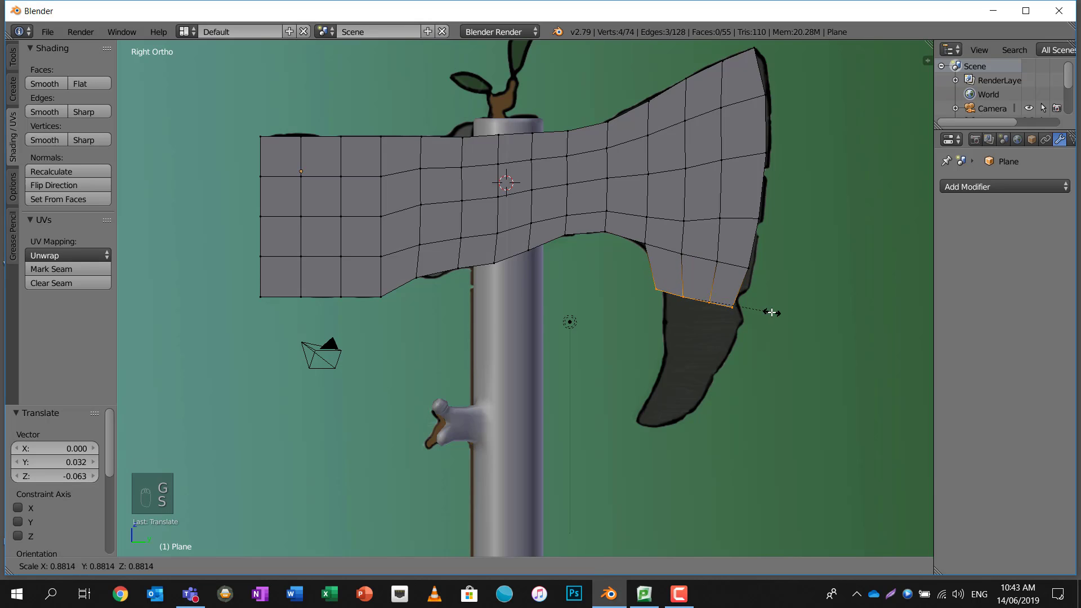
click(769, 313)
key(g)
Extrude the lower edge another segment down, scale it by 0.763, and shift it to fit the blade's beard
key(e)
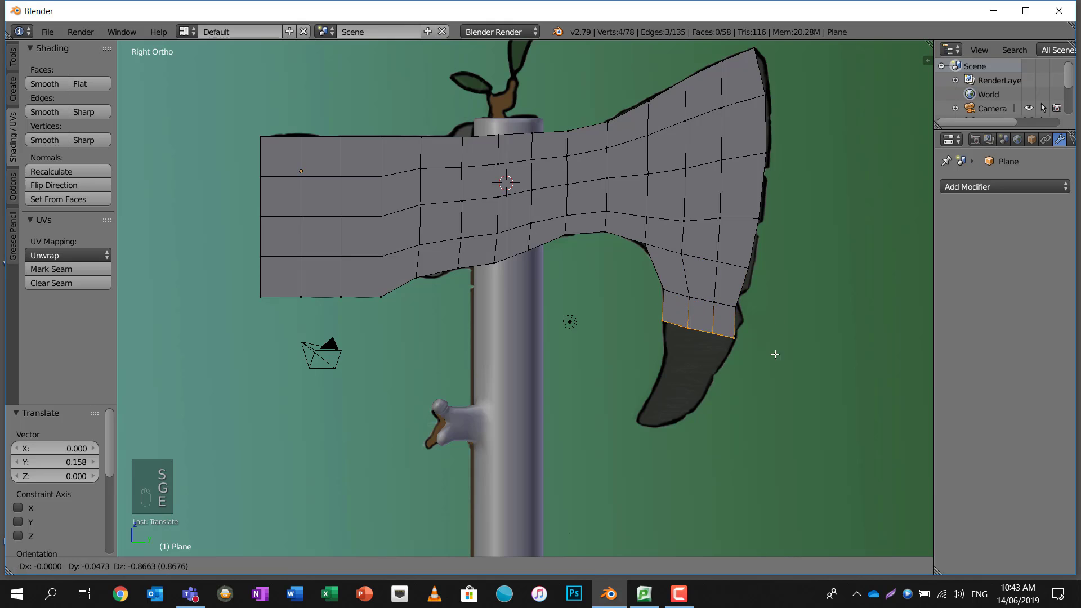
click(776, 358)
key(s)
click(823, 351)
key(g)
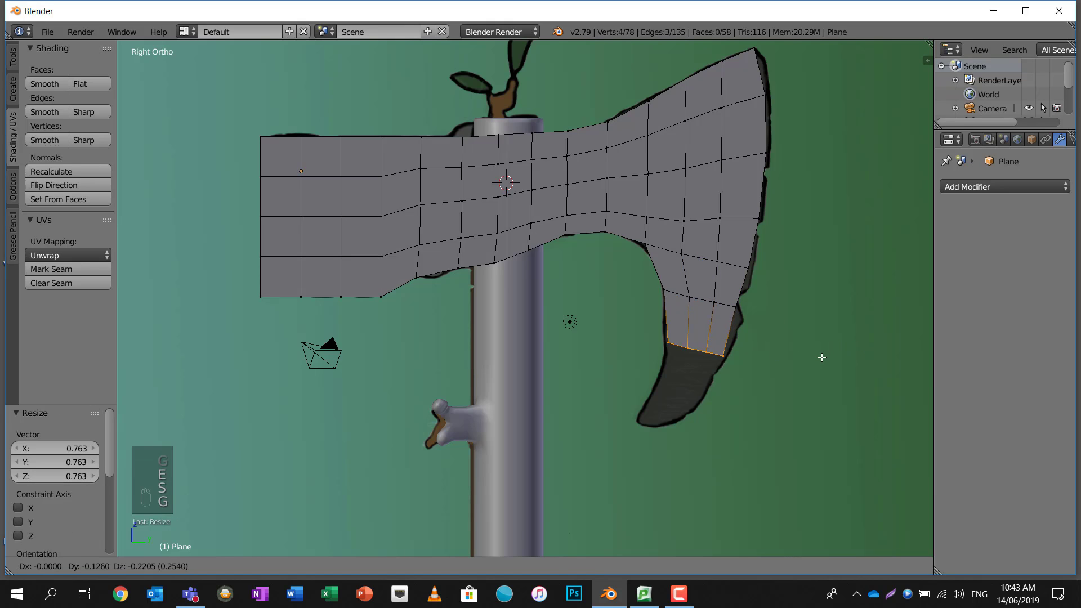
click(780, 372)
Extrude the beard's lower edge about -0.295 in Y and -0.919 in Z, and scale it narrower
scroll(783, 372, up, 2)
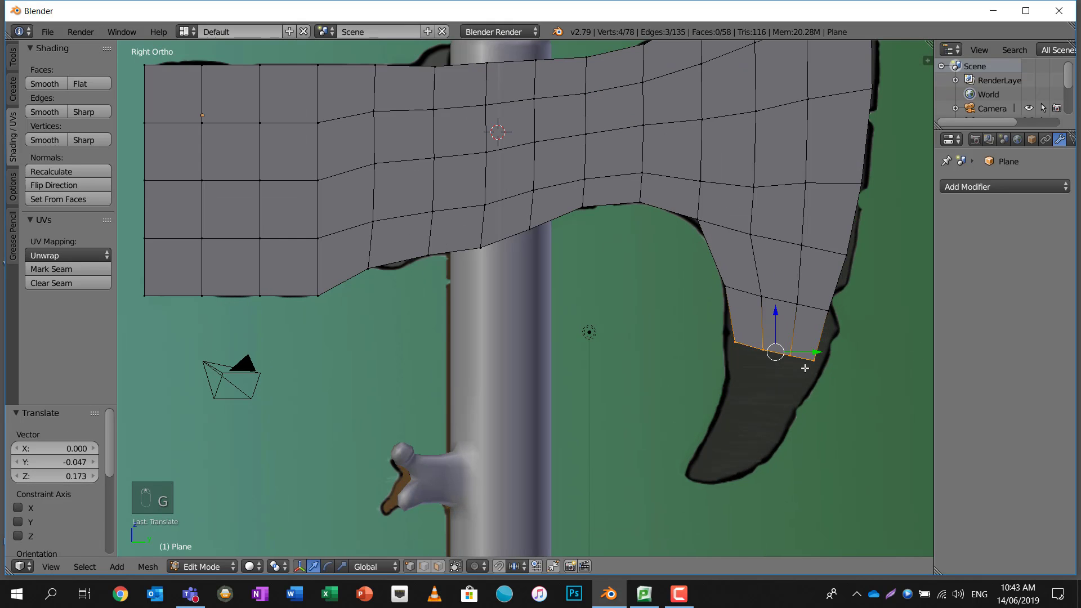
key(e)
click(808, 409)
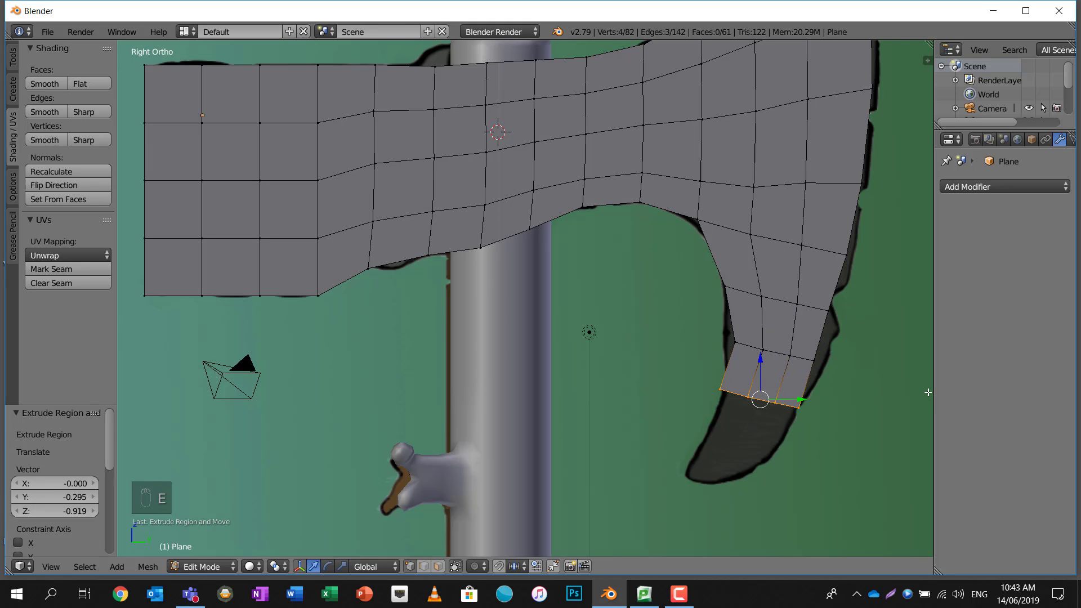
key(s)
click(886, 398)
Select the two inner vertices of the beard's lowest edge
shift+middle_drag(881, 396, 824, 355)
scroll(809, 380, up, 3)
scroll(768, 371, down, 1)
scroll(820, 358, down, 1)
key(a)
key(c)
drag(715, 351, 732, 353)
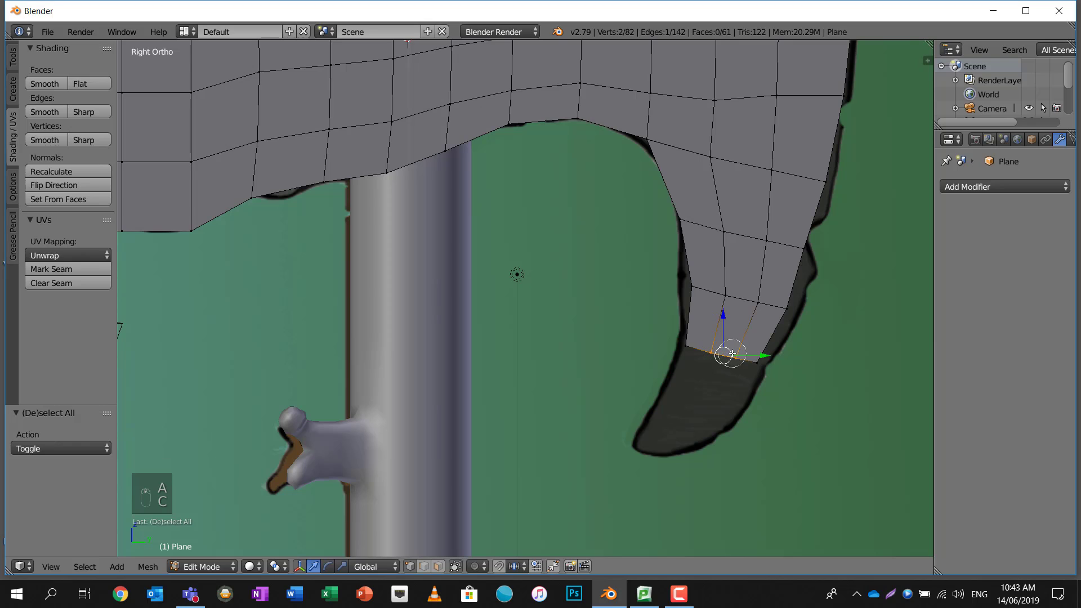
right_click(732, 353)
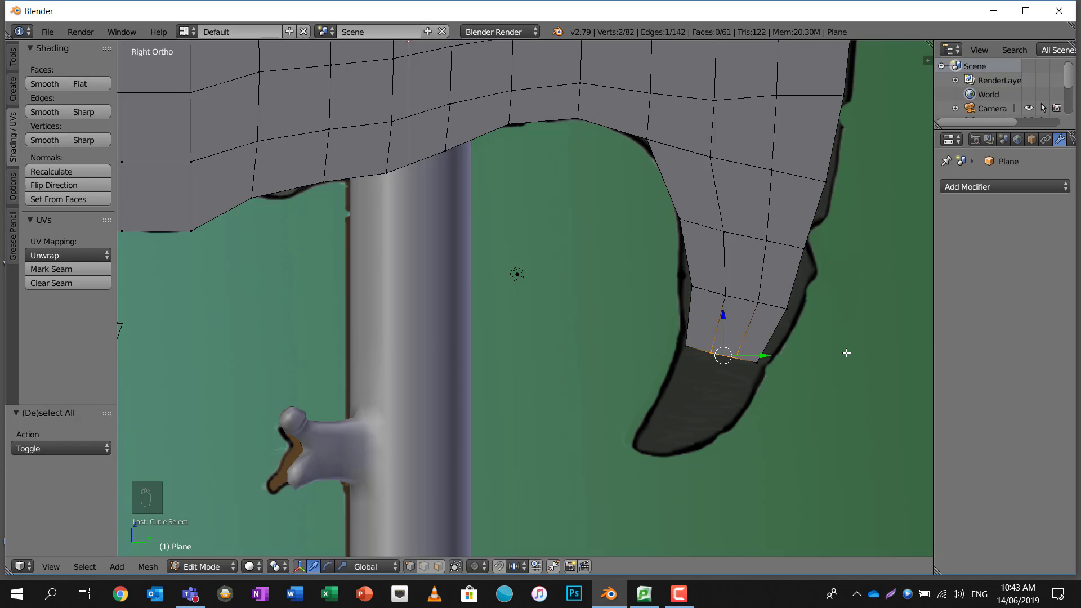
Try to merge the two selected vertices at the 3D cursor, and undo the merge
key(space)
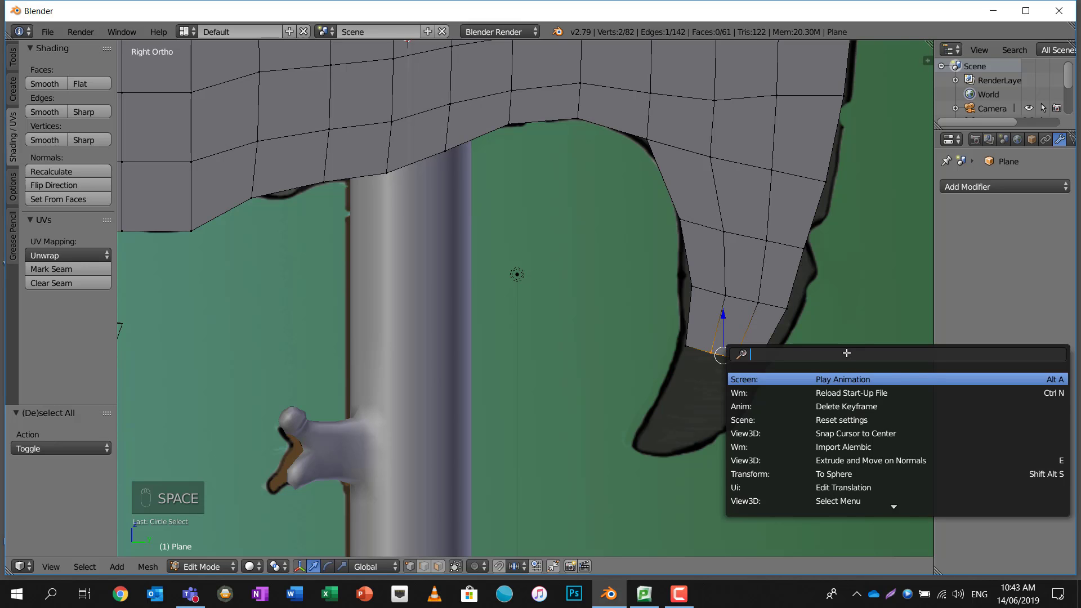
text(merge)
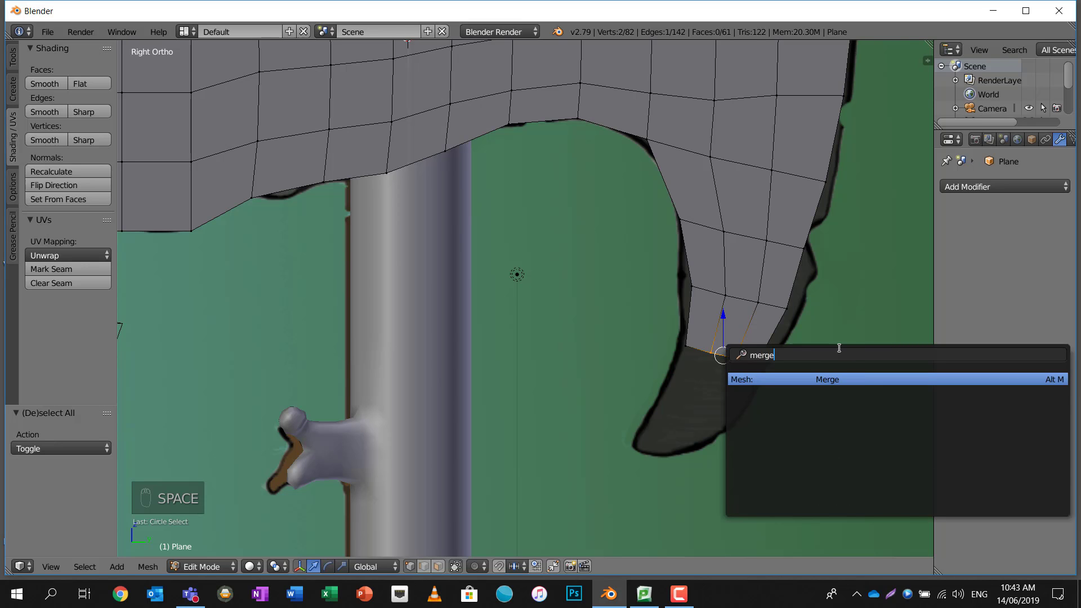
click(1042, 379)
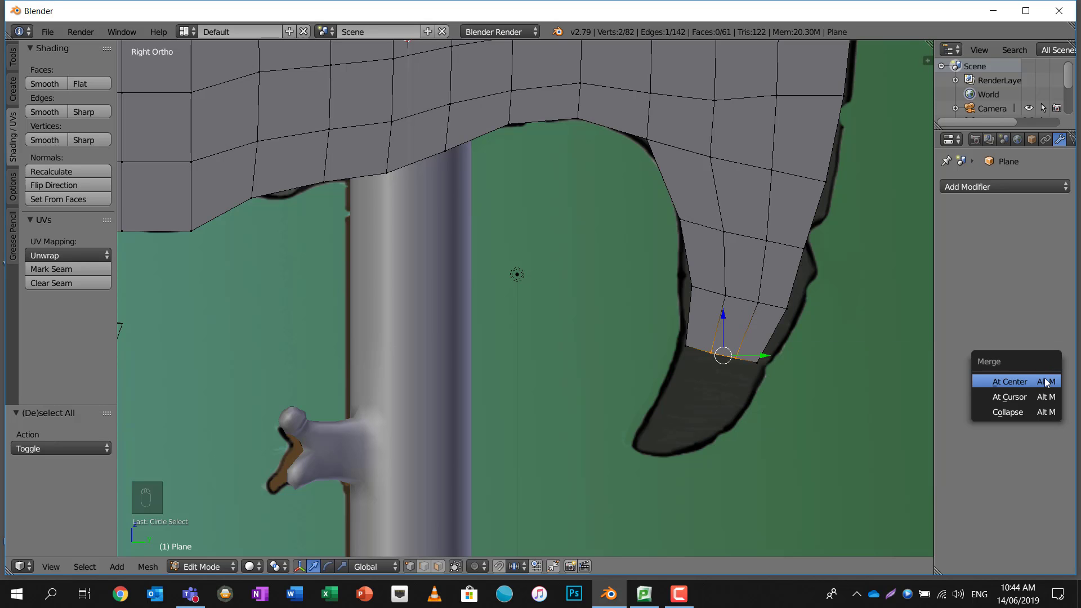
click(1015, 397)
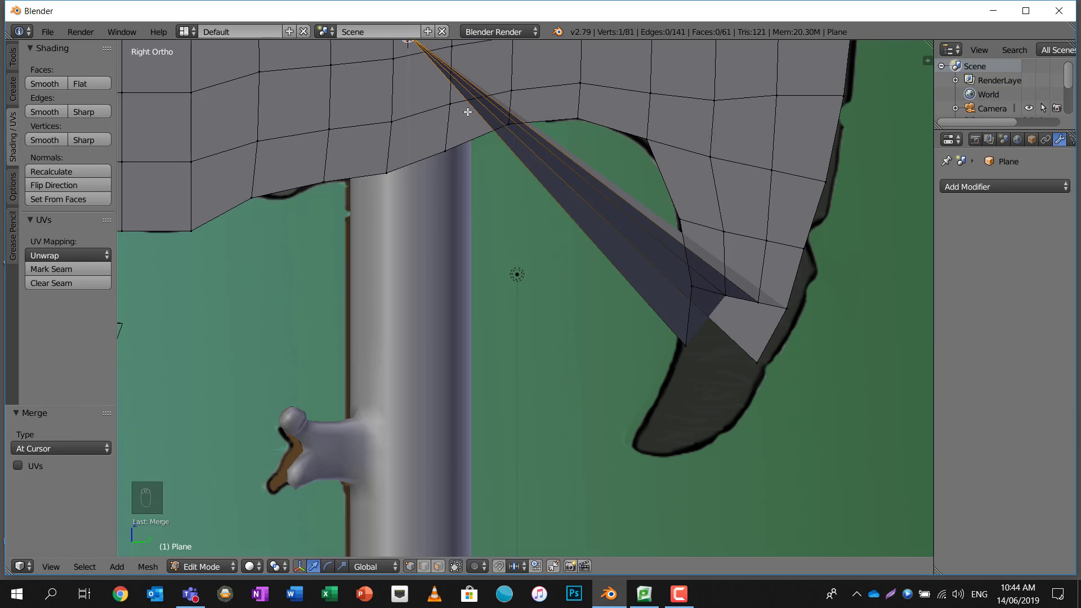
key(ctrl+z)
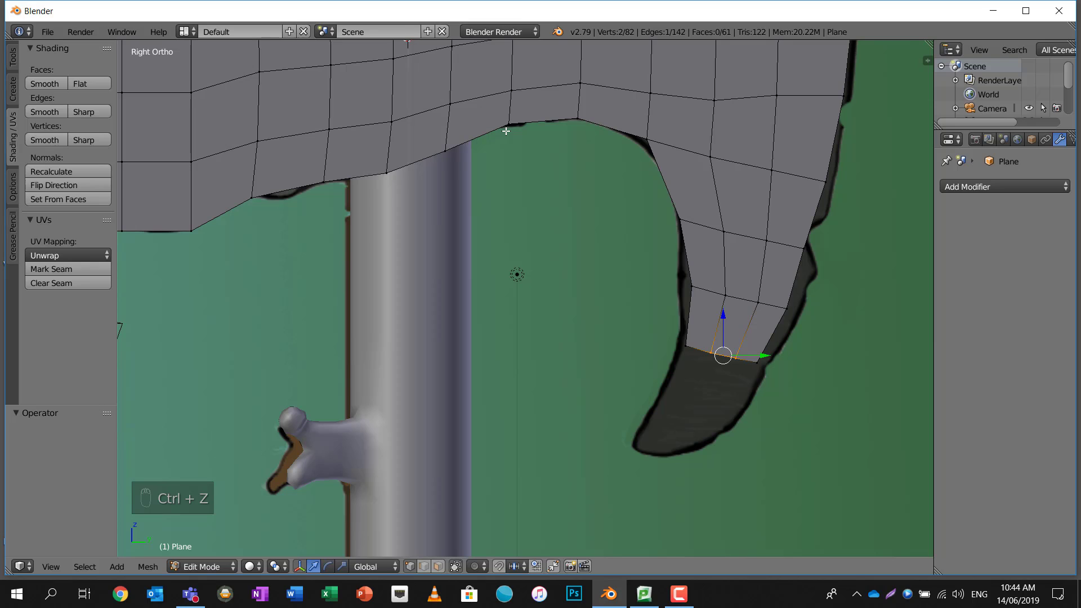
Merge the two selected vertices at their center and clear the selection
key(alt+m)
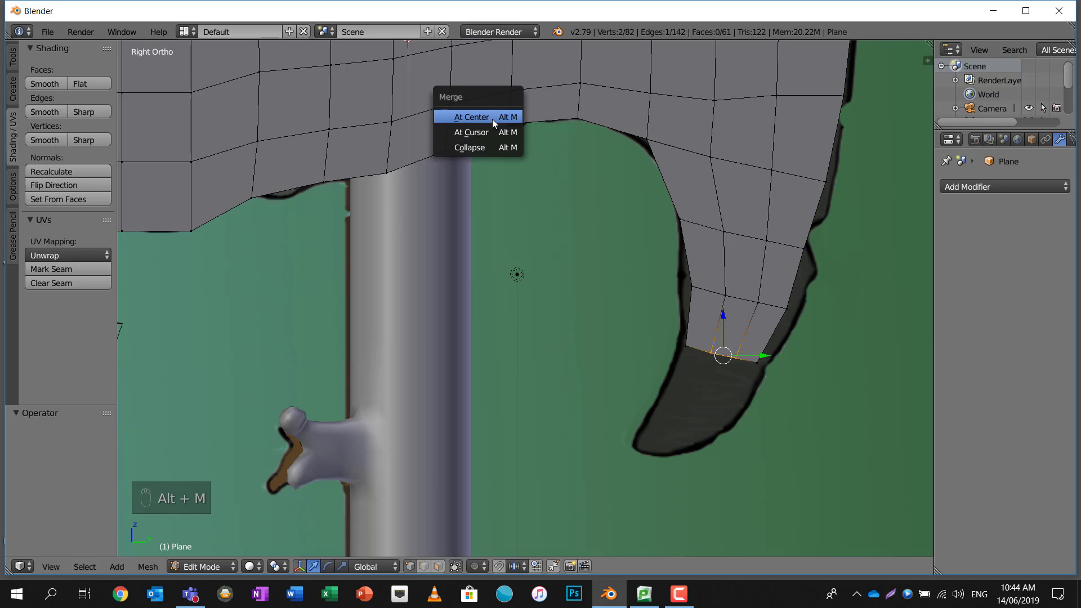
click(492, 119)
key(a)
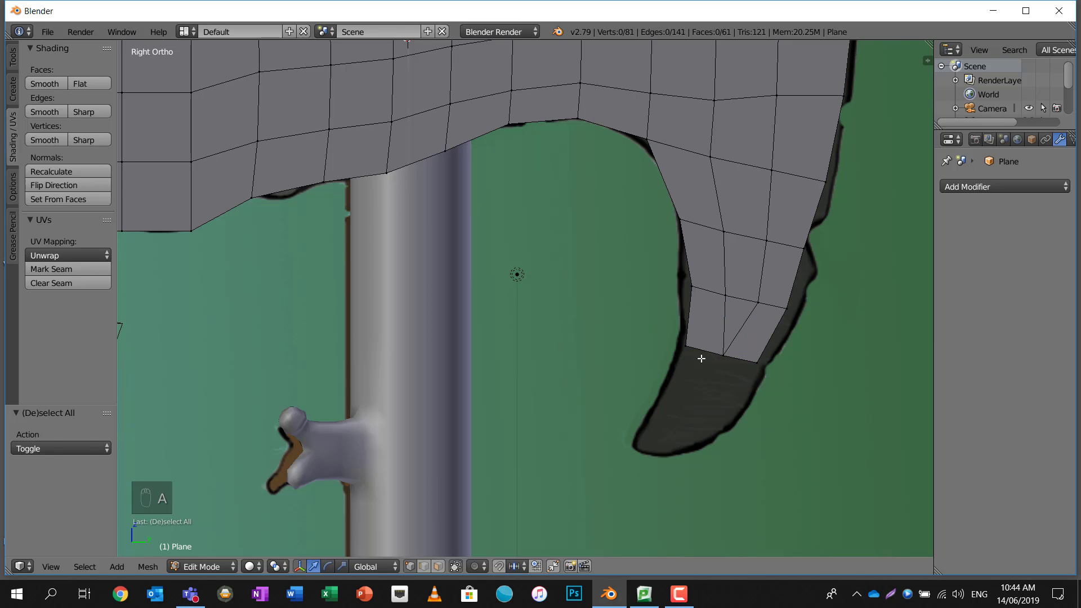
Select the three vertices of the beard's lowest edge, extrude them down along the outline, and scale them narrower
key(c)
mouse_move(701, 358)
mouse_down()
mouse_move(685, 355)
mouse_move(758, 363)
mouse_up()
right_click(758, 363)
key(e)
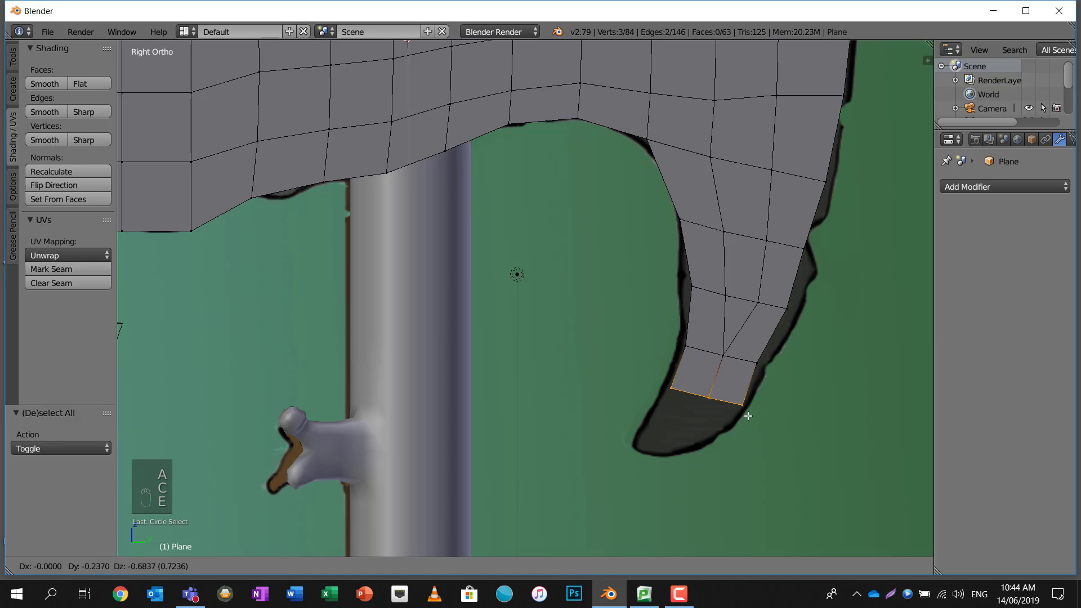
click(748, 416)
key(s)
click(806, 411)
Extrude the beard's lowest edge about -0.419 in Y and -0.547 in Z, and scale it by 0.692
key(e)
click(808, 427)
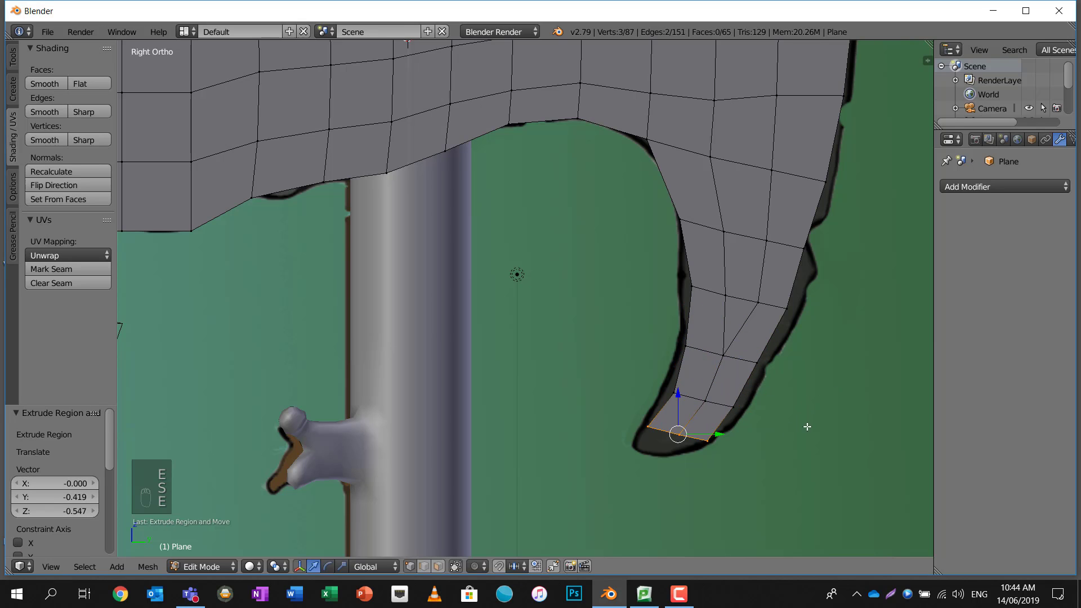
key(s)
click(723, 441)
Extrude the last segment to the beard's tip, about -0.23 in Y and -0.24 in Z, and scale it by 0.555
key(e)
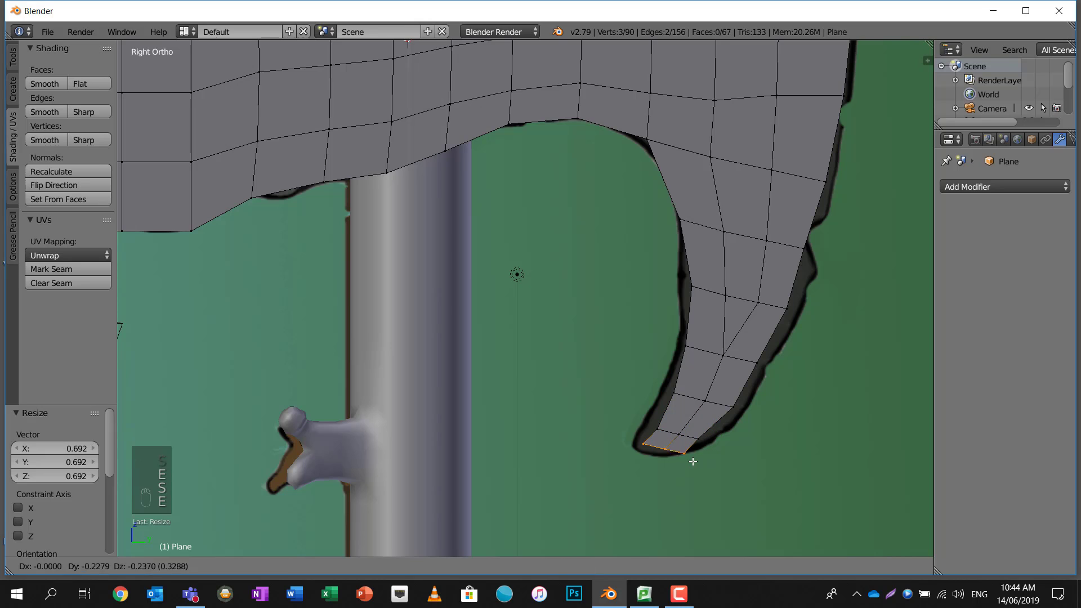
click(693, 459)
key(s)
click(705, 455)
Move the middle vertex of the beard's tip onto the reference outline
right_click(659, 454)
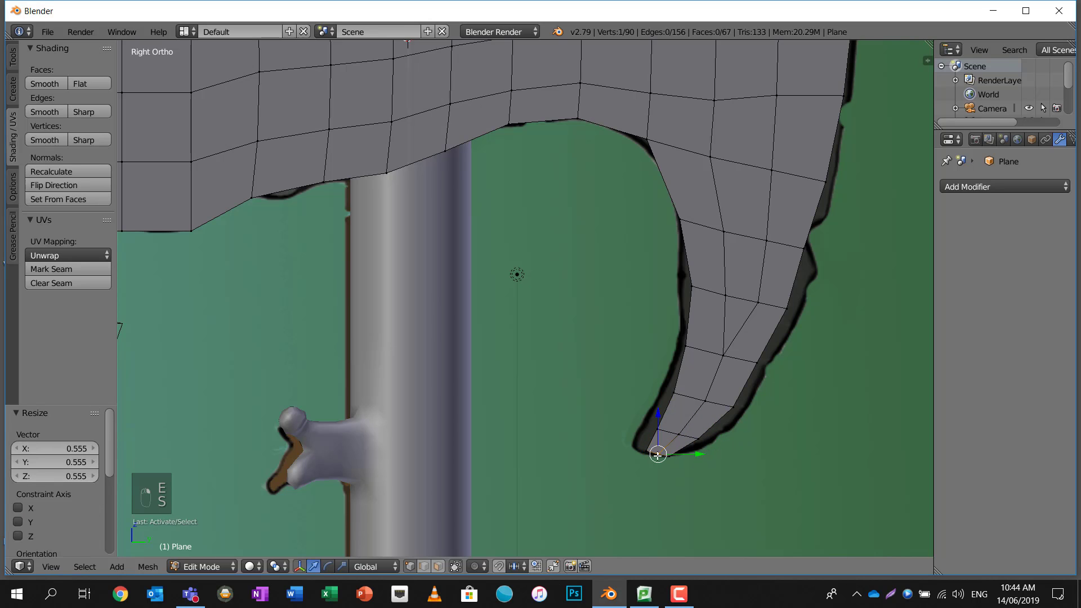
key(g)
click(656, 455)
right_click(655, 453)
Select the five lowest vertices along the beard's inner edge and move them about -0.155 in Y onto the outline
key(a)
key(c)
mouse_move(686, 272)
mouse_down()
mouse_move(686, 384)
mouse_move(642, 465)
mouse_up()
right_click(642, 465)
key(c)
middle_drag(687, 441, 664, 464)
right_click(664, 464)
key(g)
click(667, 434)
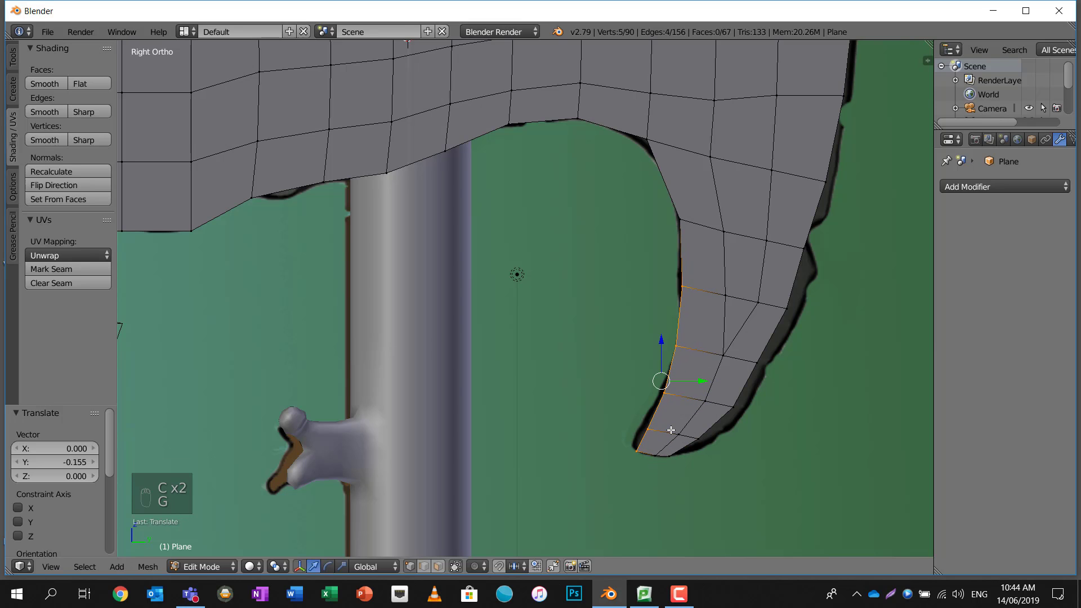
Select the vertices near the tip of the beard's inner edge and raise them slightly in Z
key(a)
key(c)
click(662, 401)
drag(648, 429, 644, 446)
right_click(644, 446)
key(g)
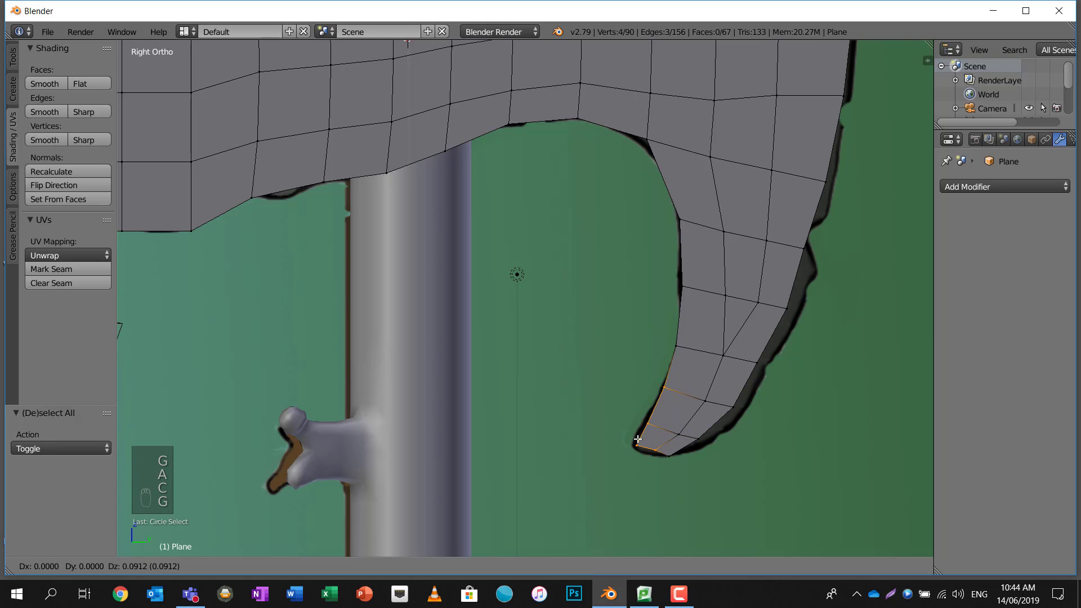
click(642, 441)
Nudge the single vertex at the beard's tip onto the reference outline
key(a)
right_click(651, 447)
key(g)
click(653, 450)
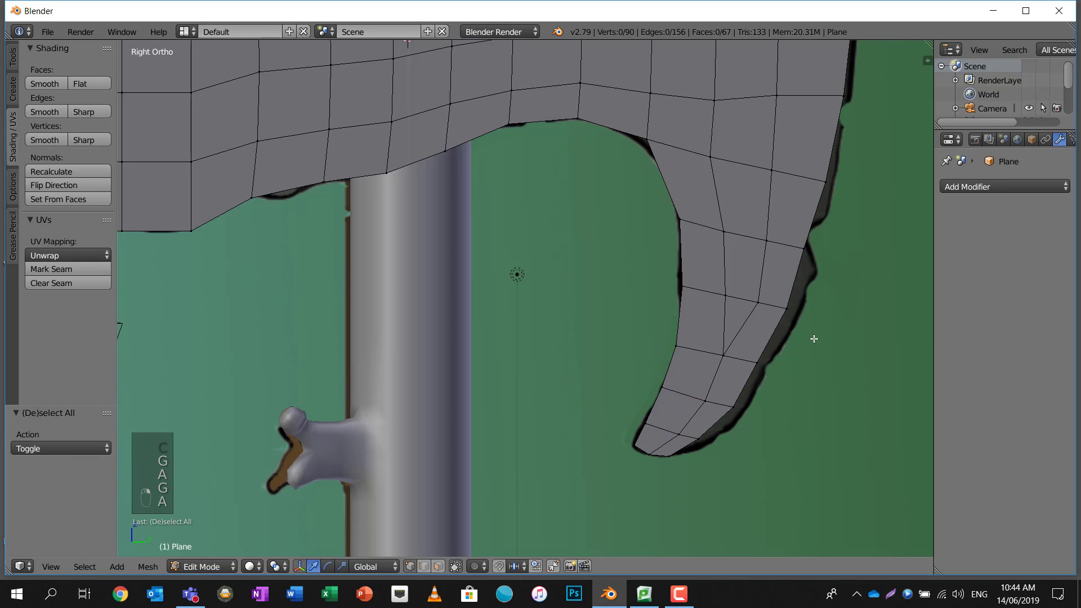
Examine the whole axe-head plane at an angle beside the handle and the reference image
key(a)
key(c)
right_click(816, 251)
scroll(817, 250, down, 7)
scroll(777, 251, up, 1)
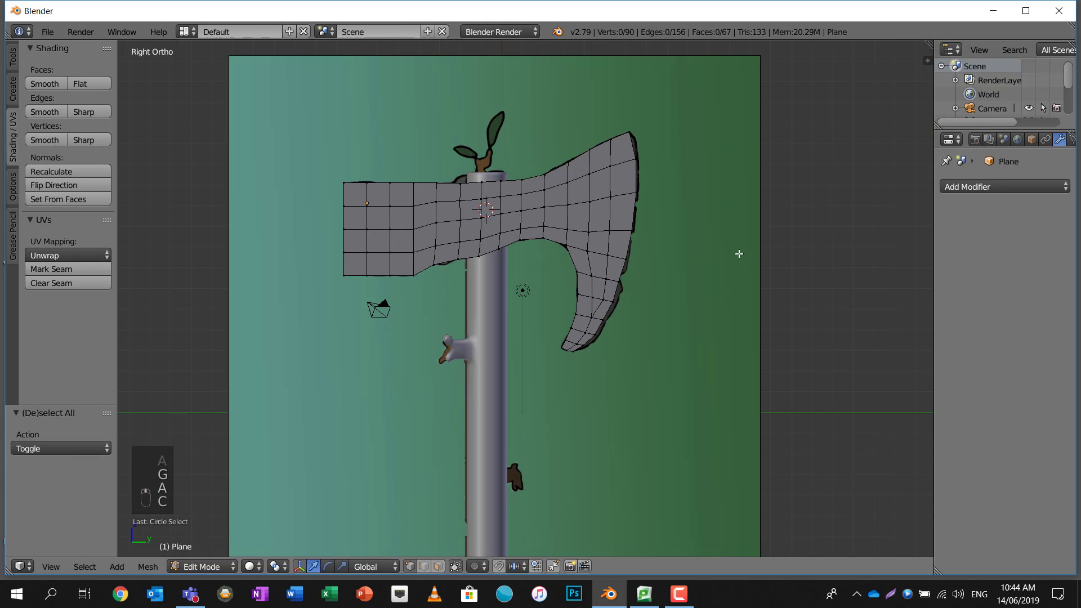
middle_drag(513, 201, 604, 238)
scroll(597, 225, down, 2)
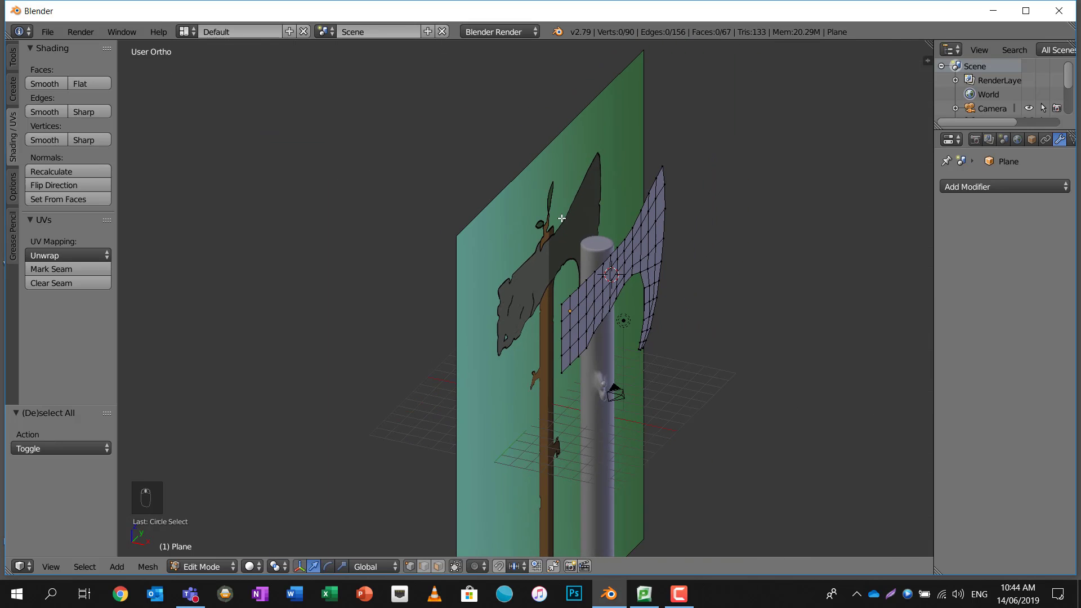
scroll(620, 227, up, 4)
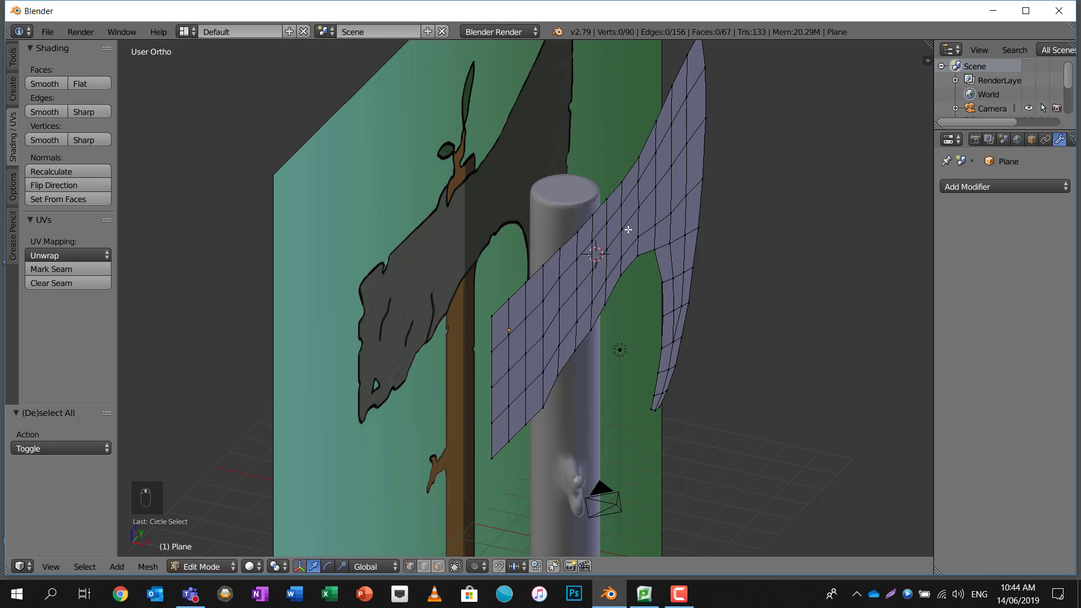
Select all the vertices of the axe-head plane and move them 0.268 in X
key(a)
key(a)
key(a)
key(a)
middle_drag(628, 229, 608, 246)
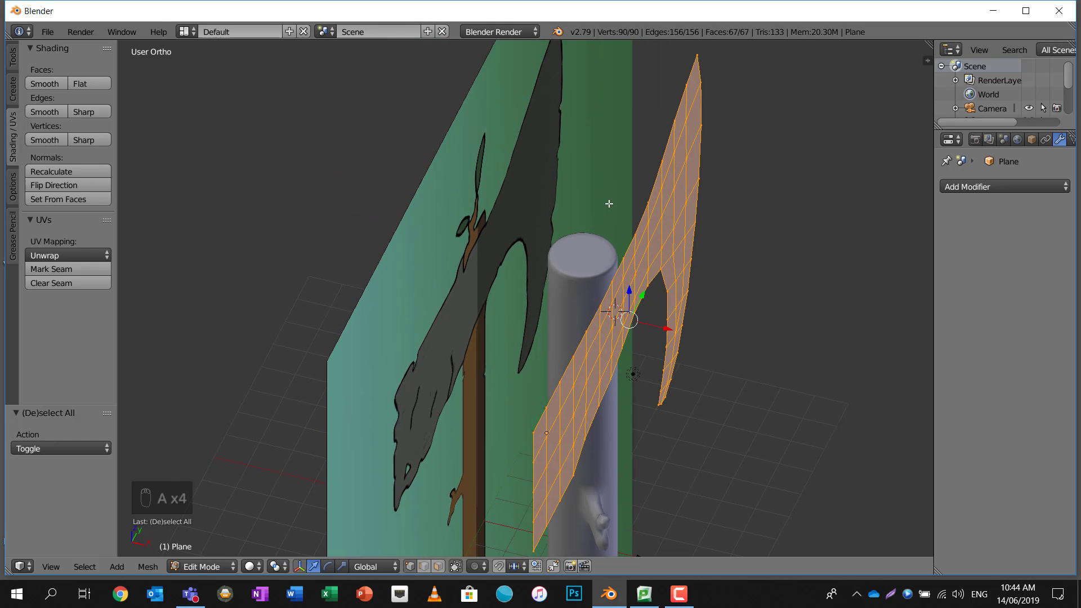
shift+middle_drag(609, 203, 585, 182)
key(KP_7)
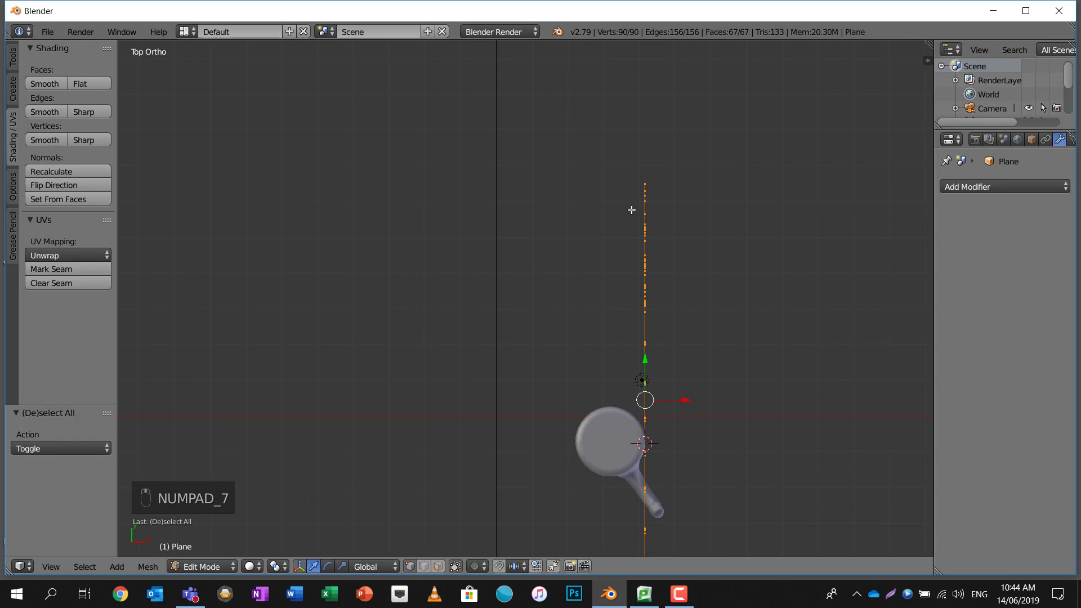
shift+middle_drag(690, 306, 682, 271)
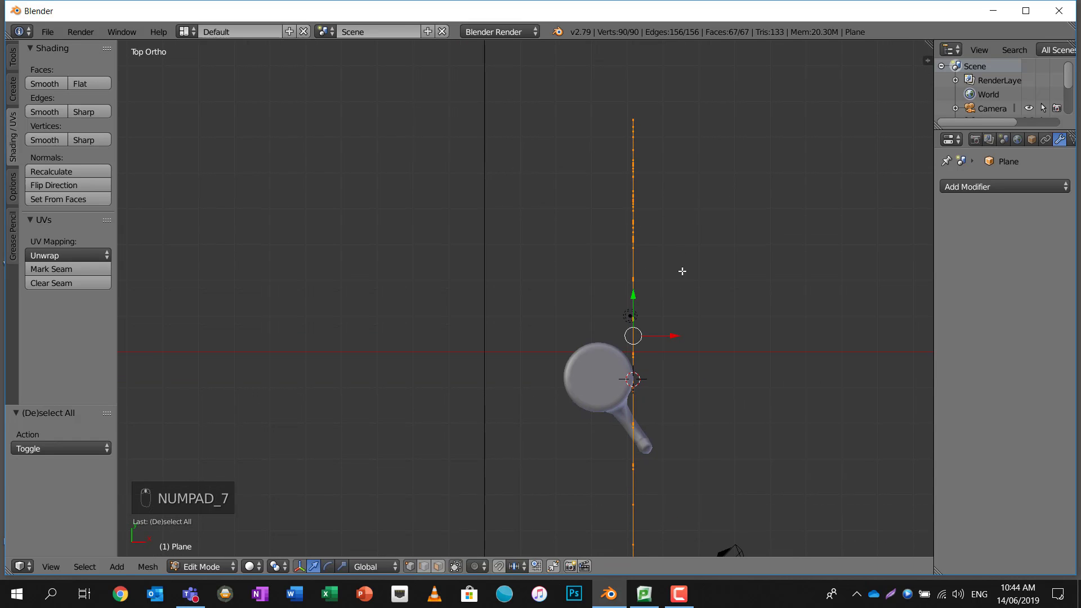
mouse_move(675, 336)
mouse_down()
mouse_move(642, 336)
mouse_move(685, 337)
mouse_up()
shift+middle_drag(635, 394, 622, 293)
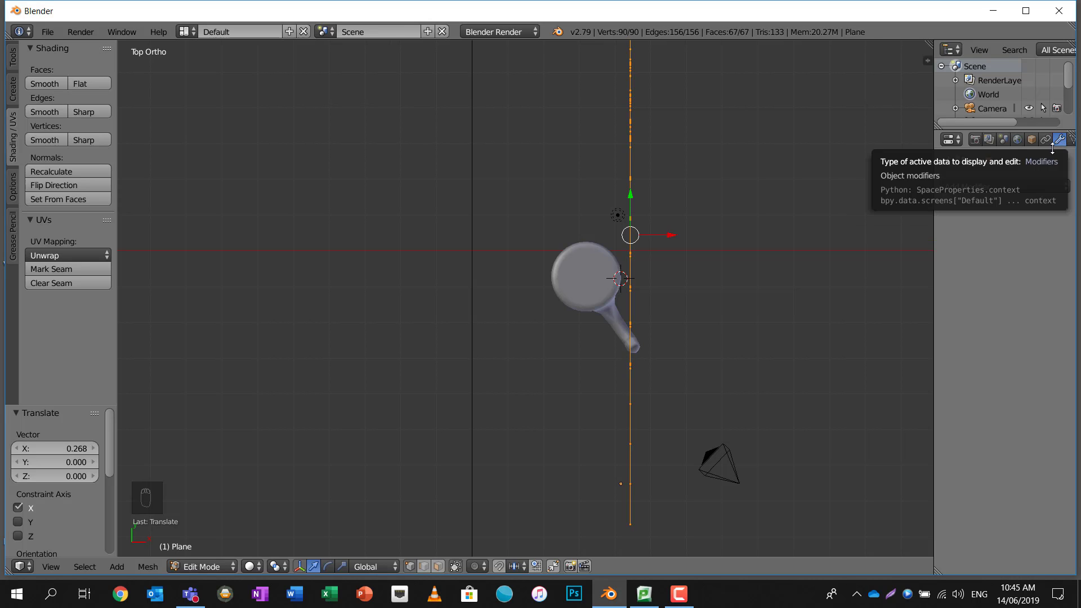
Add a Mirror modifier to the axe-head plane and view it together with its mirrored copy
click(986, 187)
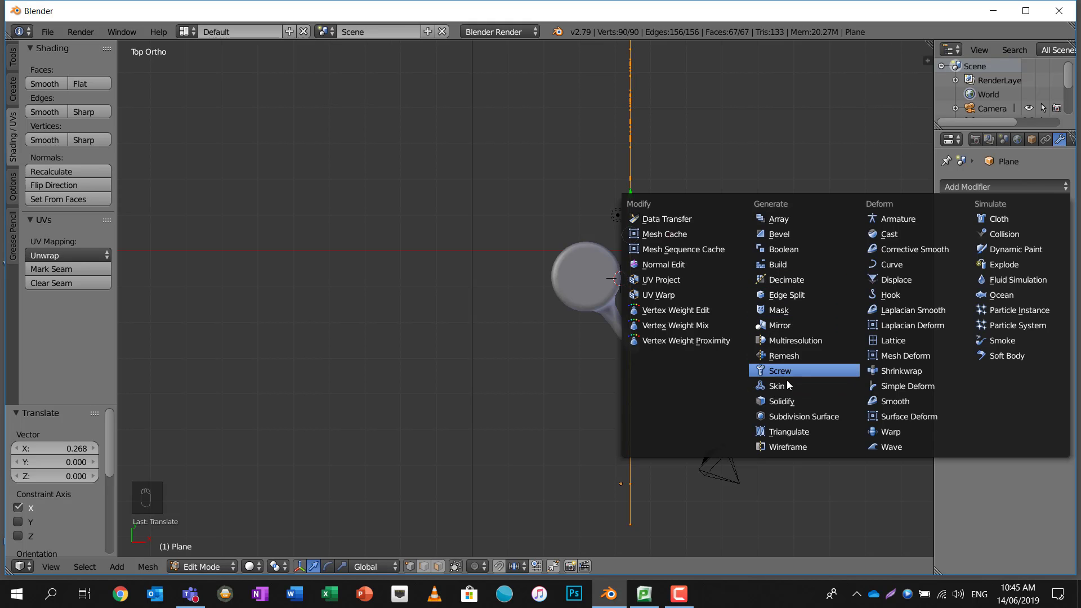
click(792, 325)
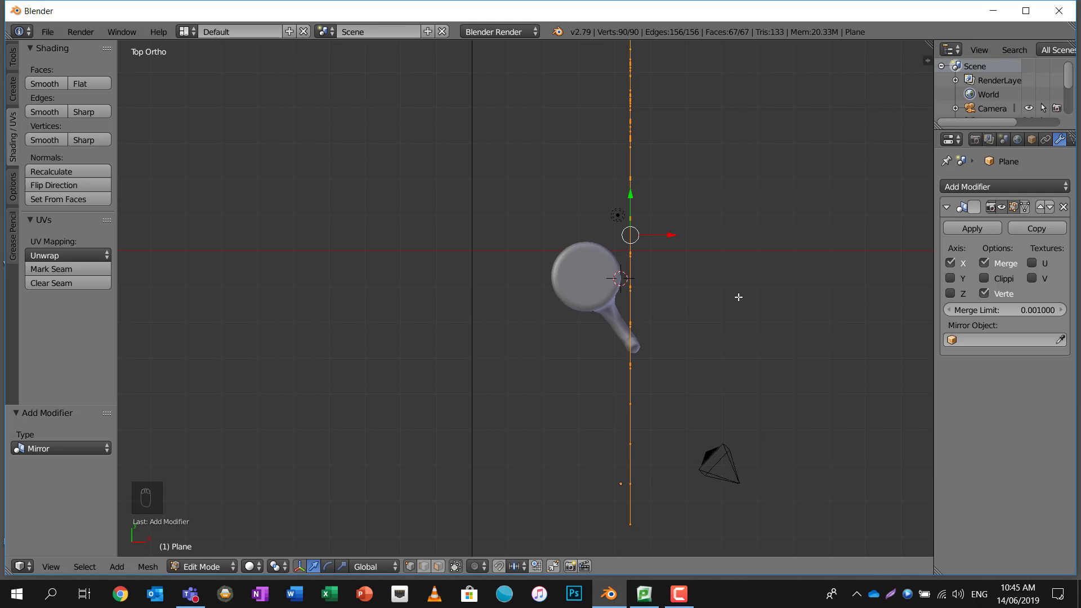
middle_drag(736, 299, 461, 162)
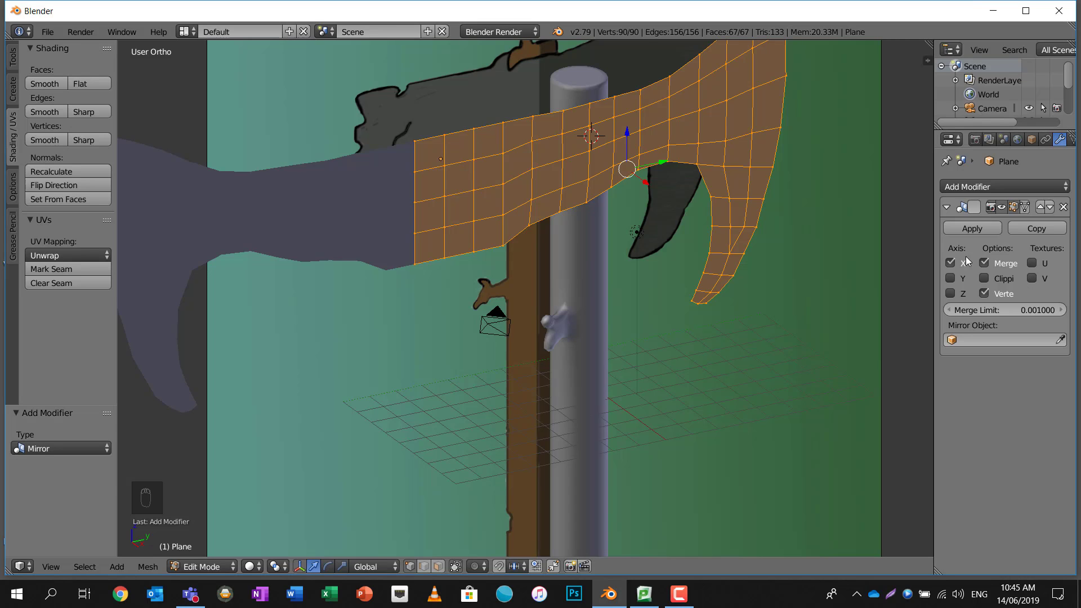
Switch off the mirror's X axis, test the Y axis, and leave only the Z axis enabled
click(950, 263)
click(949, 263)
click(950, 263)
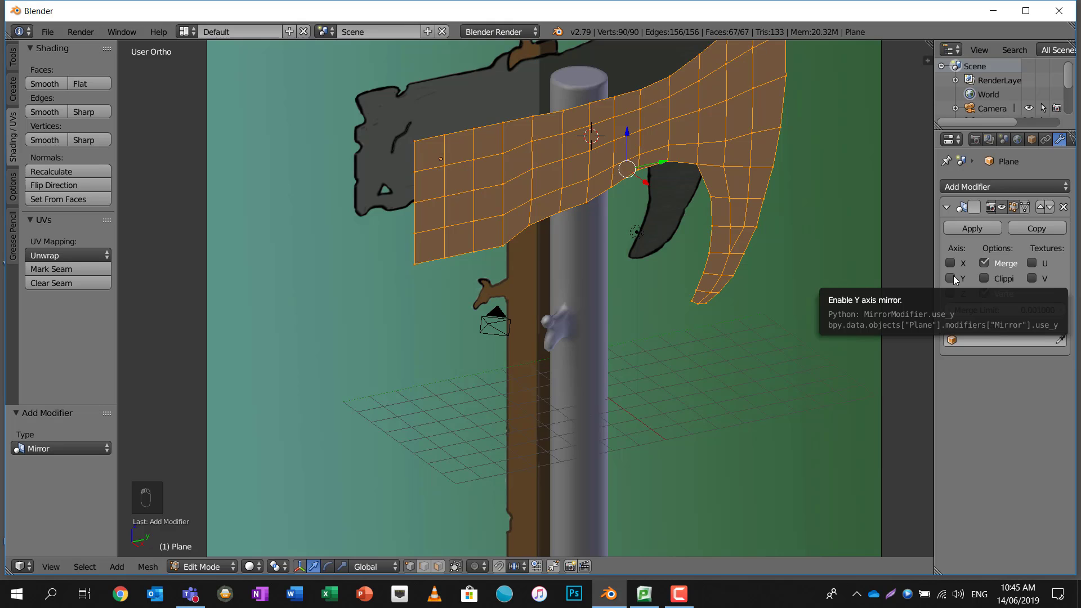
click(951, 278)
scroll(685, 234, up, 2)
scroll(686, 235, down, 5)
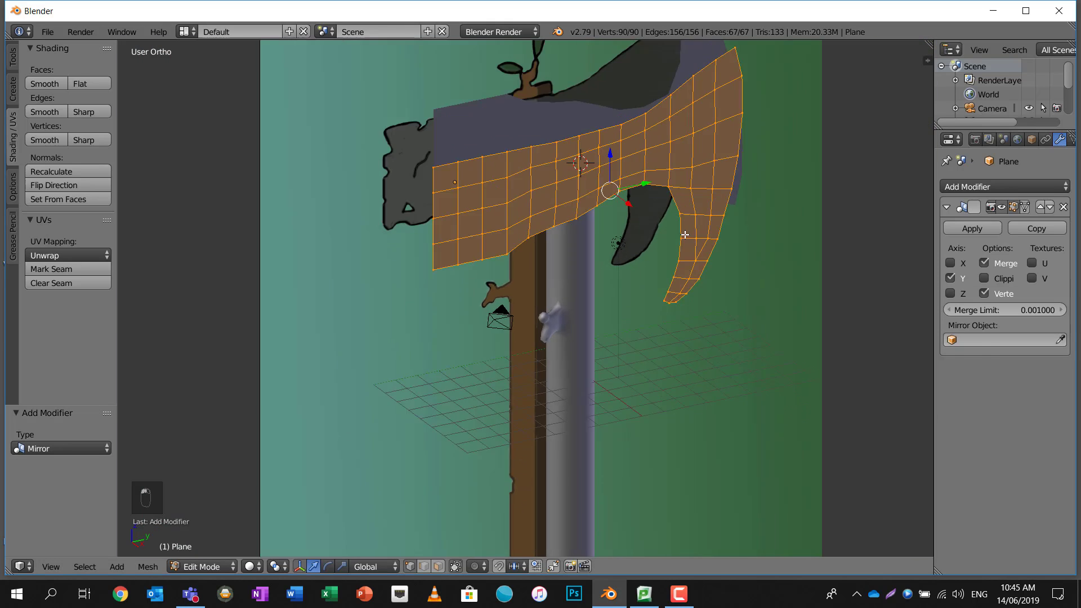
scroll(686, 235, up, 1)
click(951, 278)
click(951, 294)
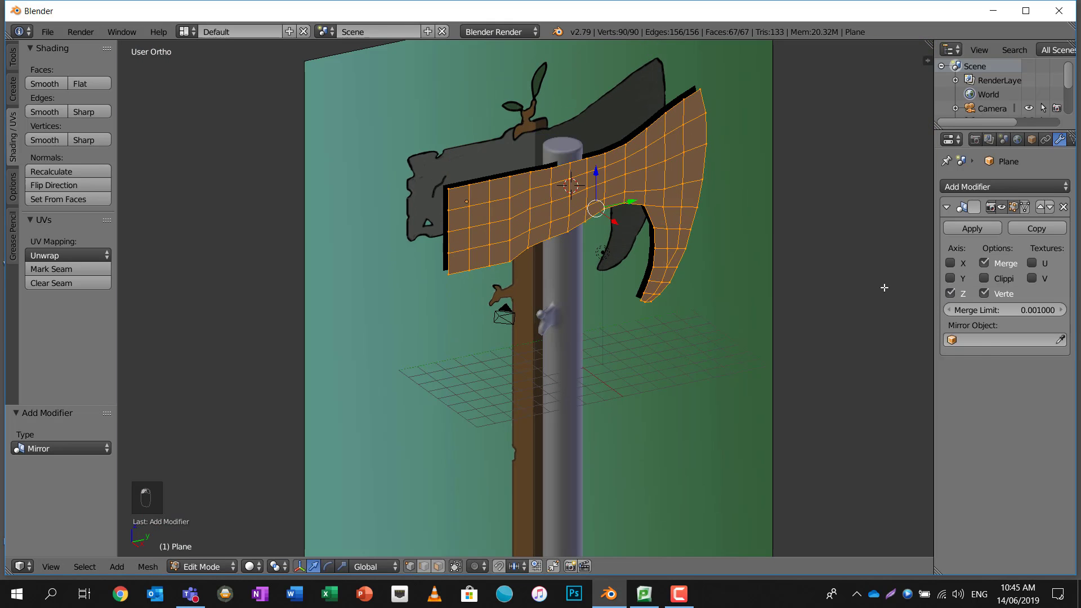
Place the 3D cursor at the centre of the handle, checking it from above
middle_drag(884, 289, 583, 339)
scroll(582, 339, up, 4)
shift+middle_drag(560, 378, 526, 239)
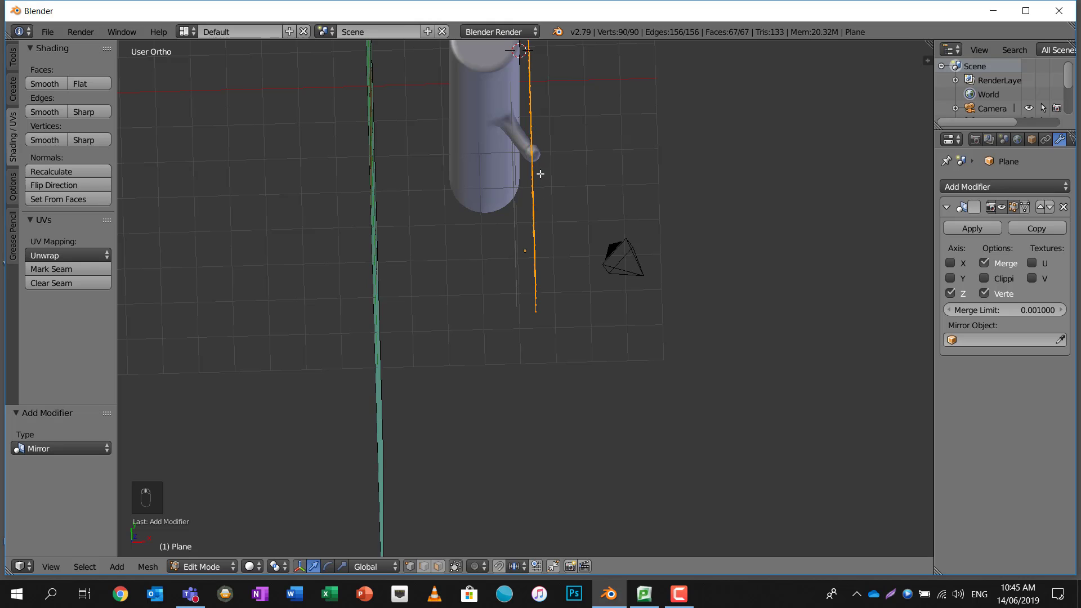
middle_drag(541, 174, 534, 218)
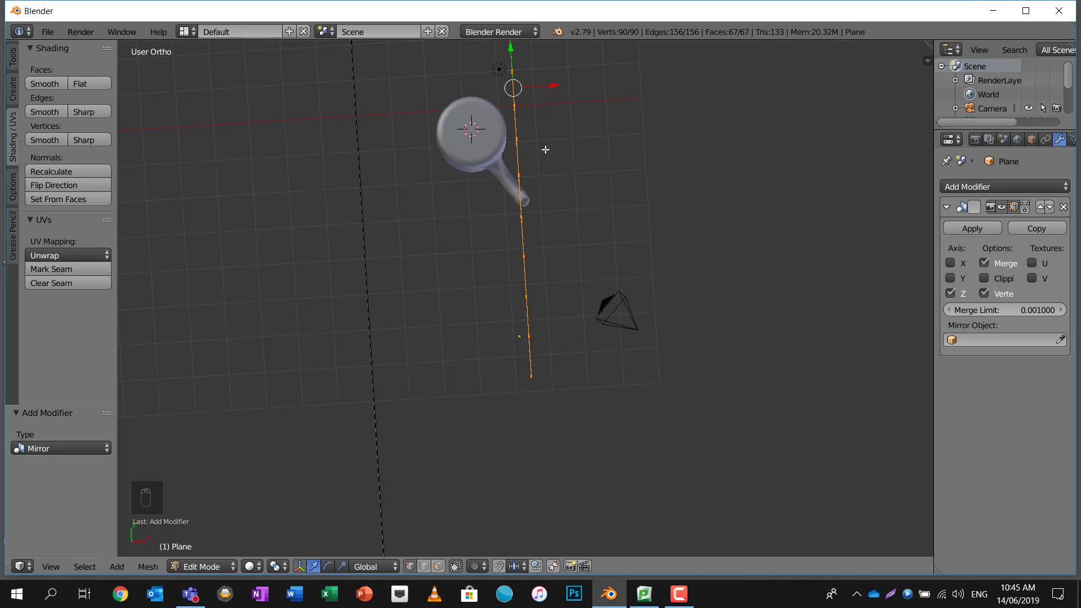
Try to set the plane's origin to the 3D cursor while still in Edit Mode
key(space)
text(origin)
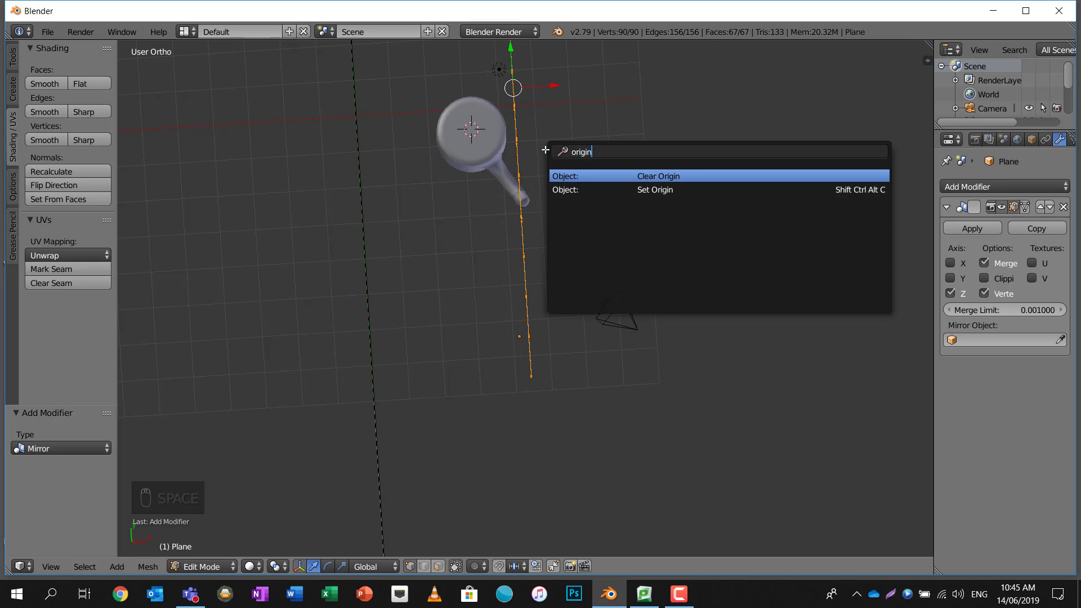
key(Down)
key(Return)
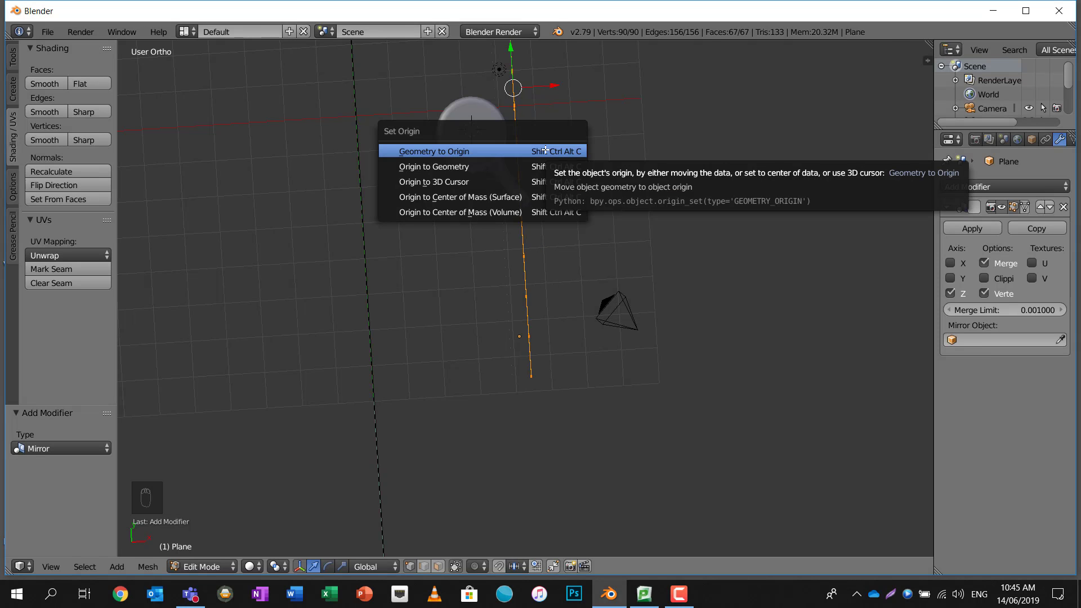
click(520, 179)
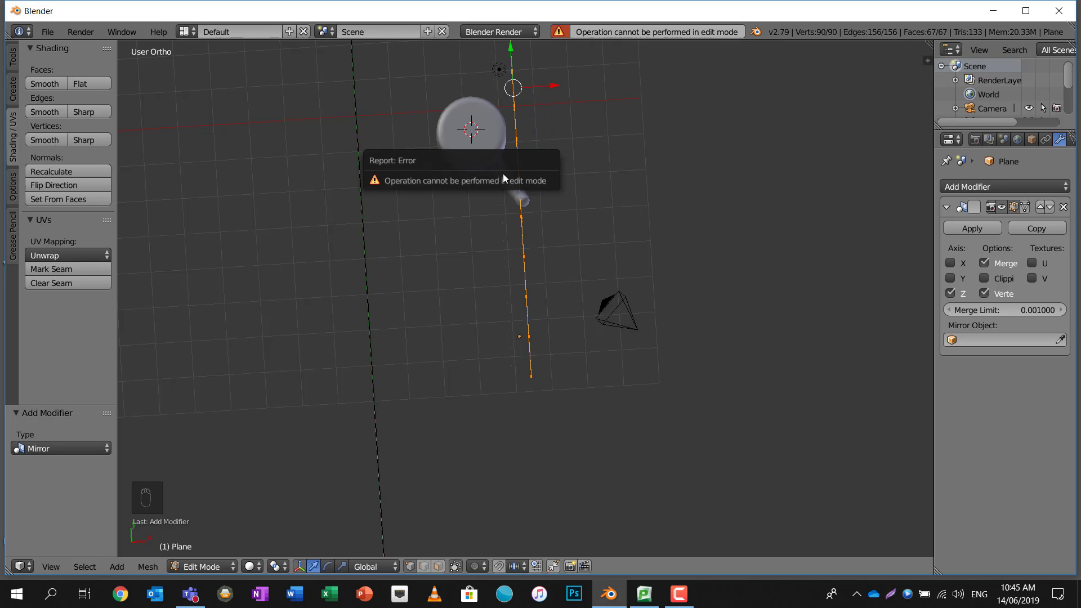
Switch to Object Mode and set the plane's origin to the 3D cursor at the handle's centre
key(Tab)
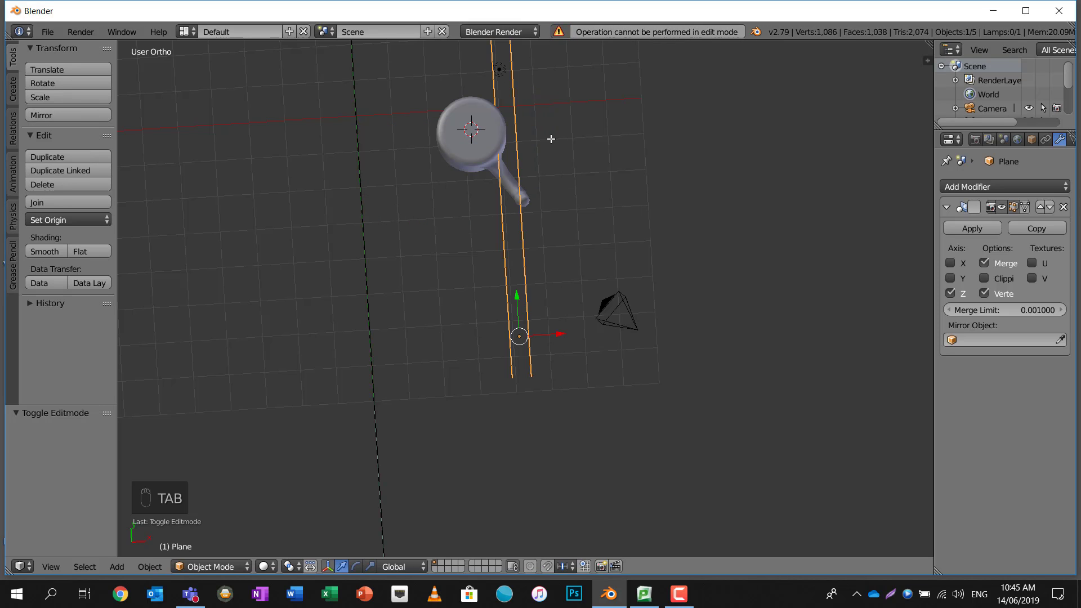
key(space)
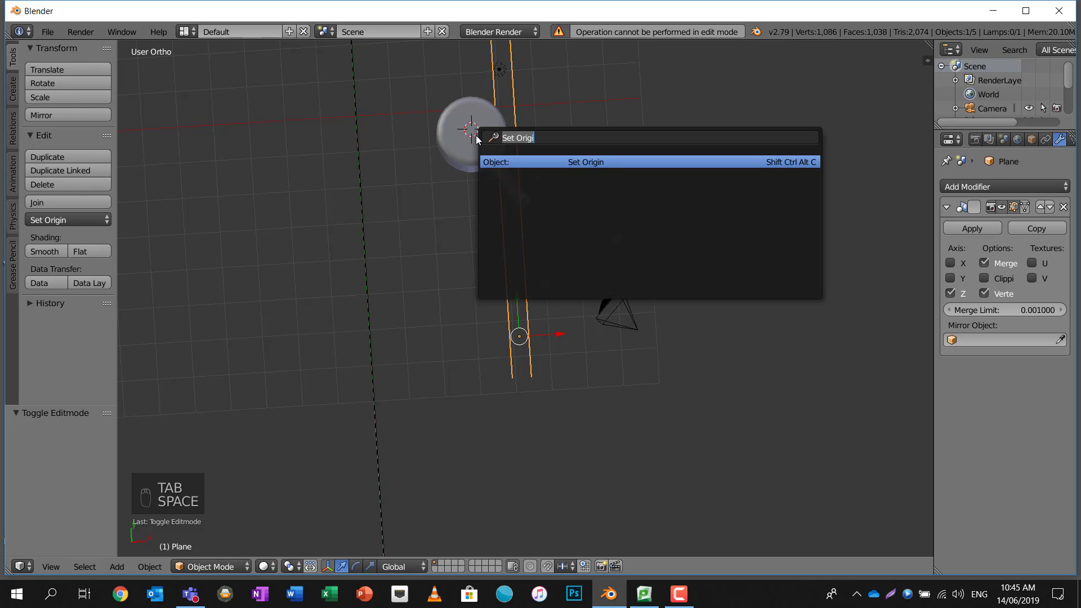
key(Return)
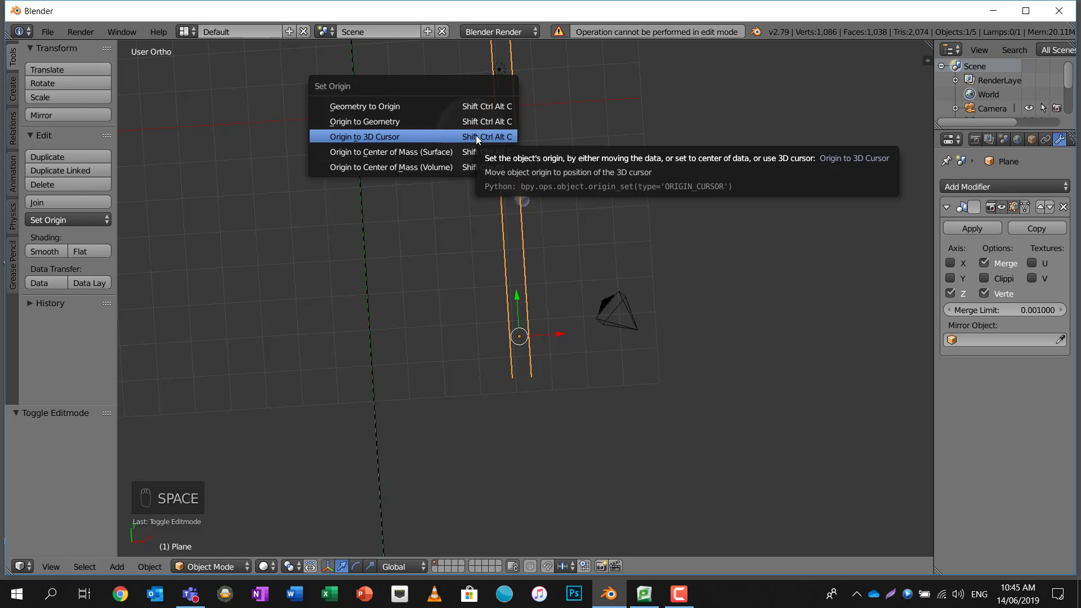
click(475, 135)
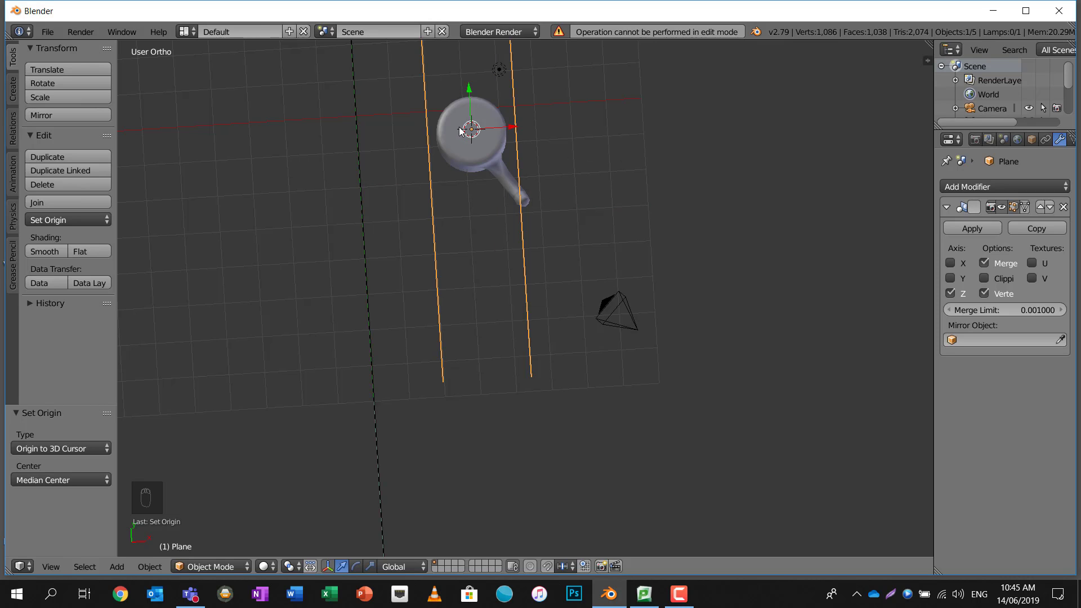
Return to Edit Mode, clear the selection and select the edge loop along the blade's outer cutting edge
shift+middle_drag(467, 144, 469, 187)
middle_drag(538, 184, 713, 219)
key(Tab)
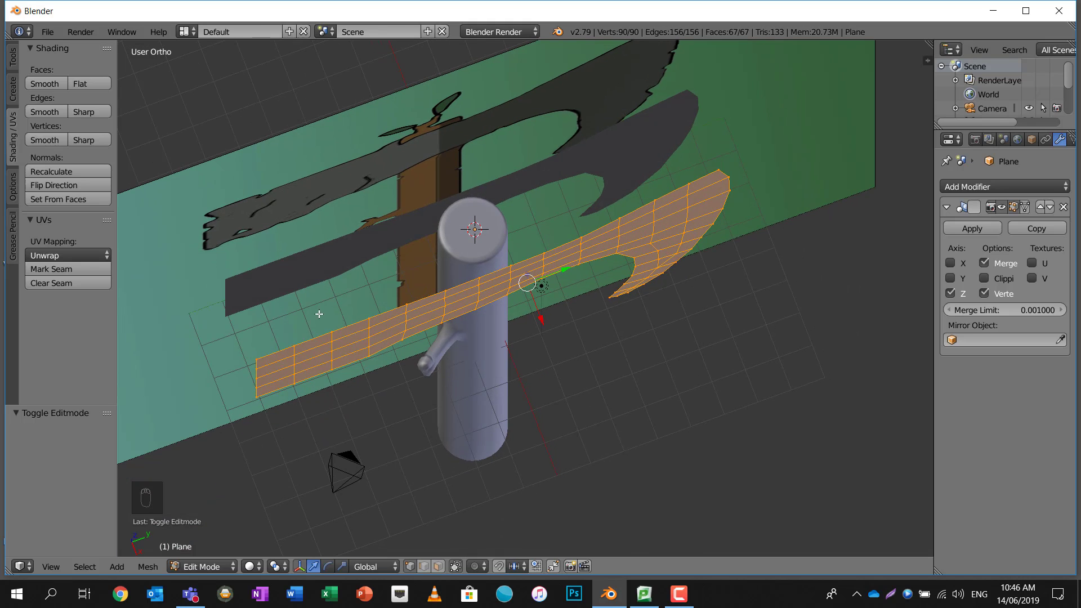
middle_drag(681, 304, 536, 314)
key(a)
middle_drag(640, 198, 648, 177)
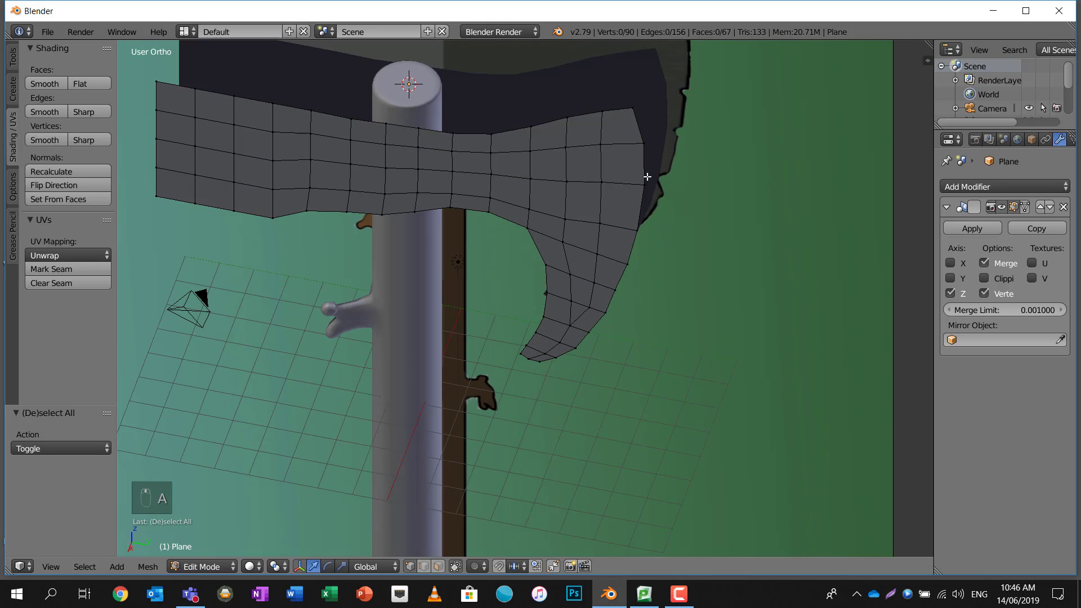
alt+right_click(639, 129)
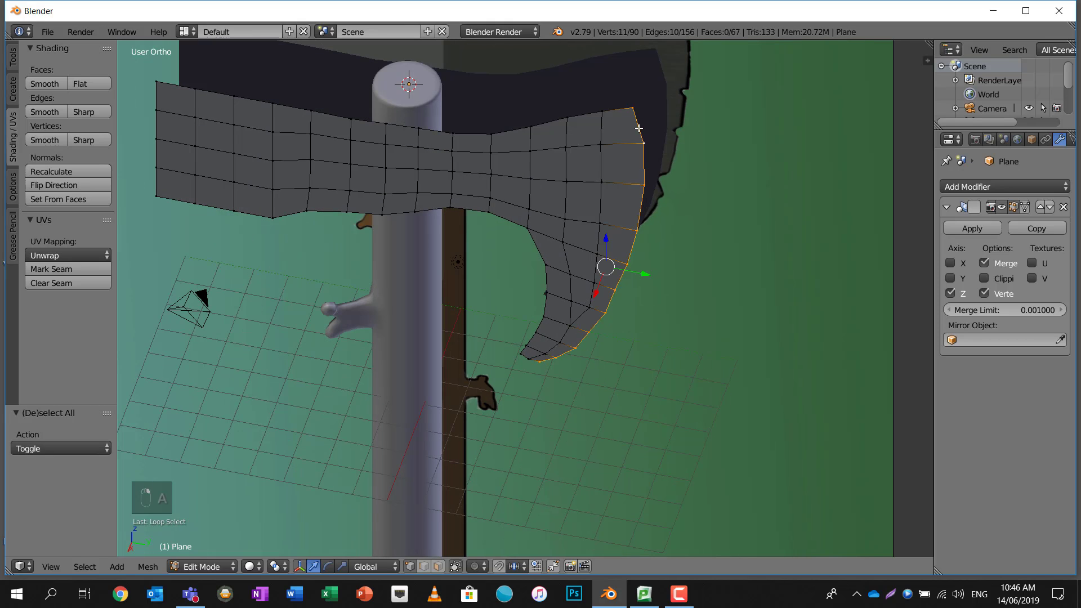
middle_drag(640, 137, 626, 203)
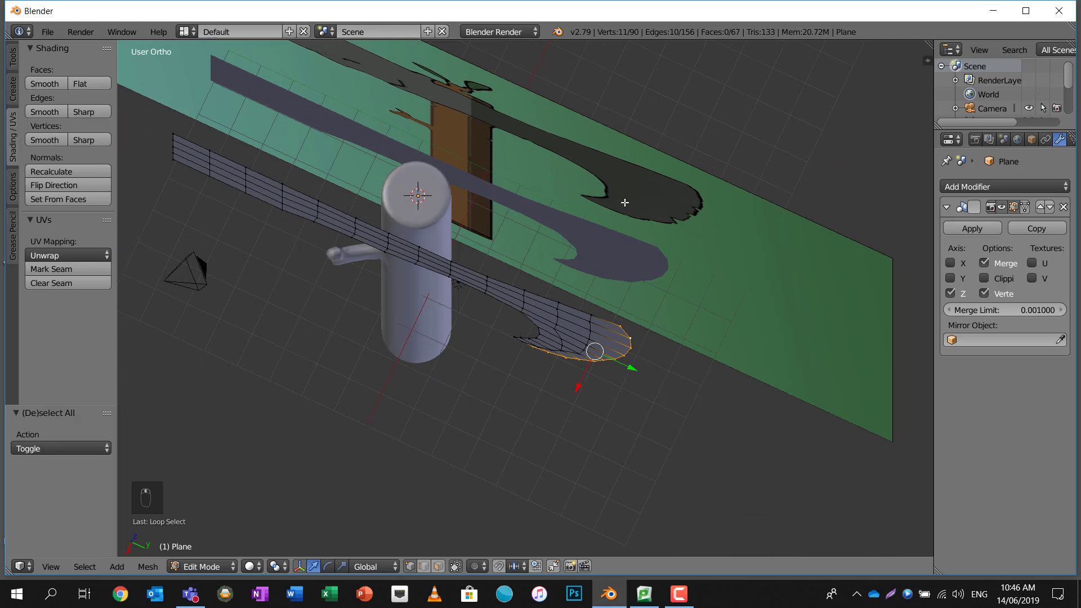
Try extruding the blade's cutting edge along X toward the mirrored half, and undo it
key(e)
key(x)
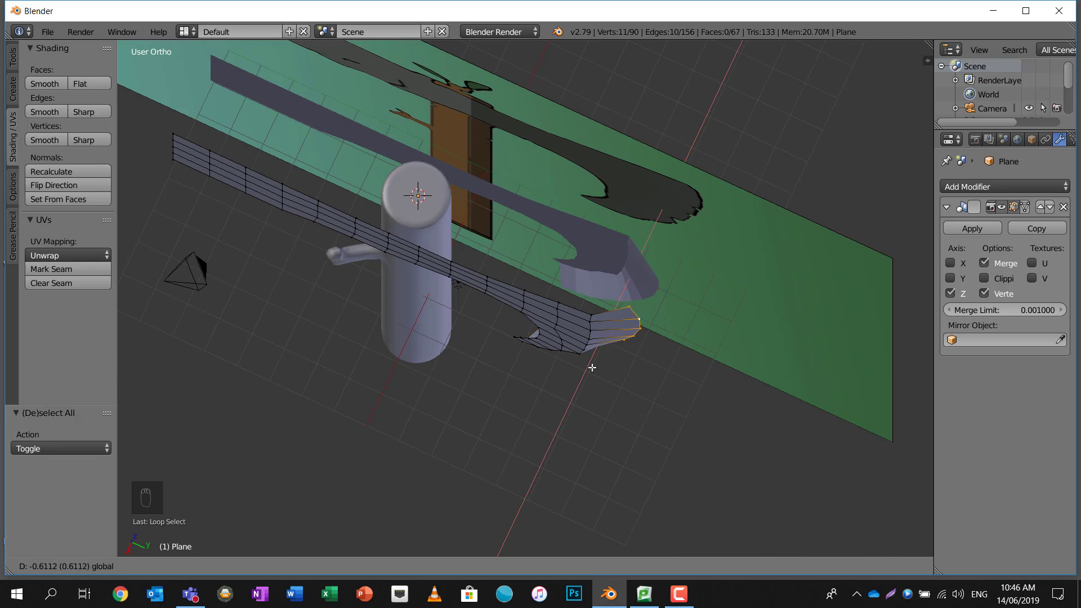
click(506, 298)
middle_drag(599, 342, 619, 309)
key(ctrl+z)
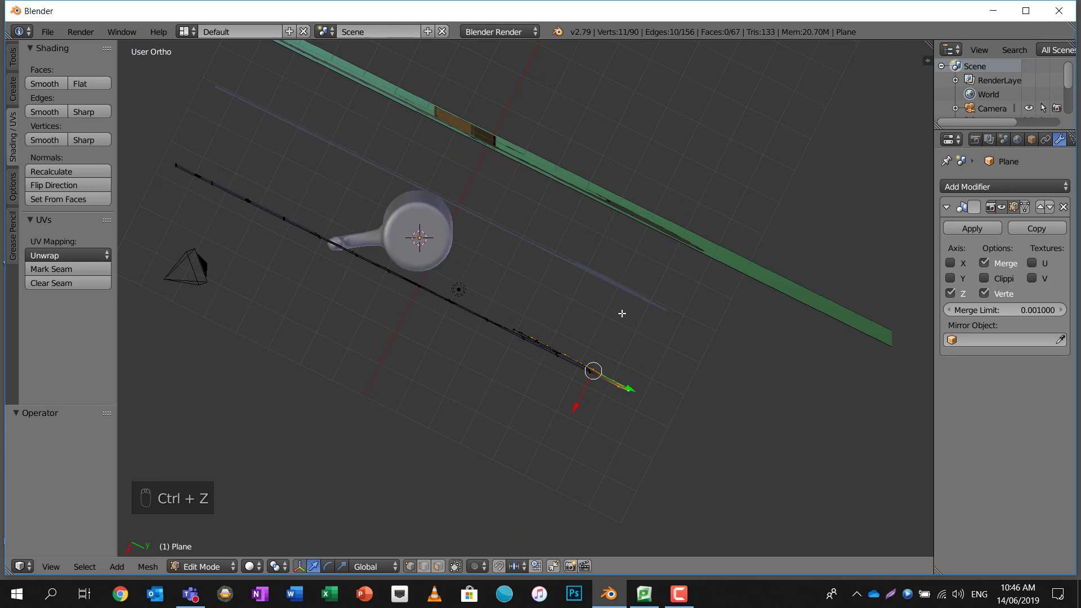
Enable proportional editing and move the blade's cutting edge -1.075 in X with smooth falloff and a proportional size of about 7.40
scroll(519, 417, up, 2)
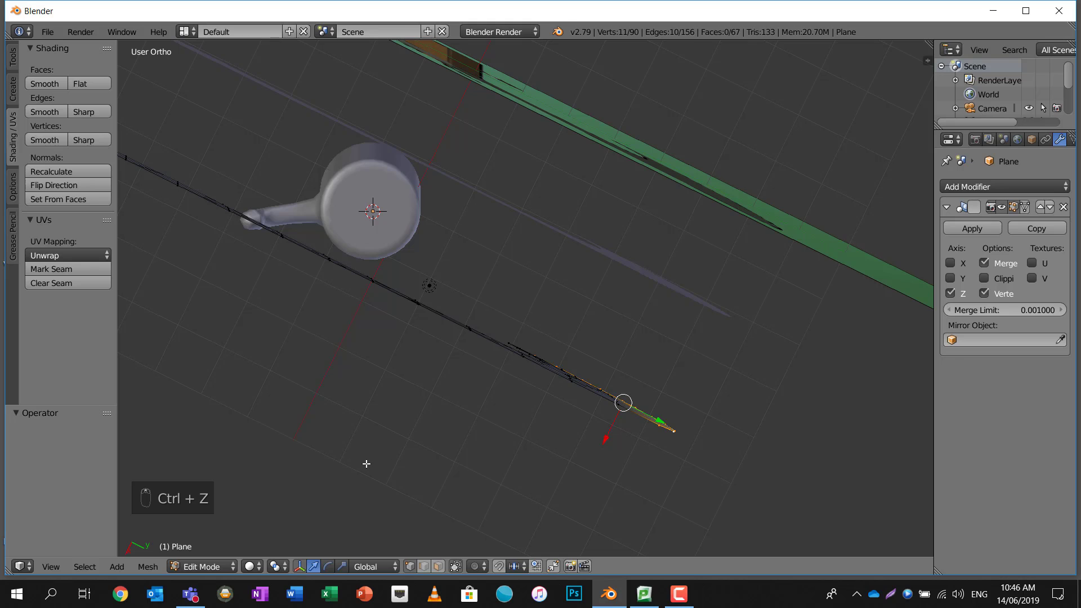
key(o)
middle_drag(651, 415, 648, 390)
key(g)
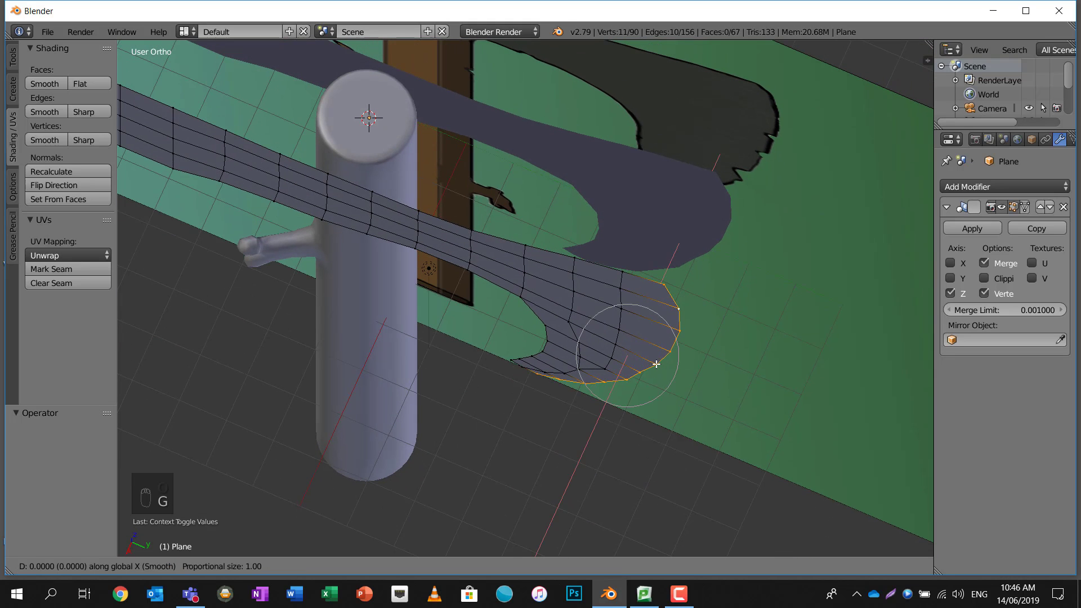
scroll(661, 355, down, 13)
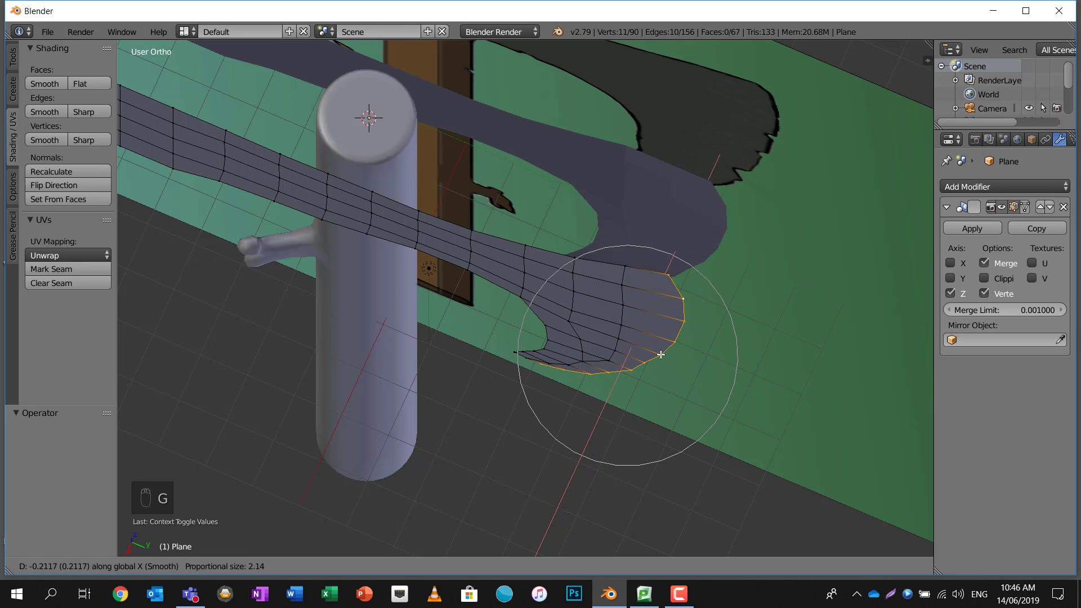
scroll(661, 354, down, 3)
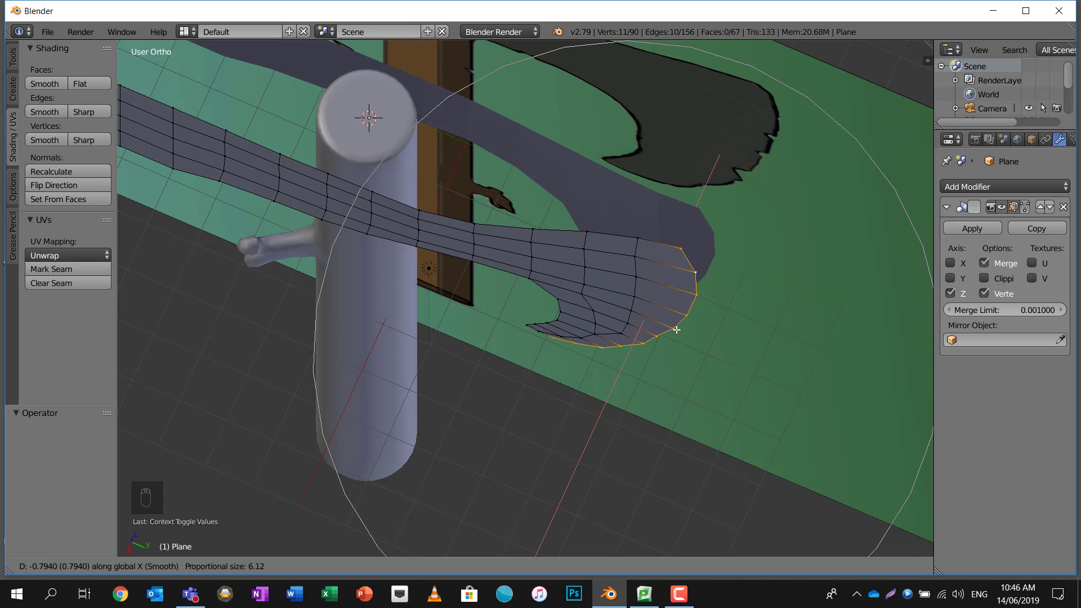
scroll(677, 330, down, 1)
scroll(677, 329, down, 4)
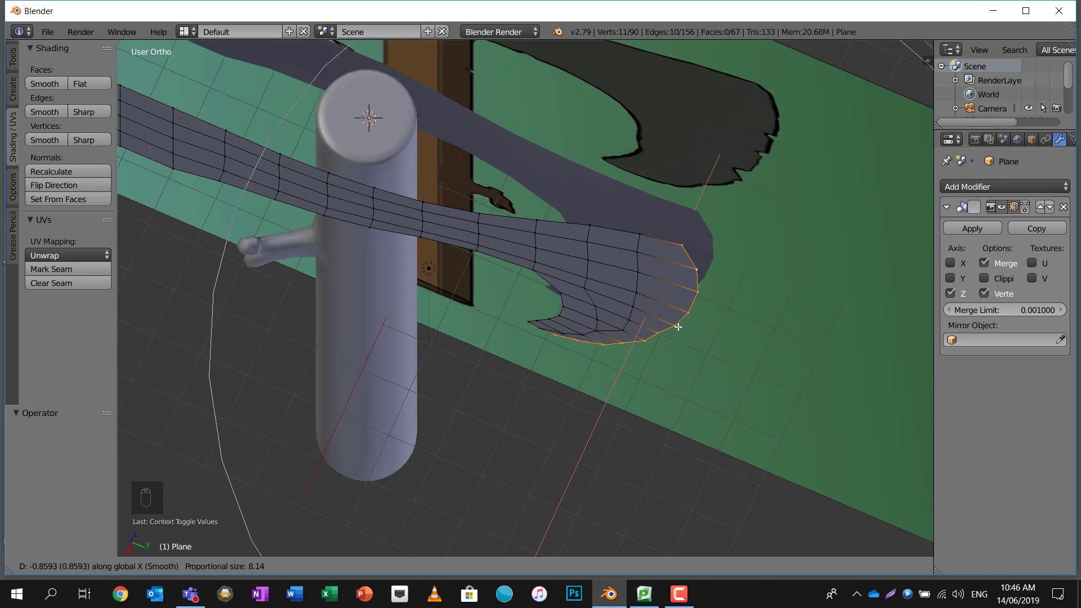
scroll(680, 327, down, 5)
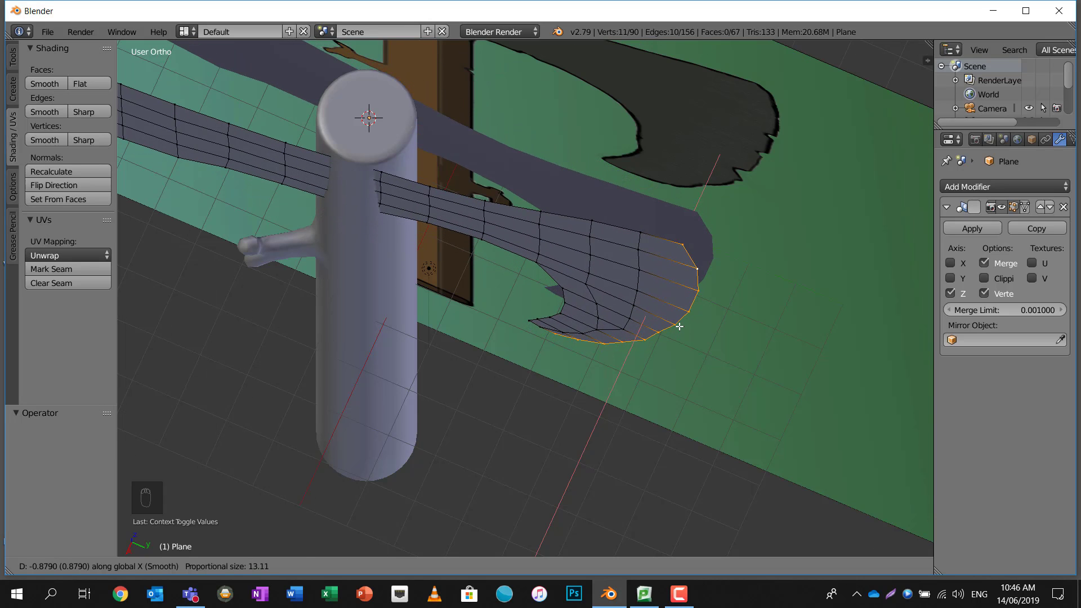
scroll(678, 330, up, 7)
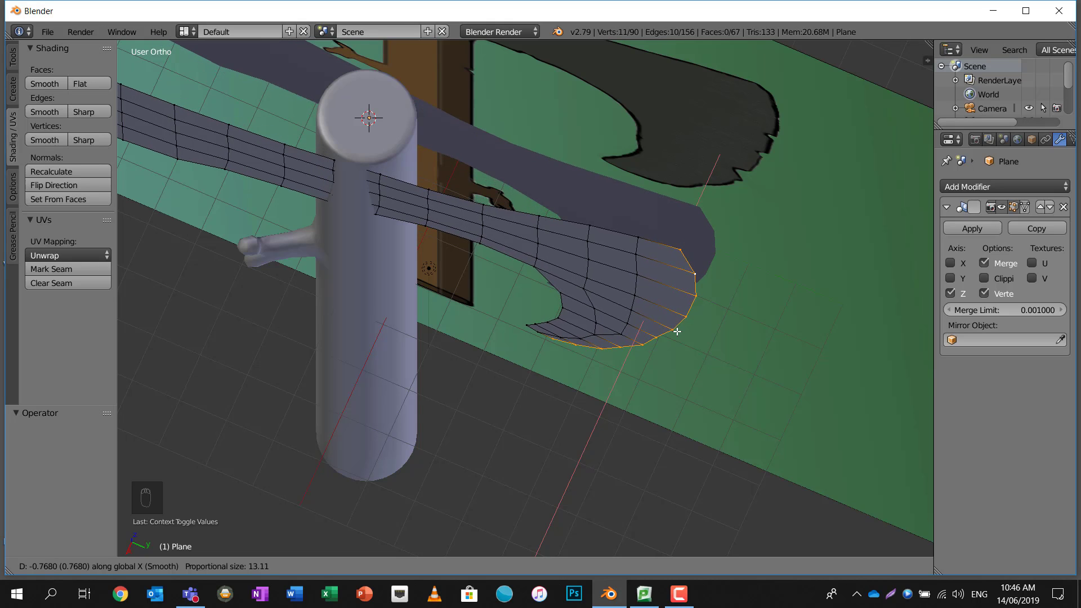
scroll(676, 331, up, 1)
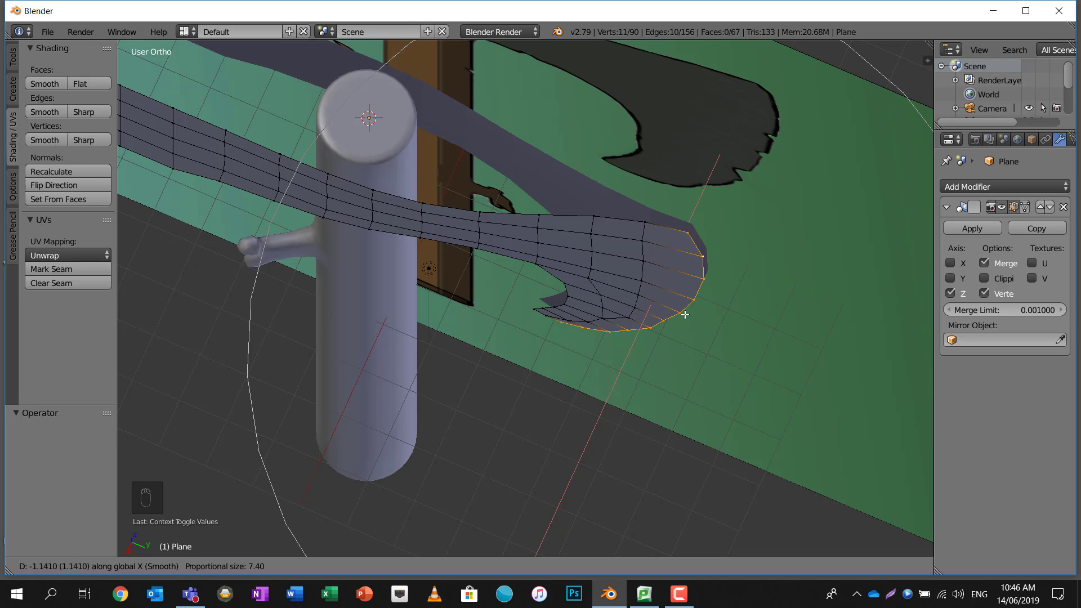
click(685, 317)
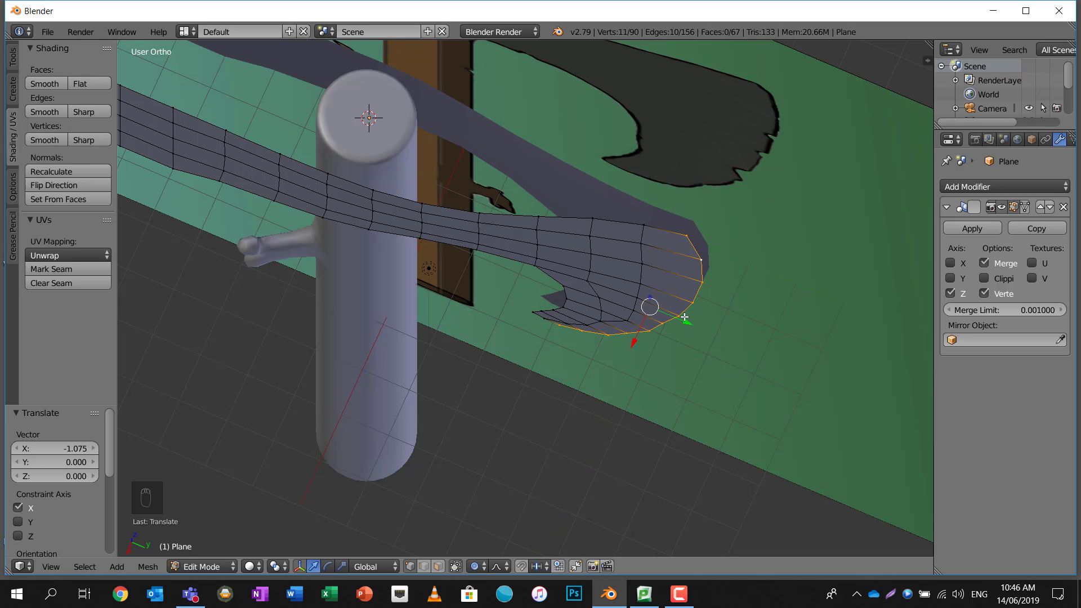
Move the cutting edge -0.361 in X with a proportional size of 1.00, and enable Clipping on the Mirror modifier
middle_drag(715, 306, 696, 301)
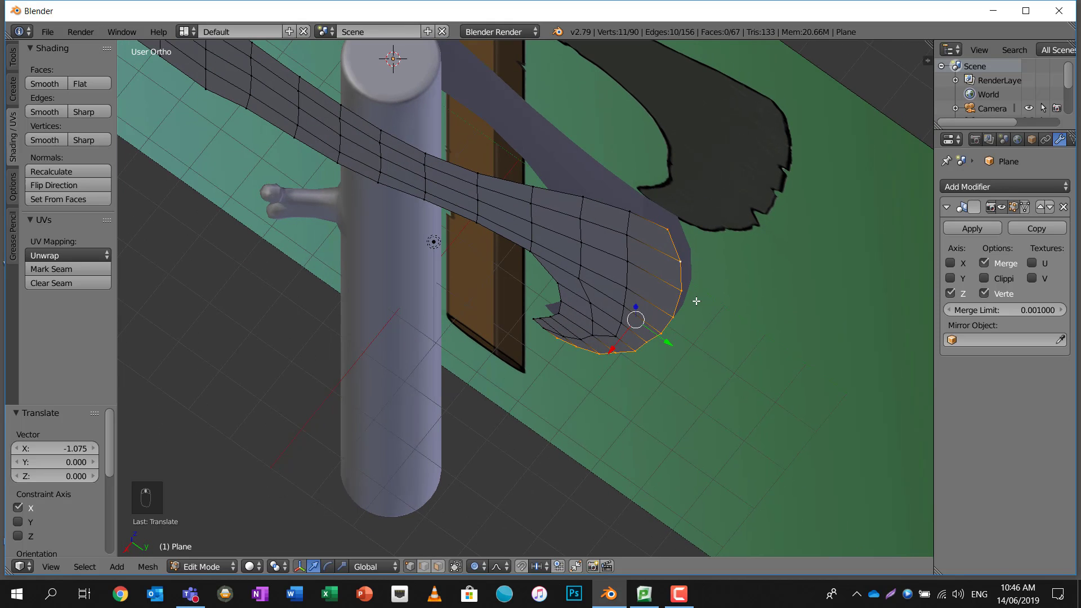
key(g)
scroll(689, 315, up, 15)
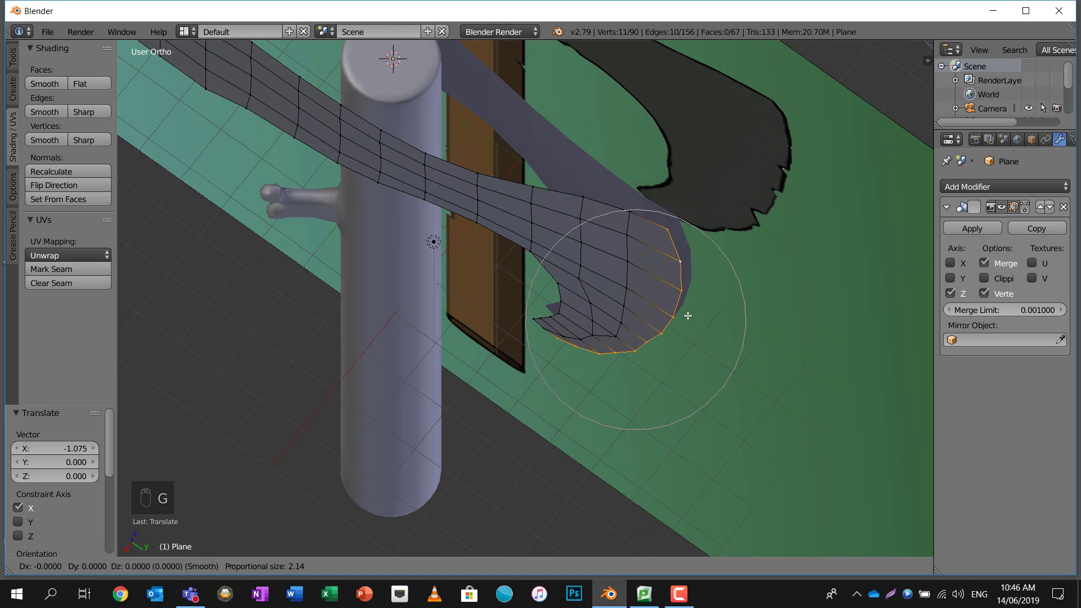
scroll(688, 316, up, 2)
key(x)
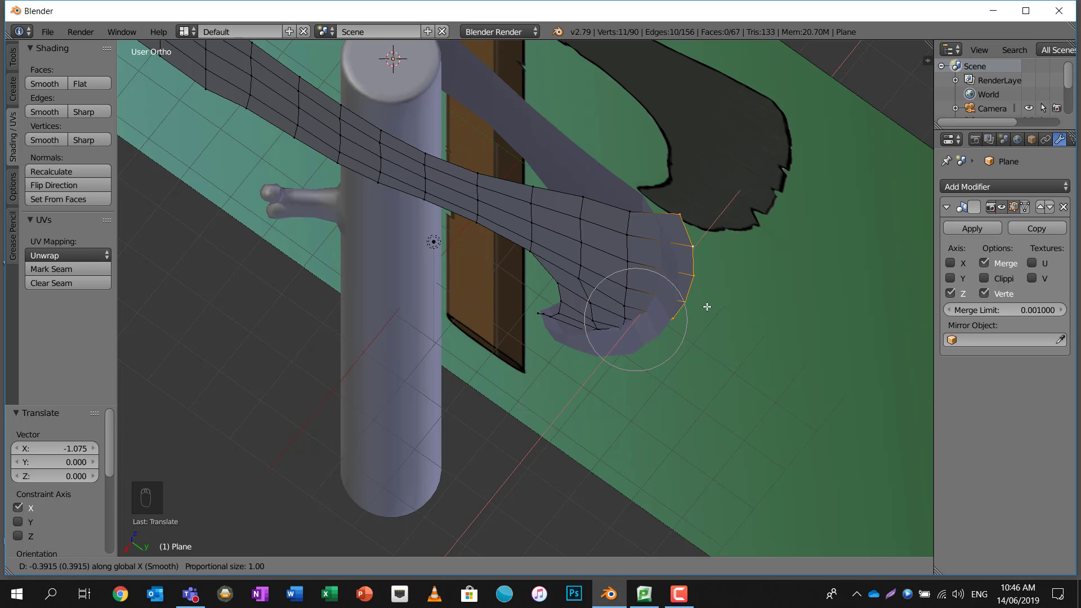
click(720, 308)
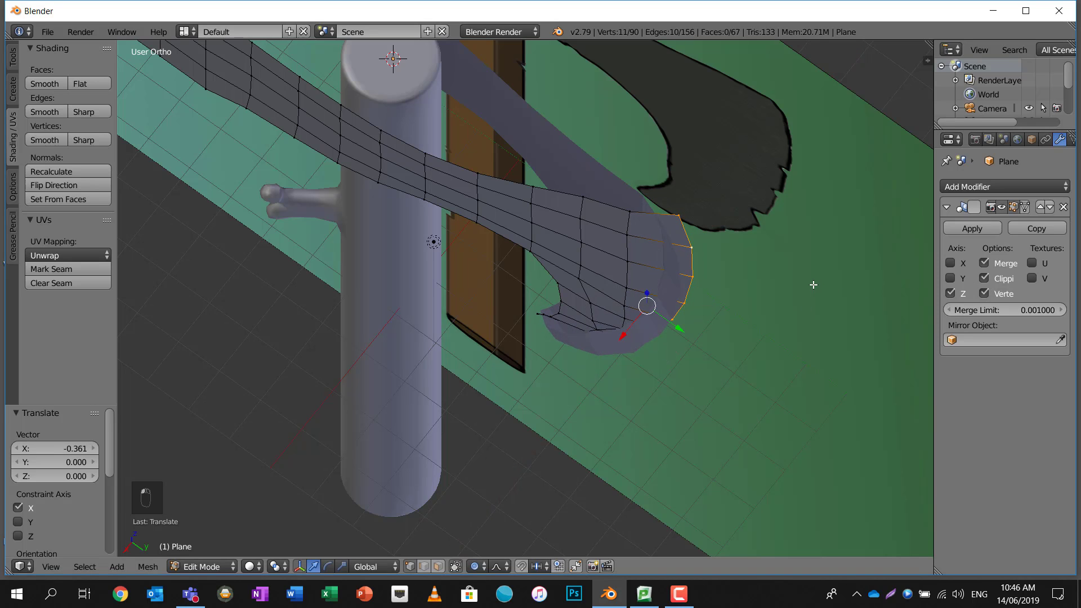
Move the cutting edge back in the positive X direction with a proportional size of 1.00
key(g)
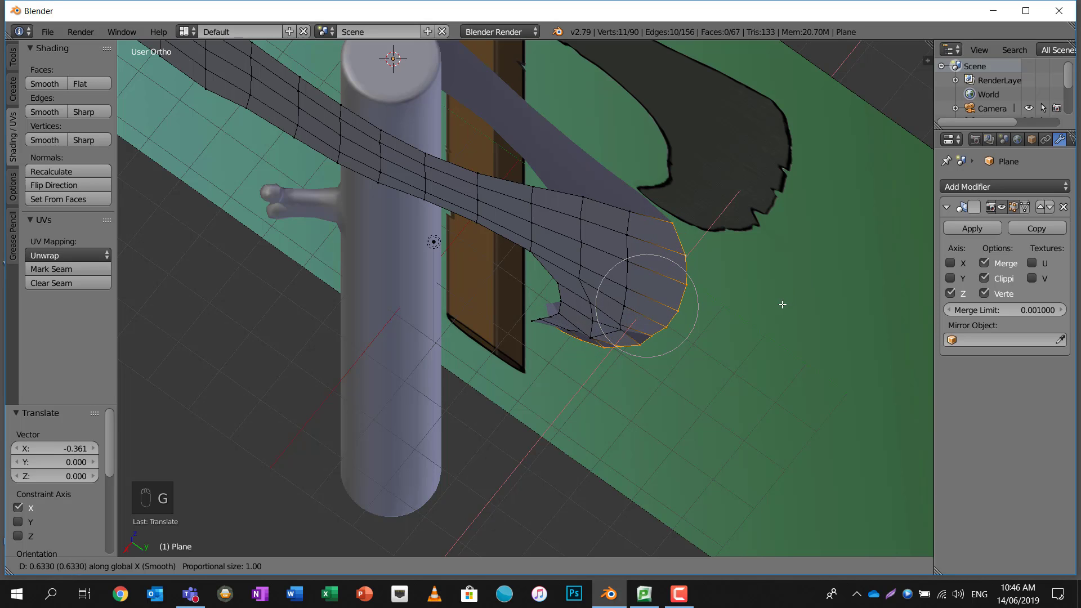
Reduce the proportional editing radius and move the axe blade's outer edge vertices 3.218 along X
scroll(726, 347, up, 7)
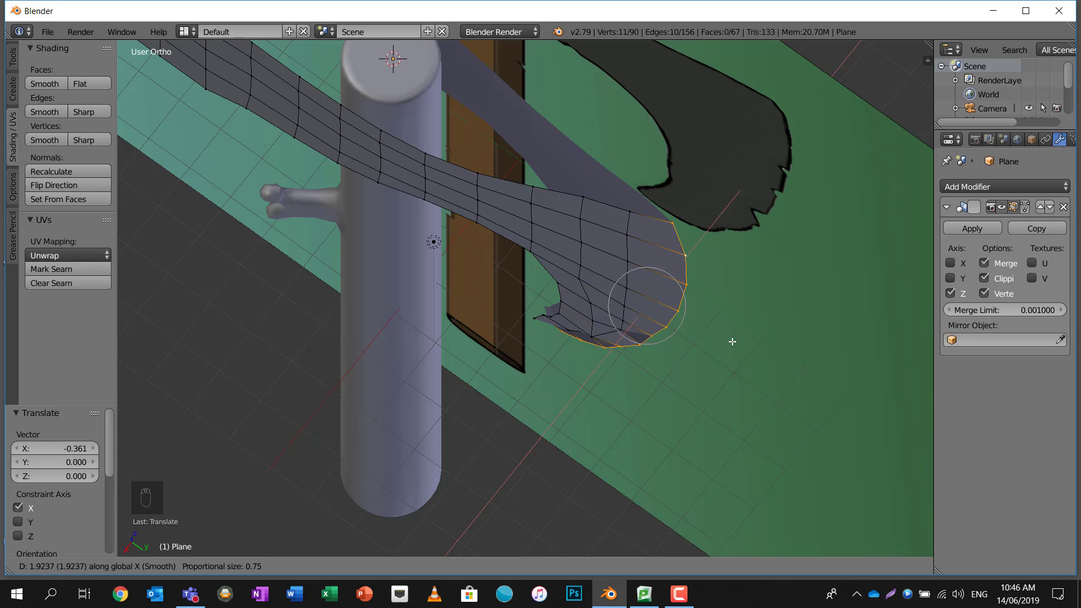
middle_drag(680, 382, 610, 271)
scroll(641, 258, up, 5)
scroll(619, 262, down, 1)
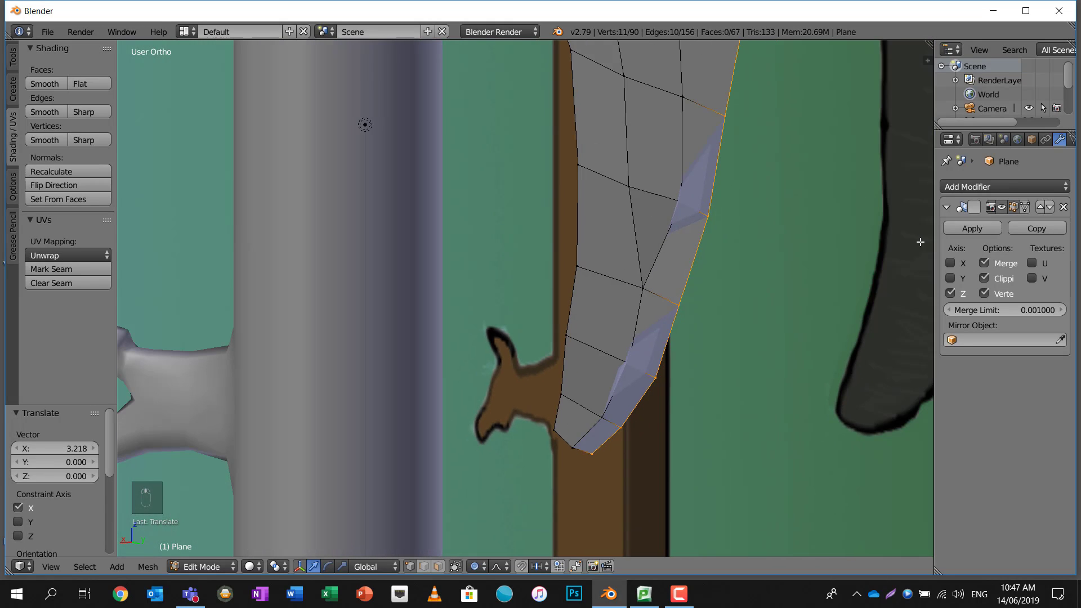
Move the two inner vertices overlapped by the mirrored side near the hook's outer edge 0.094 and 0.072 along X
right_click(691, 205)
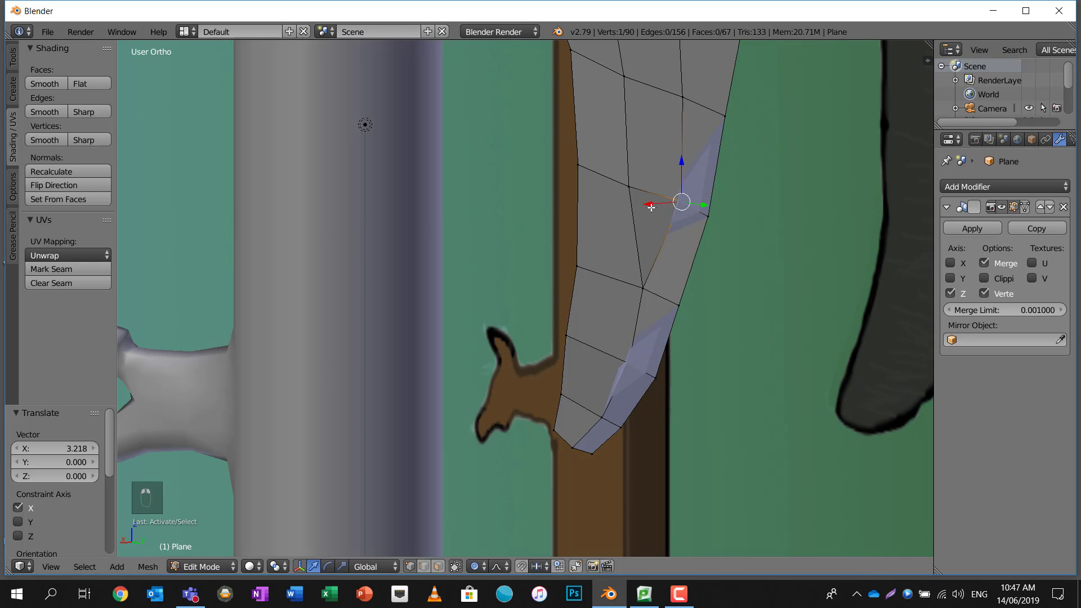
drag(651, 207, 643, 220)
right_click(630, 364)
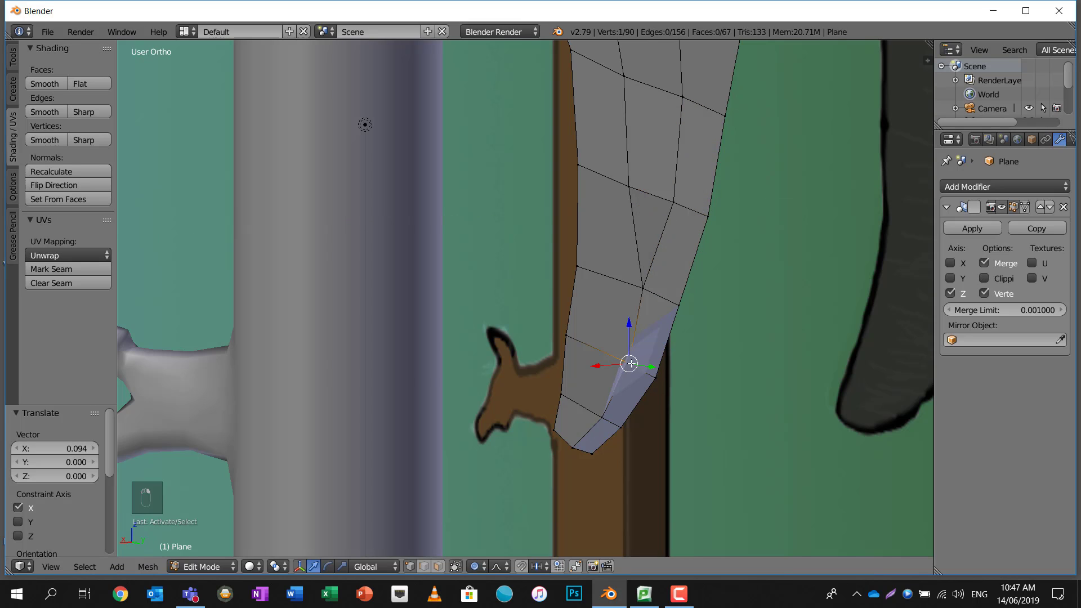
drag(596, 367, 589, 367)
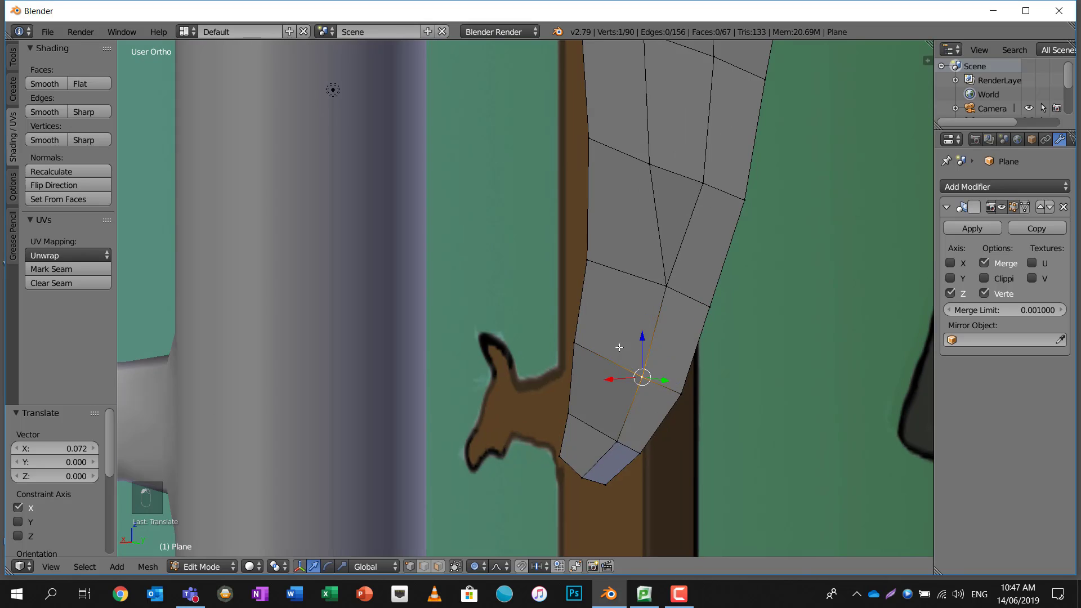
Select the two neighbouring centre vertices on the lower part of the hook and move them 0.107 along X
shift+middle_drag(634, 324, 619, 360)
shift+right_click(642, 318)
middle_drag(642, 319, 546, 401)
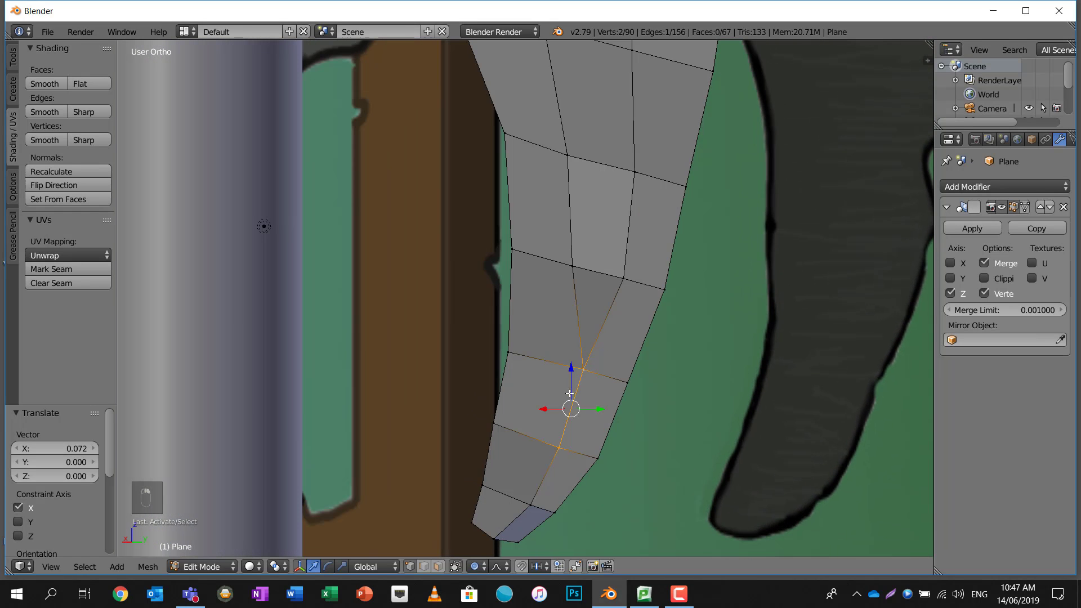
drag(541, 410, 533, 411)
Select the two inner vertices near the hook's tip and move them 0.093 along X
middle_drag(533, 411, 552, 345)
right_click(563, 316)
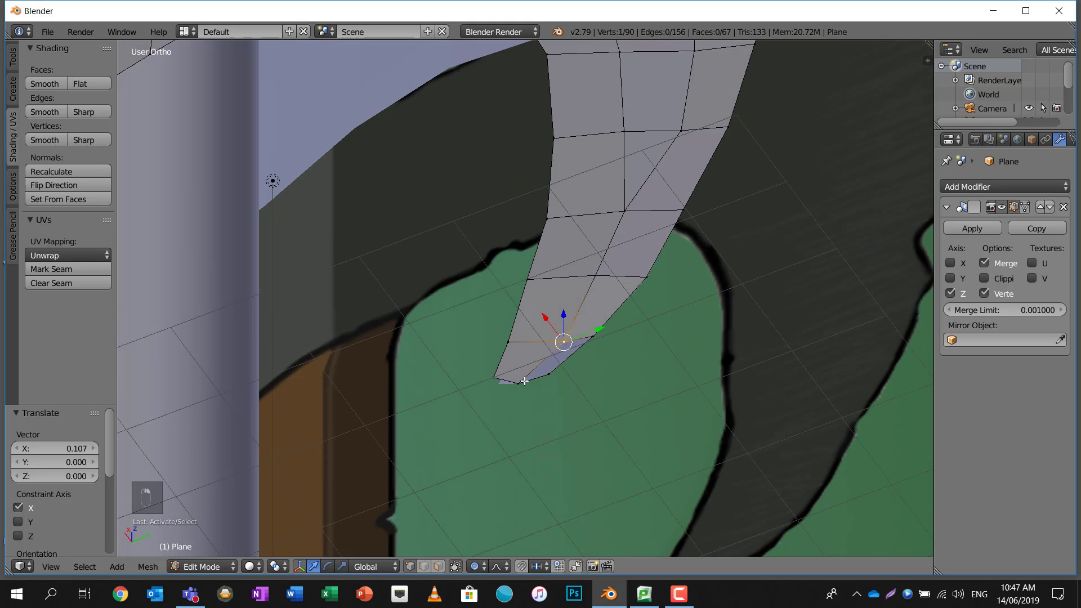
shift+right_click(525, 381)
middle_drag(524, 381, 554, 330)
key(g)
key(x)
click(510, 419)
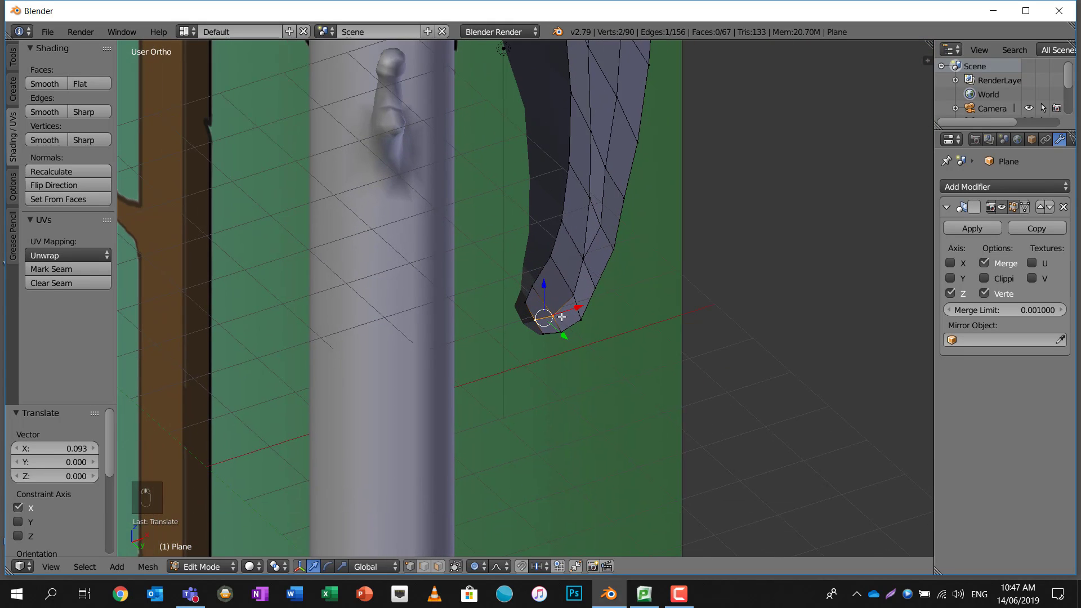
Select the three vertices along the end of the hook's tip and extrude them -0.118 along X
scroll(553, 331, up, 2)
right_click(531, 311)
shift+right_click(549, 352)
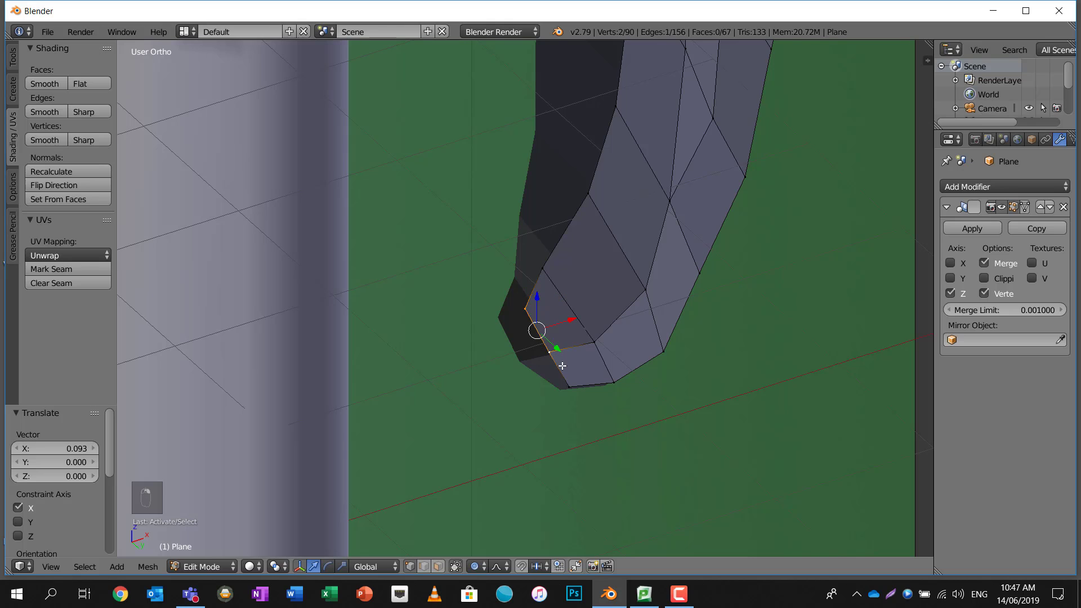
shift+right_click(569, 381)
middle_drag(600, 334, 619, 368)
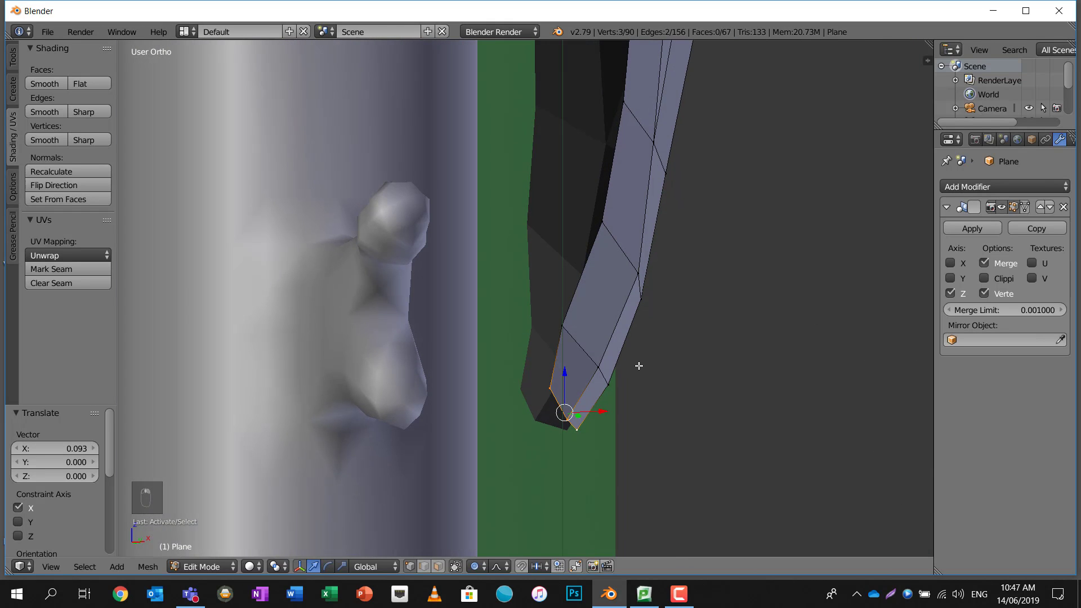
key(e)
click(618, 367)
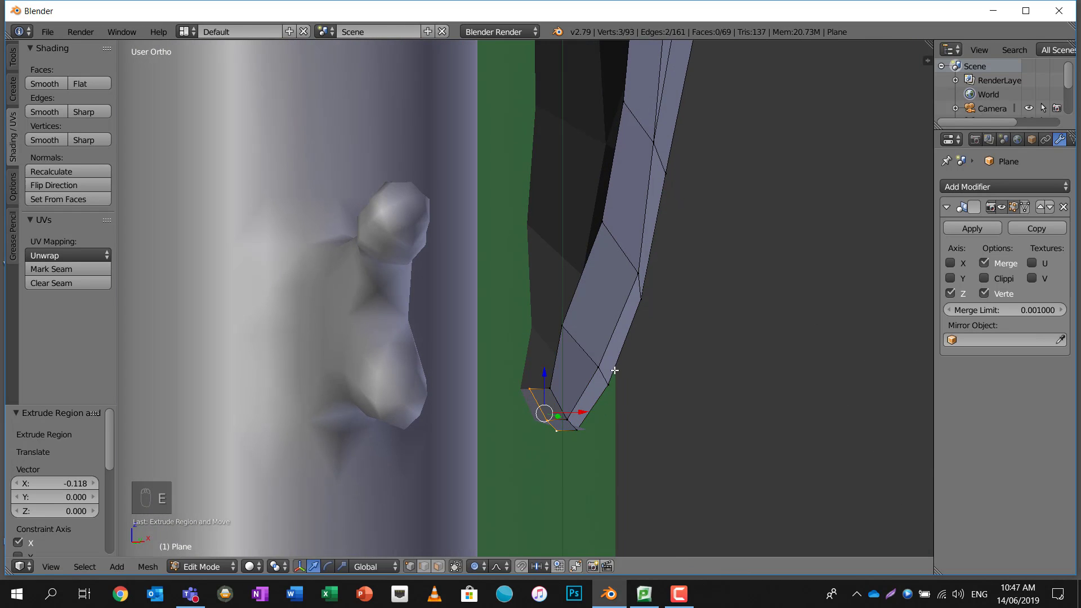
Move the extruded tip vertices 0.167 along X with Mirror clipping enabled and proportional editing off
click(998, 280)
key(g)
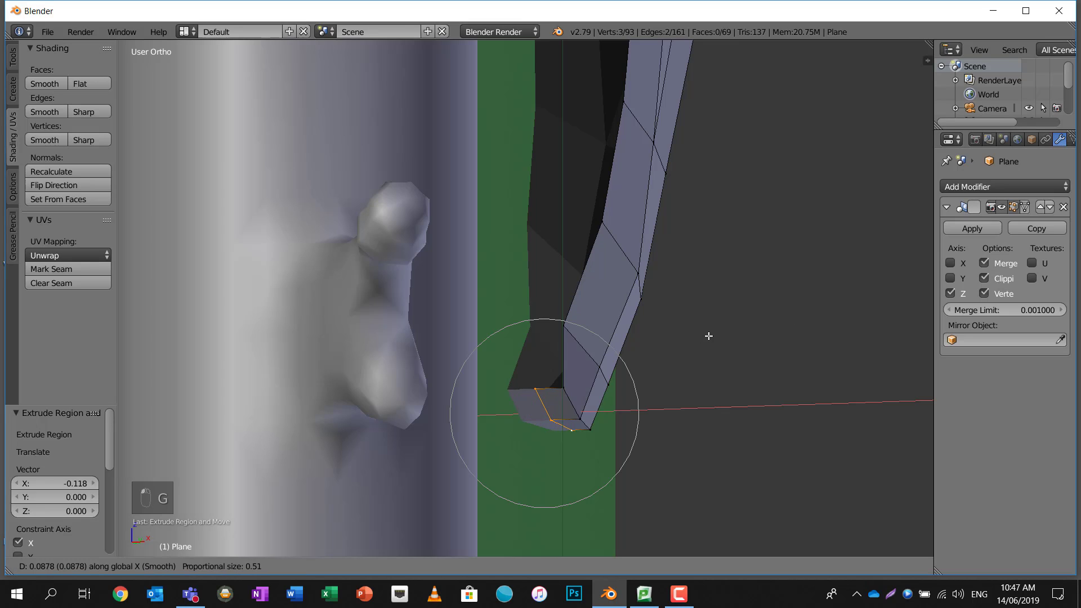
right_click(709, 336)
key(o)
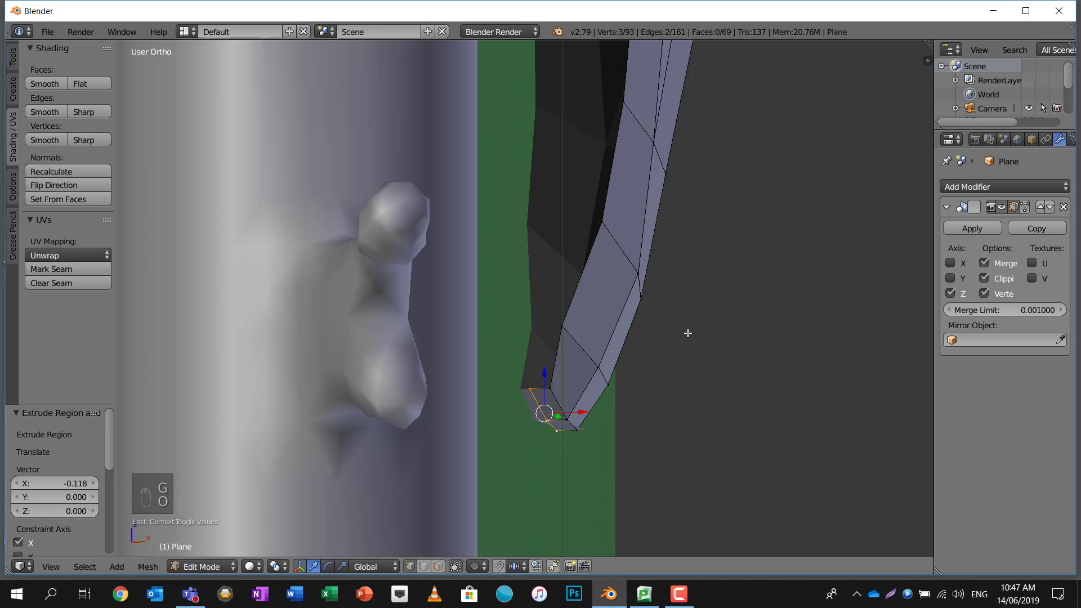
key(g)
key(x)
click(690, 330)
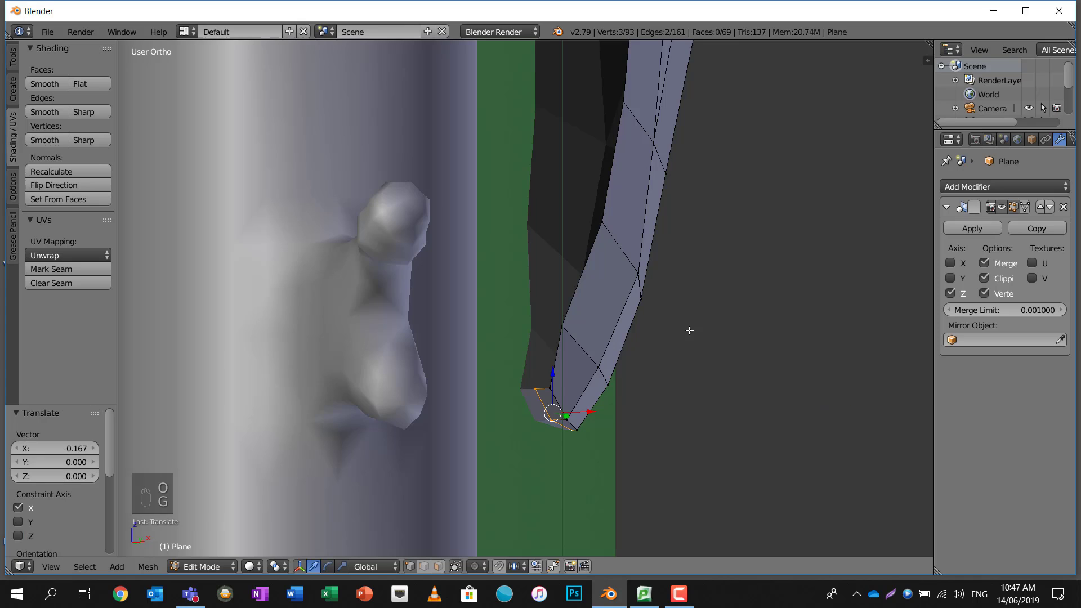
Select the eight vertices along the hook's inner edge, from just above the tip up to the underside of the blade
middle_drag(689, 330, 568, 423)
right_click(558, 368)
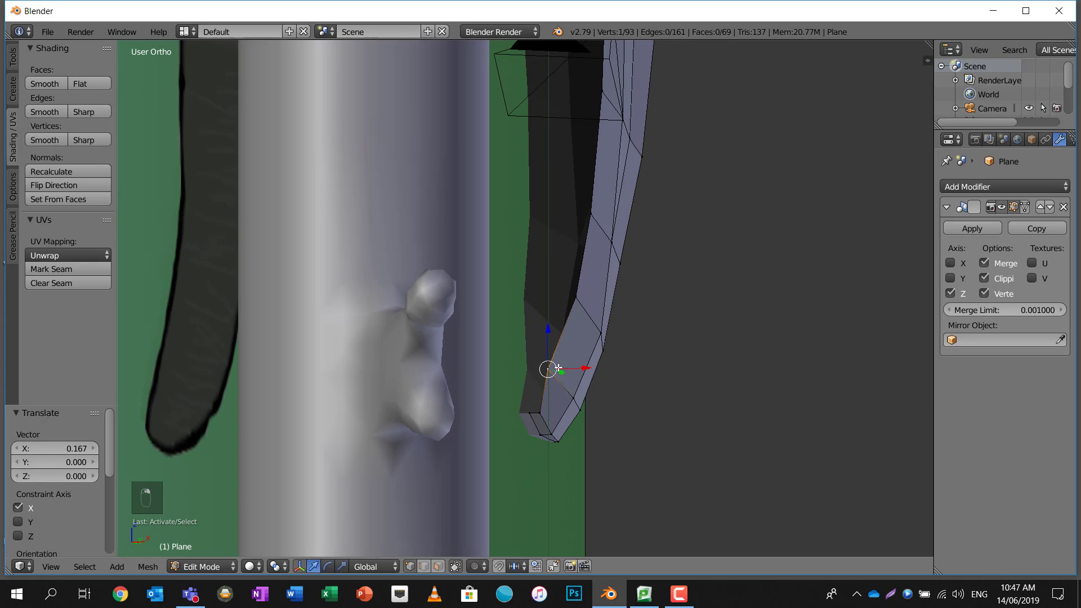
shift+right_click(585, 305)
shift+right_click(618, 227)
shift+right_click(604, 238)
shift+right_click(586, 217)
scroll(599, 193, up, 7)
shift+right_click(551, 294)
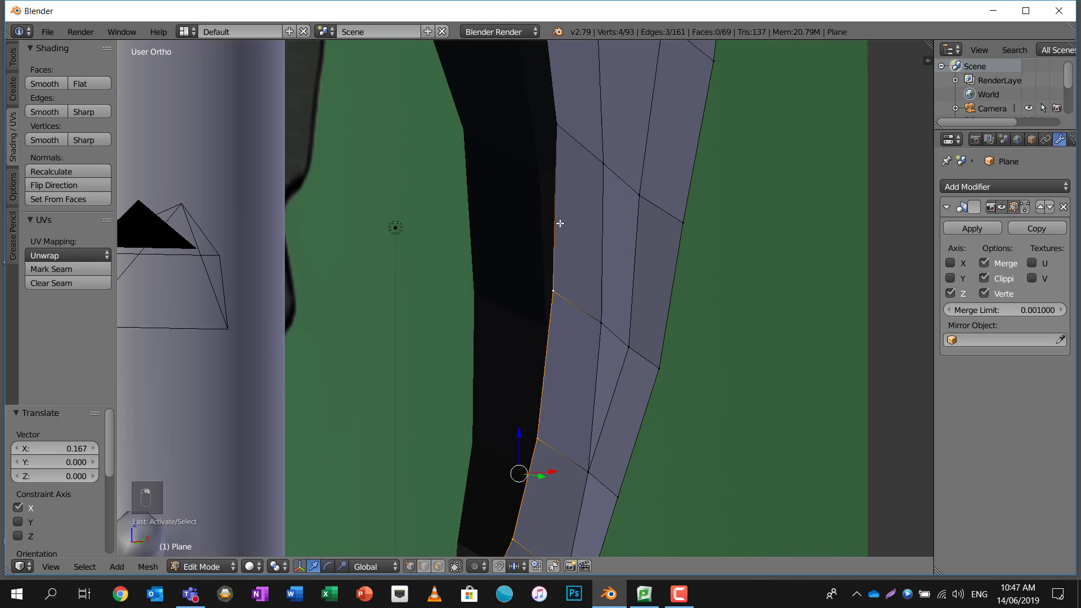
shift+right_click(556, 123)
scroll(556, 122, down, 3)
shift+right_click(529, 112)
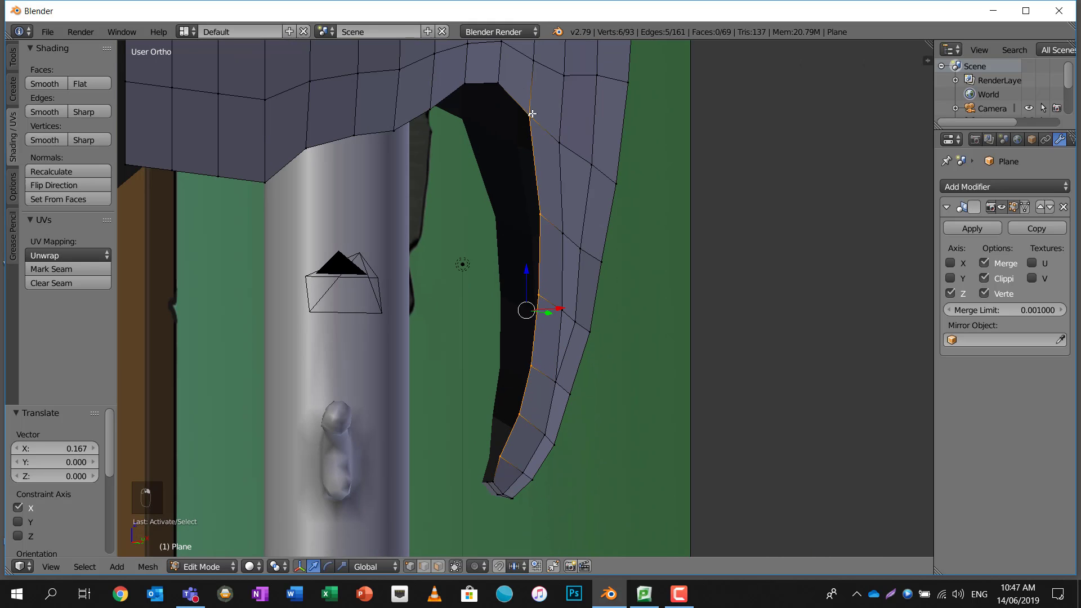
shift+right_click(484, 85)
middle_drag(469, 97, 439, 59)
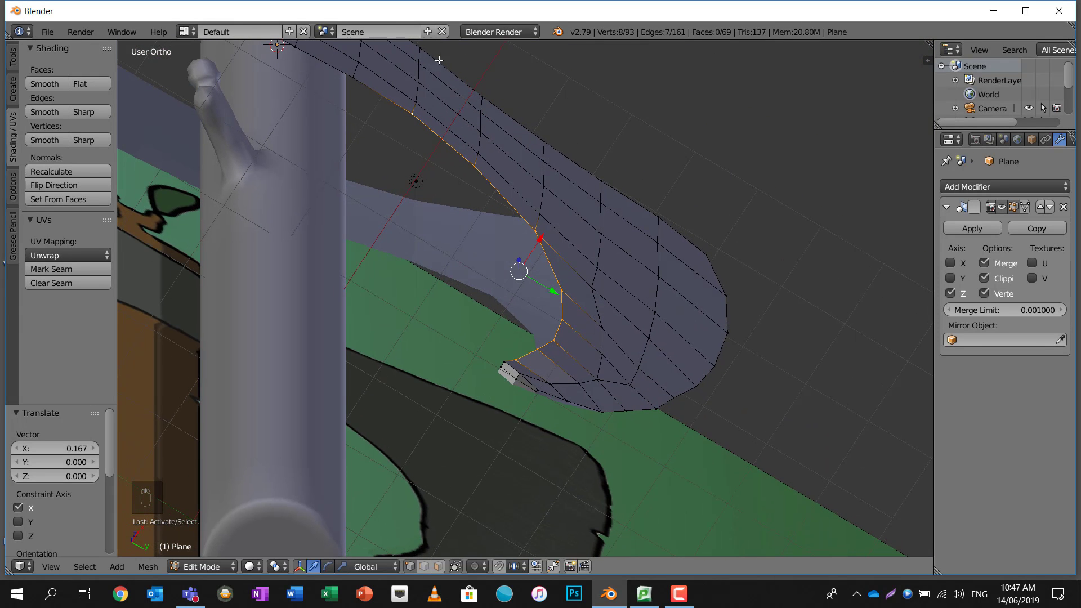
key(g)
key(x)
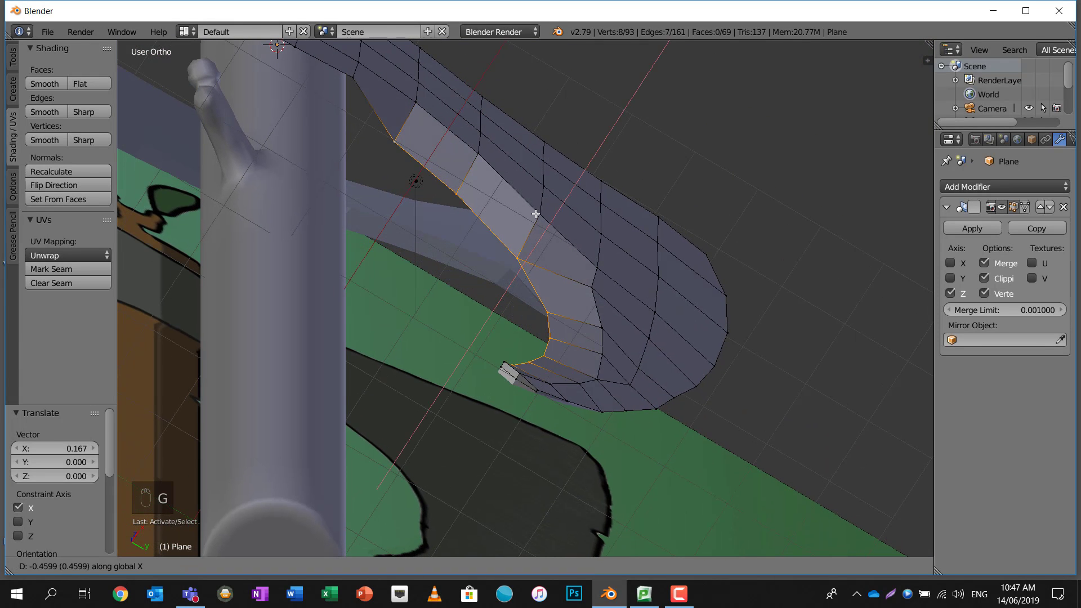
right_click(536, 213)
key(o)
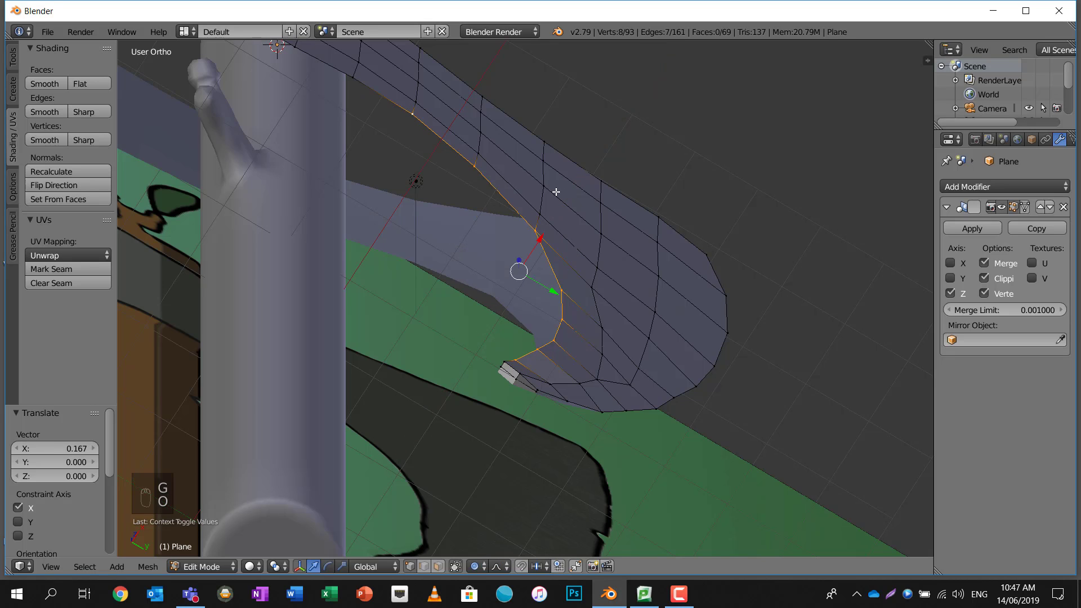
key(e)
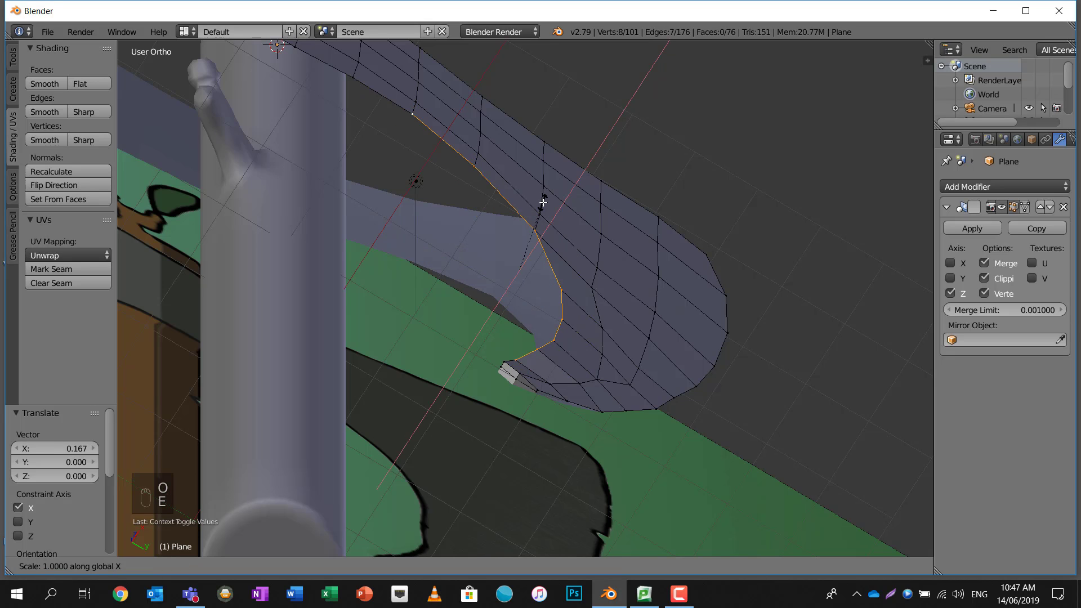
right_click(527, 233)
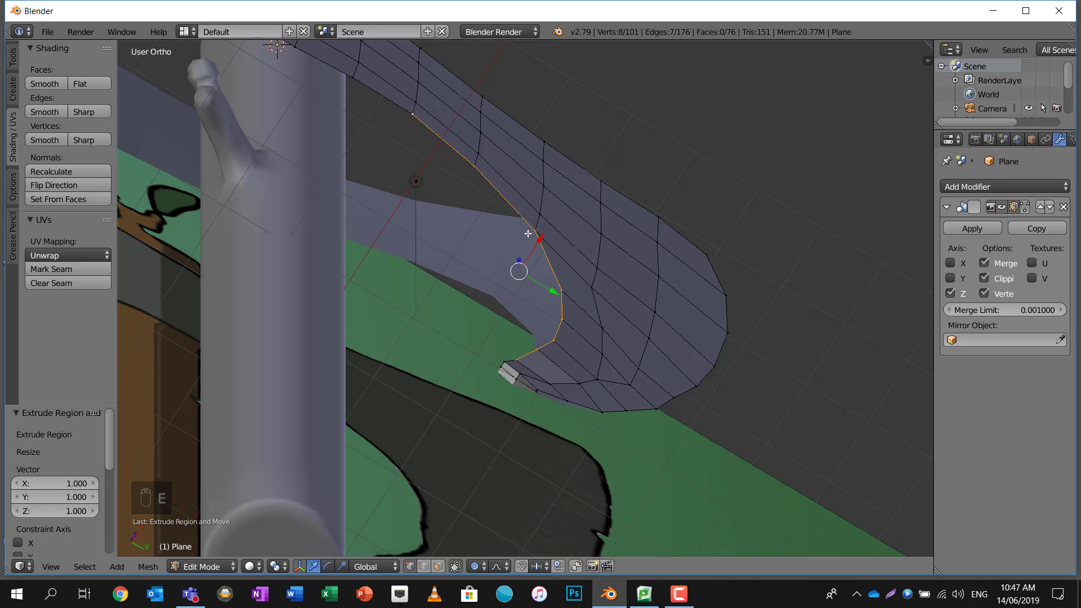
key(ctrl+z)
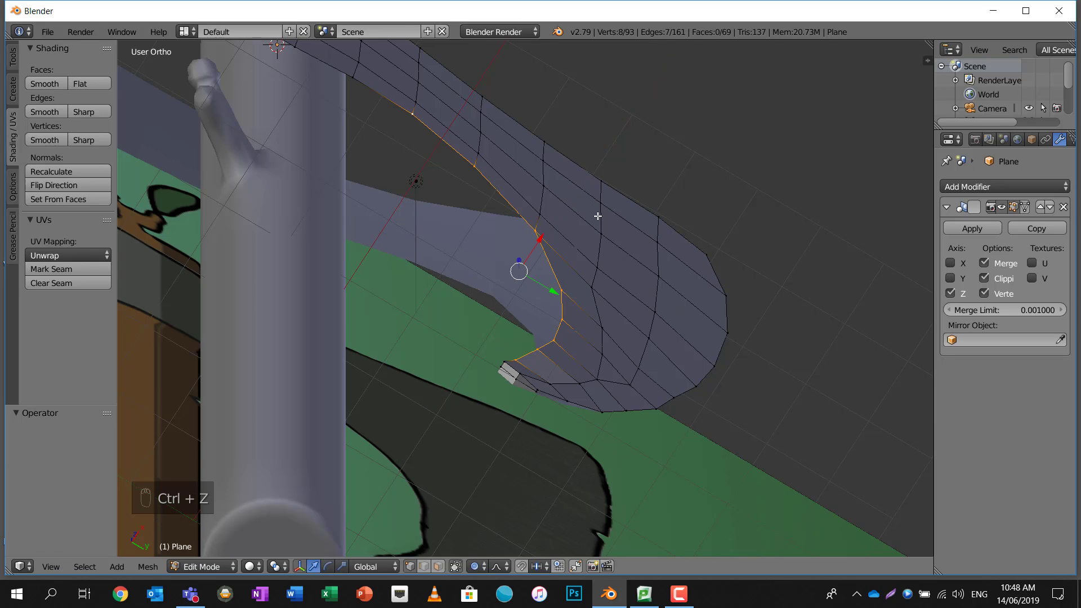
Extrude the hook's selected inner edge -1.3 along X toward the mirrored half
key(e)
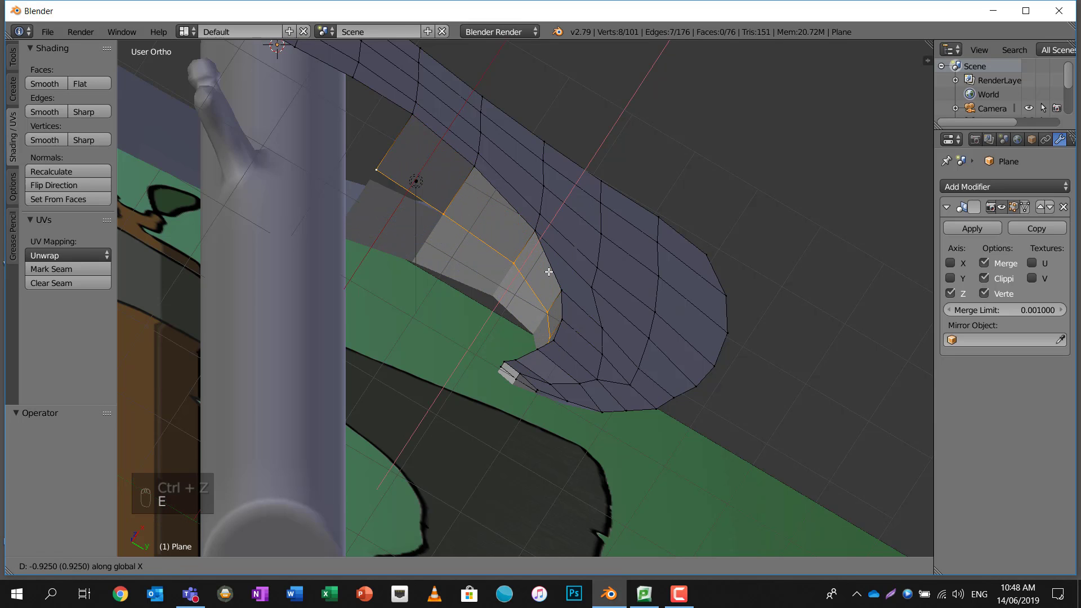
click(536, 287)
middle_drag(536, 288, 384, 221)
scroll(501, 313, down, 5)
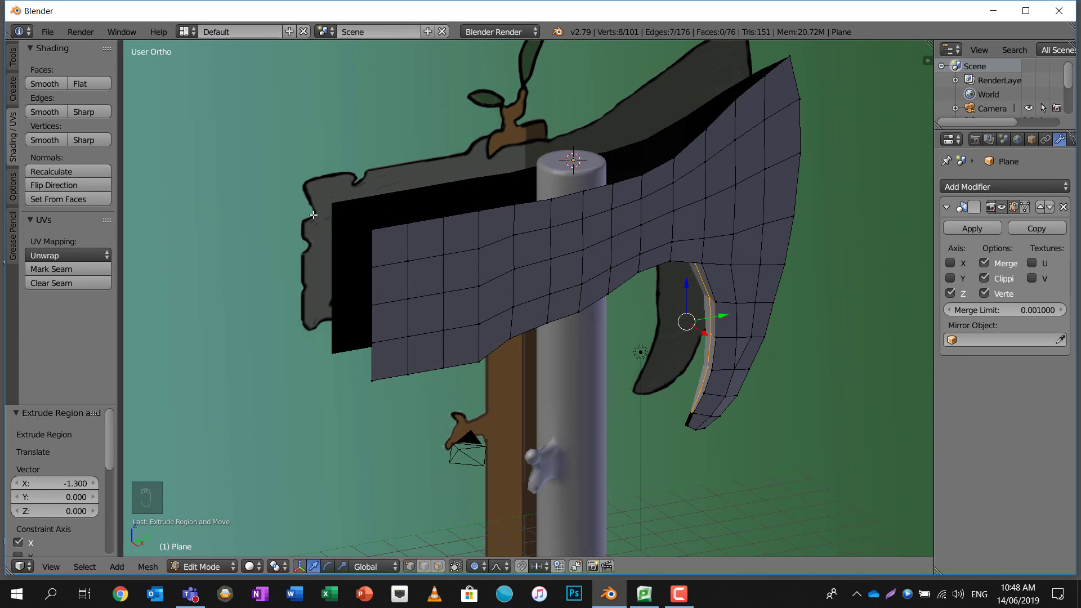
middle_drag(374, 230, 408, 230)
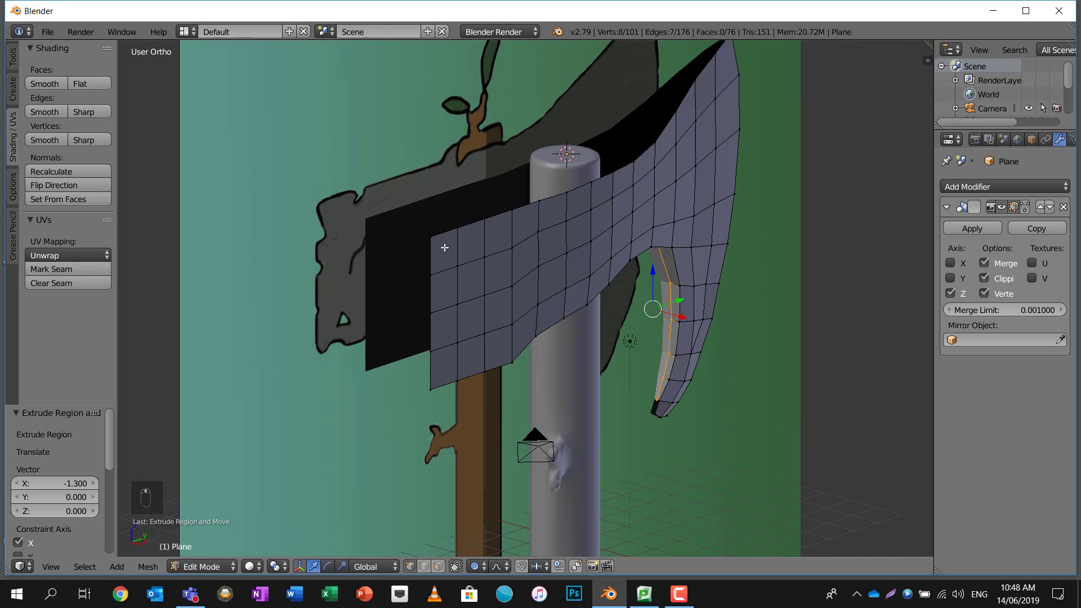
Circle-select the end, upper and lower border vertices of the axe head's square back and extrude them -2.244 along X
key(a)
key(c)
drag(428, 231, 426, 401)
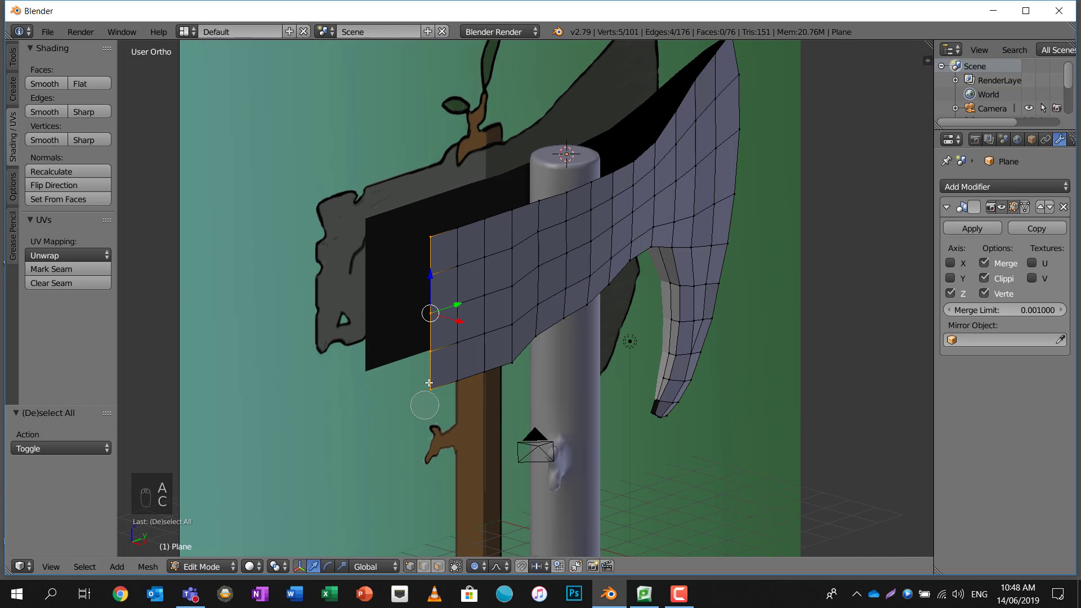
key(Escape)
key(c)
drag(437, 229, 509, 206)
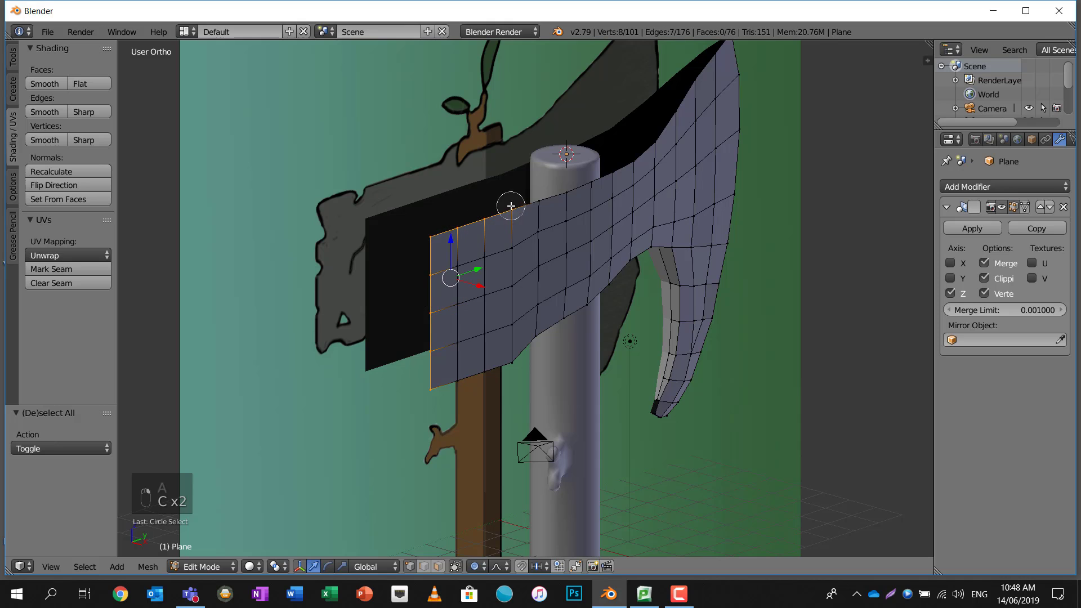
key(Escape)
middle_drag(509, 222, 476, 315)
key(c)
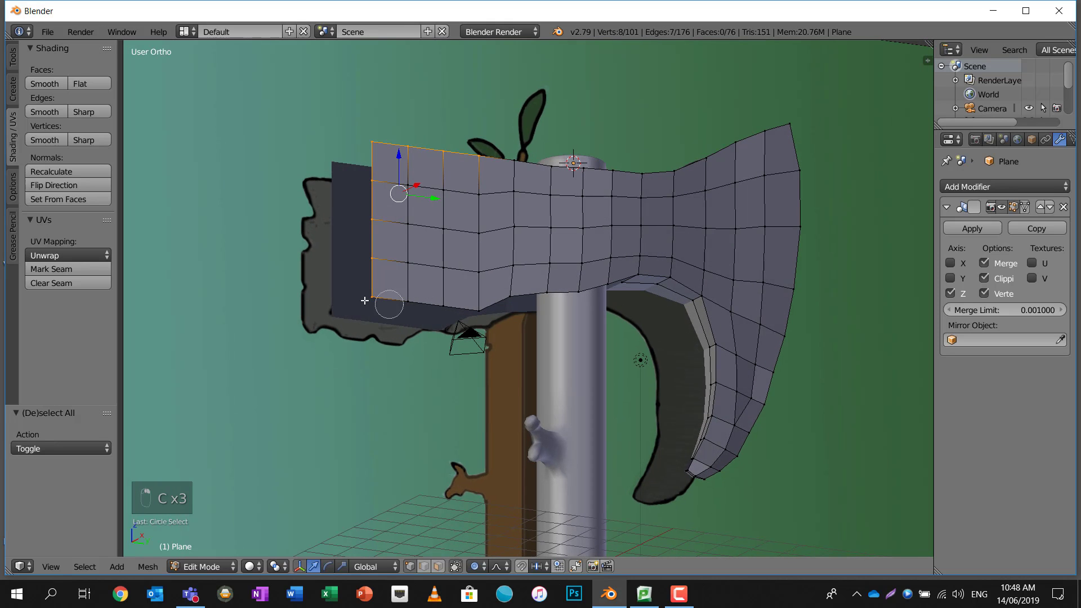
middle_drag(381, 301, 370, 297)
drag(369, 297, 481, 310)
key(Escape)
mouse_move(482, 310)
middle_down()
mouse_move(497, 330)
mouse_move(539, 327)
middle_up()
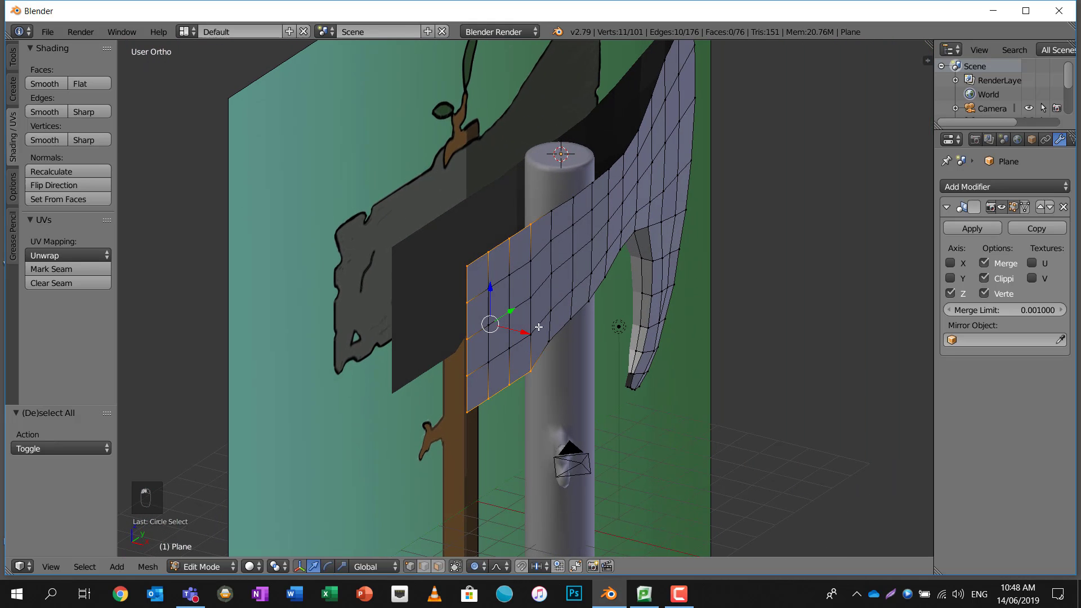
key(e)
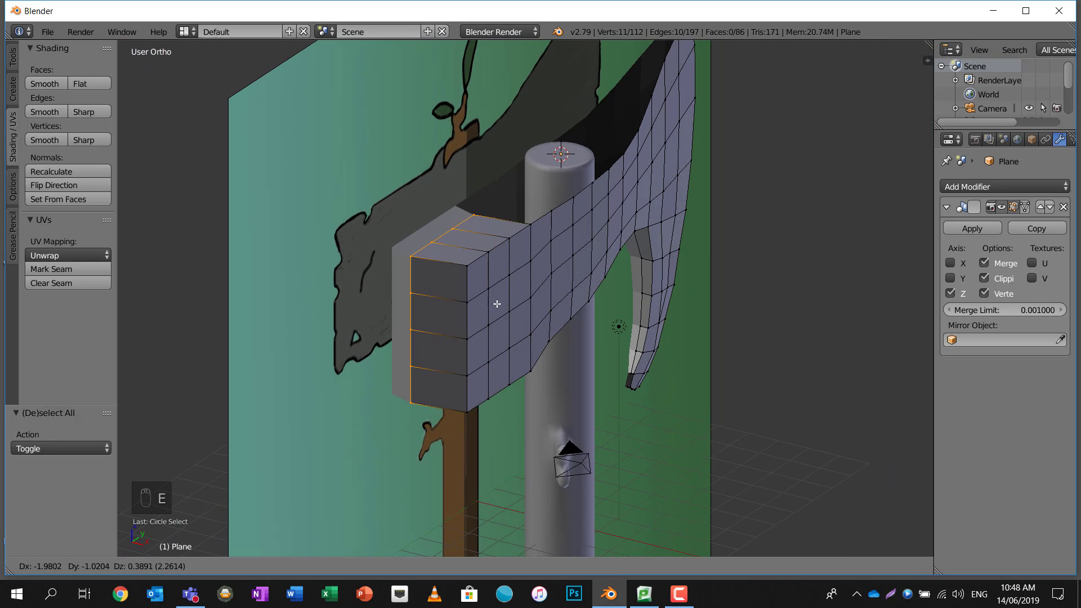
key(x)
click(469, 316)
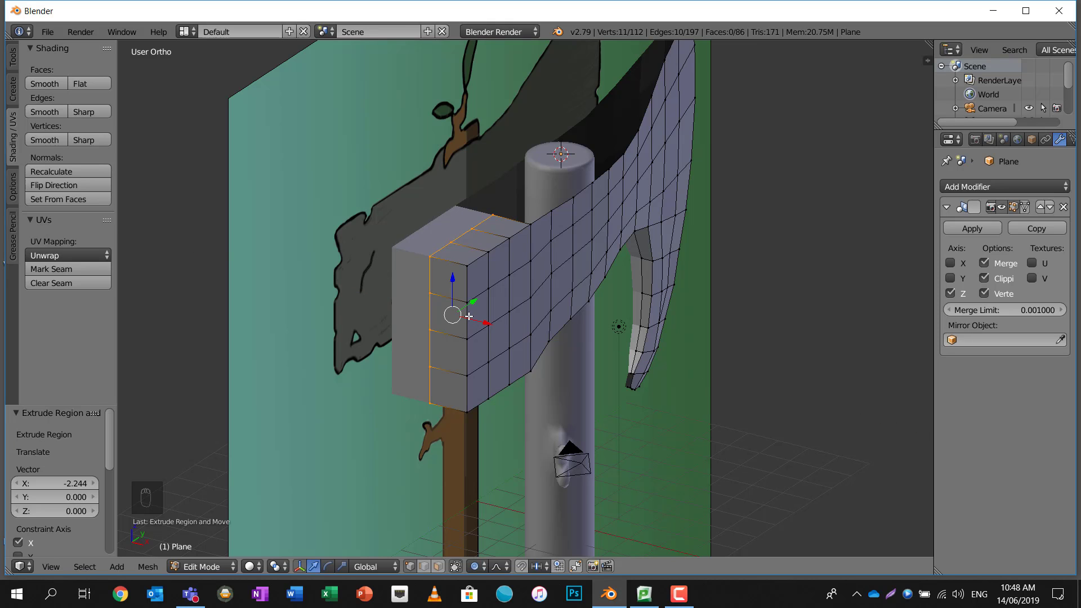
Circle-select the six upper border vertices from the handle's blade side to the blade tip and extrude them -2.331 along X
mouse_move(700, 304)
middle_down()
mouse_move(571, 405)
mouse_move(550, 399)
mouse_move(576, 355)
middle_up()
key(a)
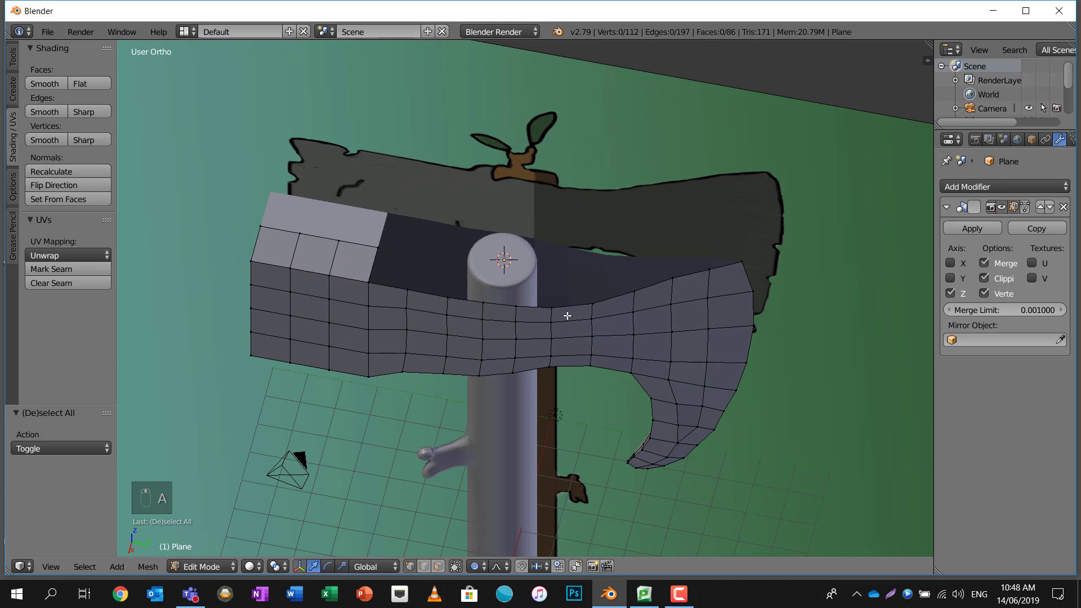
key(c)
mouse_move(557, 302)
mouse_down()
mouse_move(633, 294)
mouse_move(732, 259)
mouse_up()
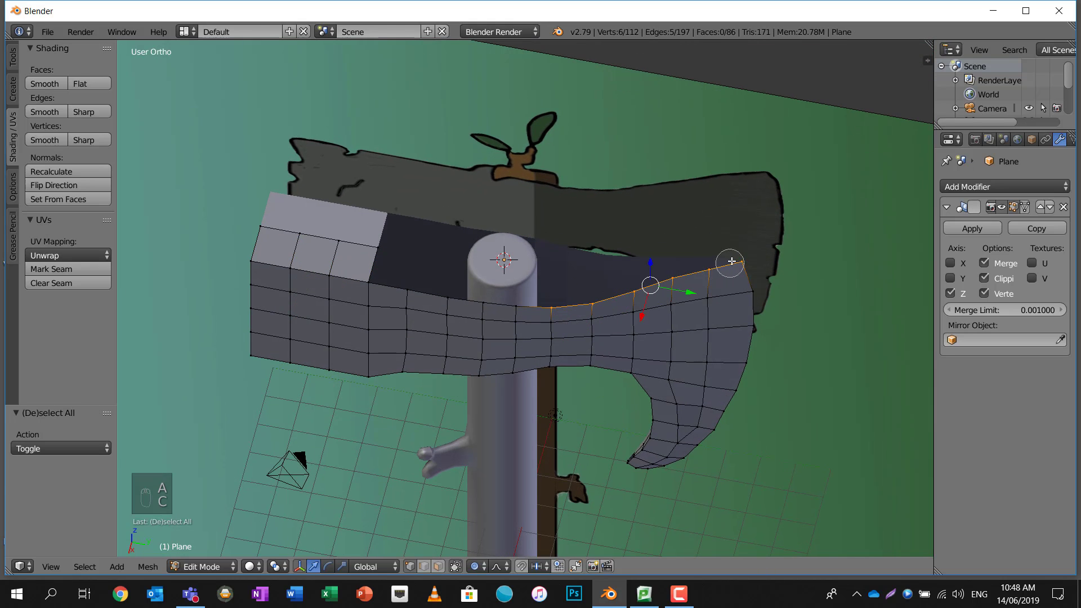
right_click(731, 258)
middle_drag(731, 259, 715, 290)
key(e)
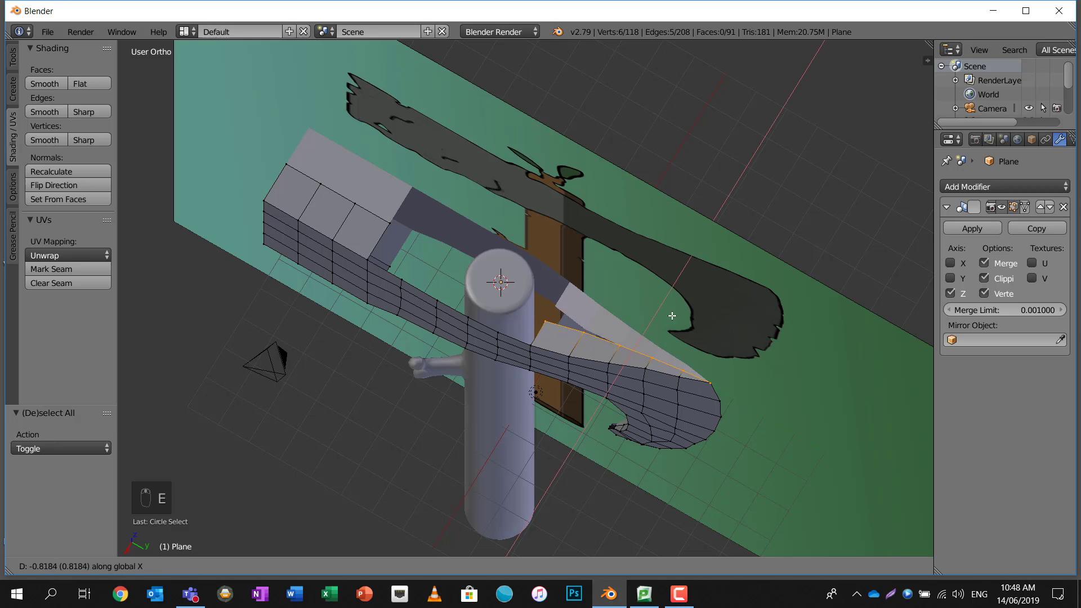
click(714, 295)
shift+middle_drag(630, 324, 646, 324)
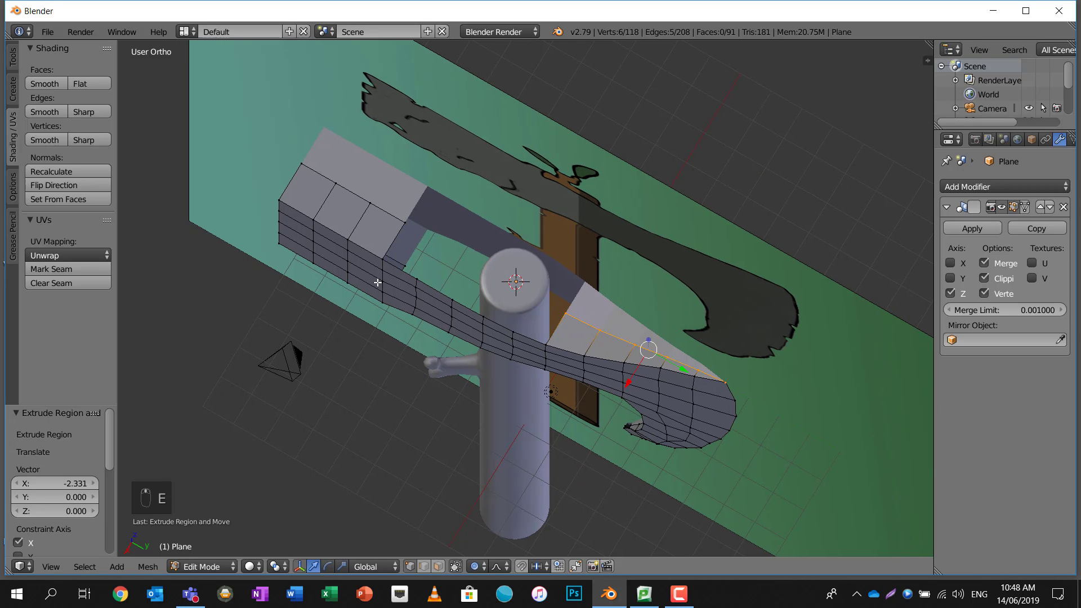
Select two neighbouring upper border vertices between the square back and the handle and extrude them -2.225 along X
right_click(417, 277)
key(c)
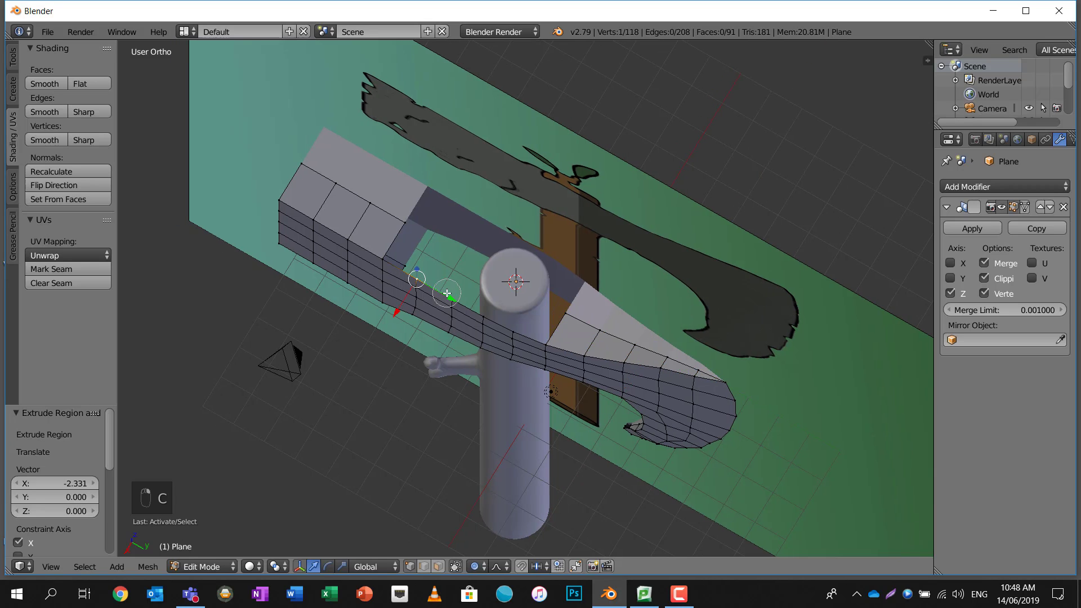
key(c)
click(452, 293)
right_click(453, 290)
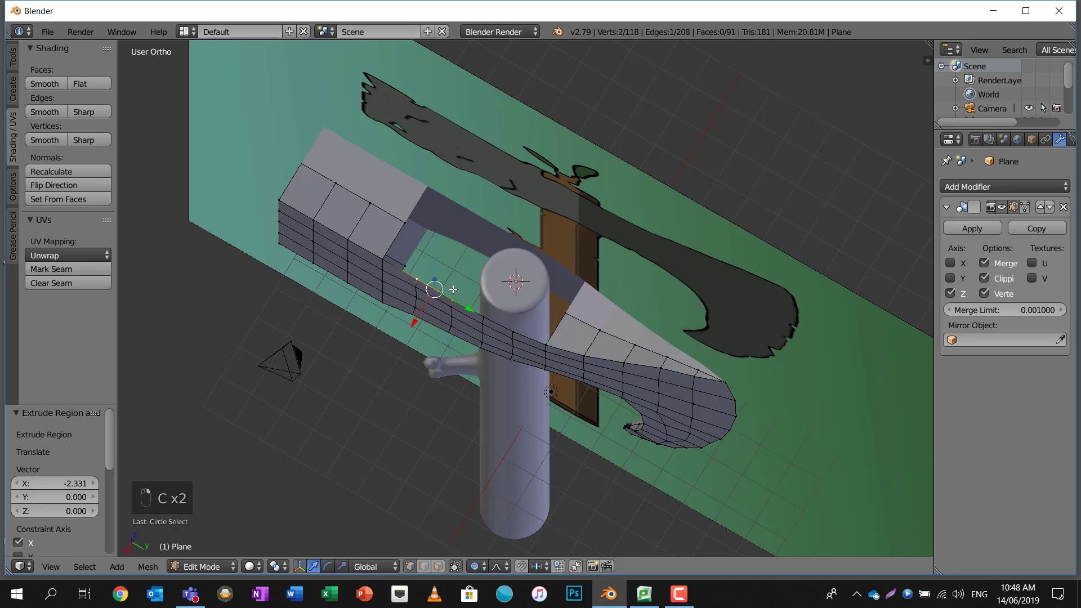
key(e)
key(x)
click(514, 234)
middle_drag(422, 280, 441, 259)
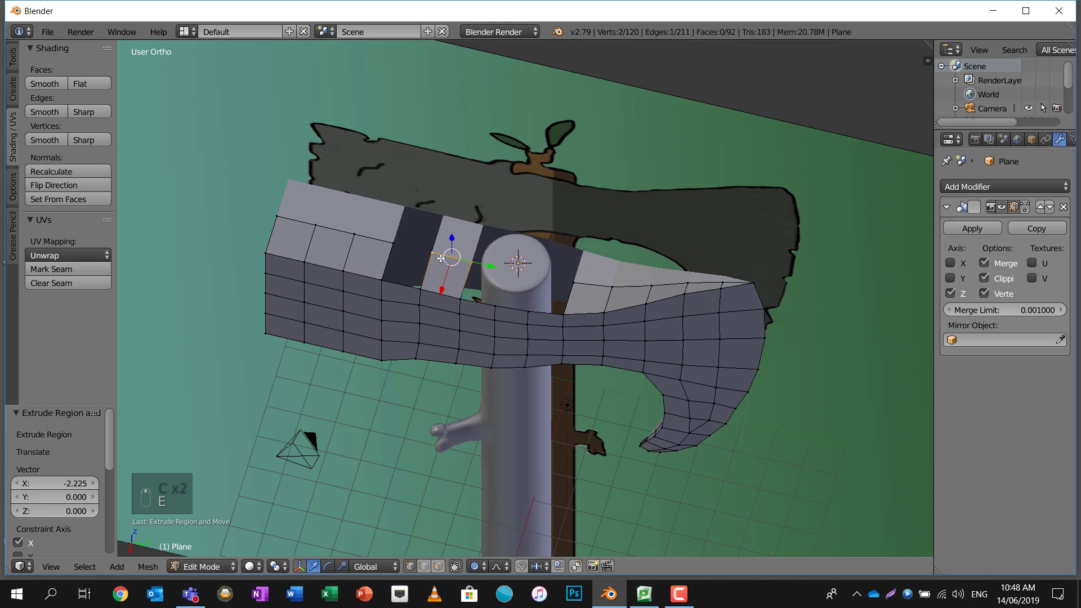
Select the four corner vertices of the gap between the square back's top and the extruded strip, and fill it with a face
scroll(388, 242, up, 5)
key(a)
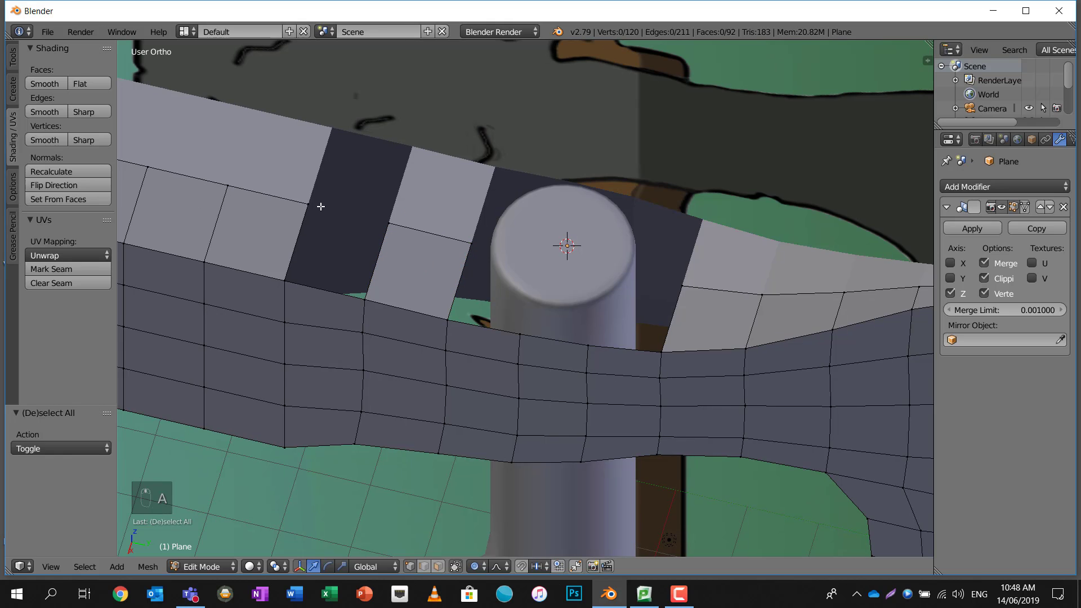
key(c)
click(308, 204)
click(285, 284)
click(363, 300)
click(391, 221)
right_click(401, 218)
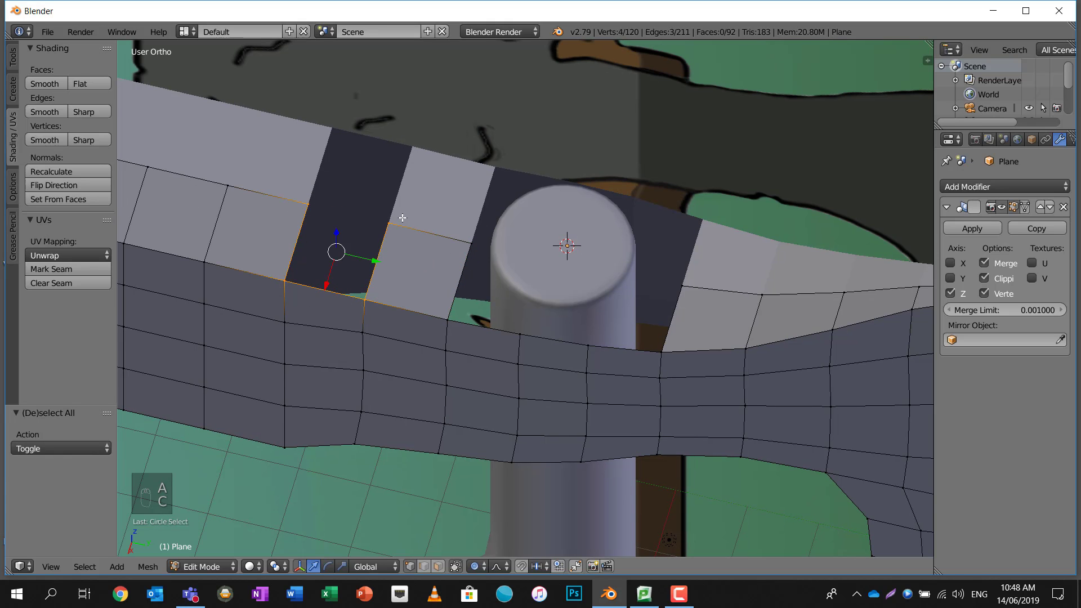
key(f)
Switch to the handle's Cylinder object in edit mode and select the outer edge loop around its top
middle_drag(420, 217, 457, 258)
middle_drag(650, 265, 609, 354)
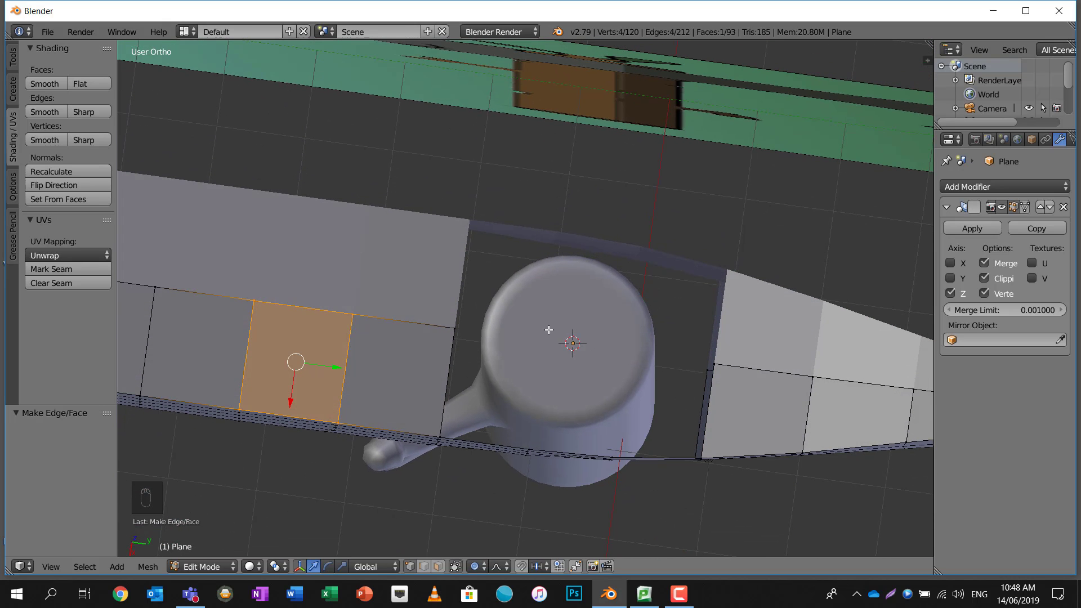
middle_drag(549, 330, 585, 249)
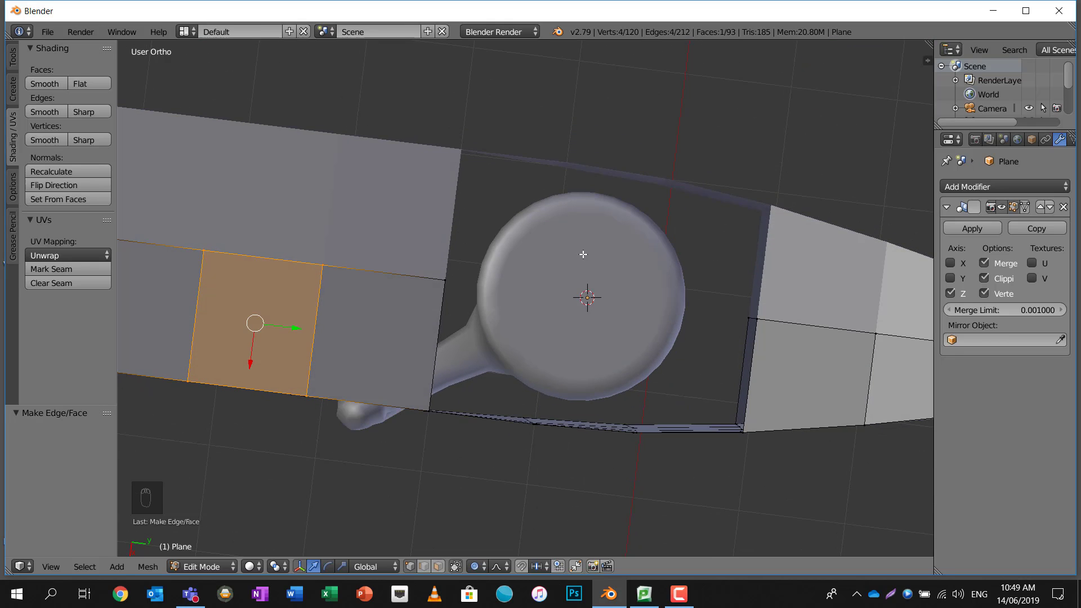
key(KP_7)
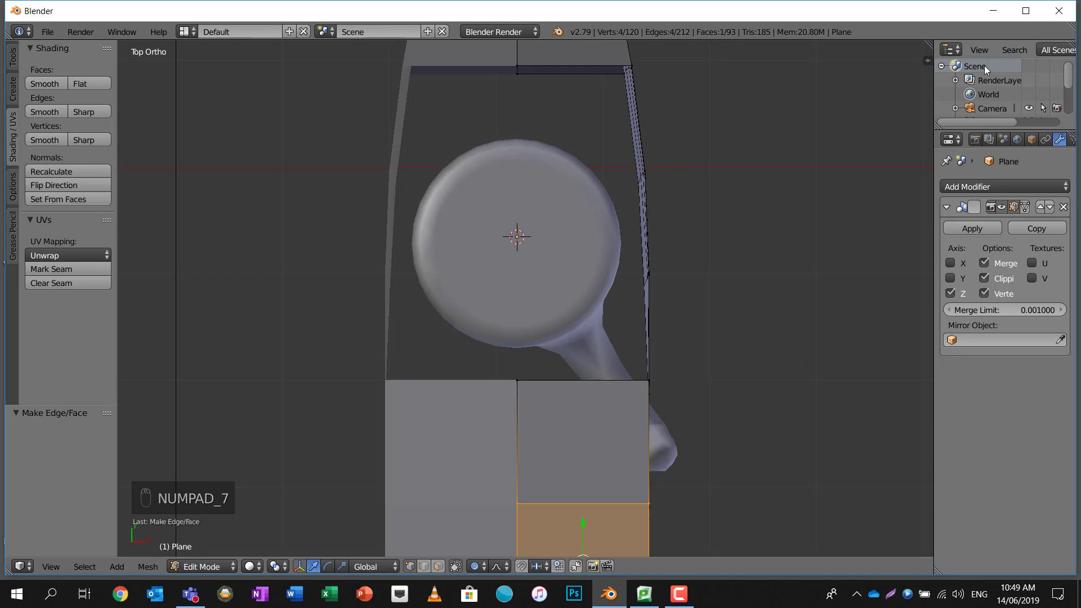
scroll(978, 102, down, 3)
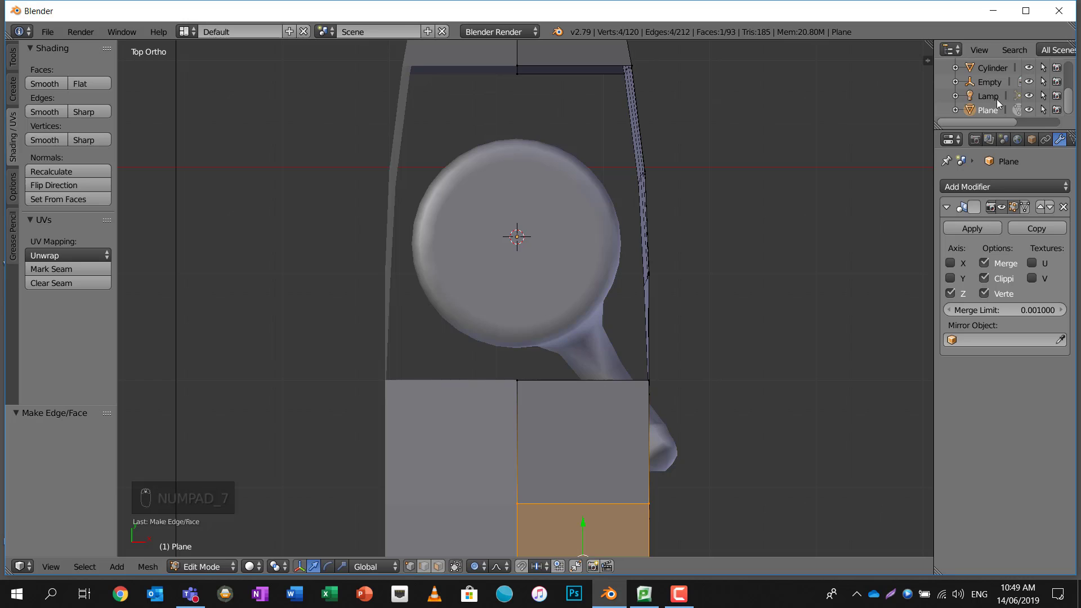
click(992, 71)
key(Tab)
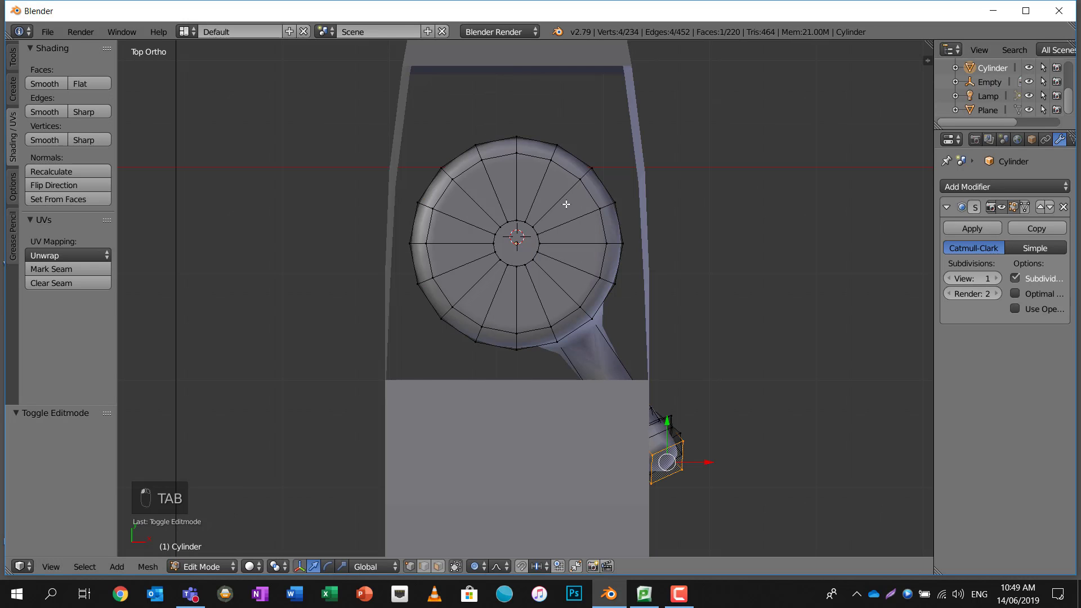
alt+right_click(457, 155)
middle_drag(503, 167, 495, 167)
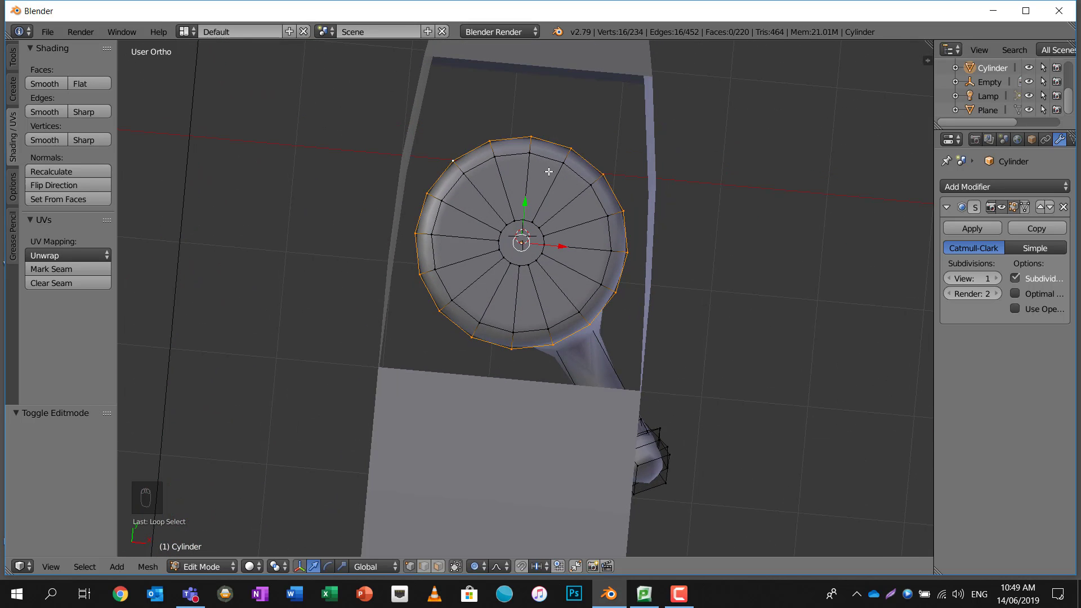
Duplicate the handle's selected edge loop in place and separate the copy into its own object
key(shift+d)
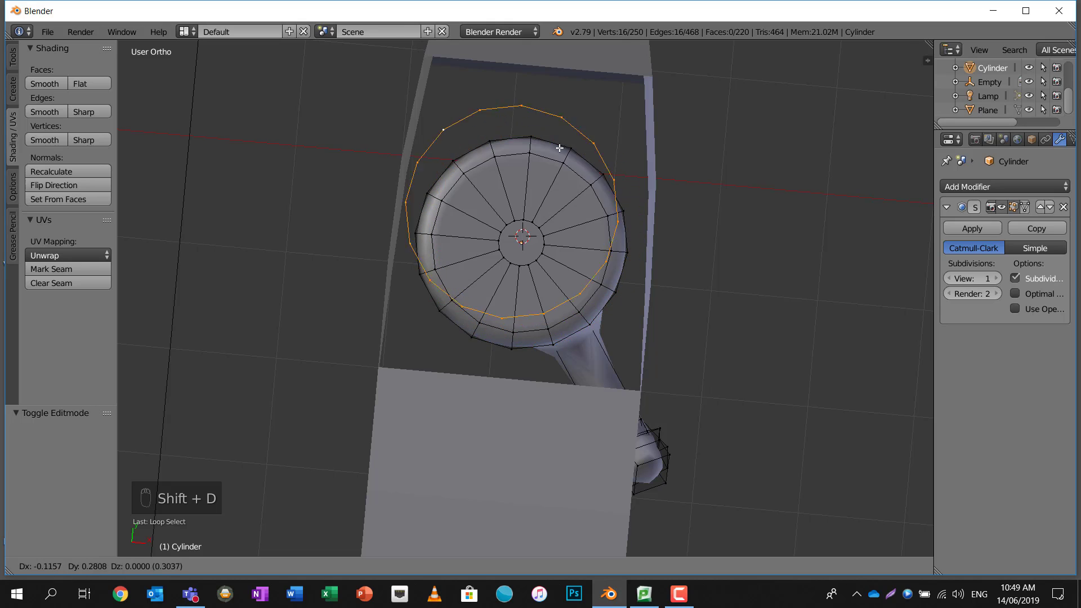
right_click(573, 176)
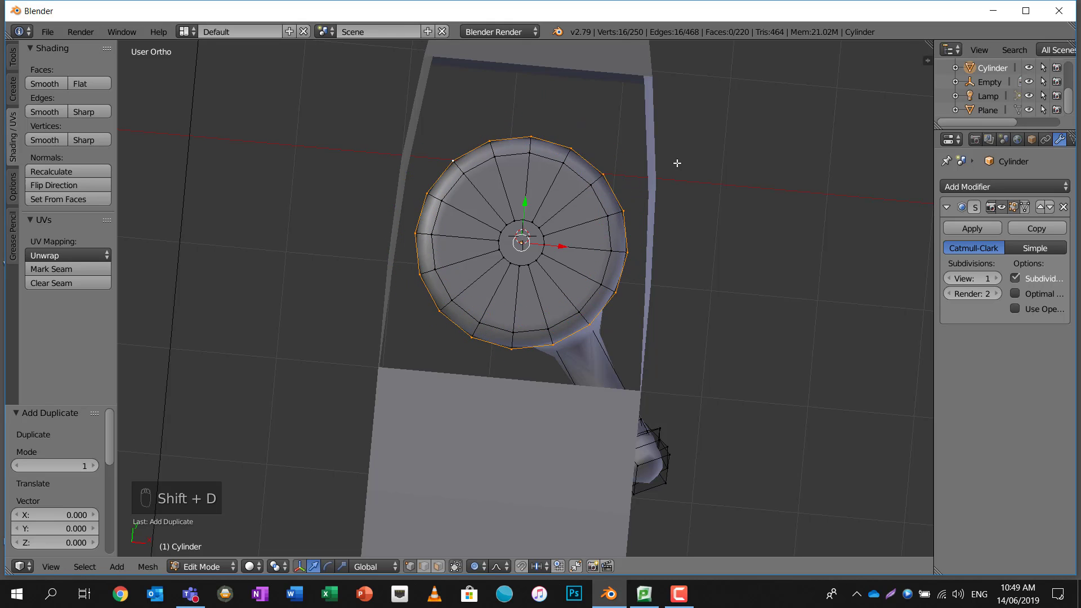
key(s)
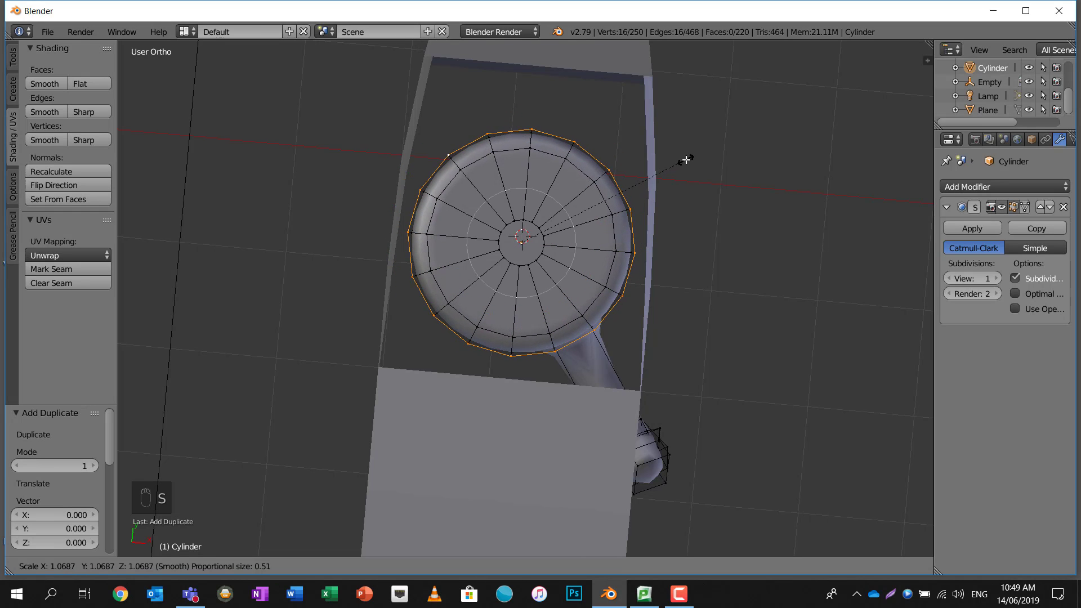
right_click(697, 138)
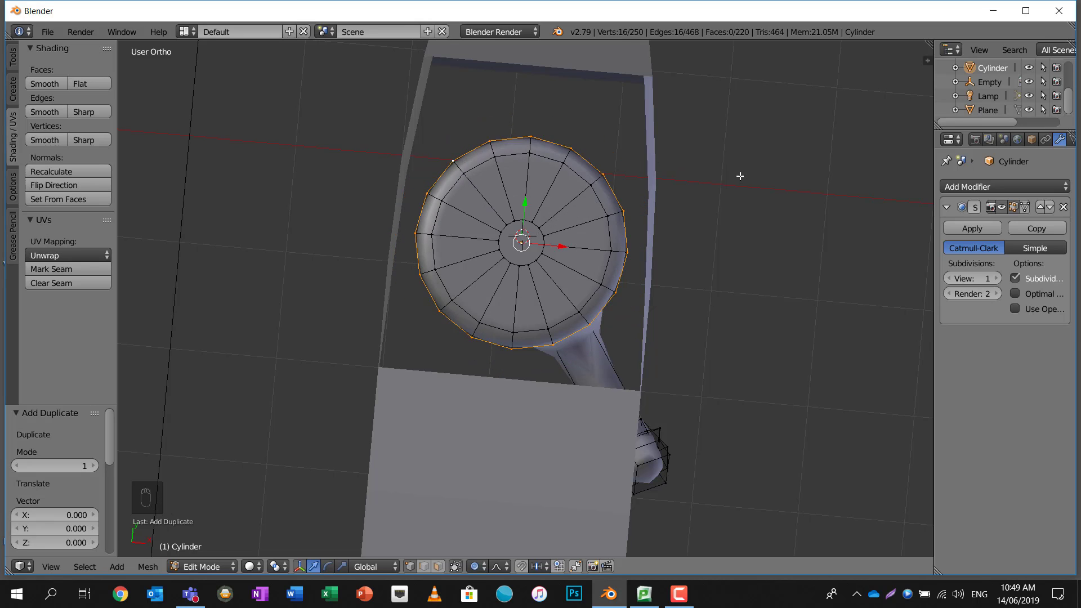
key(space)
text(sep)
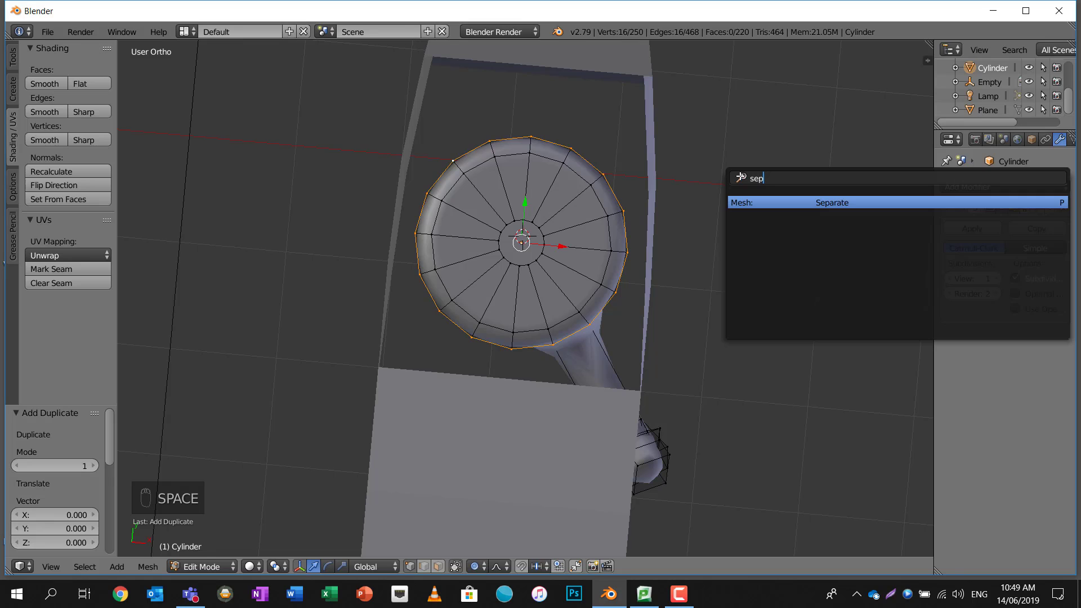
key(Return)
click(740, 177)
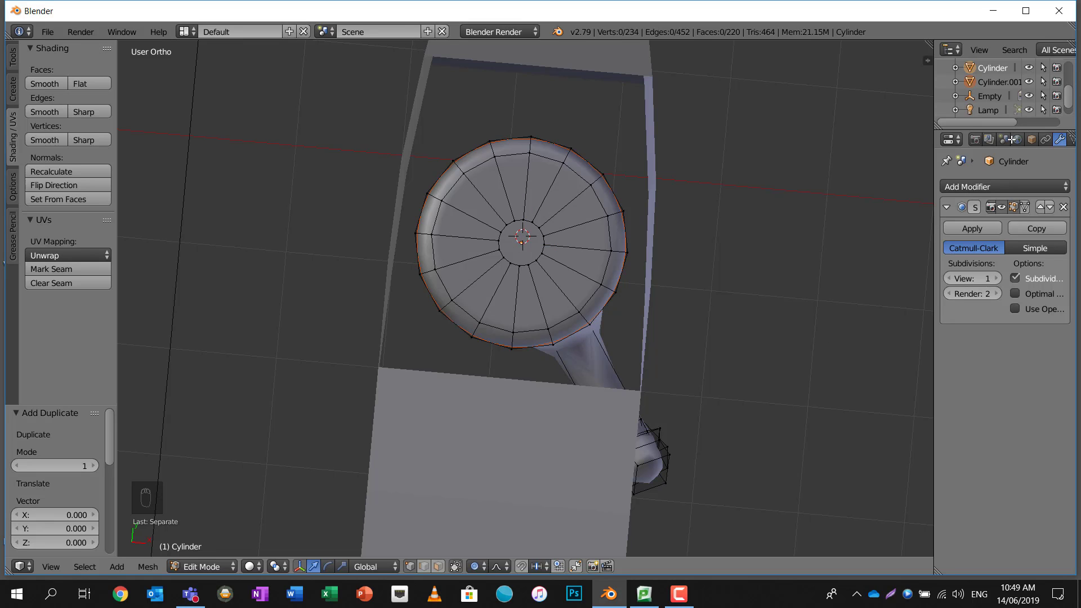
Select the separated ring Cylinder.001 and scale it up to about 1.06 so it surrounds the handle
click(997, 82)
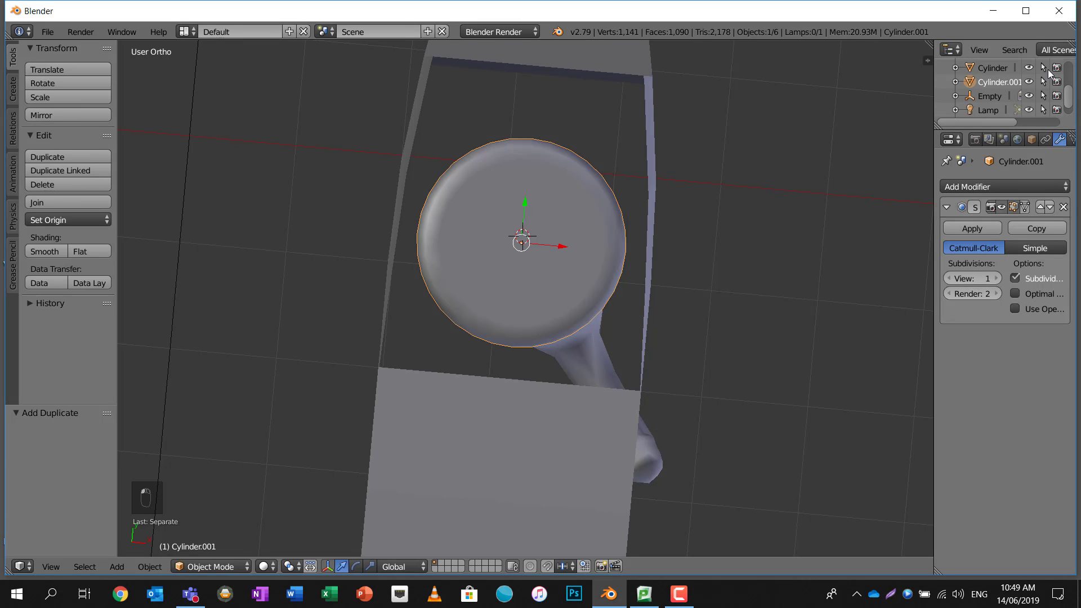
key(g)
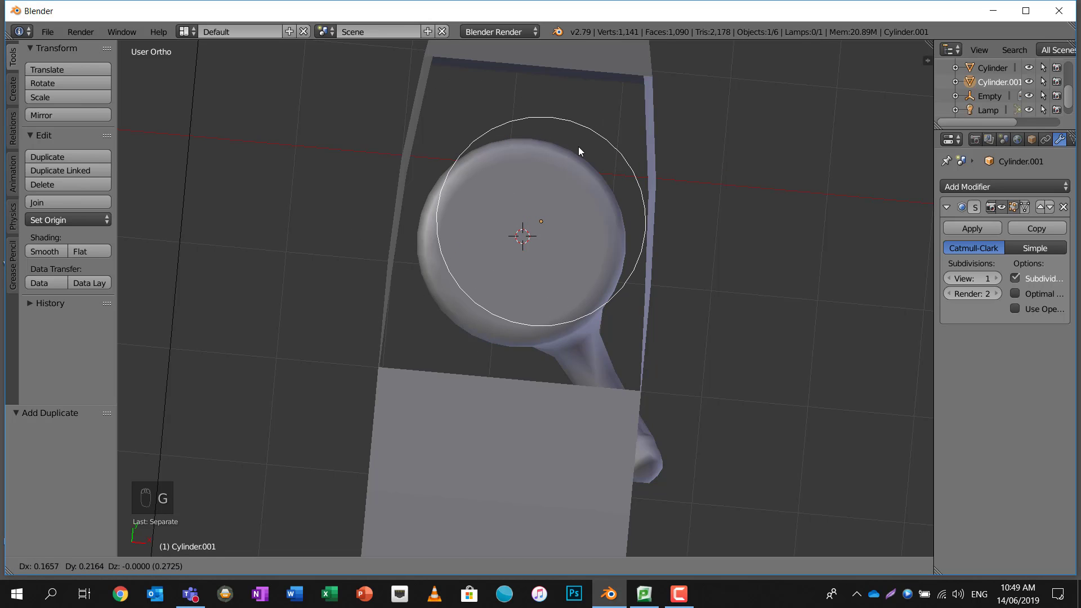
right_click(579, 146)
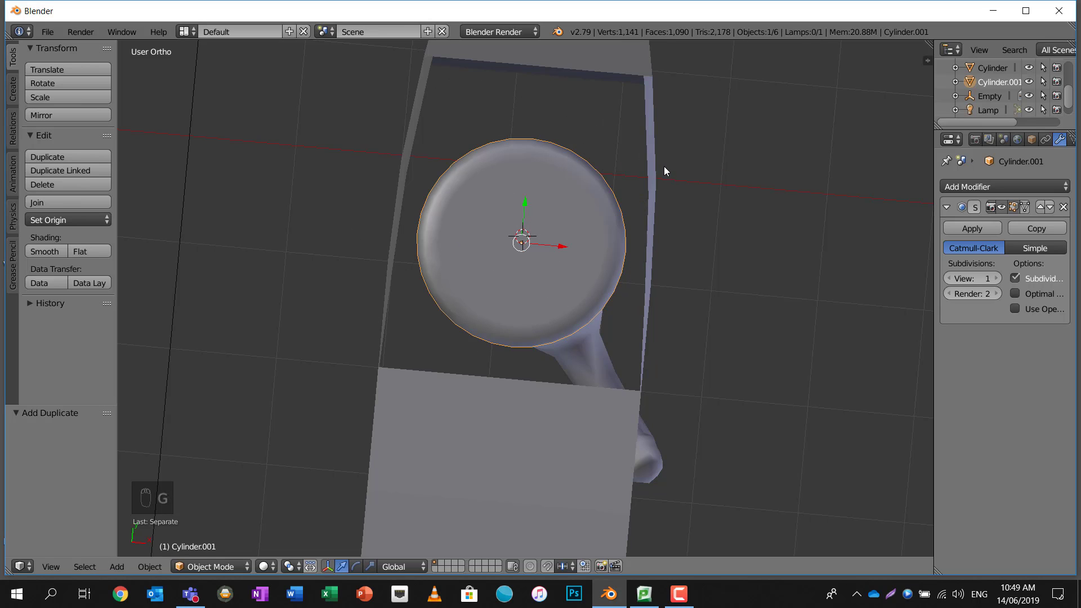
key(s)
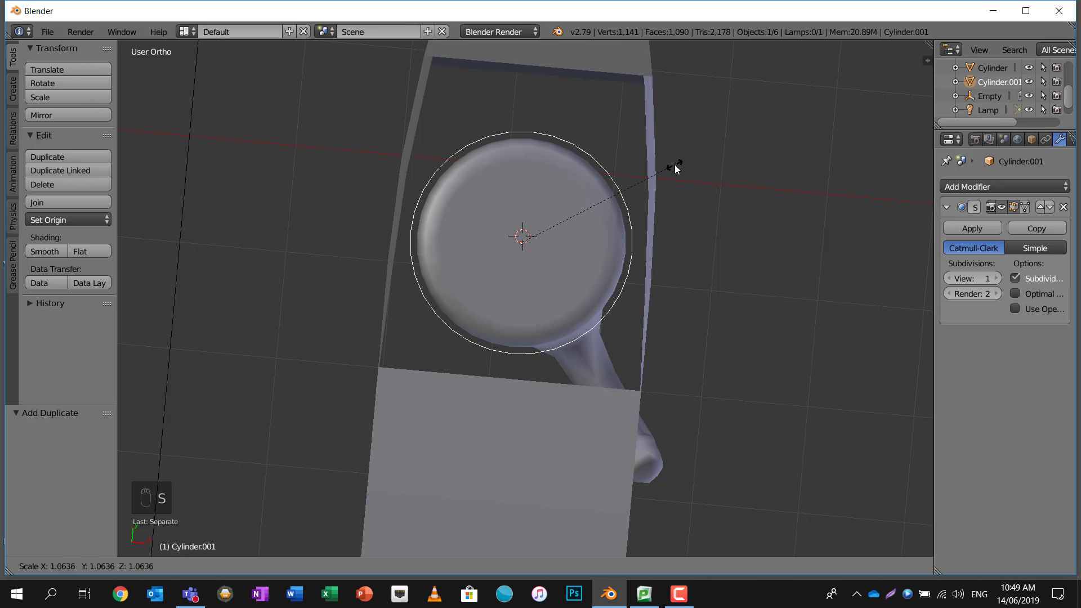
click(604, 184)
Select all linked vertices of the ring in edit mode and move them -1.108 along Z to the axe head's upper edge
key(Tab)
middle_drag(606, 186, 530, 219)
click(531, 219)
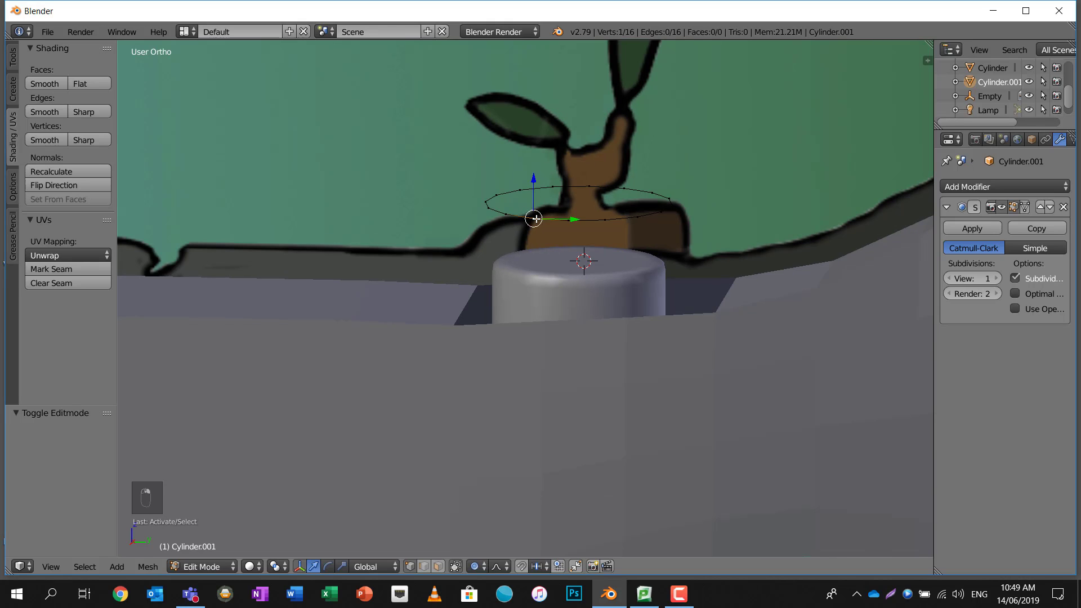
key(l)
drag(580, 165, 578, 261)
Rotate the ring -3.21° in side view to follow the slope of the axe head's upper edge
middle_drag(580, 242, 683, 227)
key(r)
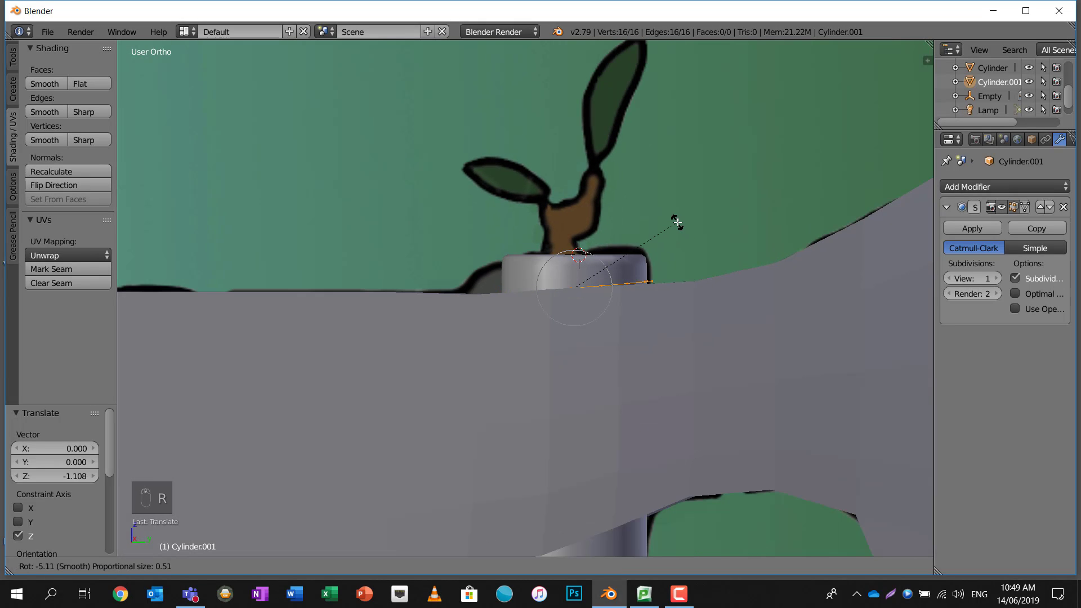
click(680, 226)
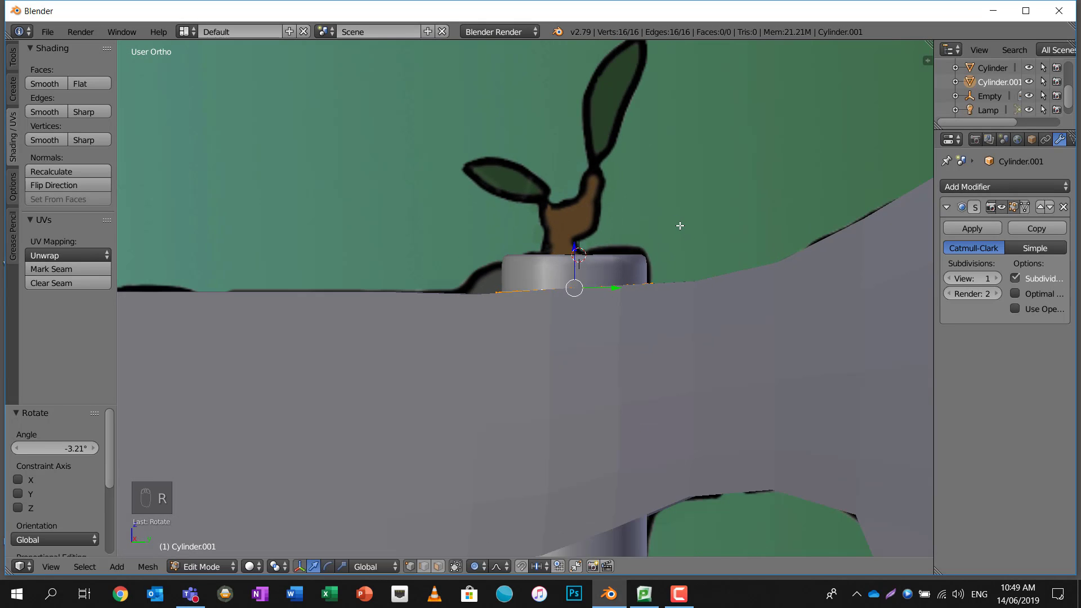
Return to object mode, add the axe head to the ring selection and join both into the Plane object
middle_drag(680, 226, 673, 199)
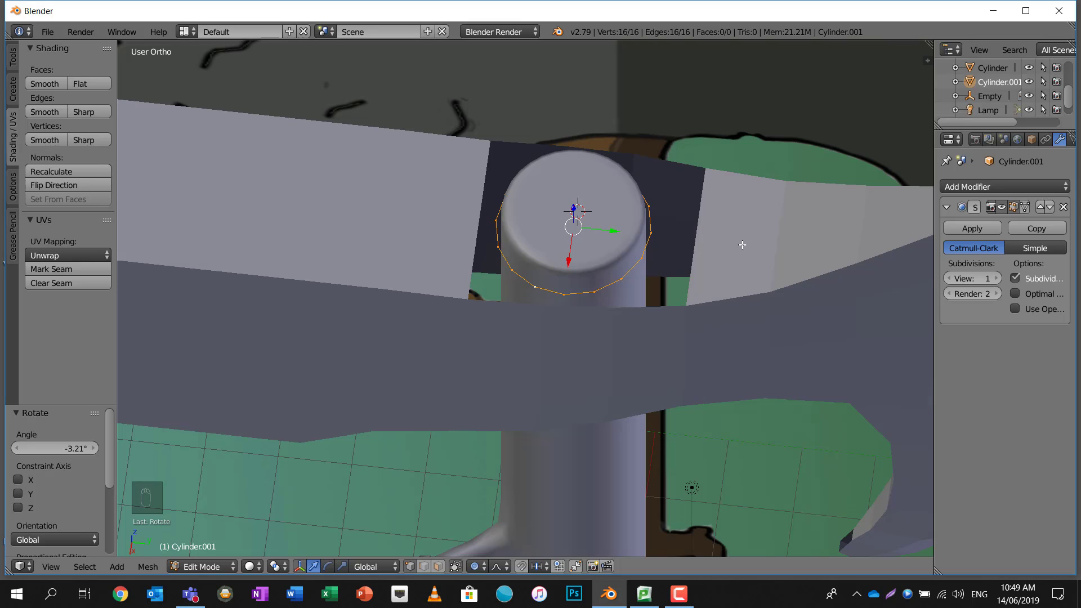
key(Tab)
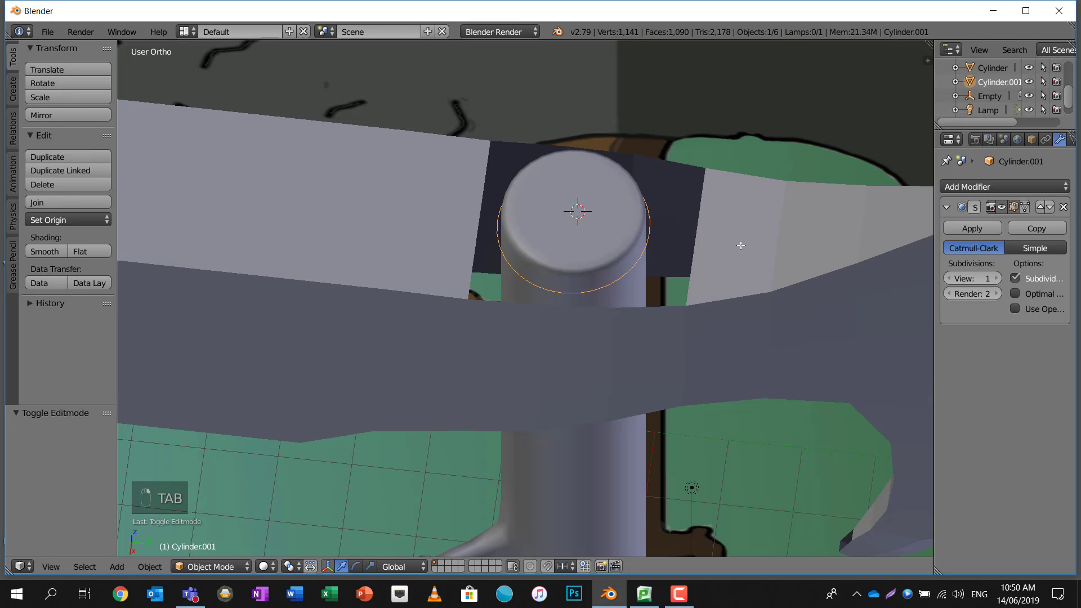
right_click(737, 244)
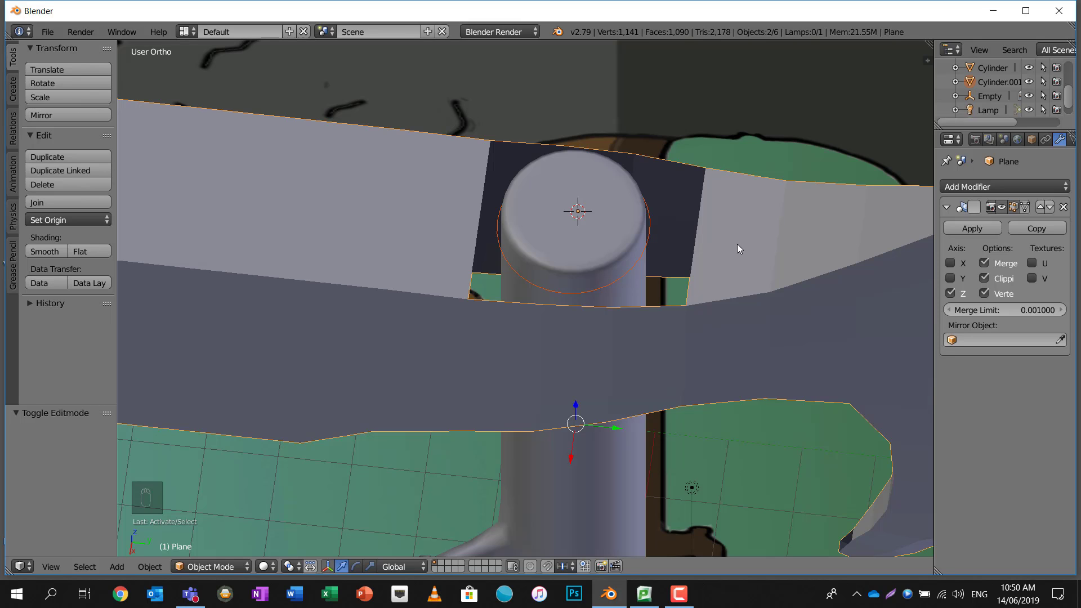
key(ctrl+j)
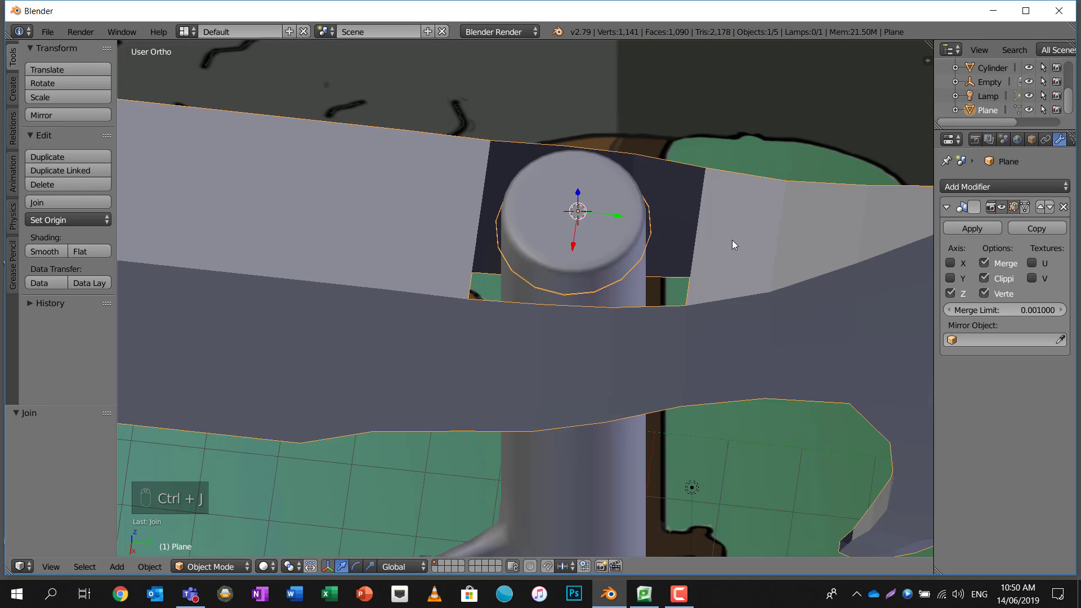
In edit mode, deselect everything, circle-select the ring's vertices on its -X half and delete them, keeping the half beside the side strip
key(Tab)
scroll(597, 247, up, 2)
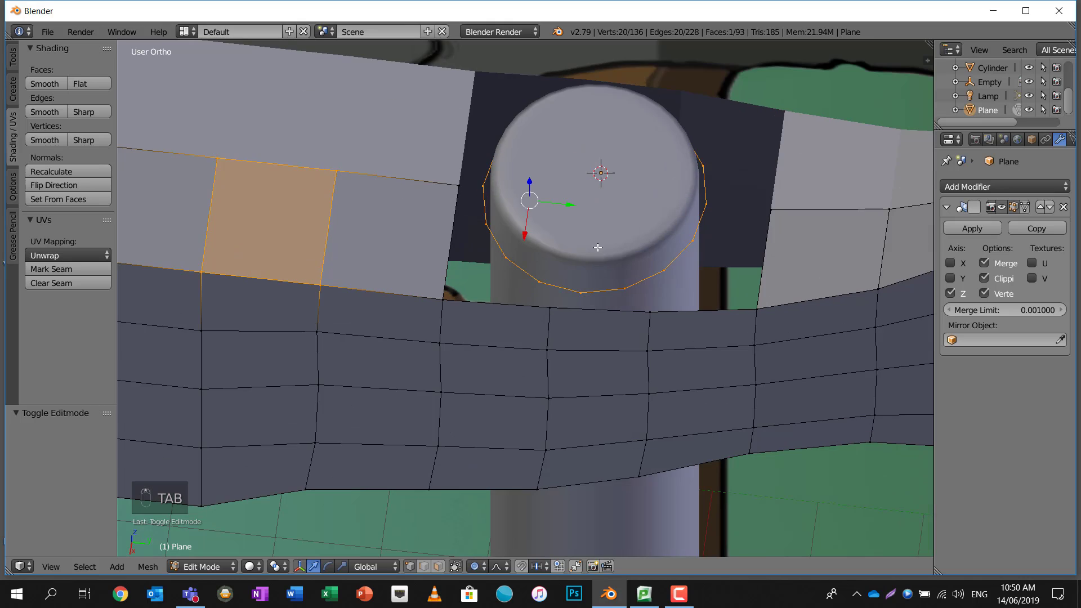
scroll(598, 247, up, 3)
scroll(532, 186, down, 3)
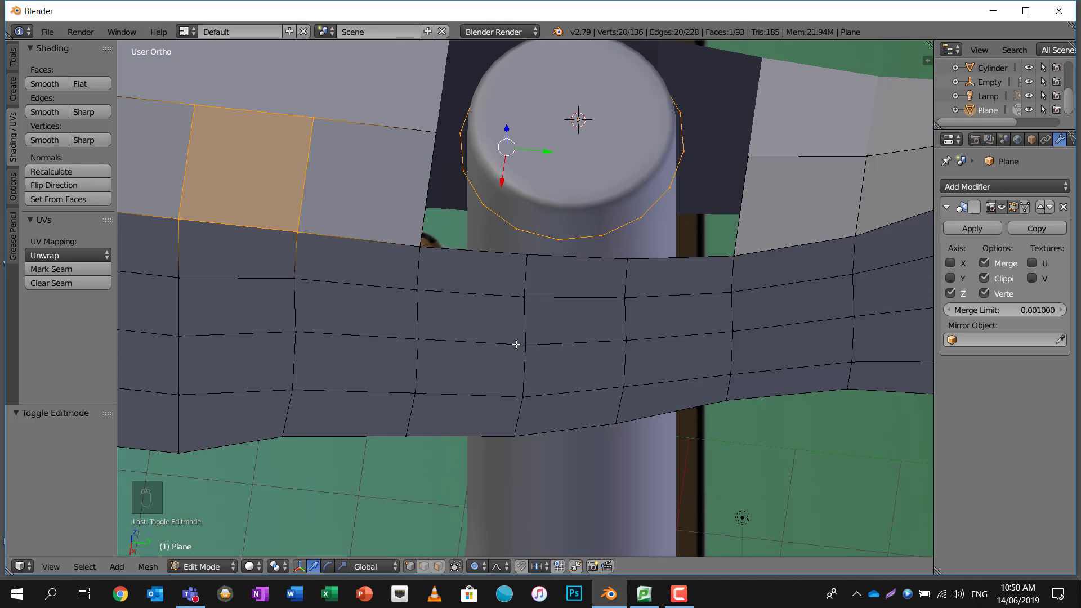
middle_drag(582, 321, 562, 360)
key(a)
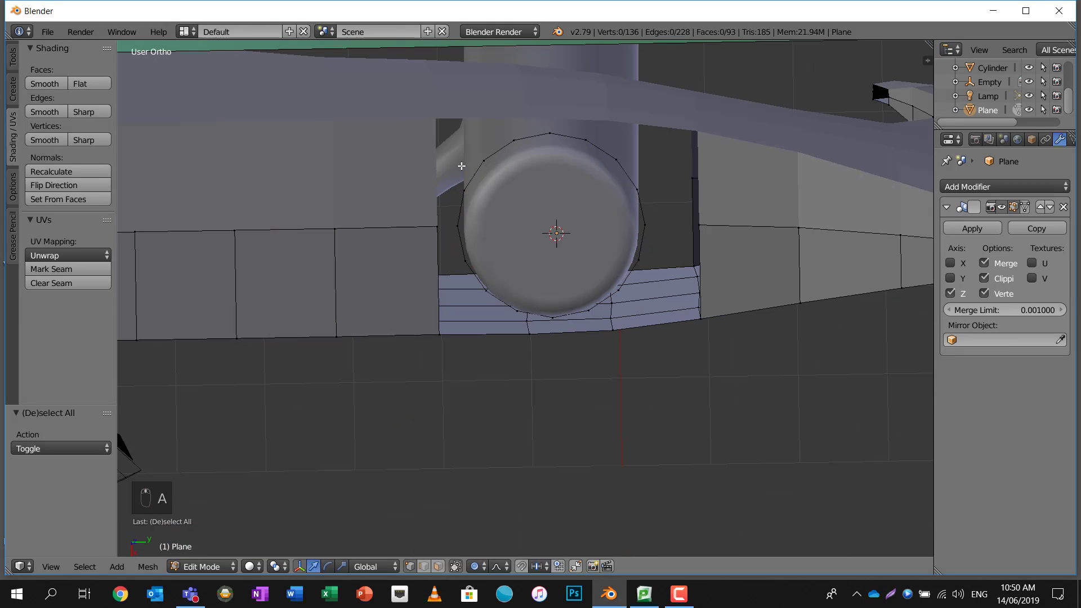
key(c)
mouse_move(462, 180)
mouse_down()
mouse_move(469, 187)
mouse_move(580, 139)
mouse_move(654, 185)
mouse_up()
right_click(658, 183)
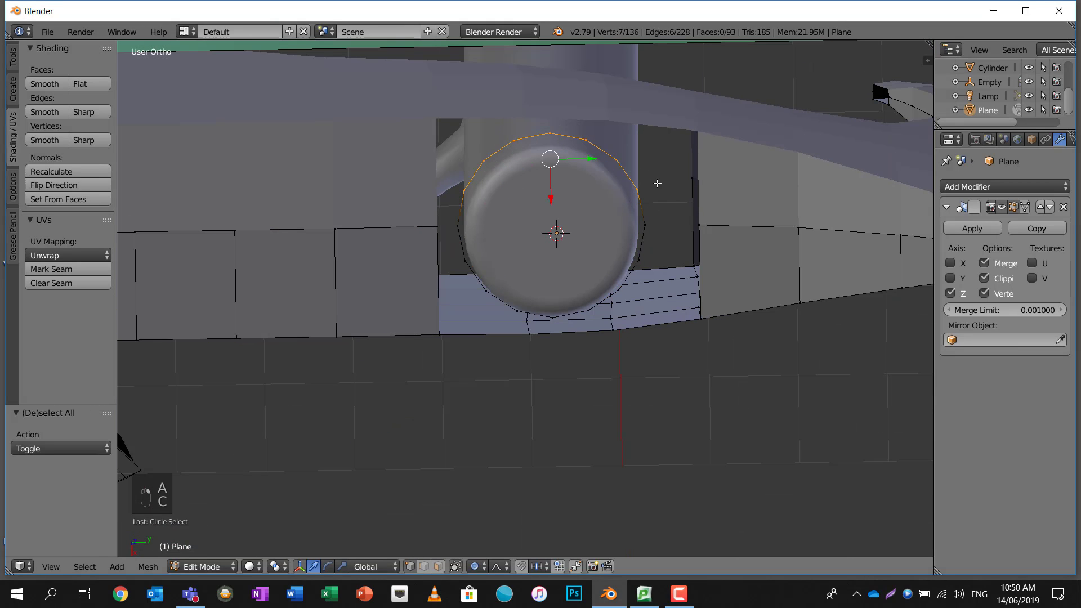
key(z)
click(660, 180)
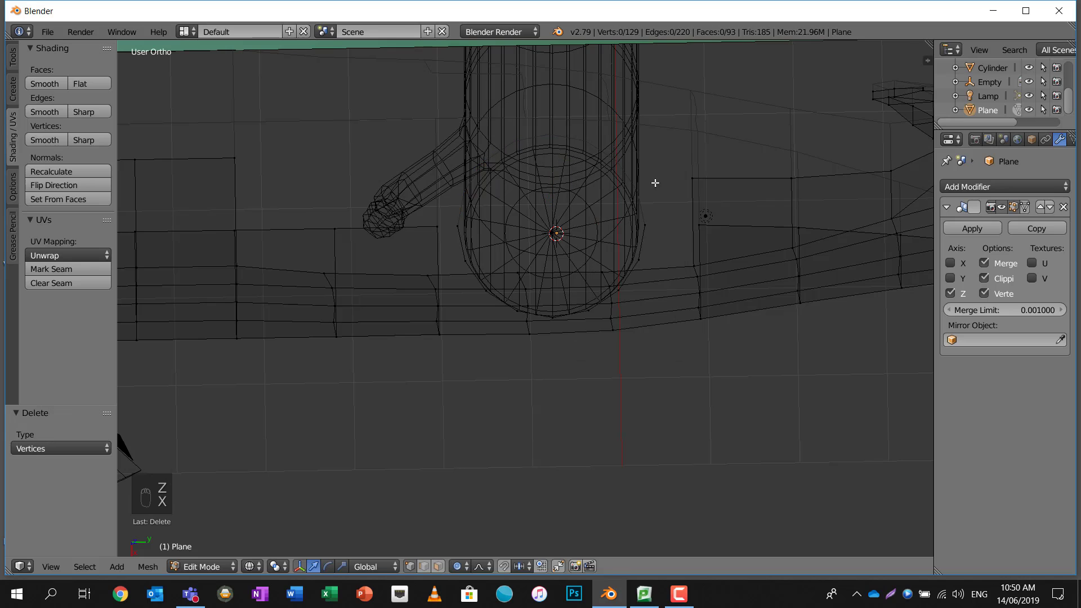
key(z)
middle_drag(647, 179, 582, 191)
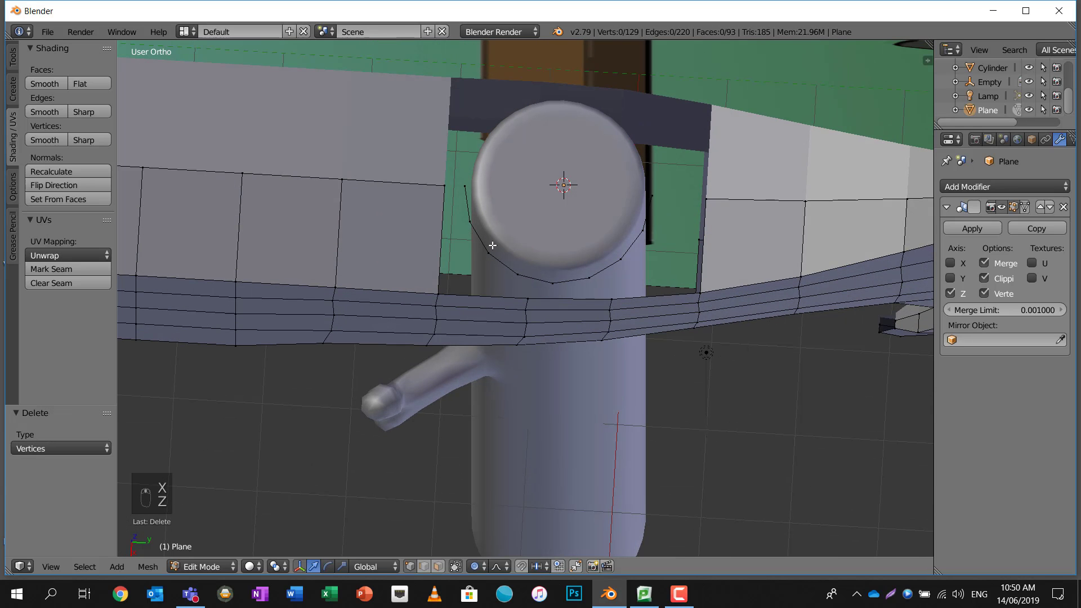
Add three lengthwise loop cuts to the axe head's upper wall on the -Y side of the handle, spaced towards the side strip
key(a)
key(a)
key(a)
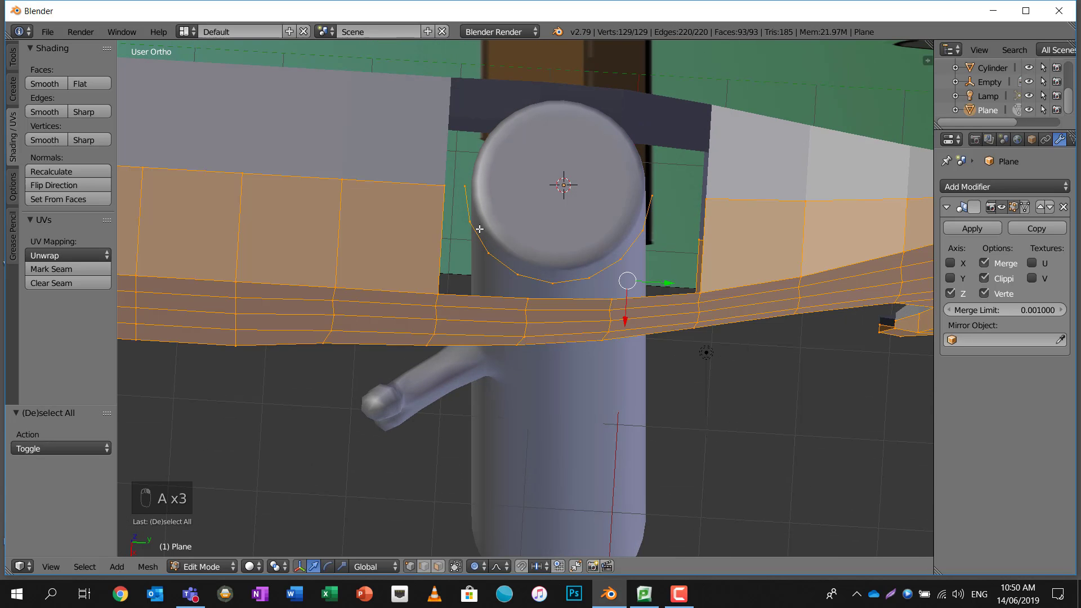
middle_drag(480, 229, 482, 218)
right_click(463, 183)
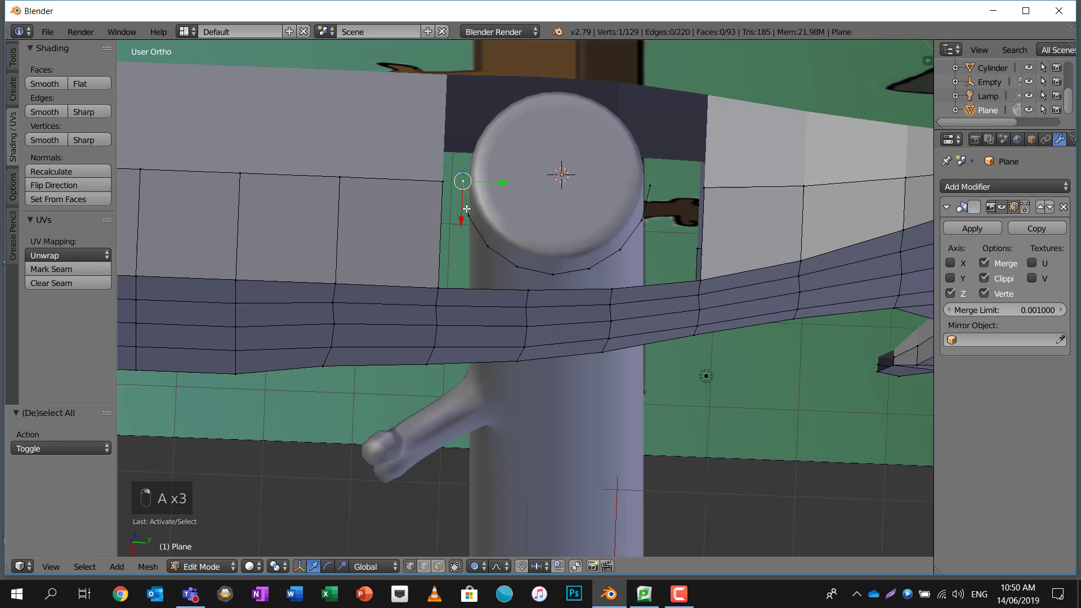
key(ctrl+r)
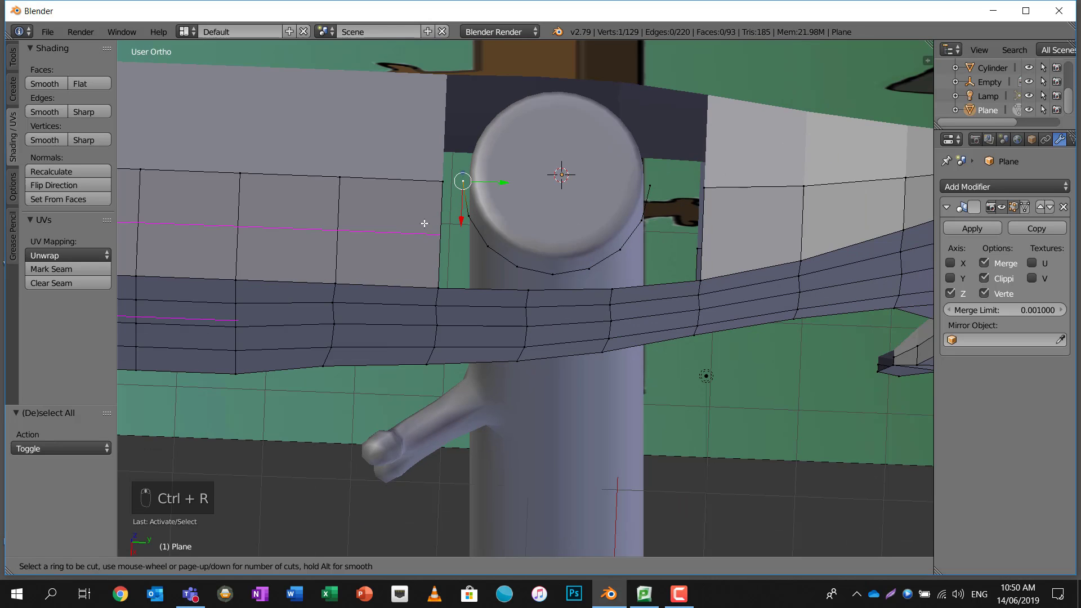
click(424, 223)
click(429, 201)
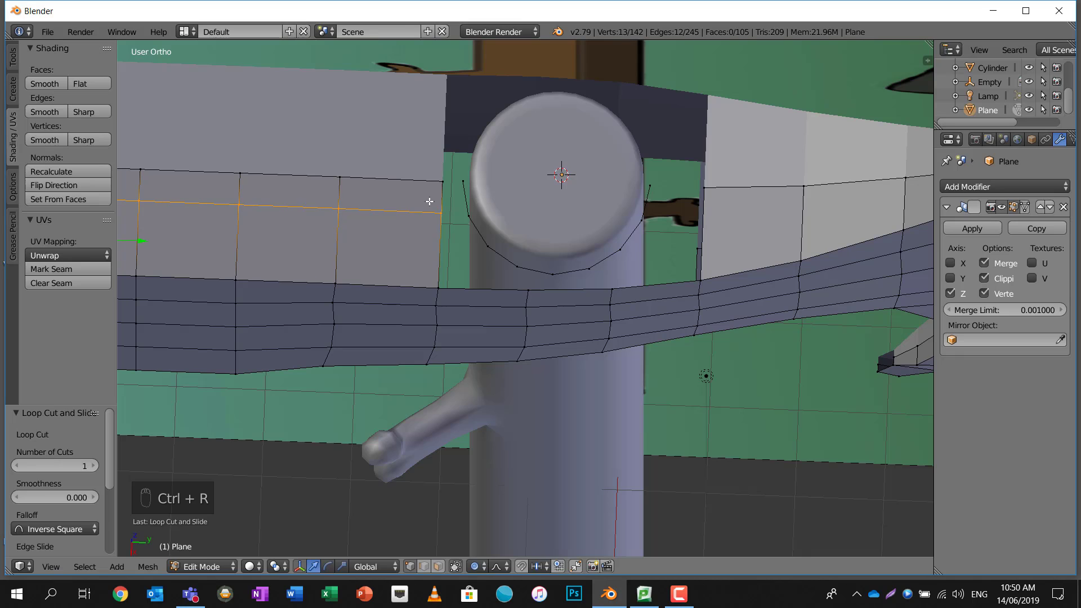
key(ctrl+r)
click(434, 244)
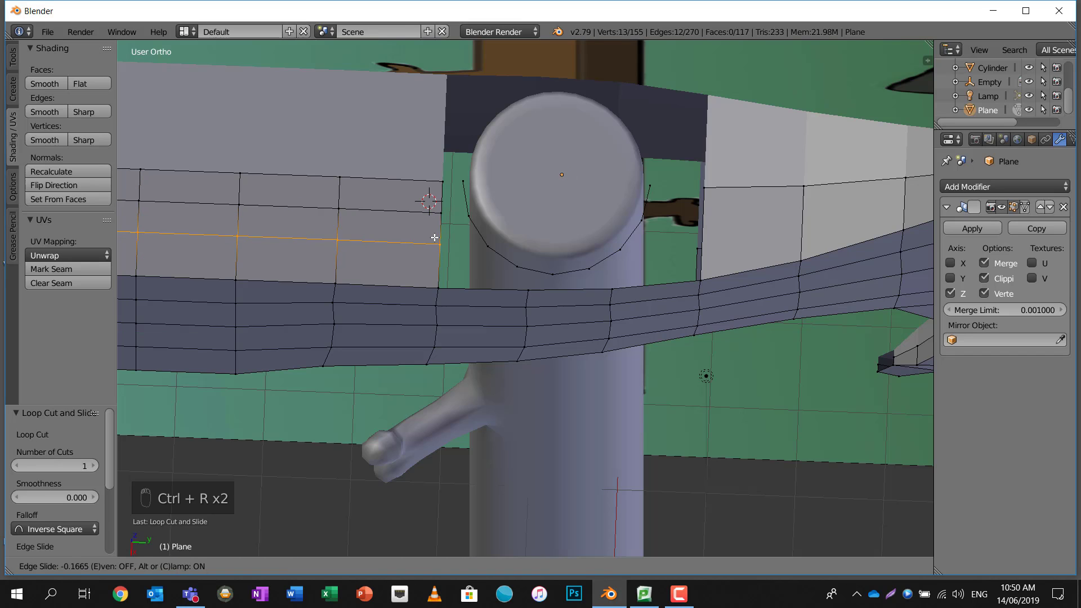
click(437, 244)
key(ctrl+r)
click(436, 269)
click(435, 269)
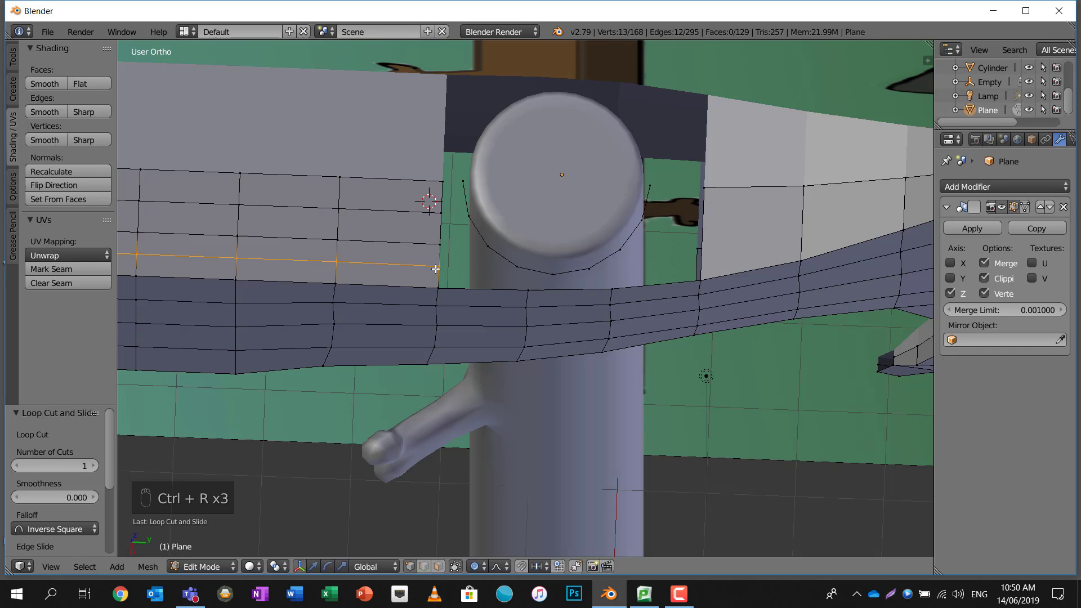
Fill the first two faces between the -Y wall's end vertices and the adjacent vertices of the half ring
right_click(457, 184)
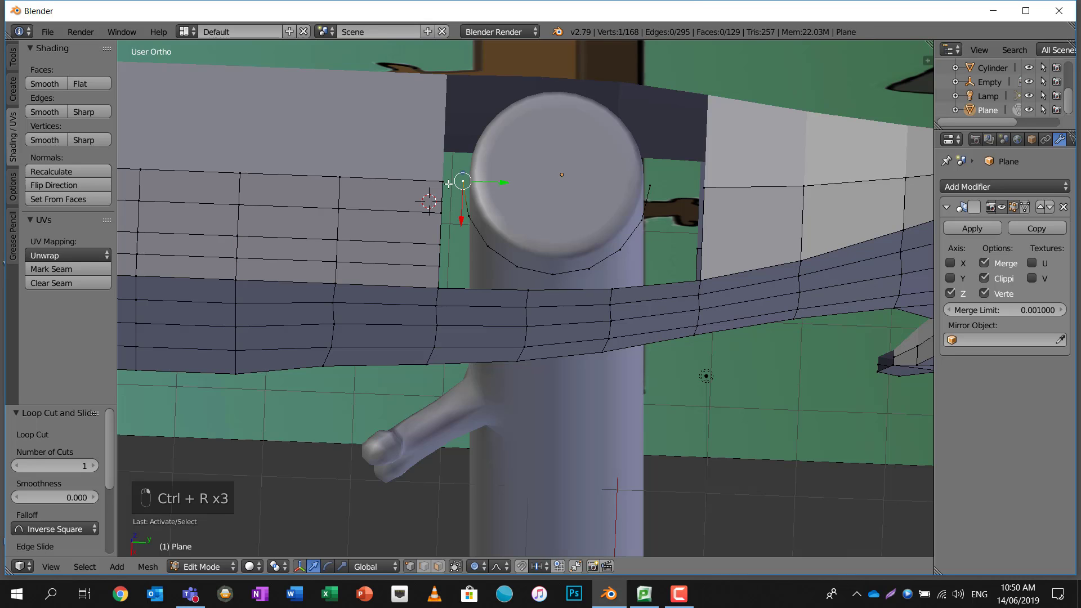
shift+right_click(446, 184)
key(c)
mouse_move(443, 200)
mouse_down()
mouse_move(465, 205)
mouse_move(452, 238)
mouse_move(479, 239)
mouse_up()
right_click(466, 205)
key(f)
key(a)
key(c)
right_click(481, 238)
key(f)
scroll(495, 248, up, 1)
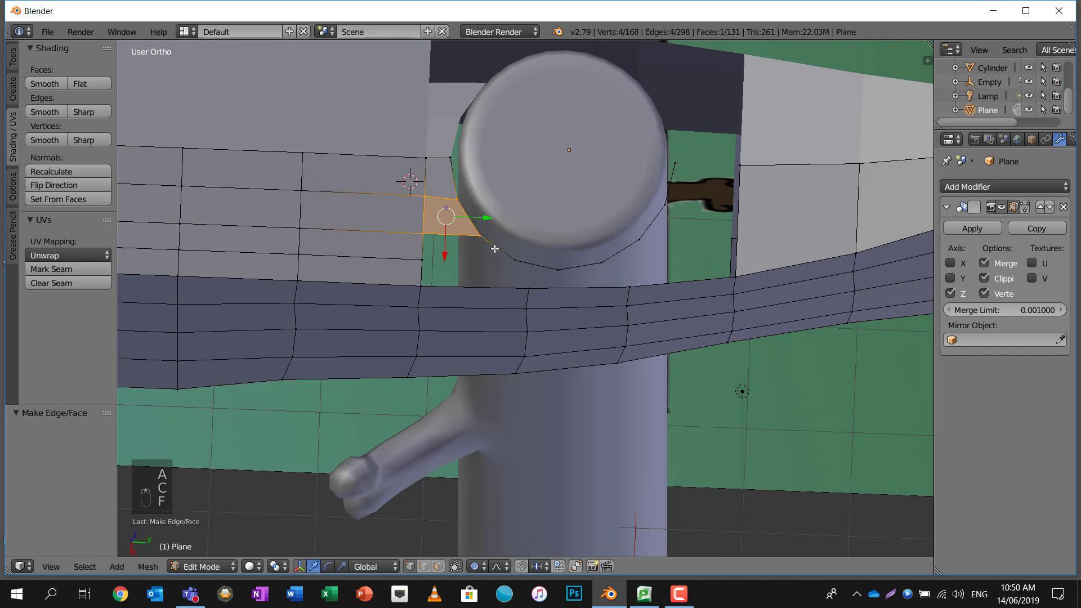
Add a loop cut across the side strip beside the handle and extrude the wall's end vertex on the last cut by 0.470 in Y
key(ctrl+r)
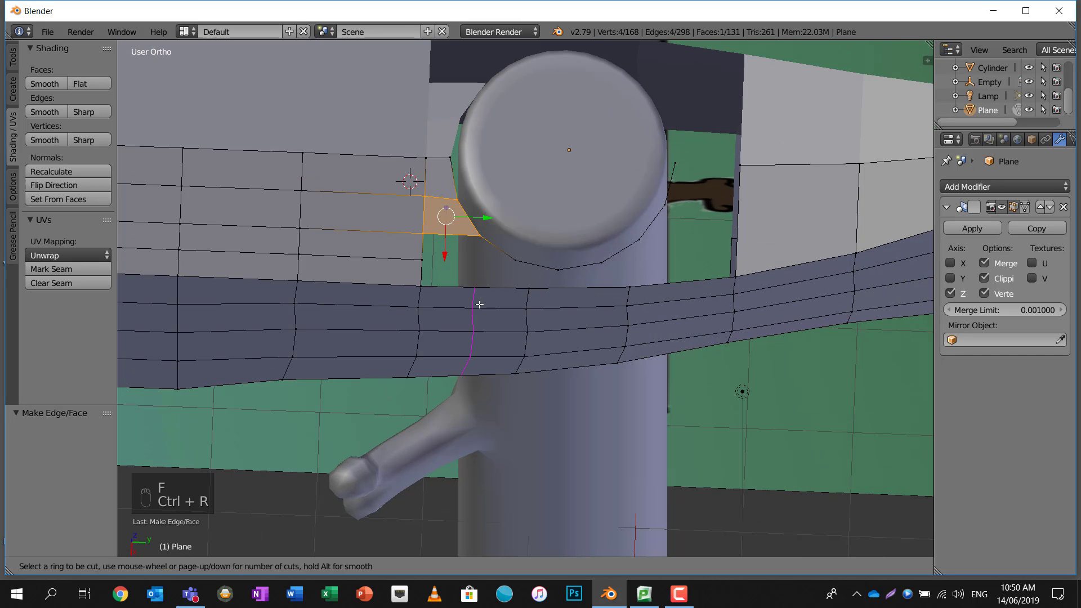
click(476, 304)
key(a)
right_click(424, 260)
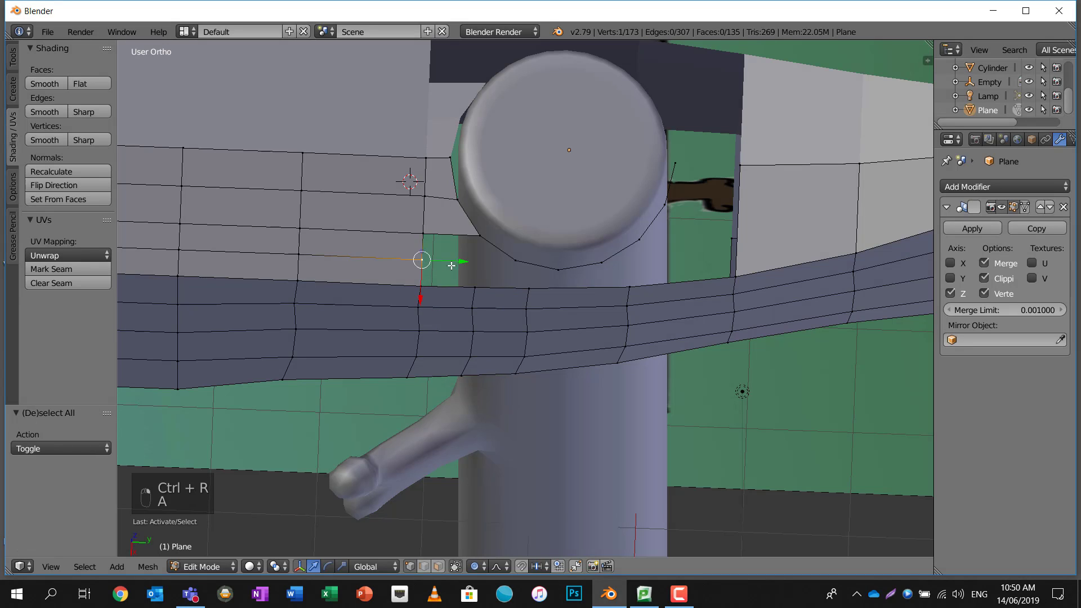
key(e)
click(498, 265)
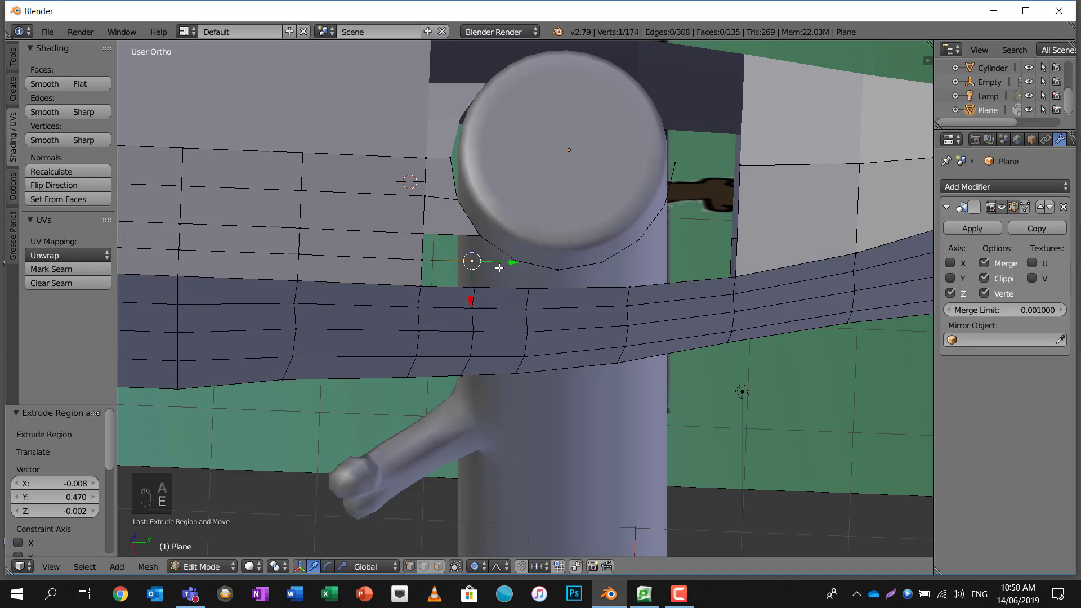
Fill the two faces linking the extruded vertex to the side strip and to the ring face above it
key(c)
drag(477, 271, 423, 270)
key(f)
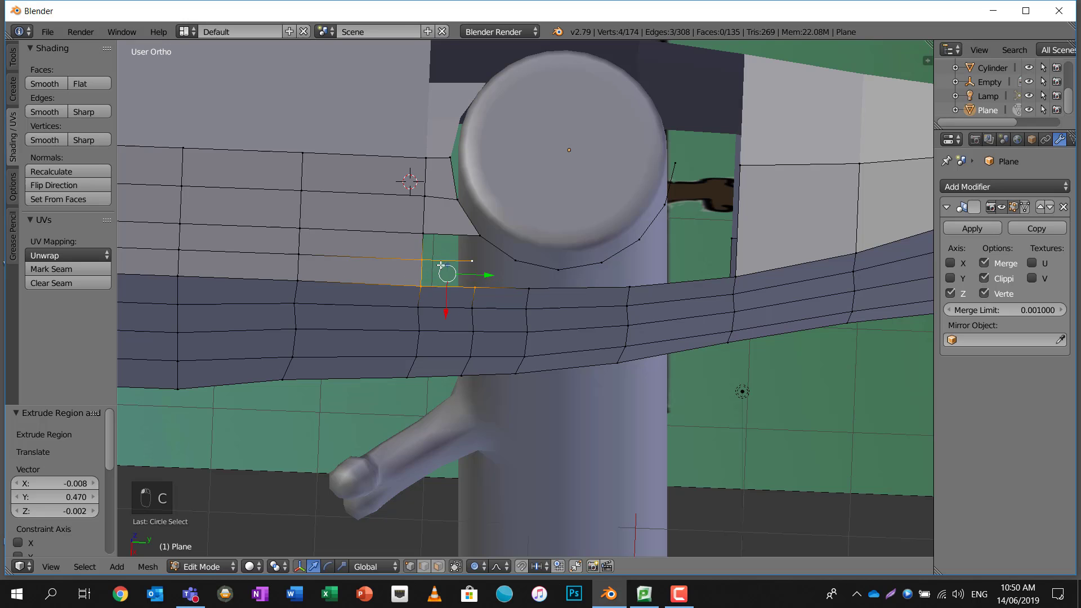
key(a)
key(c)
mouse_move(475, 236)
mouse_down()
mouse_move(436, 259)
mouse_move(427, 235)
mouse_up()
right_click(428, 235)
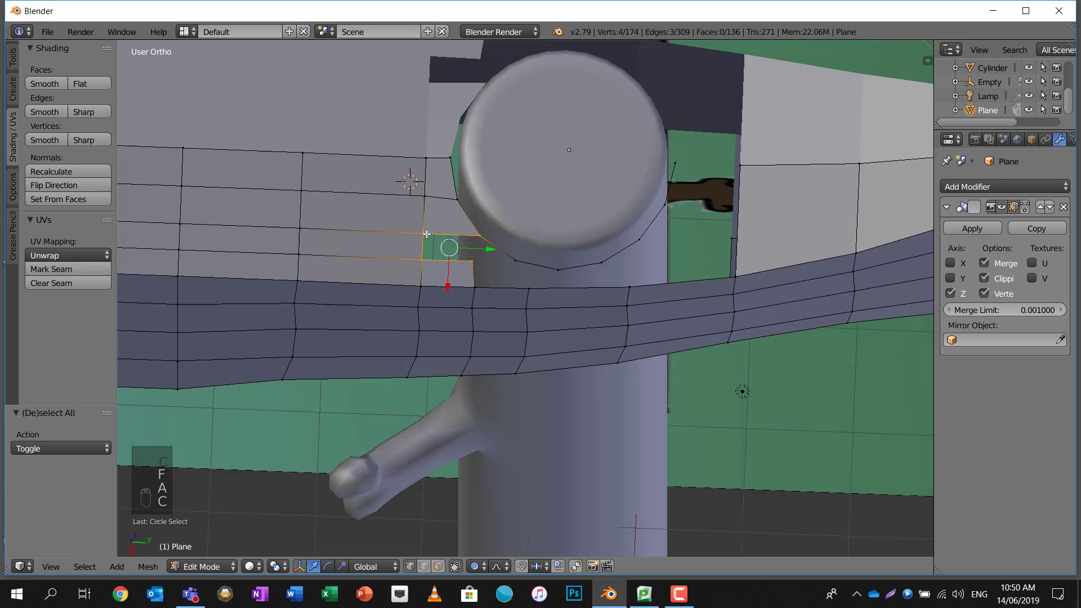
key(f)
middle_drag(489, 257, 478, 201)
scroll(478, 201, up, 5)
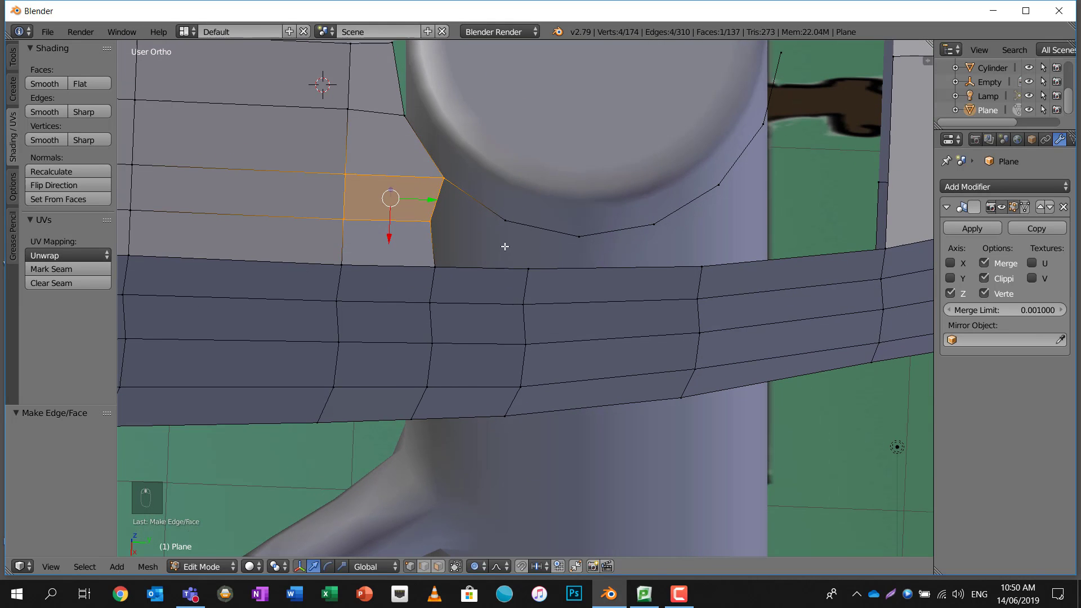
Extrude the next ring vertex 0.108 in X towards the side strip and fill the face joining it to the previous ring section
key(a)
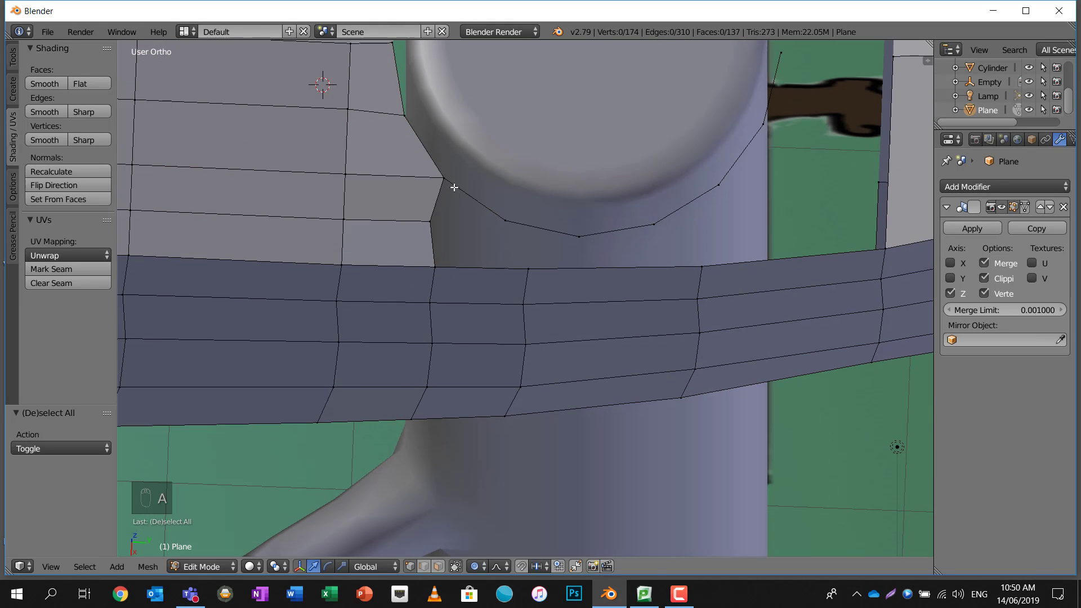
click(503, 222)
key(e)
click(500, 243)
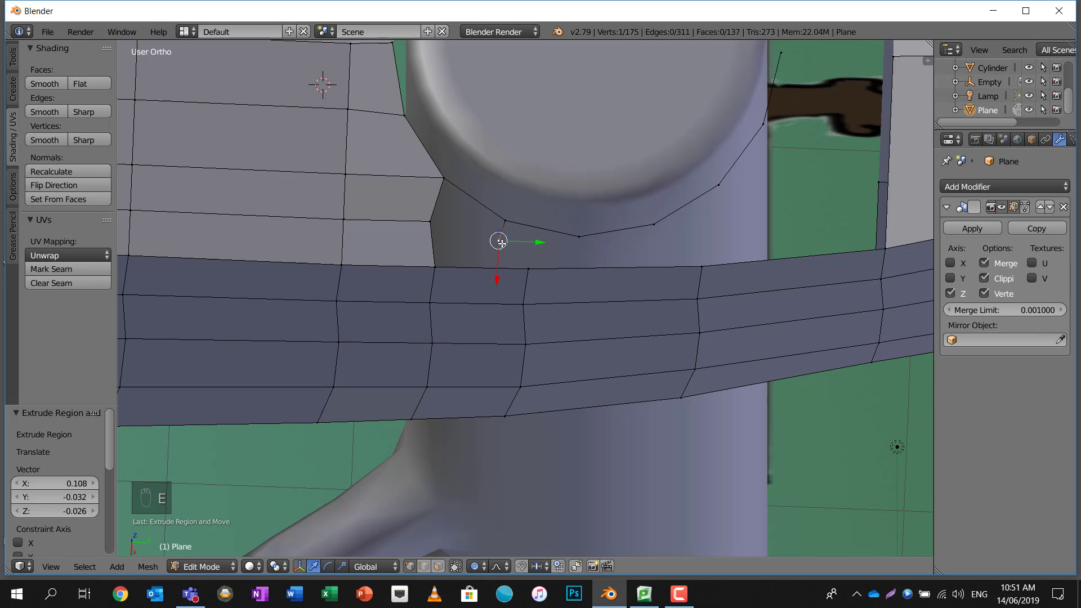
key(c)
mouse_move(437, 221)
mouse_down()
mouse_move(452, 211)
mouse_move(503, 221)
mouse_up()
right_click(503, 221)
key(f)
Fill the four-sided gap between the newly extruded vertex and the two side strip vertices beneath it
right_click(499, 240)
shift+right_click(528, 269)
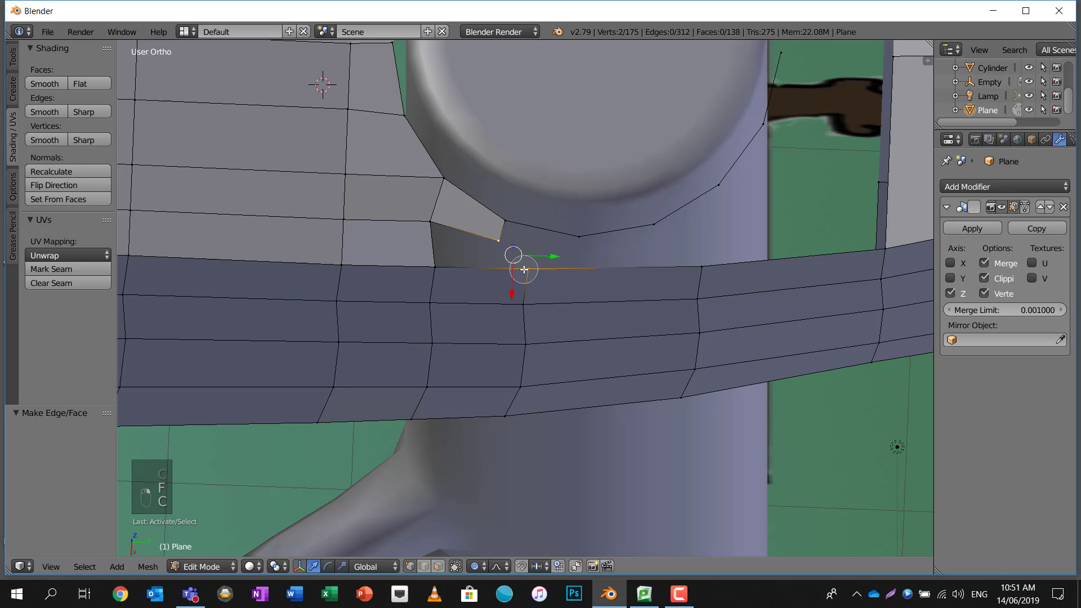
drag(436, 223, 442, 267)
right_click(459, 269)
key(f)
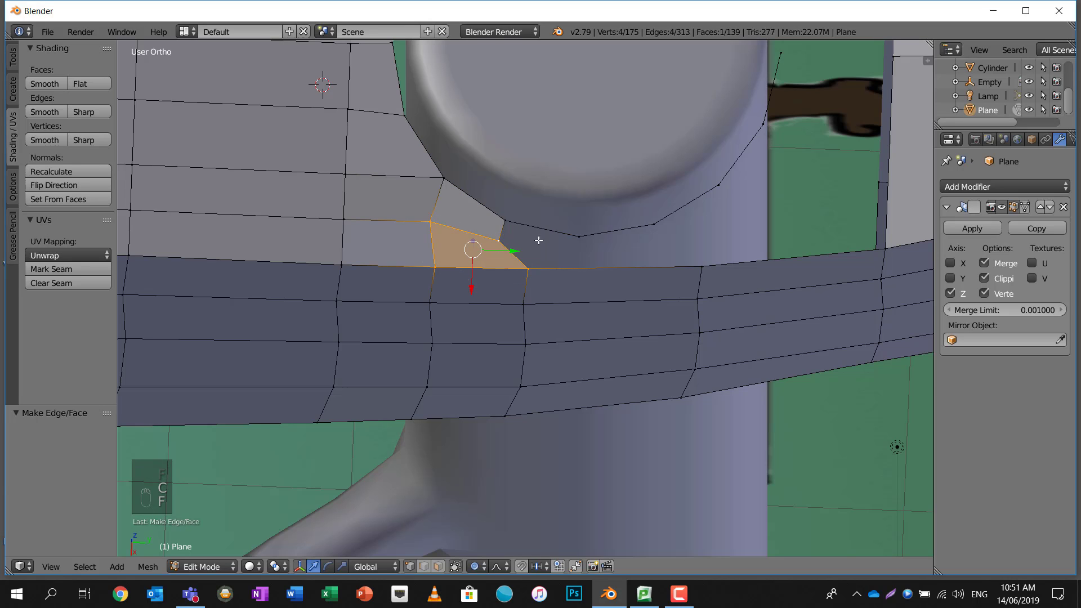
Extrude the ring vertex closest to the side strip slightly outward and fill the face connecting it to the previous extruded vertex
shift+middle_drag(574, 236, 504, 226)
scroll(509, 229, down, 1)
scroll(496, 225, up, 2)
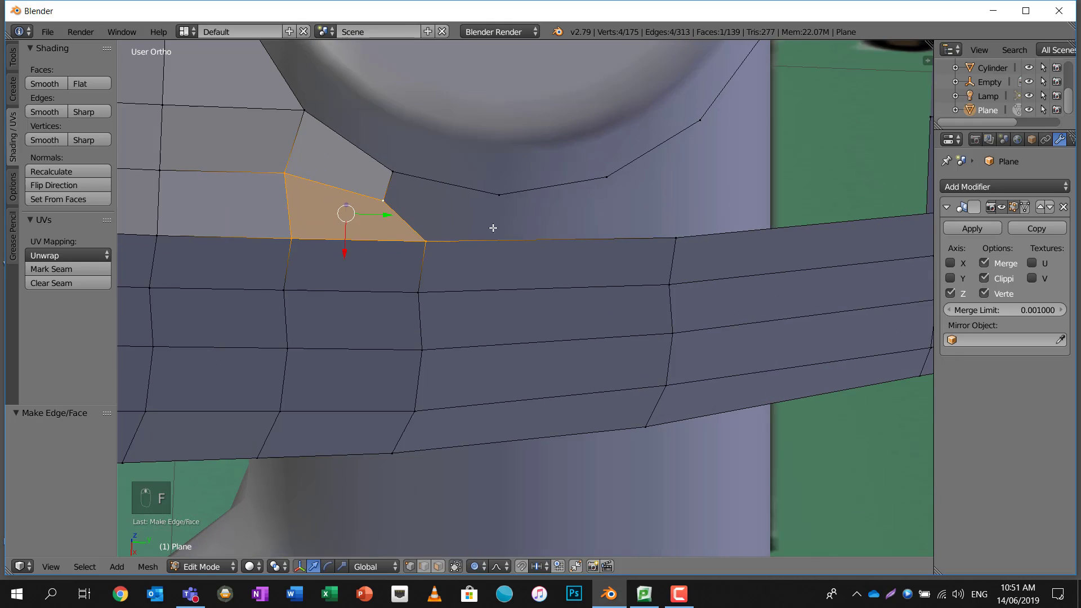
right_click(501, 214)
key(e)
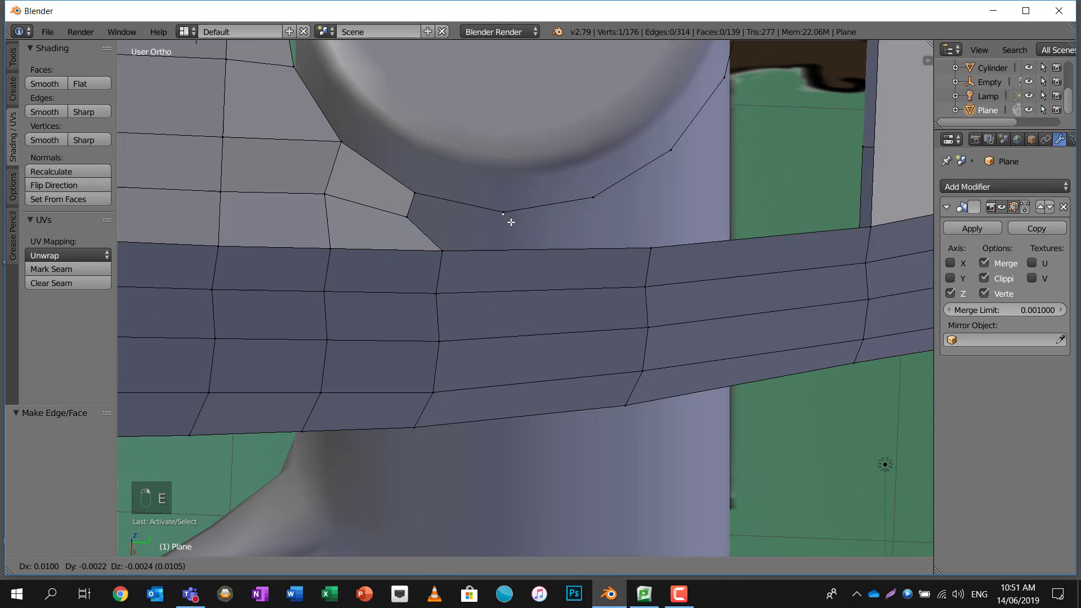
click(507, 231)
key(c)
mouse_move(500, 225)
mouse_down()
mouse_move(476, 210)
mouse_move(424, 211)
mouse_up()
right_click(424, 211)
key(f)
key(a)
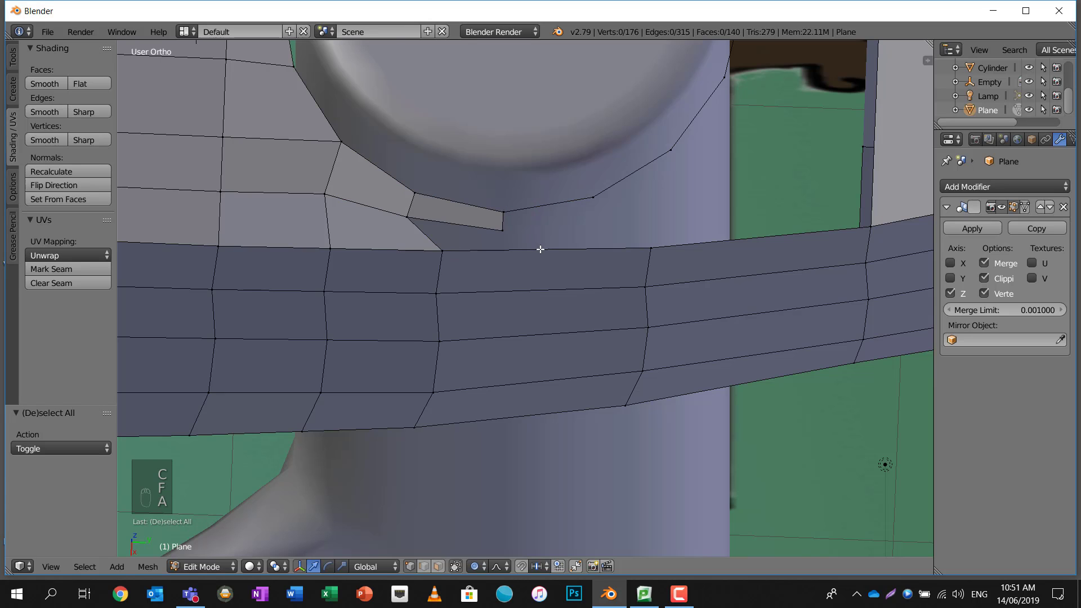
Add another side strip loop cut, move it in line with the extruded vertex and fill the gap below the narrow ring face
key(ctrl+r)
click(541, 250)
right_click(540, 253)
key(g)
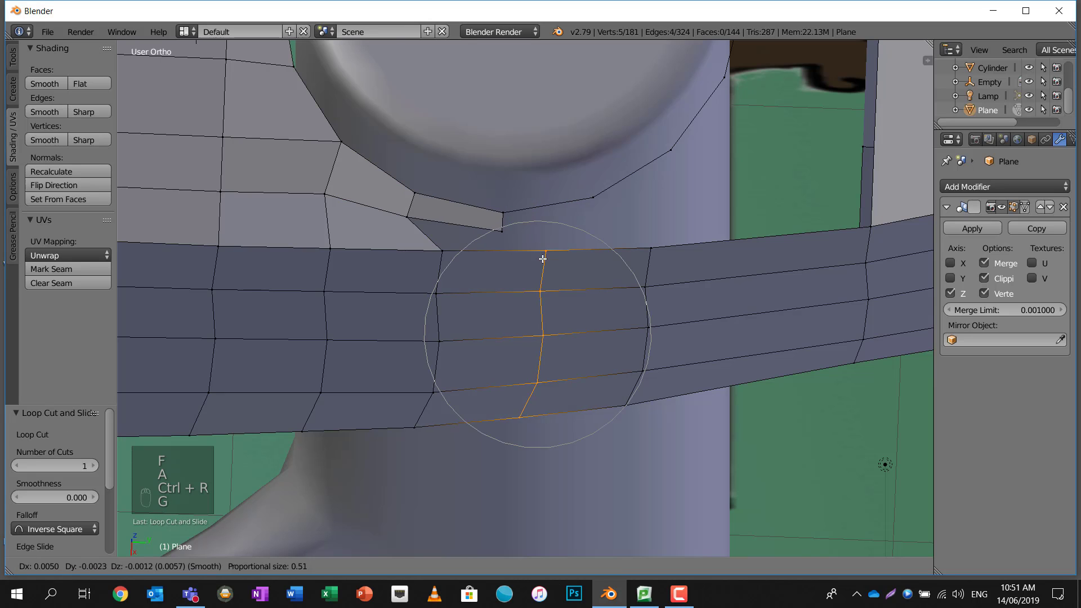
click(509, 254)
key(a)
key(c)
mouse_move(510, 250)
mouse_down()
mouse_move(476, 232)
mouse_move(459, 236)
mouse_up()
key(f)
shift+middle_drag(491, 250, 459, 250)
scroll(488, 243, down, 2)
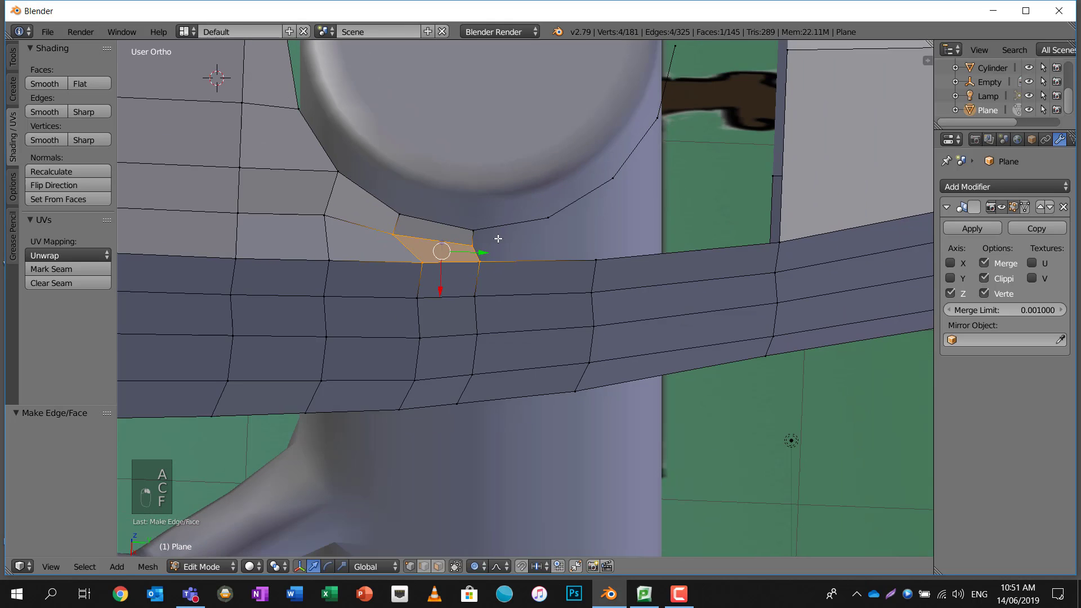
Extrude the last outer vertex along the ring towards +Y and fill the face between the new edge and the side strip
right_click(485, 245)
right_click(489, 255)
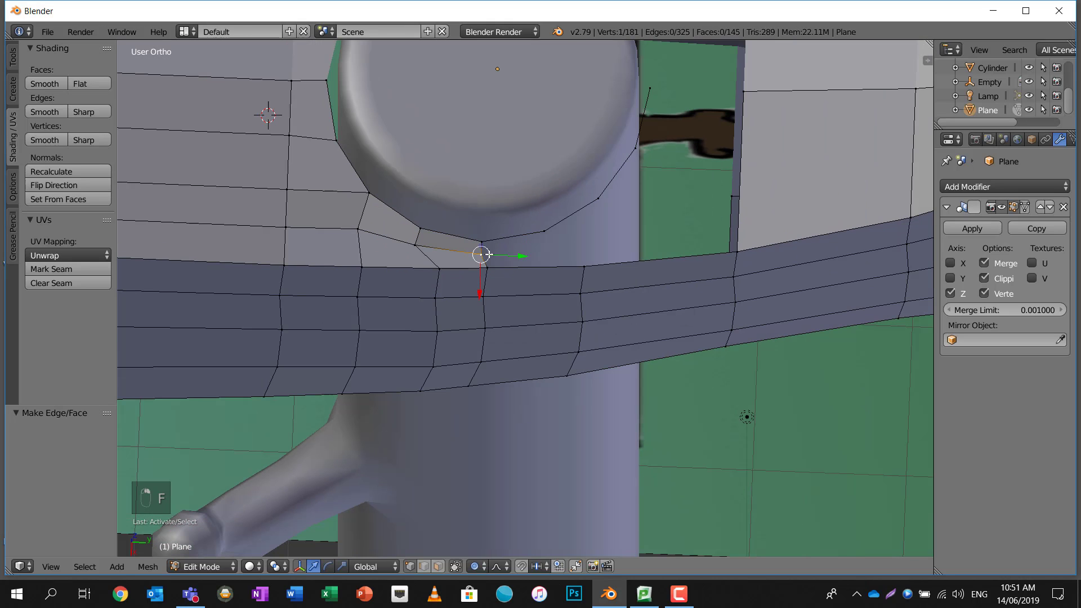
key(e)
click(570, 247)
key(a)
key(c)
drag(578, 264, 485, 262)
right_click(486, 264)
key(f)
Fill the face between the new outer edge and the two neighbouring ring vertices
key(a)
key(c)
drag(568, 249, 483, 247)
right_click(483, 246)
key(f)
Add a lengthwise loop cut to the upper wall on the +Y side of the handle, level with the ring's second vertex
shift+middle_drag(630, 234, 542, 241)
middle_drag(592, 201, 661, 205)
key(ctrl+r)
click(643, 216)
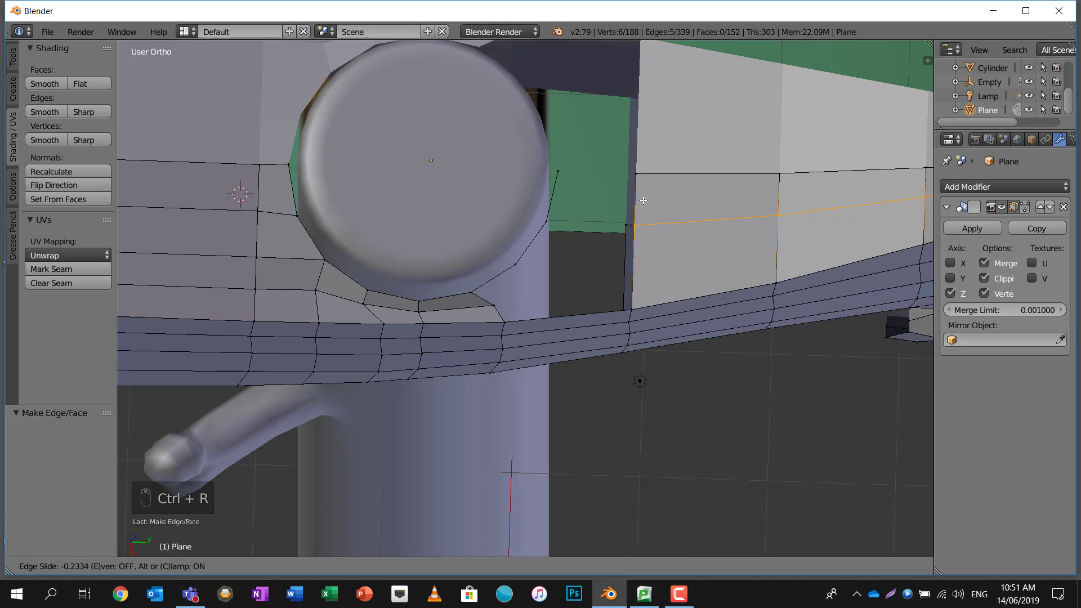
click(644, 197)
Fill the face joining the ring's end edge to the two matching end vertices of the +Y wall
key(a)
key(c)
click(558, 174)
click(635, 175)
click(635, 218)
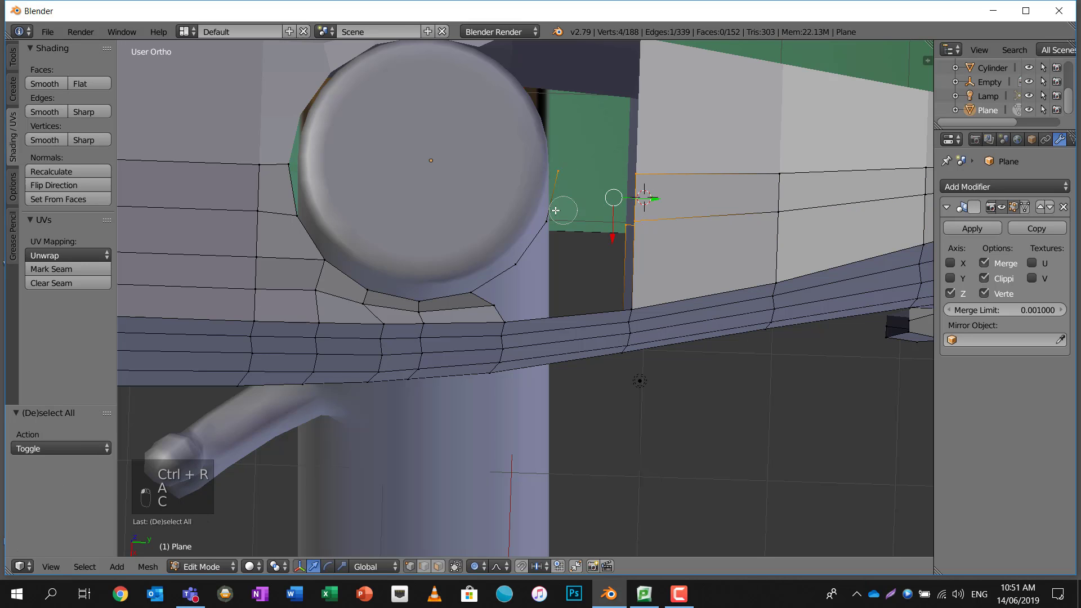
click(549, 215)
right_click(564, 211)
key(f)
key(a)
Add a second lengthwise loop cut to the +Y wall, between the first cut and the side strip
key(ctrl+r)
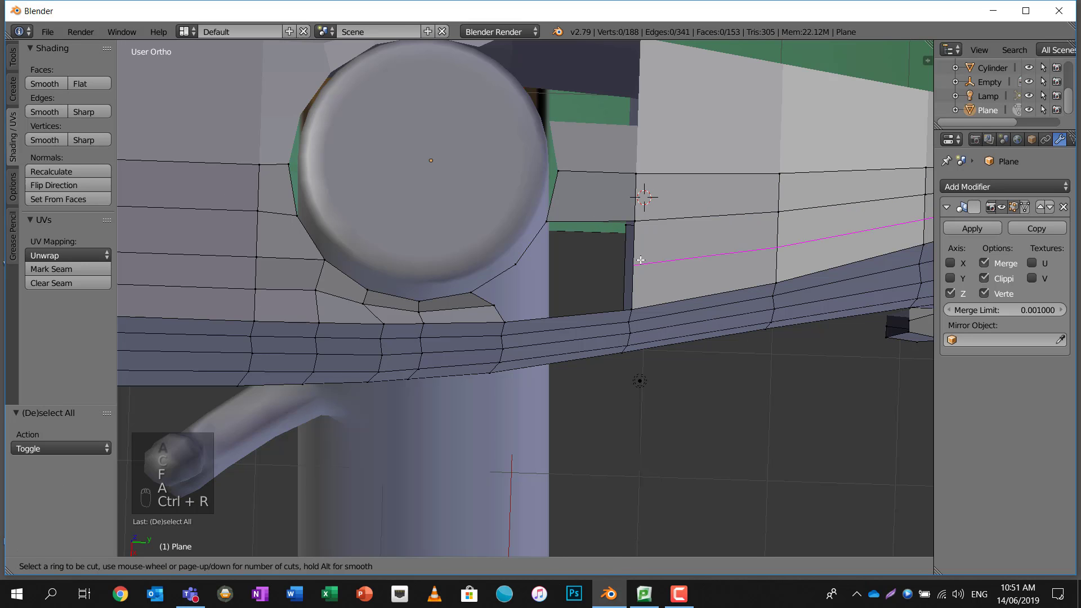
click(639, 258)
click(639, 255)
Fill the face joining the +Y wall's end vertices at its two lengthwise cuts to the next pair of ring vertices
key(a)
key(a)
key(c)
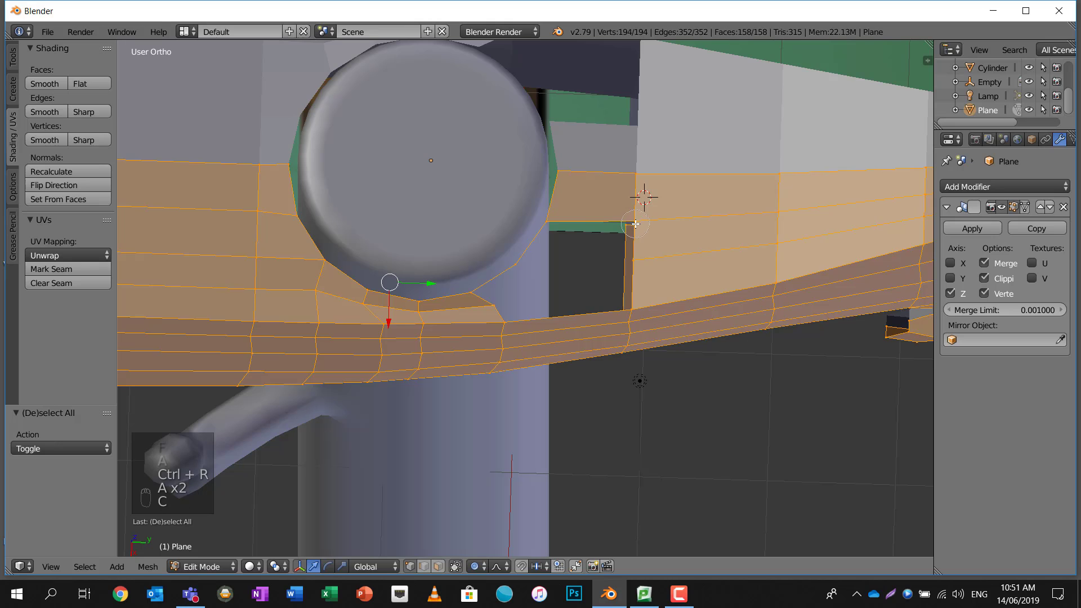
right_click(643, 237)
key(a)
key(a)
key(a)
key(a)
right_click(637, 224)
shift+right_click(634, 261)
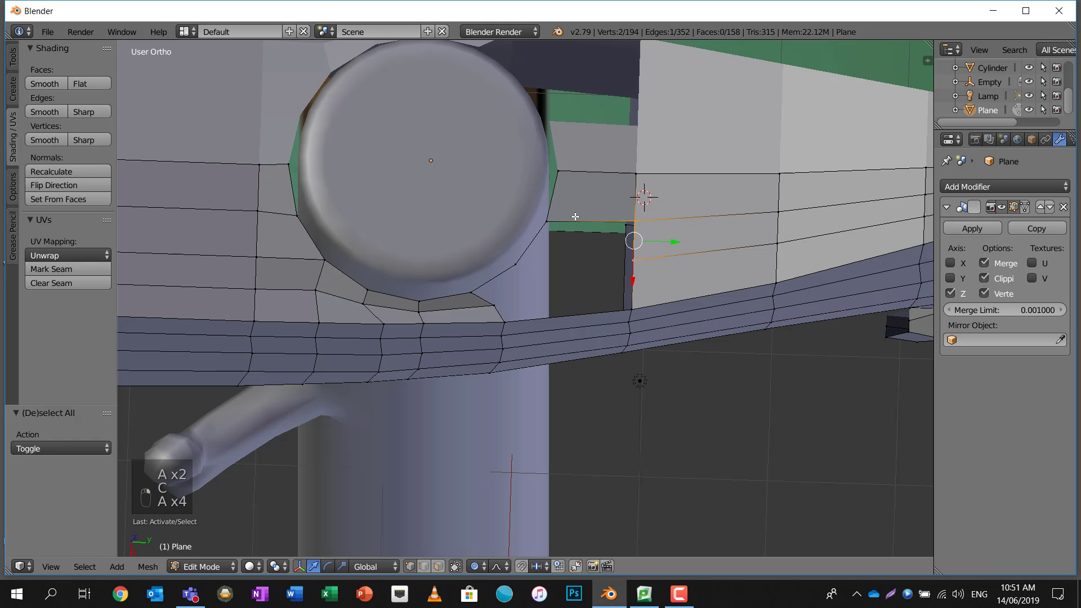
shift+right_click(546, 222)
shift+right_click(515, 263)
key(f)
Add a crosswise loop cut to the side strip below the gap and a lengthwise loop cut to the +Y wall beside that strip
shift+middle_drag(567, 245, 586, 294)
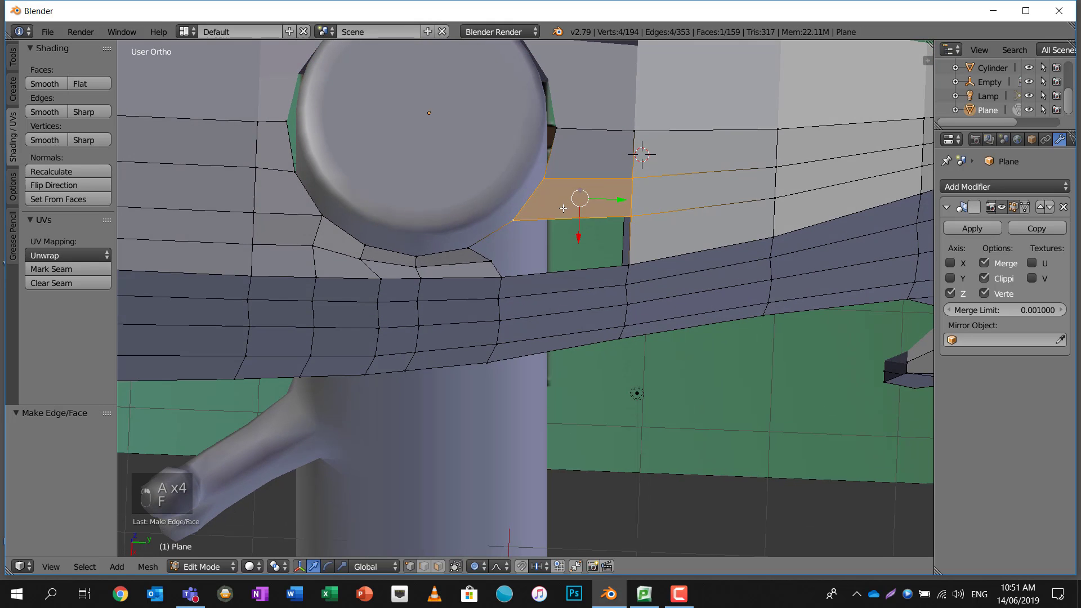
key(ctrl+r)
click(584, 299)
click(584, 299)
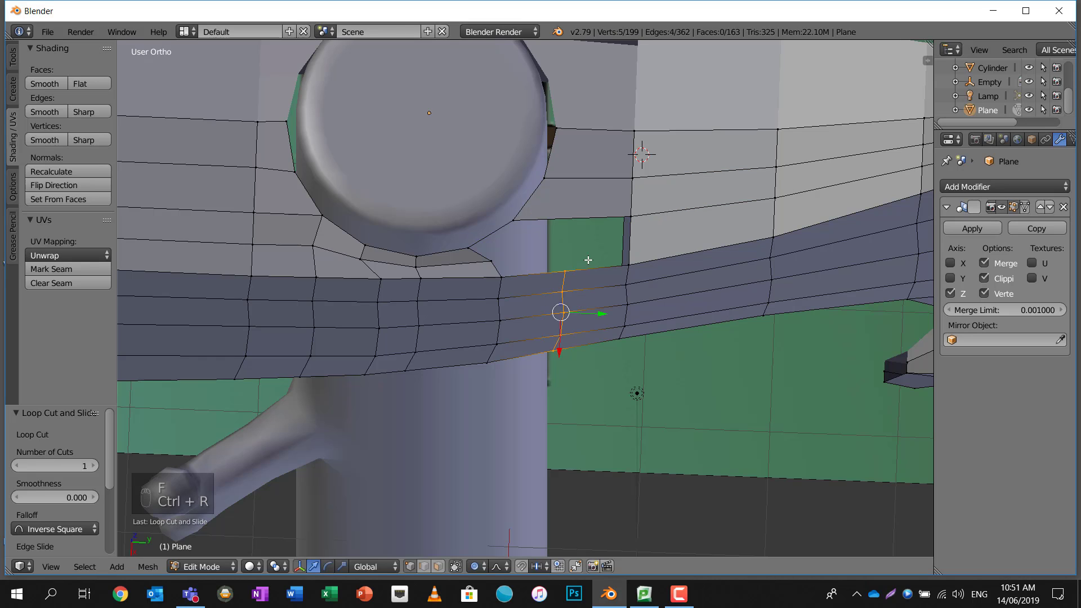
key(ctrl+r)
click(635, 246)
click(635, 246)
key(a)
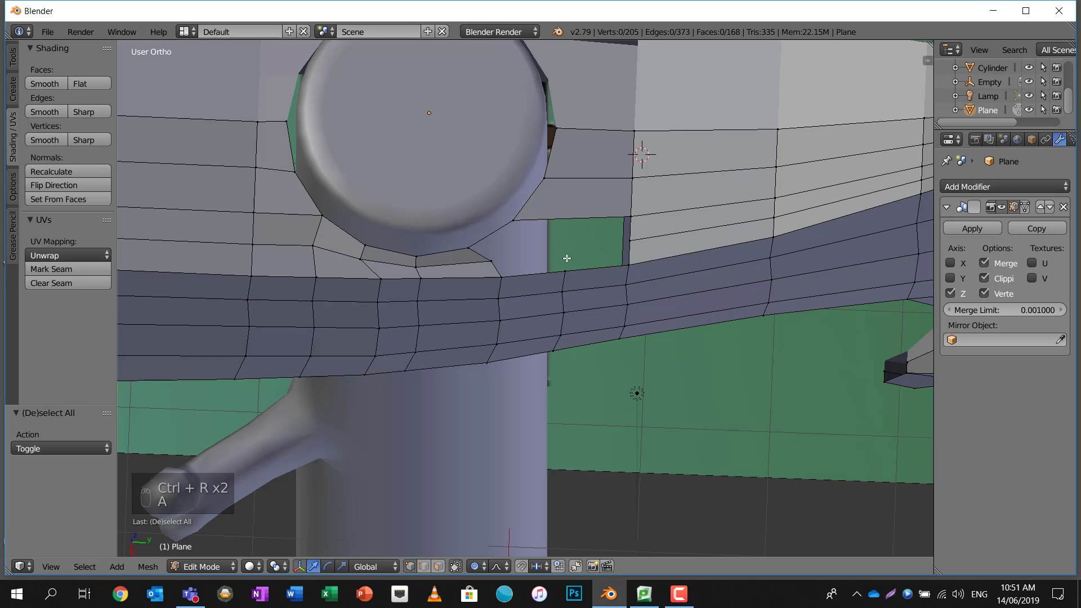
Connect the ring's outer corner vertex to the +Y wall's new end vertex with an edge and subdivide it once
right_click(491, 261)
shift+right_click(629, 241)
key(f)
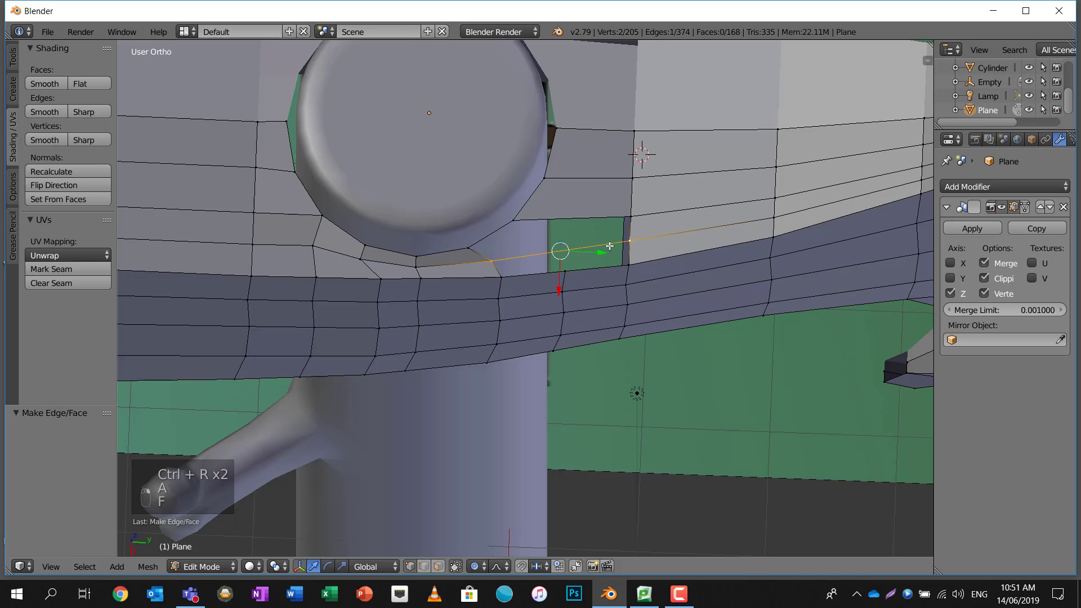
key(w)
click(567, 238)
Fill the face between the new edge's midpoint, the side strip and the ring's outer corner vertex
right_click(565, 250)
shift+right_click(567, 289)
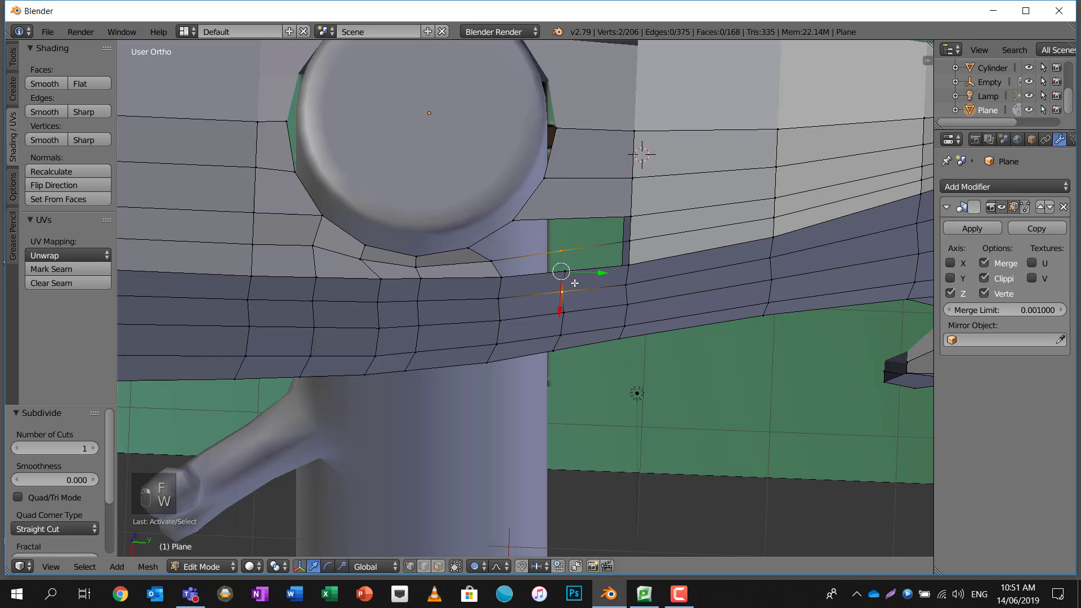
right_click(566, 271)
shift+right_click(562, 254)
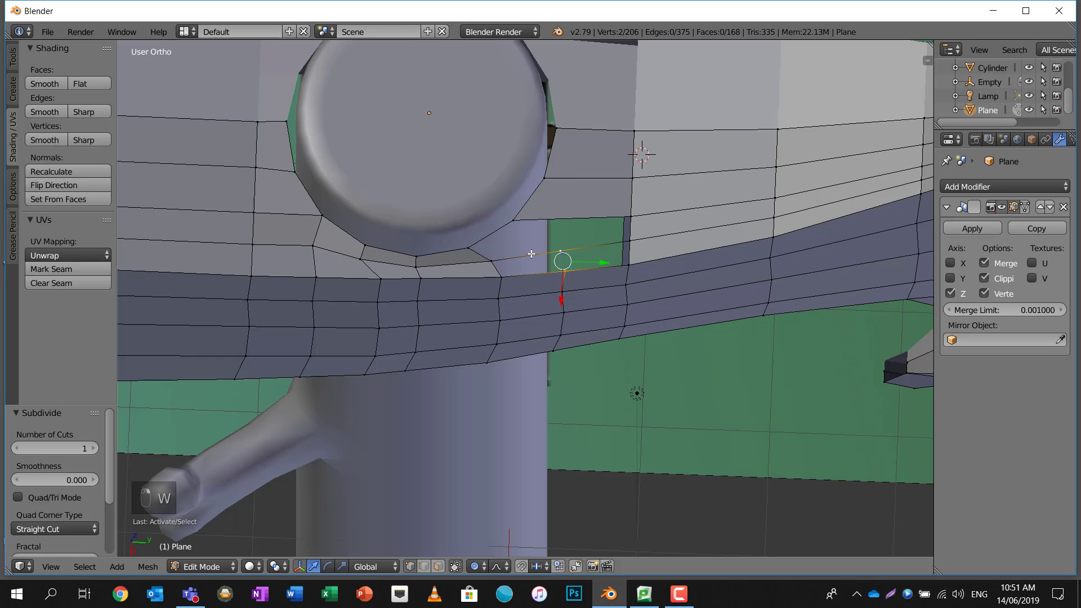
shift+right_click(495, 259)
shift+right_click(505, 275)
key(f)
Fill the face between the new edge's midpoint, the side strip and the end of the +Y wall
right_click(560, 247)
shift+right_click(571, 272)
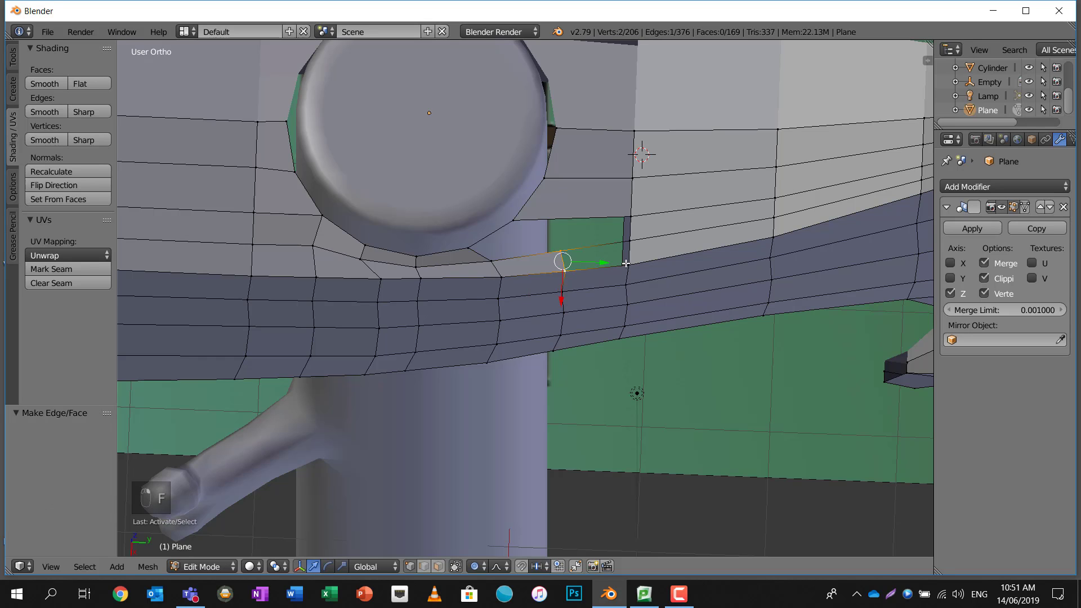
shift+right_click(626, 264)
shift+right_click(619, 245)
key(f)
Add a loop cut through the filled faces linking the ring to the +Y wall, crossing them towards the gap
key(ctrl+r)
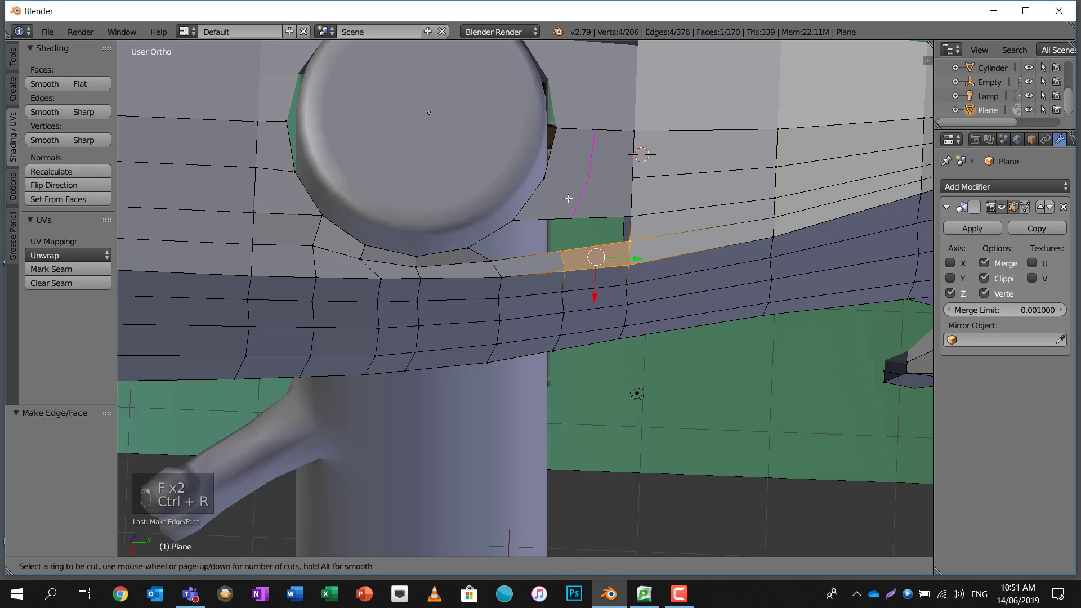
click(573, 213)
click(574, 213)
key(a)
Fill the face in the gap between the new cut's end vertex, the strip-side midpoint and the +Y wall's end edge
right_click(573, 220)
shift+right_click(562, 250)
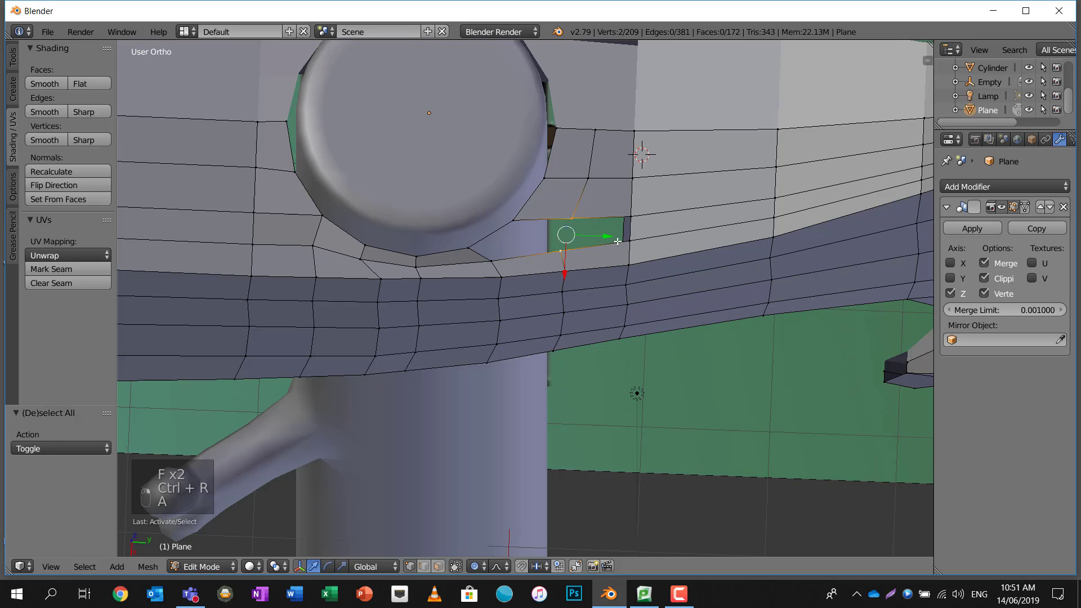
shift+right_click(630, 217)
shift+right_click(629, 241)
key(f)
Try a centred lengthwise loop cut through the newly filled gap face and the +Y wall
scroll(587, 235, up, 2)
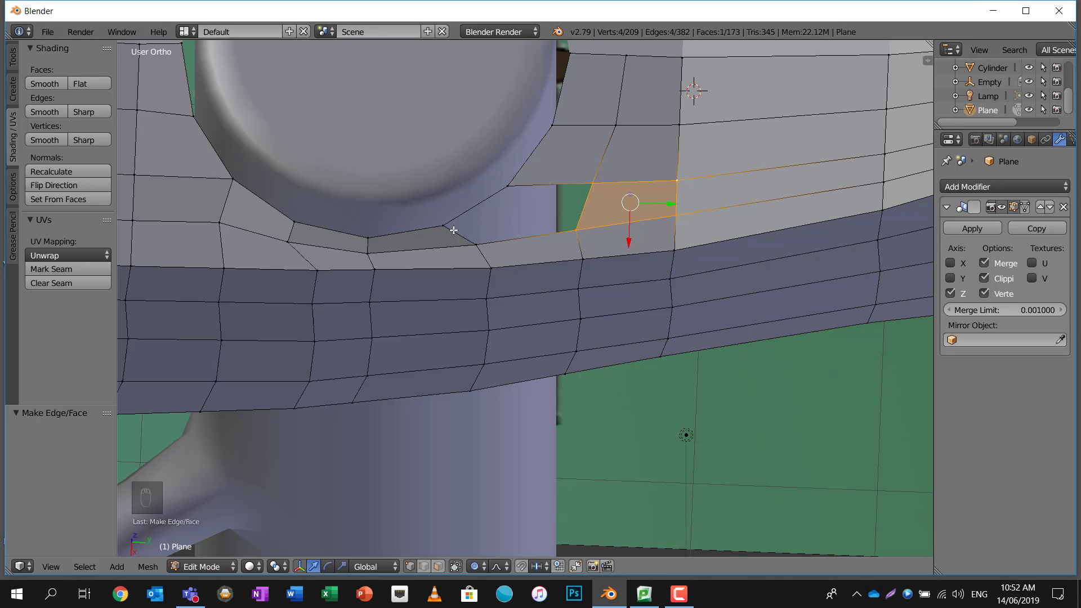
key(ctrl+r)
click(627, 204)
right_click(547, 210)
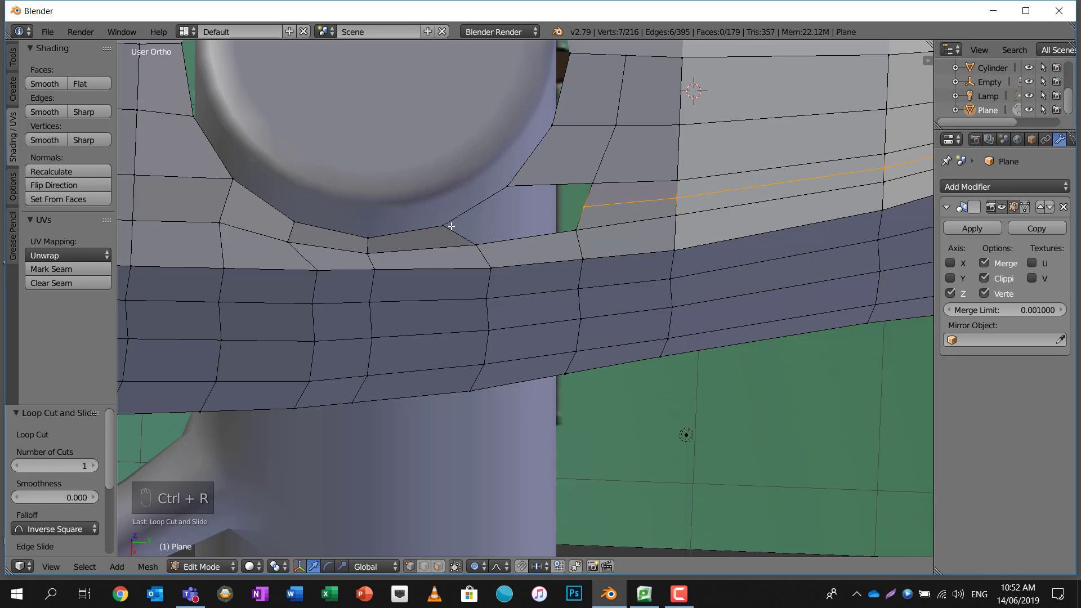
Try filling the lower part of the remaining gap from the ring's outer edge to the edge below the centred cut
right_click(443, 226)
shift+right_click(476, 244)
shift+right_click(576, 230)
shift+right_click(583, 209)
key(f)
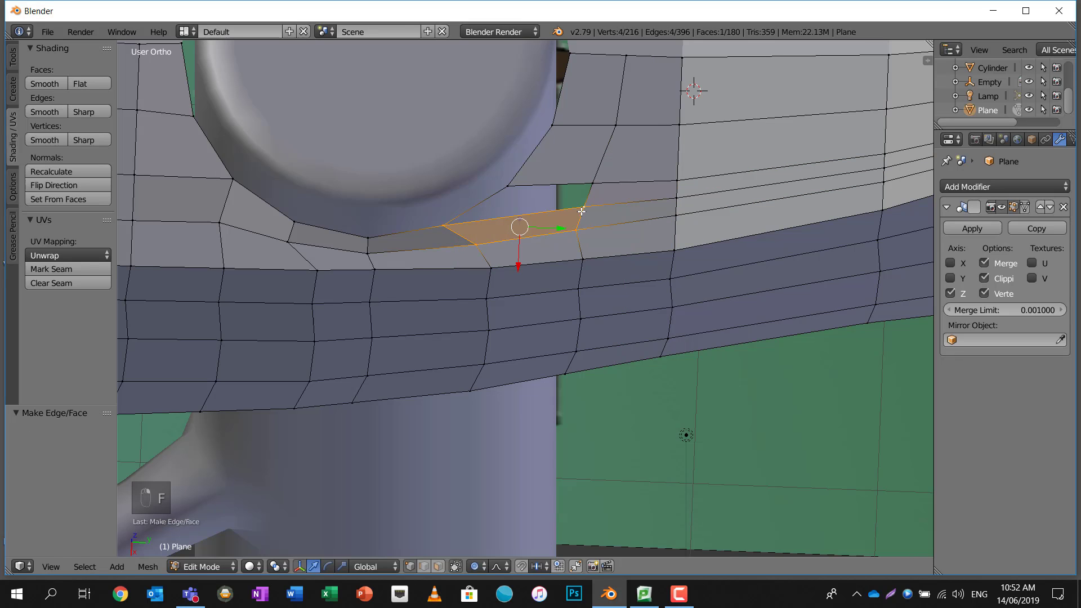
Try filling the upper part of the remaining gap from the ring's inner edge to the edge above the centred cut
right_click(443, 226)
shift+right_click(507, 186)
shift+right_click(590, 184)
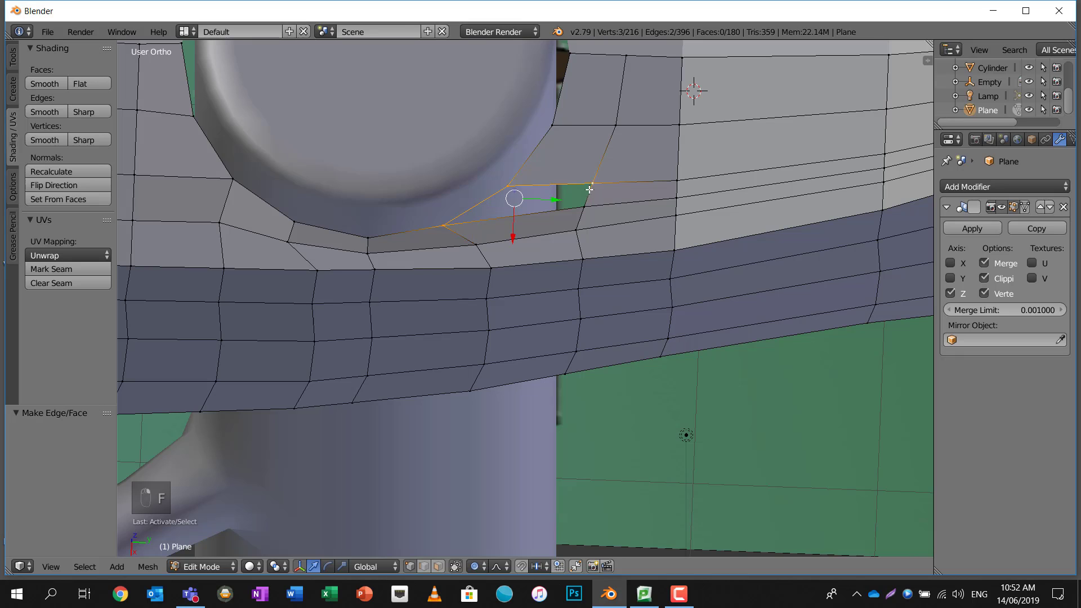
shift+right_click(584, 207)
key(f)
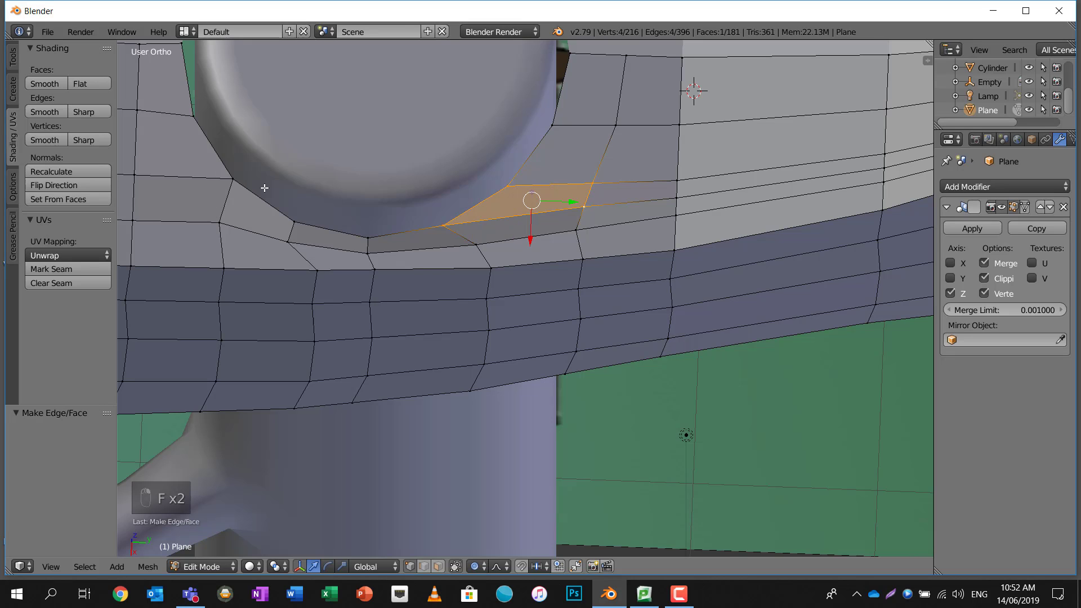
Examine how the new faces beside the ring connect to the extra lengthwise cut in the +Y wall
scroll(476, 223, up, 1)
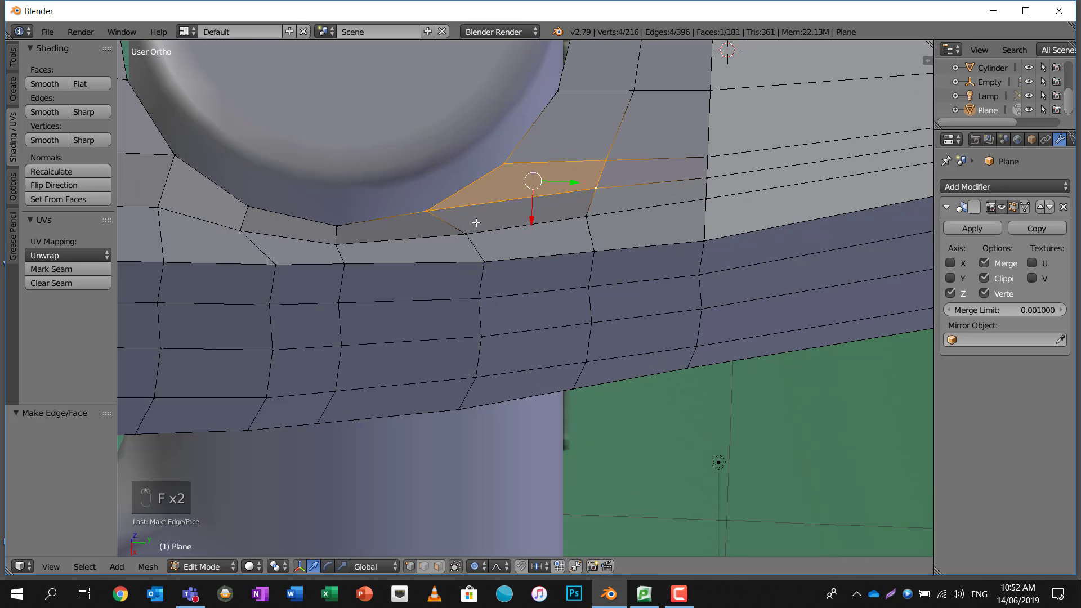
scroll(476, 223, down, 2)
middle_drag(477, 224, 482, 231)
scroll(639, 152, down, 2)
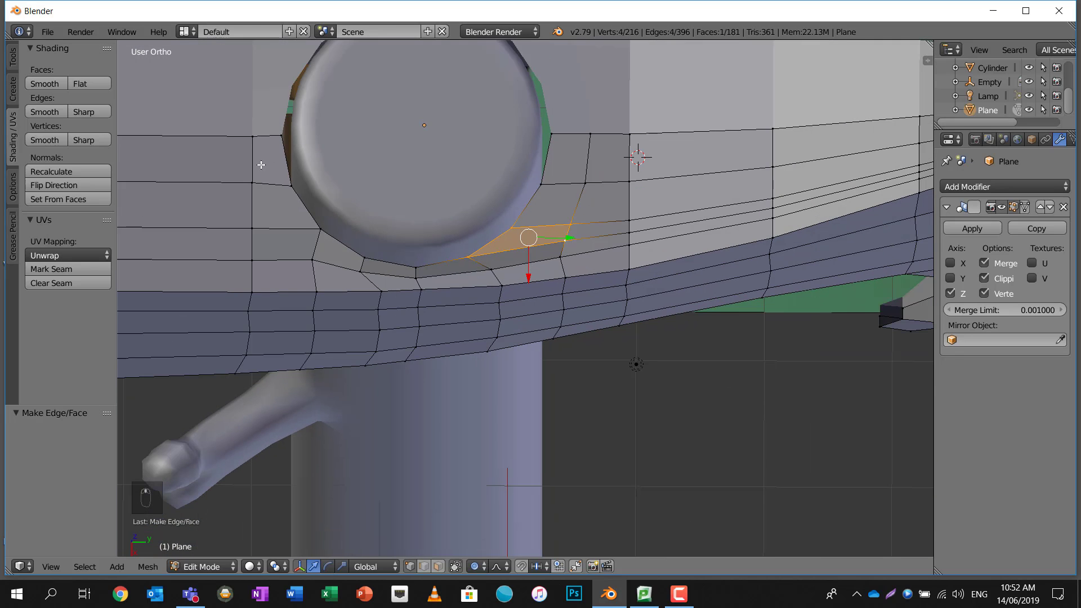
scroll(658, 167, up, 1)
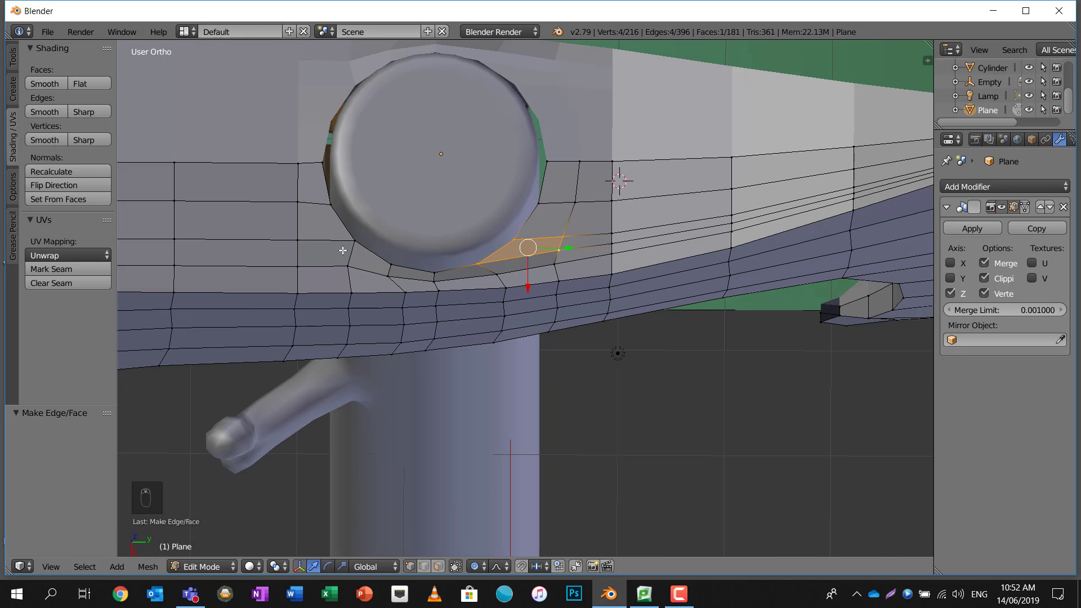
scroll(539, 248, up, 3)
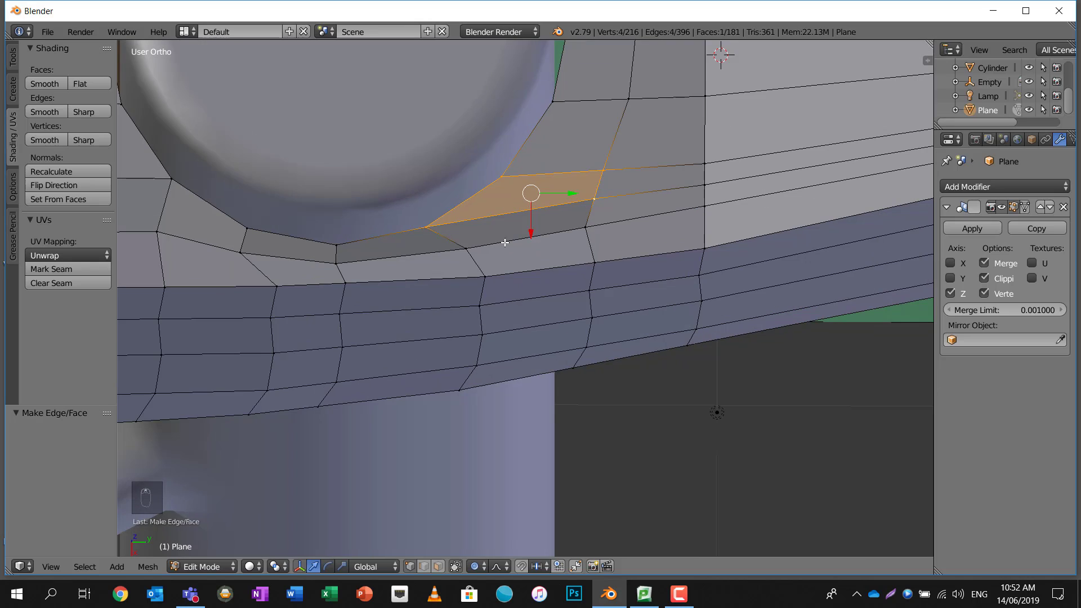
click(442, 240)
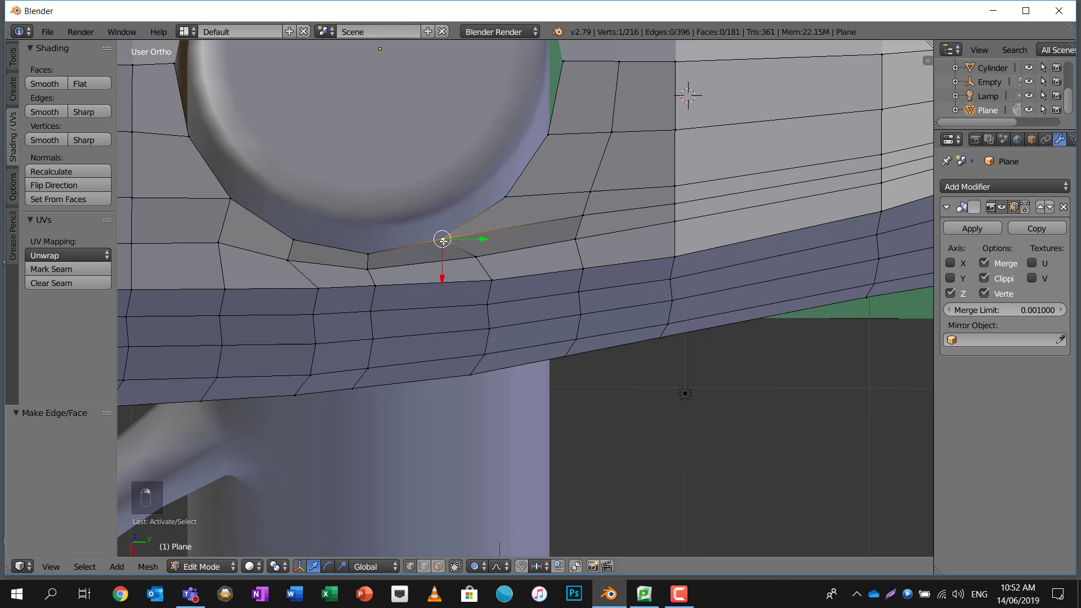
right_click(583, 215)
shift+middle_drag(768, 218, 669, 231)
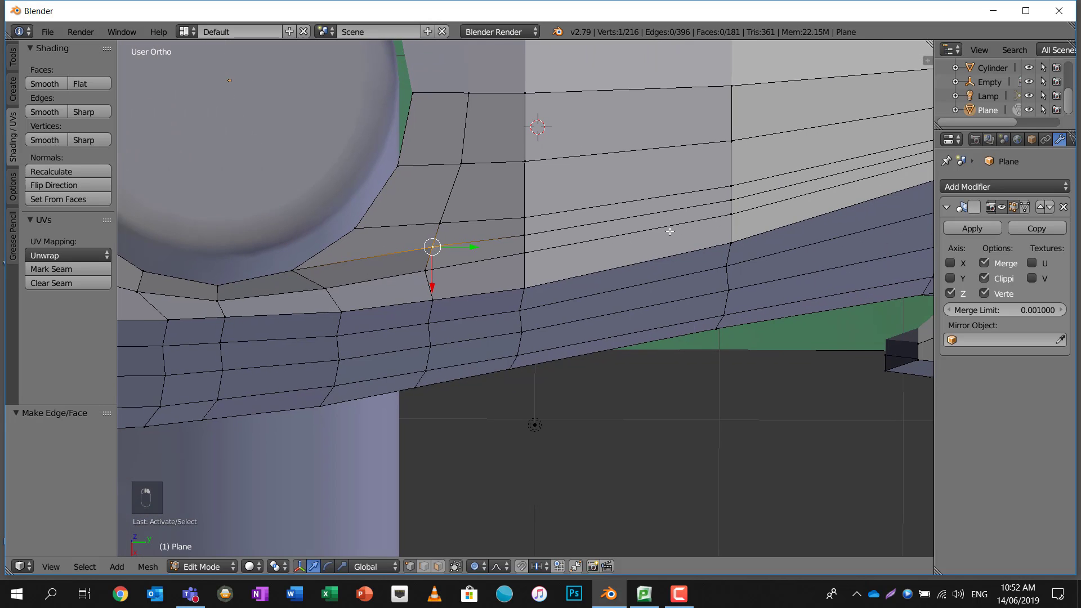
Undo the last two gap fills and the centred lengthwise loop cut in the +Y wall
key(ctrl+z)
key(ctrl+z)
key(ctrl+z)
key(ctrl+z)
key(ctrl+z)
key(ctrl+z)
key(ctrl+z)
key(ctrl+z)
key(ctrl+z)
key(ctrl+z)
key(ctrl+z)
key(ctrl+z)
key(ctrl+z)
key(ctrl+z)
key(ctrl+z)
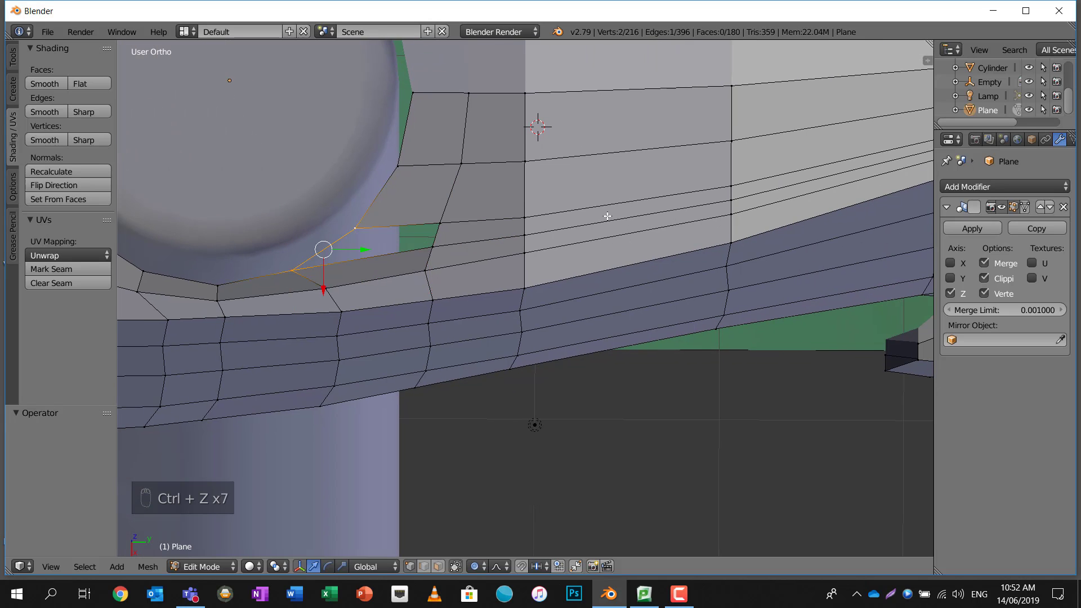
key(ctrl+z)
key(ctrl+z)
key(ctrl+z)
key(ctrl+z)
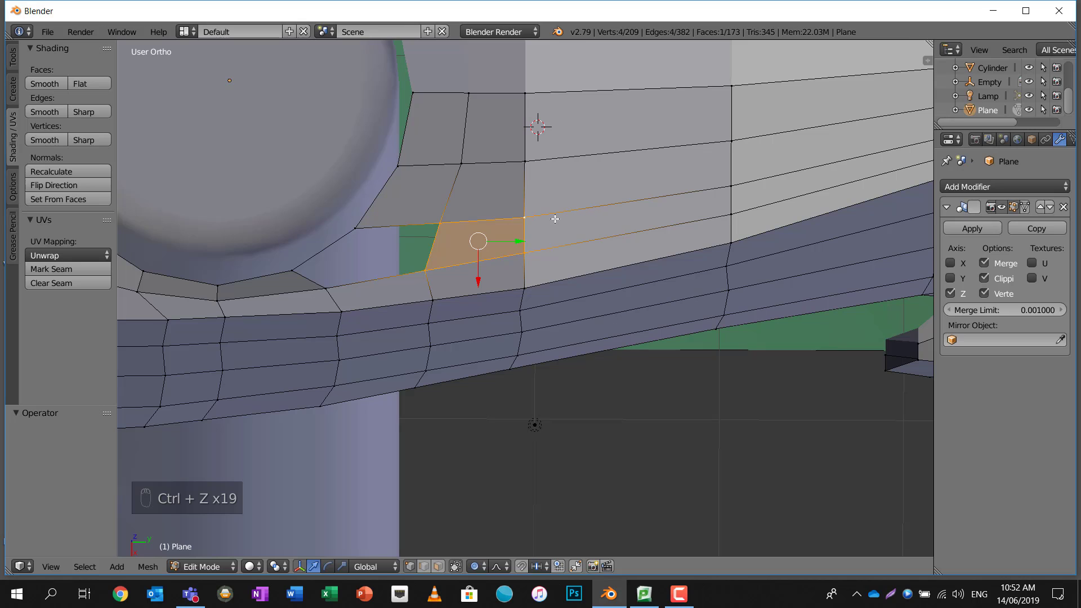
Close the remaining gap beside the ring with a single five-sided face
click(293, 270)
shift+click(356, 228)
shift+click(439, 223)
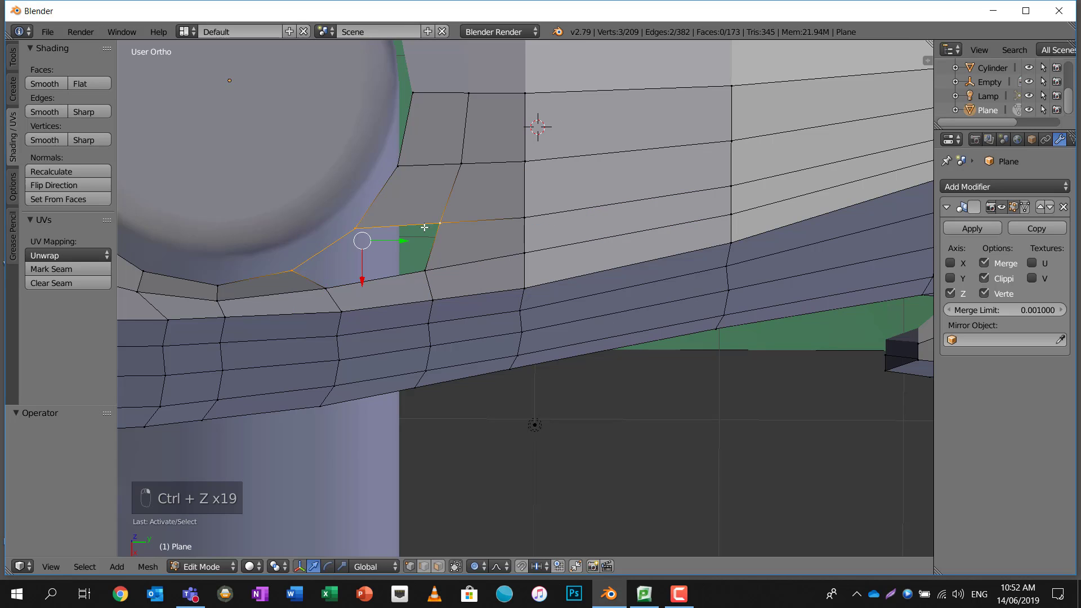
shift+click(425, 271)
shift+click(357, 283)
key(f)
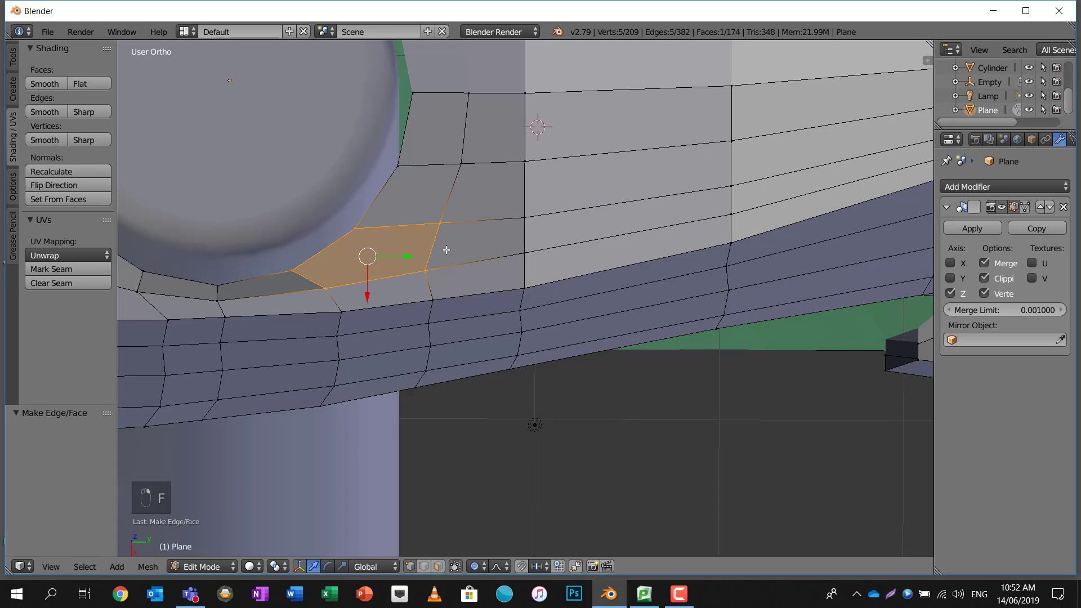
Select the entire axe head mesh
scroll(444, 248, down, 6)
middle_drag(444, 248, 432, 211)
scroll(485, 181, down, 5)
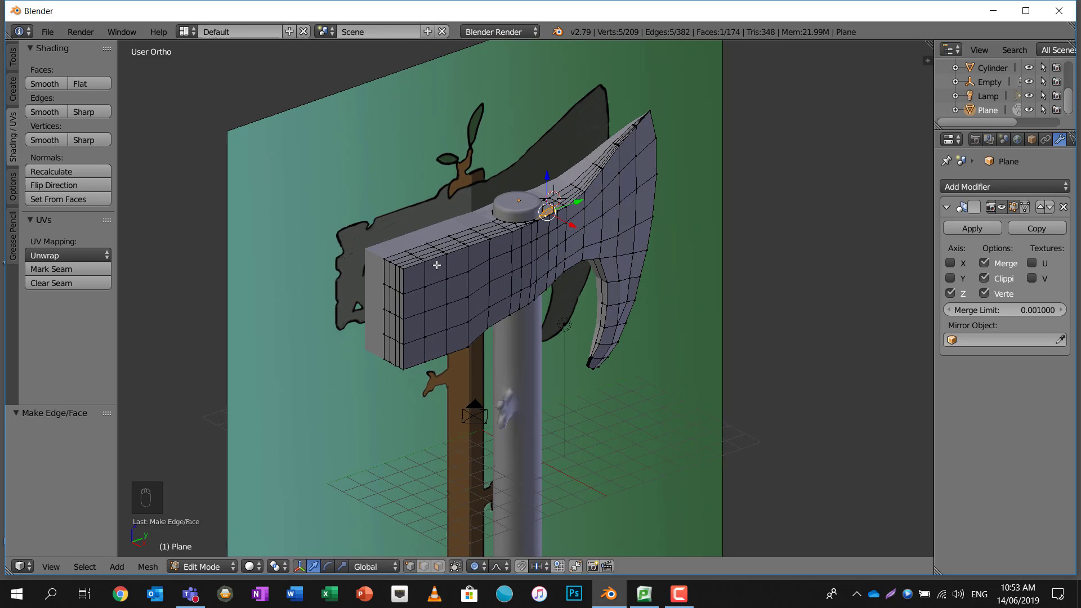
scroll(437, 265, up, 2)
scroll(508, 261, up, 1)
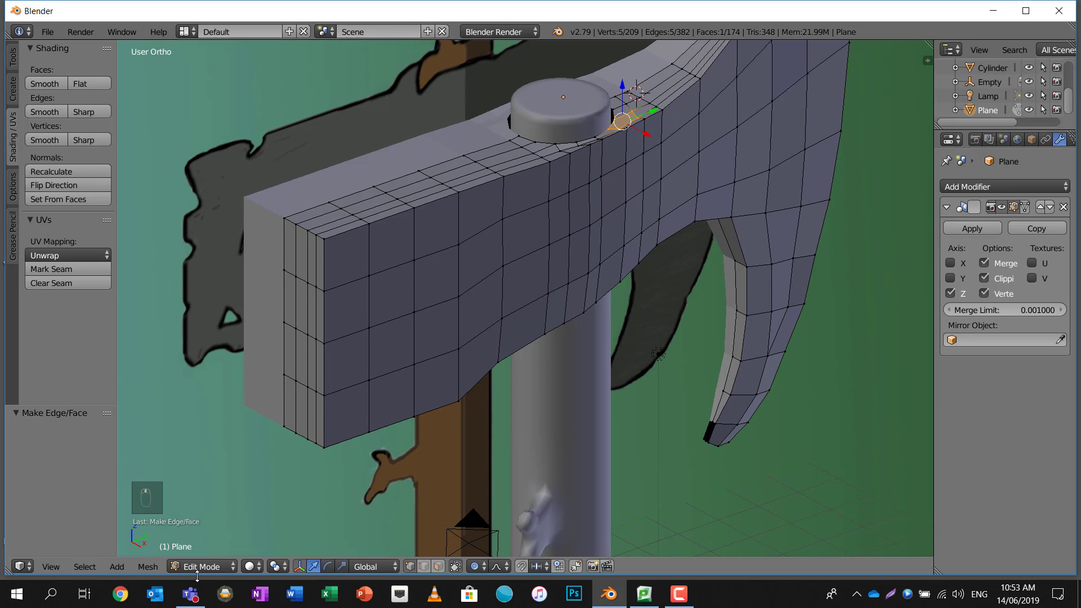
middle_drag(463, 259, 341, 195)
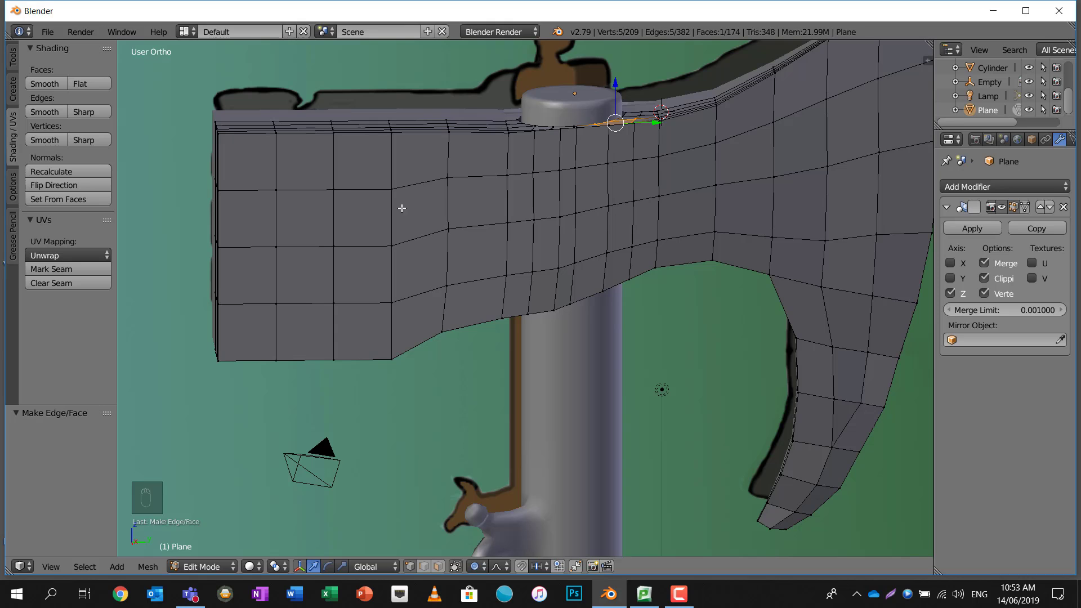
key(a)
key(a)
key(a)
click(998, 186)
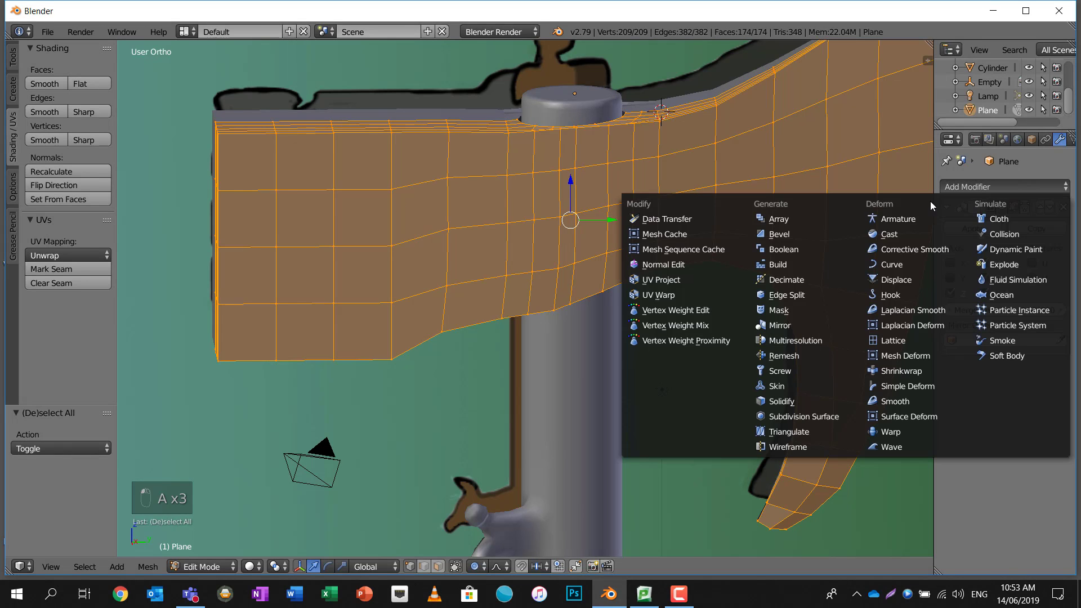
click(664, 218)
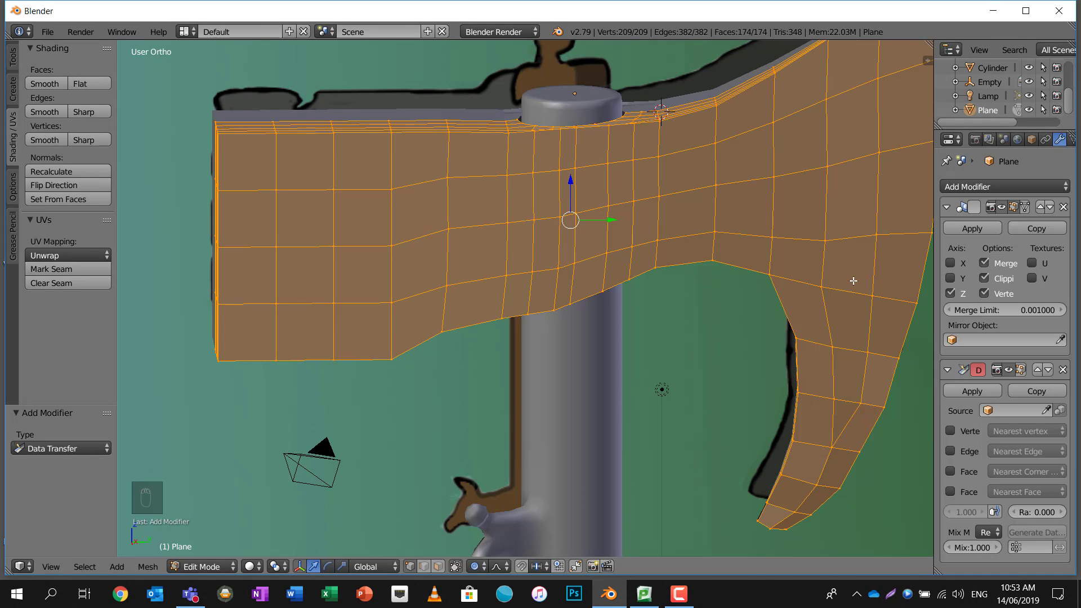
click(1065, 369)
Add a Subdivision Surface modifier to the axe head
click(997, 186)
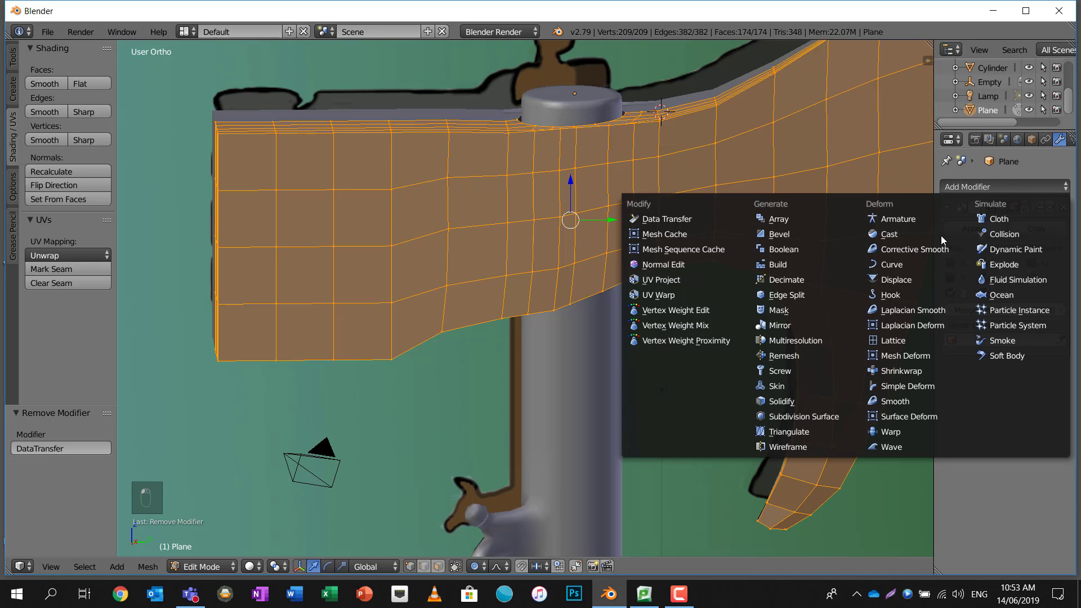
click(837, 421)
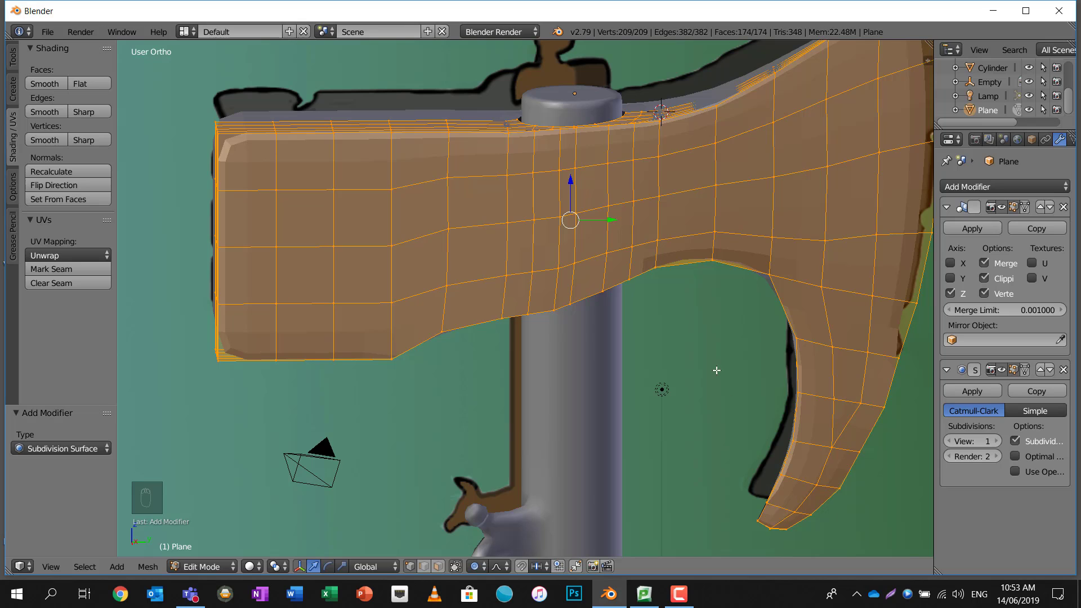
Add two lengthwise supporting loop cuts, one close to the axe head's upper edge and one close to its lower edge
scroll(526, 214, up, 1)
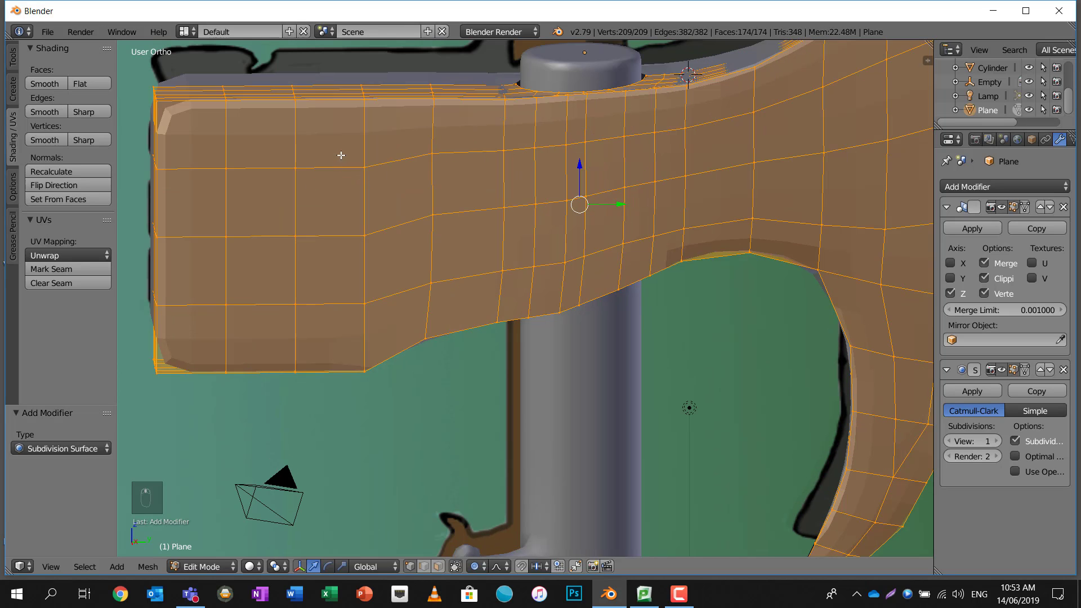
middle_drag(341, 156, 342, 151)
key(ctrl+r)
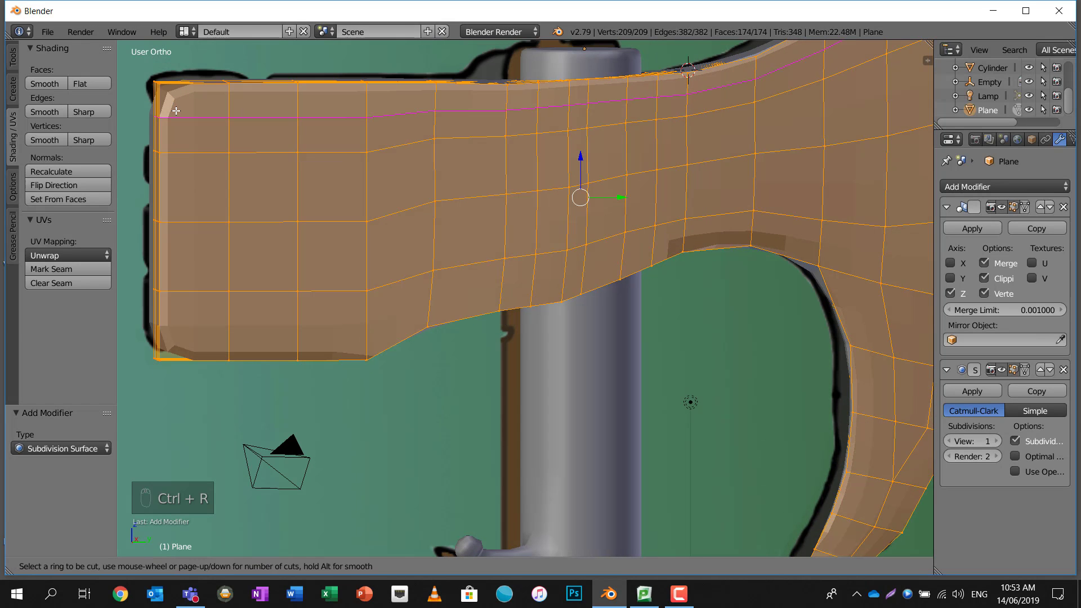
click(177, 104)
click(179, 91)
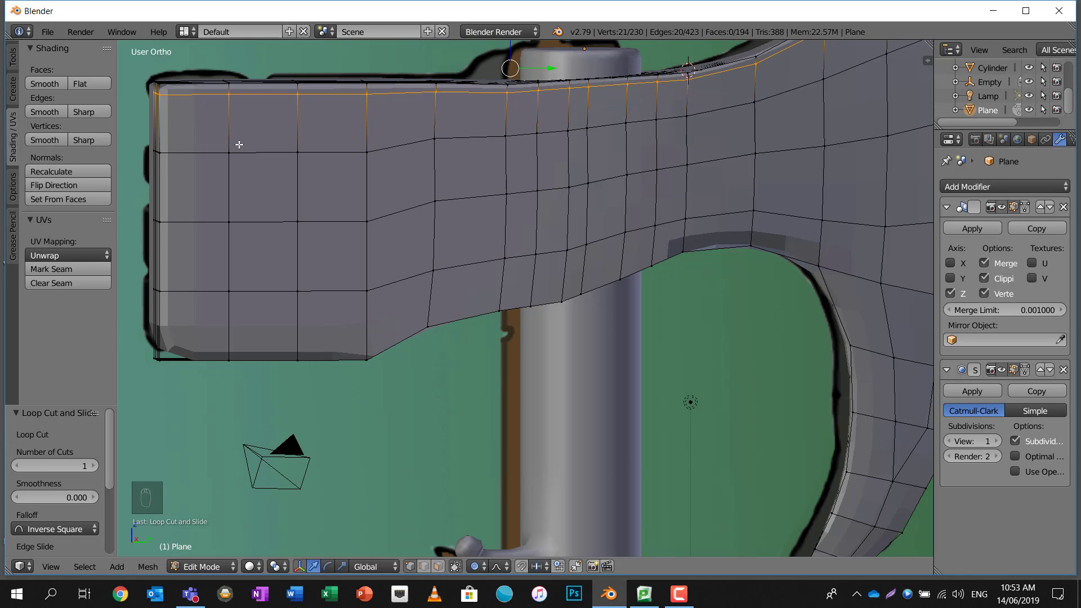
key(ctrl+r)
click(220, 331)
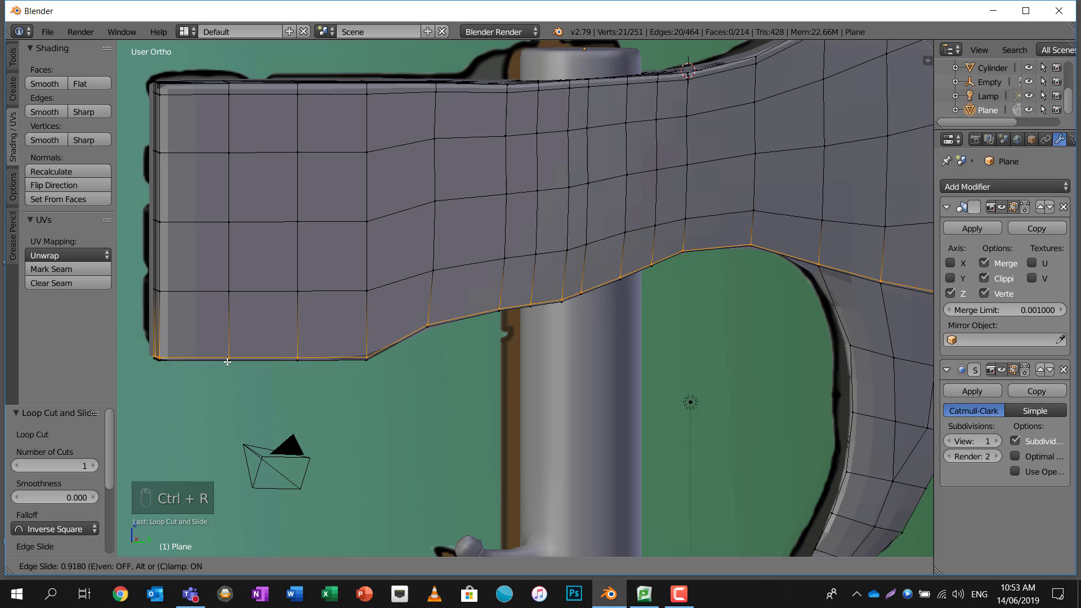
click(224, 362)
Add a vertical supporting loop cut close to the axe head's blunt end and set the viewport subdivisions to 2
key(ctrl+r)
click(153, 78)
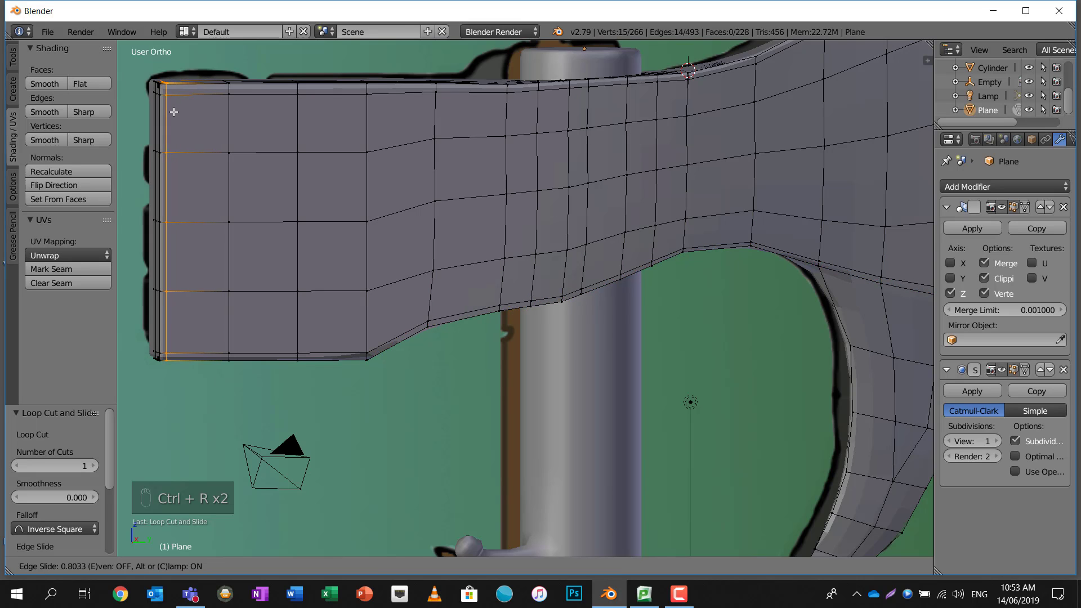
click(172, 109)
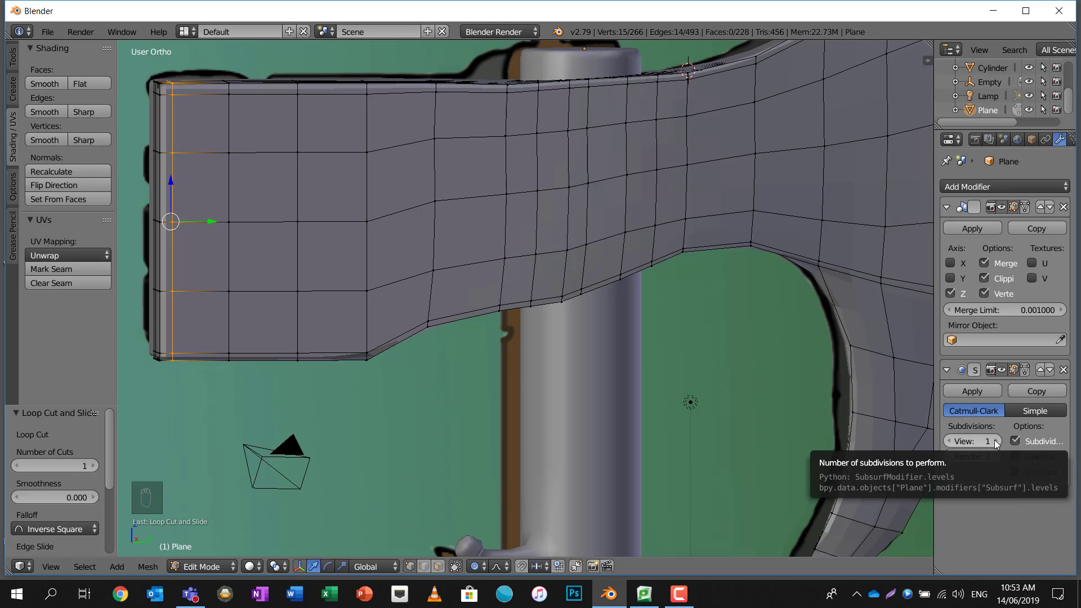
click(996, 443)
Add two loop cuts following the blade's cutting edge, one tight against the edge and one midway across the adjoining band
middle_drag(588, 194, 622, 223)
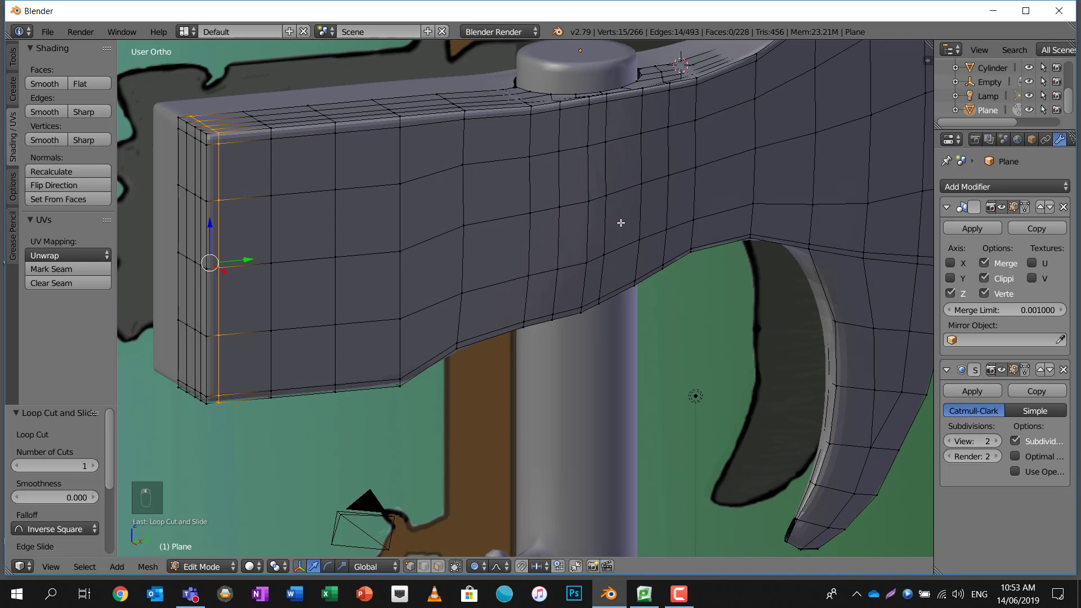
shift+middle_drag(750, 231, 642, 222)
middle_drag(780, 284, 750, 263)
scroll(731, 256, down, 4)
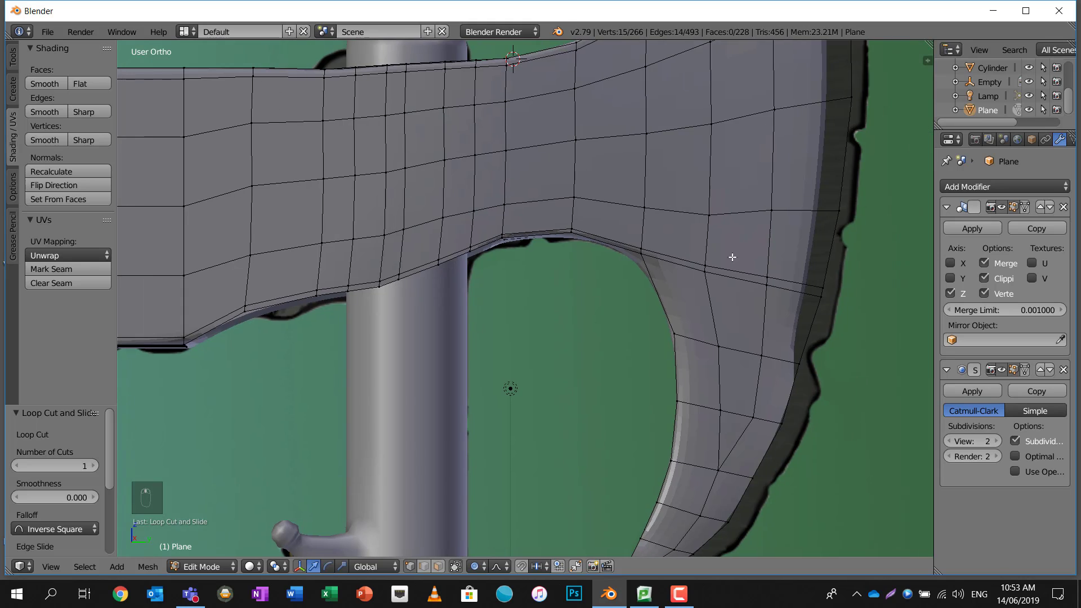
scroll(728, 266, up, 1)
scroll(682, 193, up, 4)
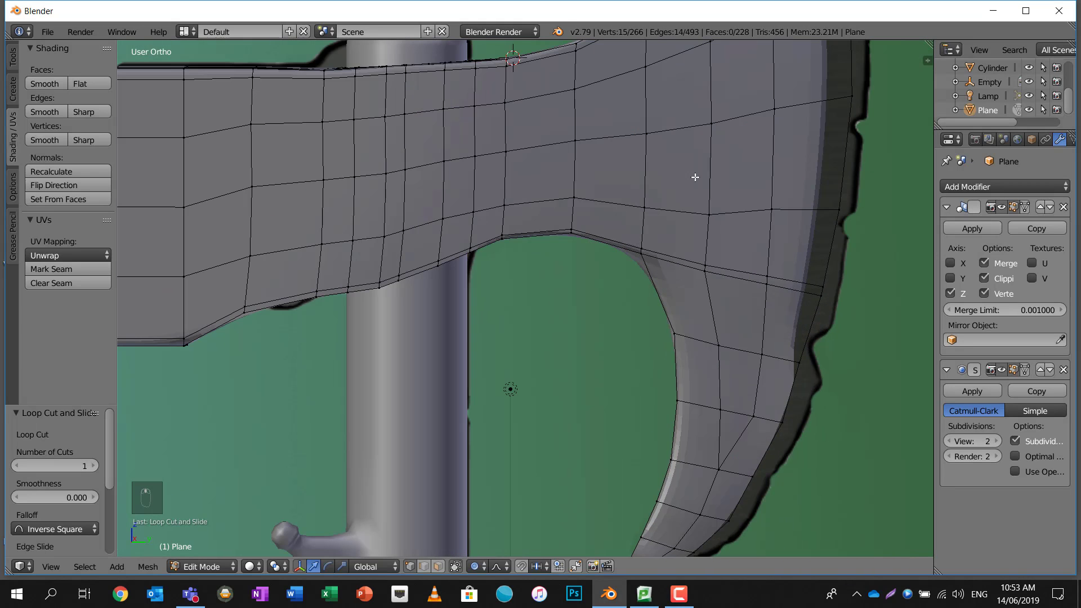
key(ctrl+r)
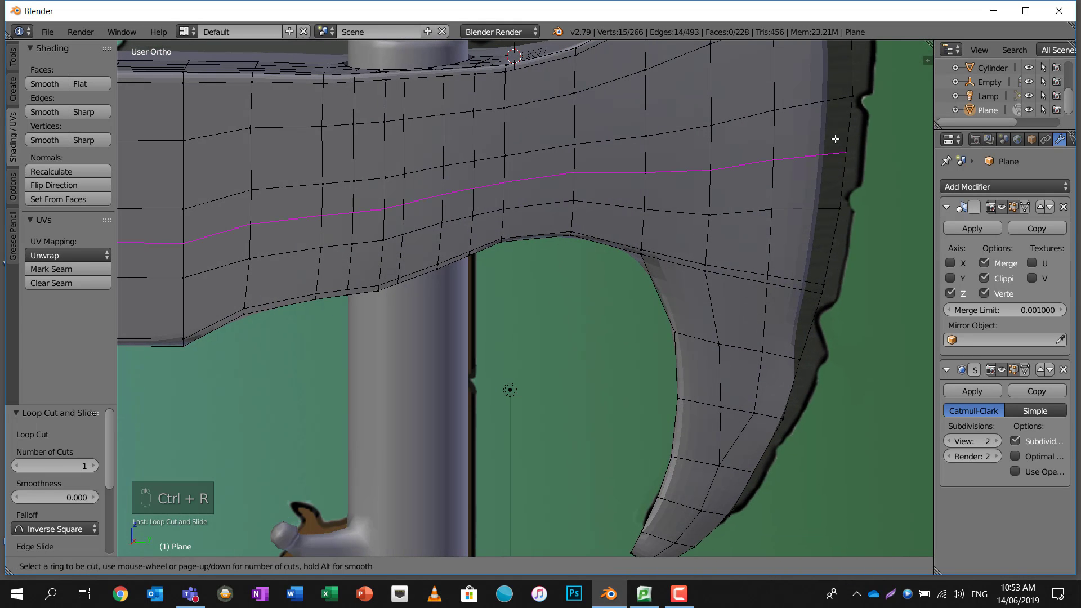
click(833, 112)
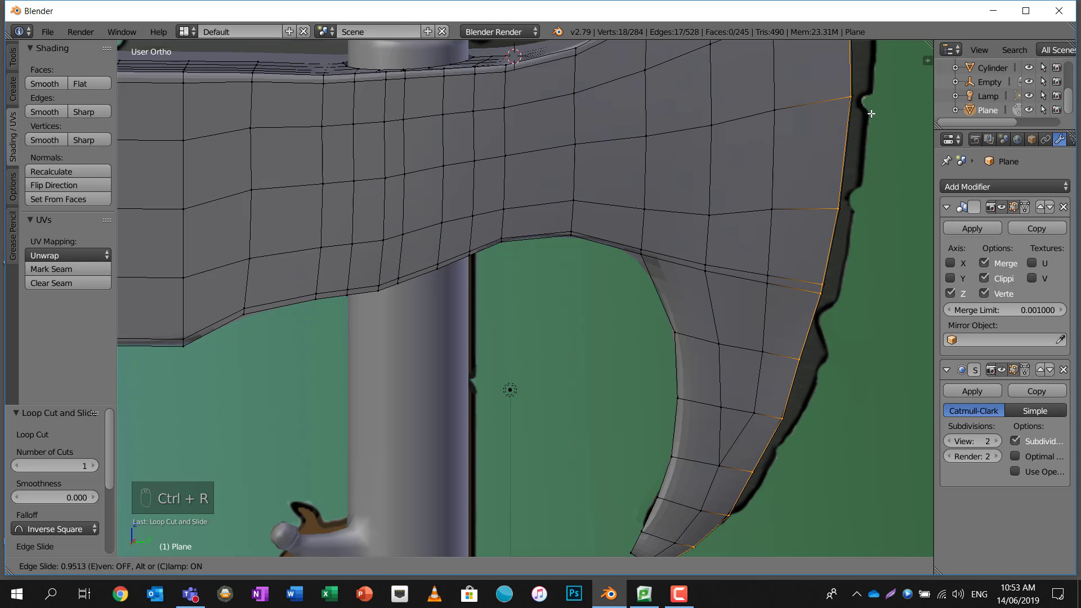
click(871, 114)
key(ctrl+r)
click(816, 121)
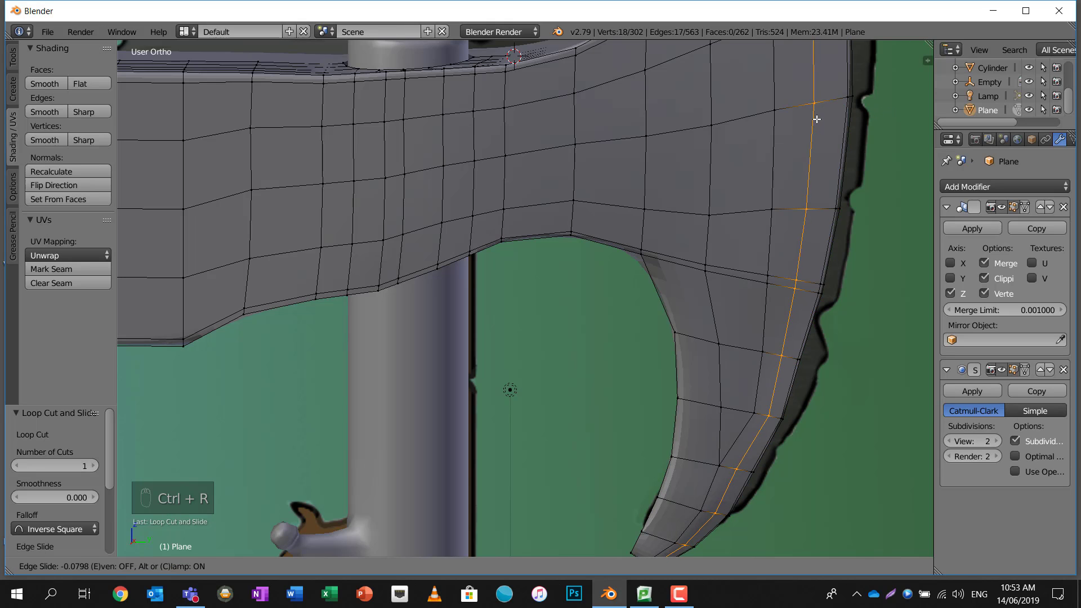
click(817, 119)
Add two centred vertical loop cuts across the neck between the handle and the blade
scroll(655, 189, down, 3)
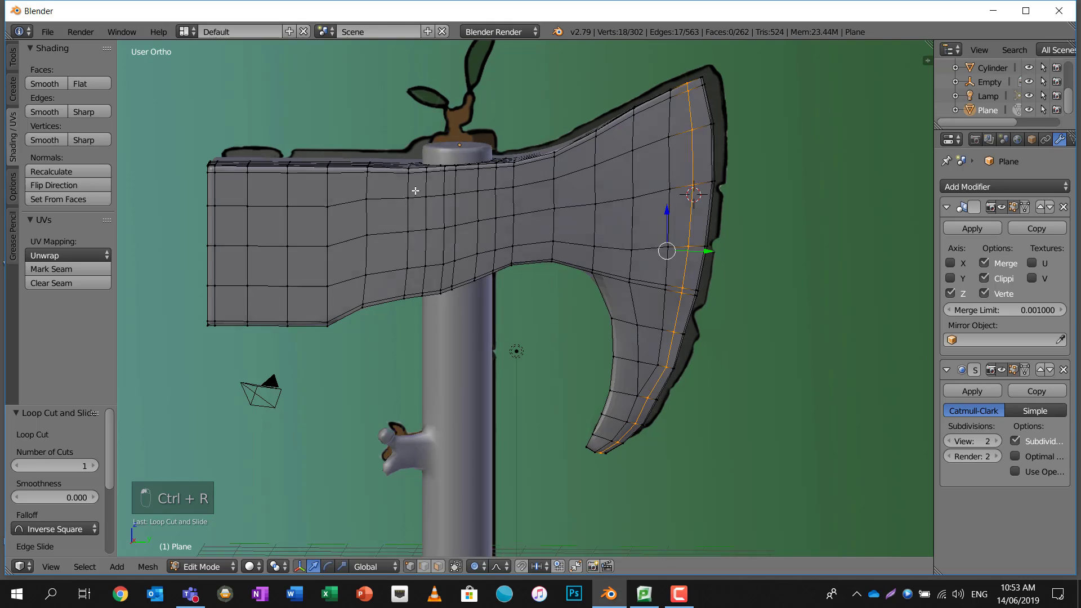
scroll(522, 197, up, 2)
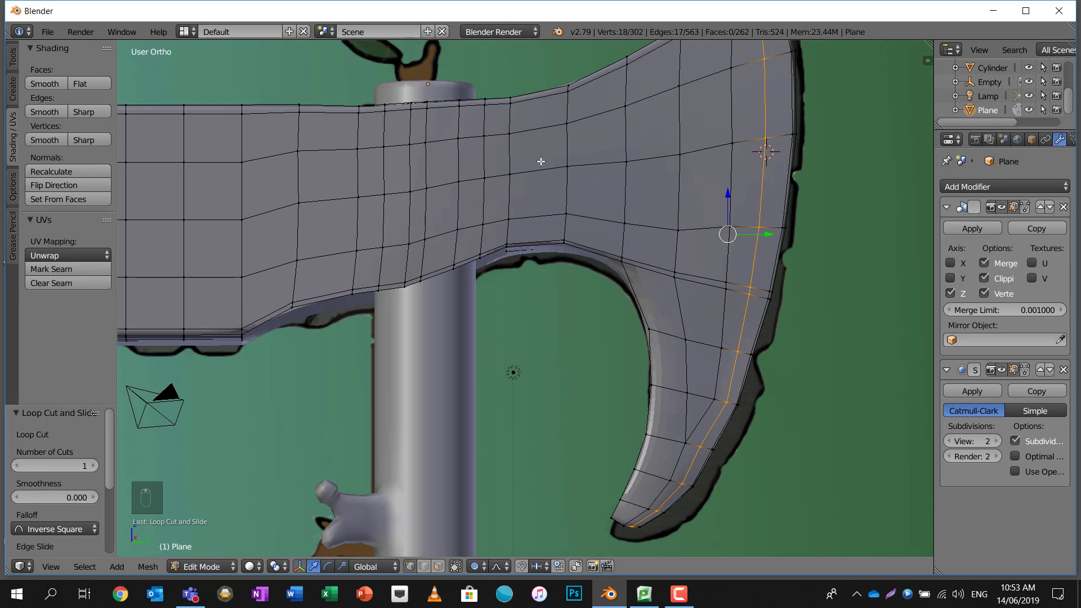
key(ctrl+r)
double_click(543, 145)
key(ctrl+r)
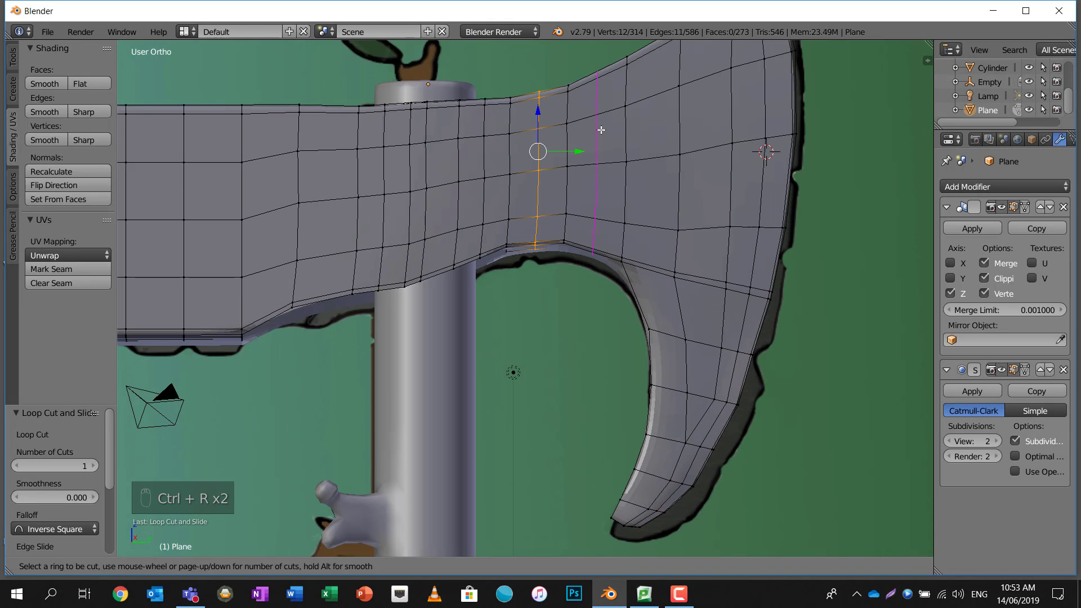
double_click(601, 130)
Add two centred vertical loop cuts through the widening blade, the first running down into the hooked lower tip
key(ctrl+r)
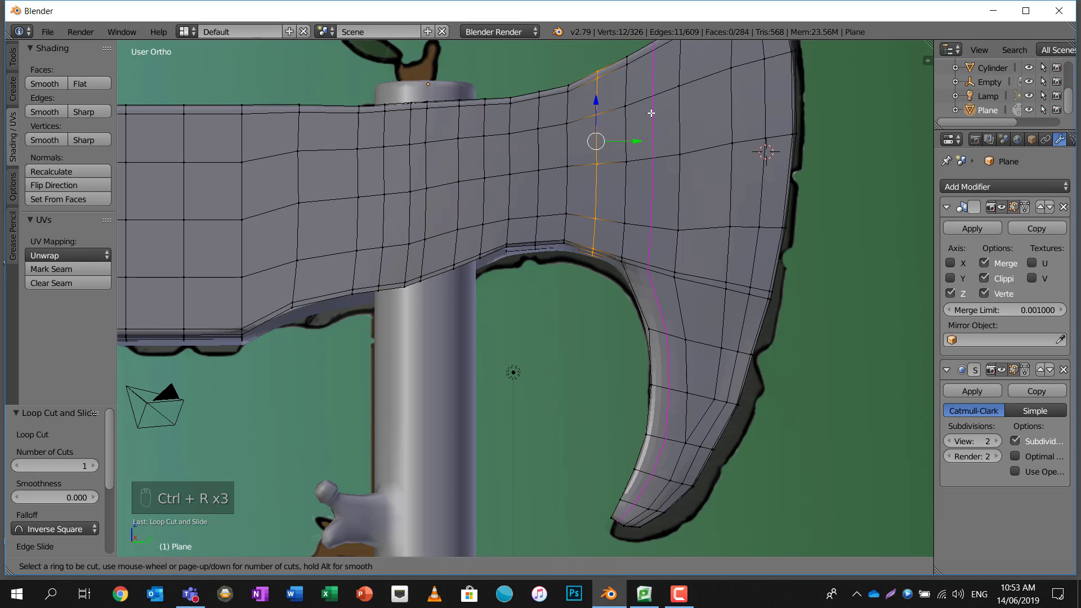
double_click(652, 112)
key(ctrl+r)
key(ctrl+r)
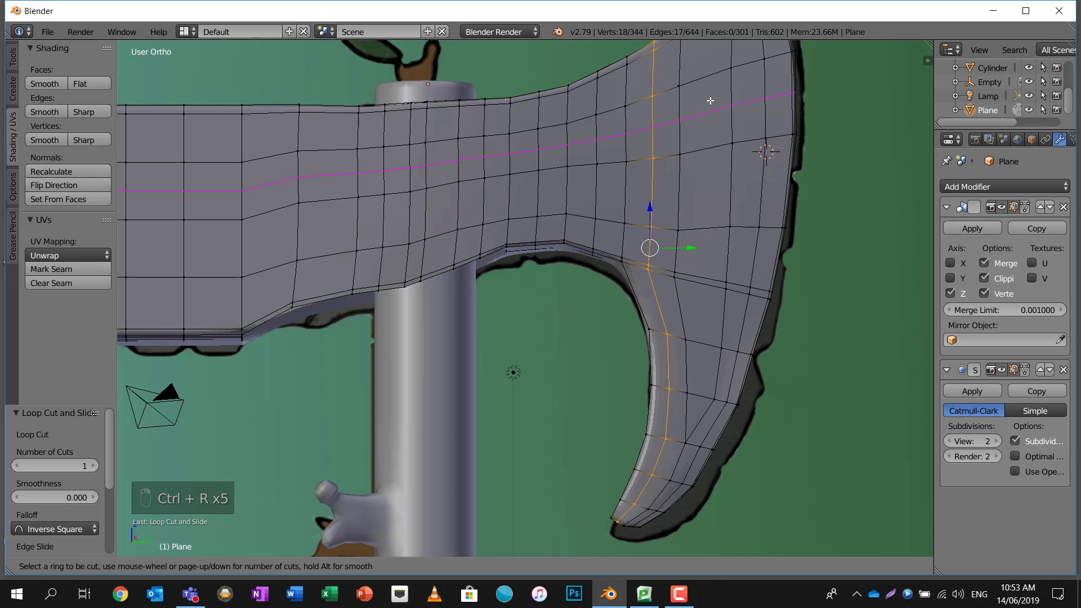
click(711, 100)
click(710, 100)
key(ctrl+r)
right_click(549, 202)
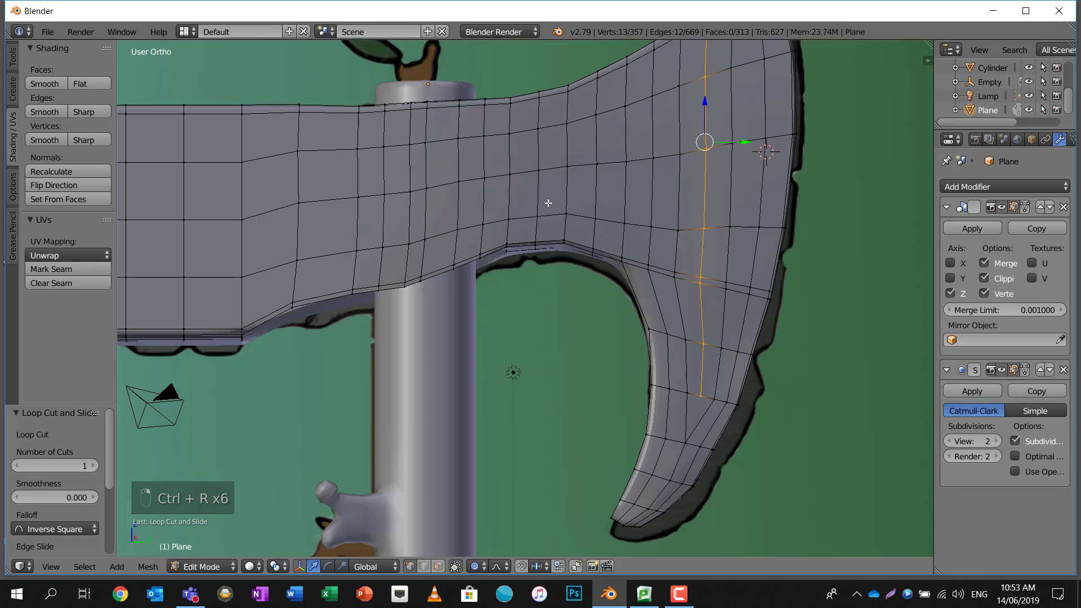
Add a centred lengthwise loop cut through the band just below the middle of the axe head
key(ctrl+r)
click(548, 197)
click(548, 197)
Add three centred lengthwise loop cuts in the axe head's remaining wide bands, two in the upper half and one near the lower edge
shift+middle_drag(549, 195, 759, 179)
middle_drag(398, 200, 399, 211)
middle_drag(365, 161, 473, 169)
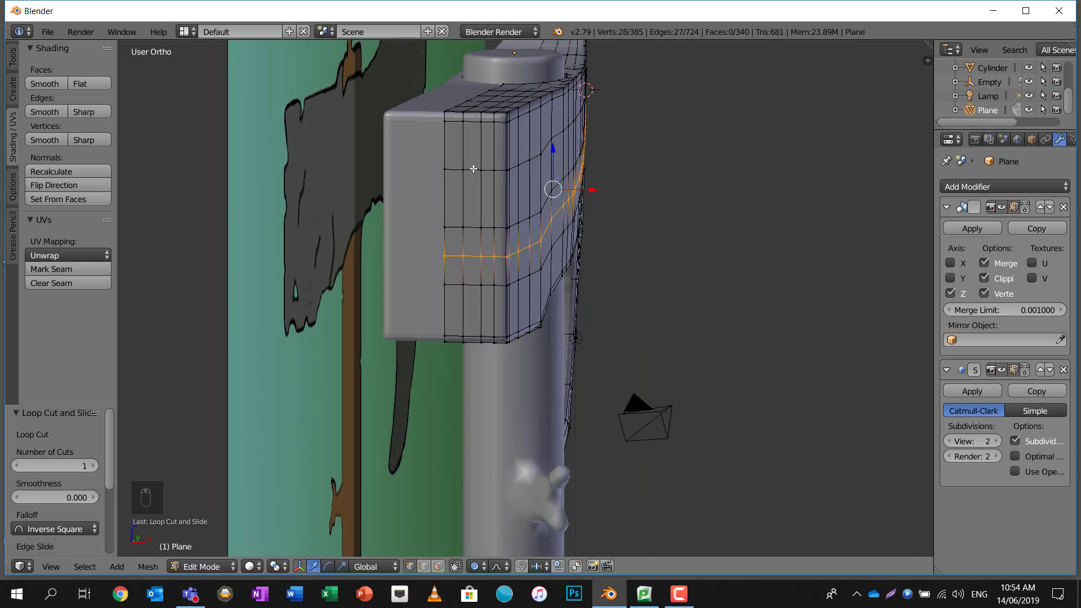
key(ctrl+r)
click(500, 187)
click(500, 187)
key(ctrl+r)
click(495, 143)
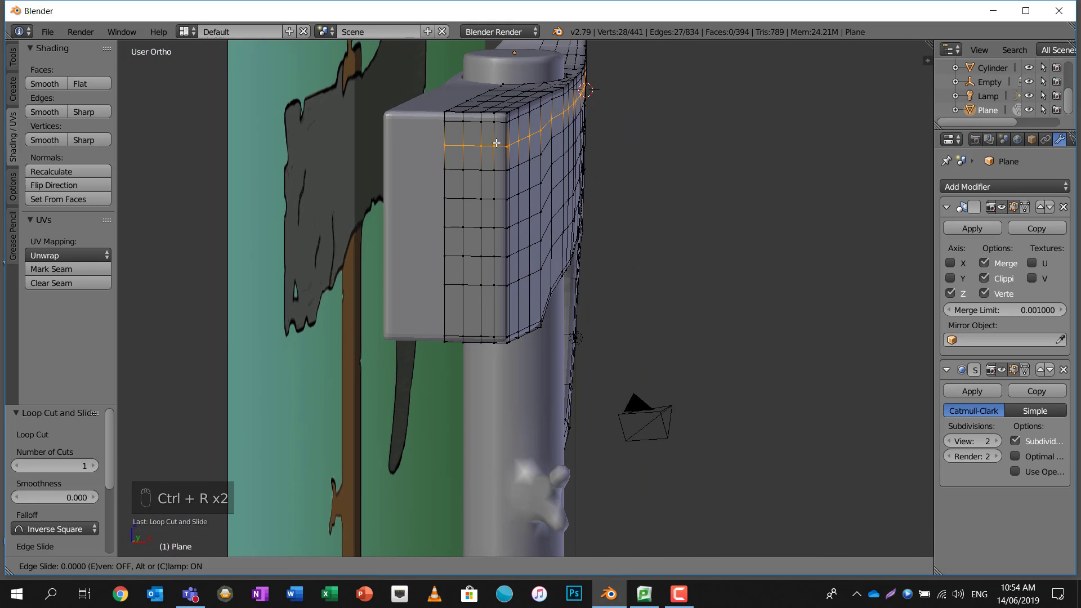
click(496, 143)
key(ctrl+r)
click(517, 321)
click(517, 322)
Split the three wide columns of the blunt block with centred vertical loop cuts
middle_drag(518, 322, 359, 235)
key(ctrl+r)
click(359, 235)
click(359, 236)
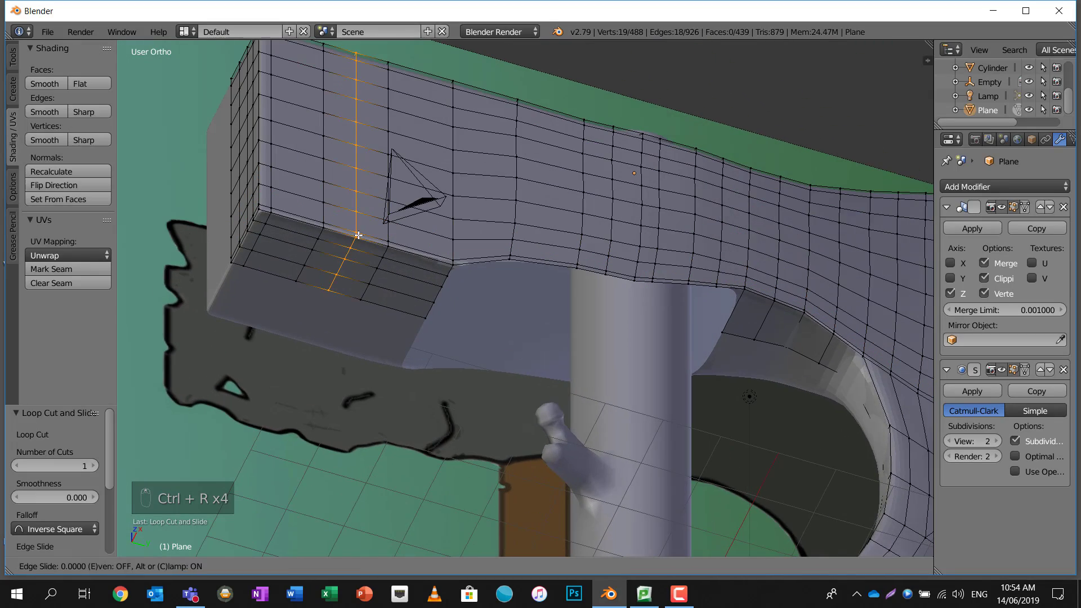
key(ctrl+r)
click(299, 226)
click(299, 226)
key(ctrl+r)
click(419, 237)
click(419, 237)
Add two centred vertical loop cuts in the wide columns between the blunt block and the handle
middle_drag(419, 237, 471, 208)
key(ctrl+r)
click(471, 207)
click(470, 208)
key(ctrl+r)
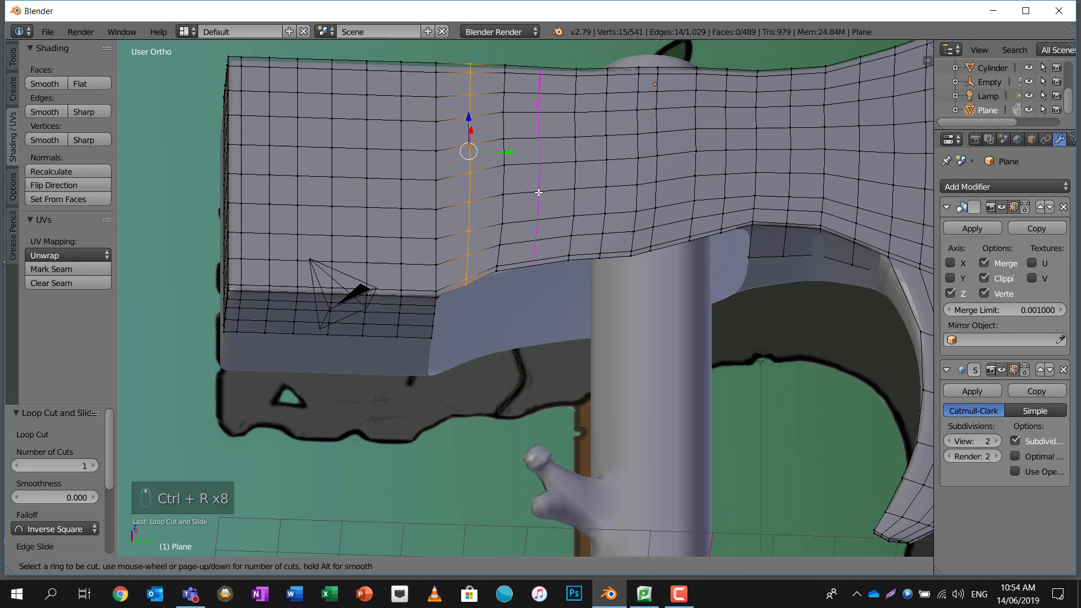
click(538, 190)
click(541, 191)
Set the viewport subdivisions to 1 and add a supporting loop cut tight against the hooked blade's inner curve
middle_drag(684, 195, 813, 204)
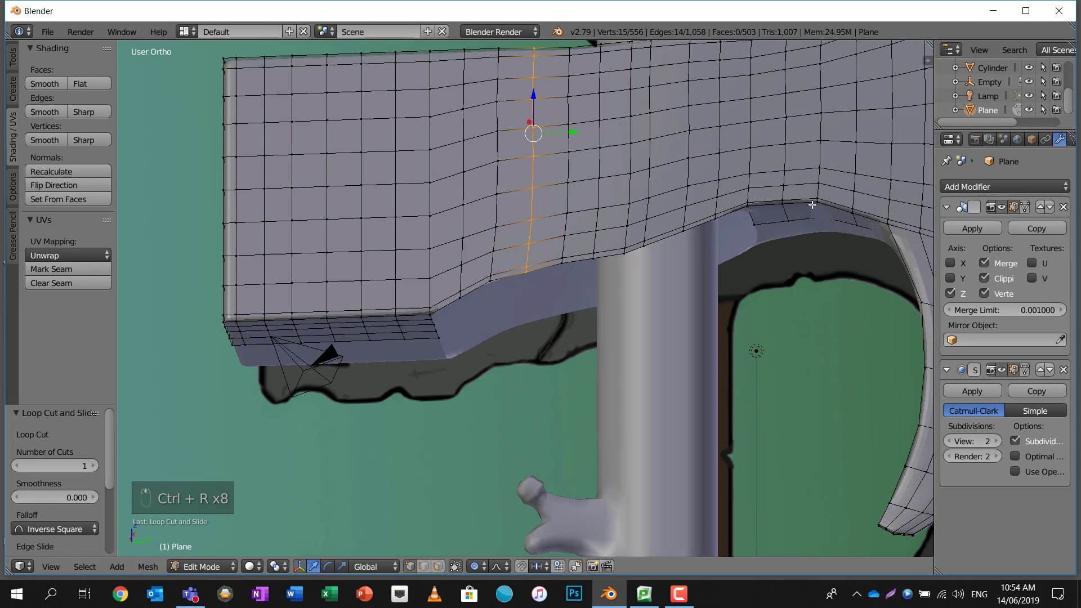
click(951, 441)
shift+middle_drag(924, 246, 792, 234)
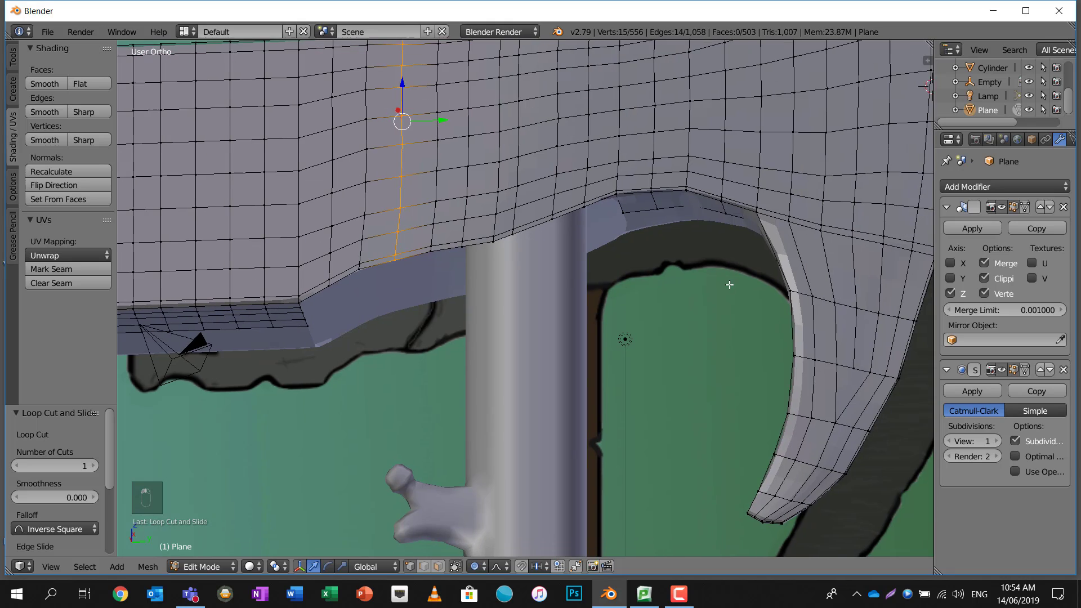
key(ctrl+r)
click(760, 218)
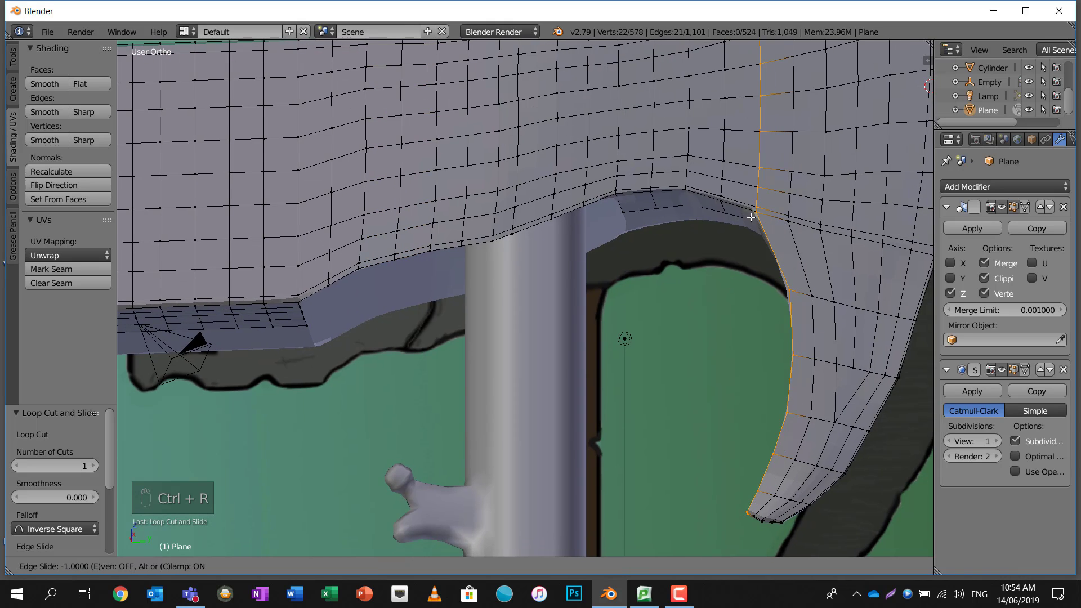
click(760, 218)
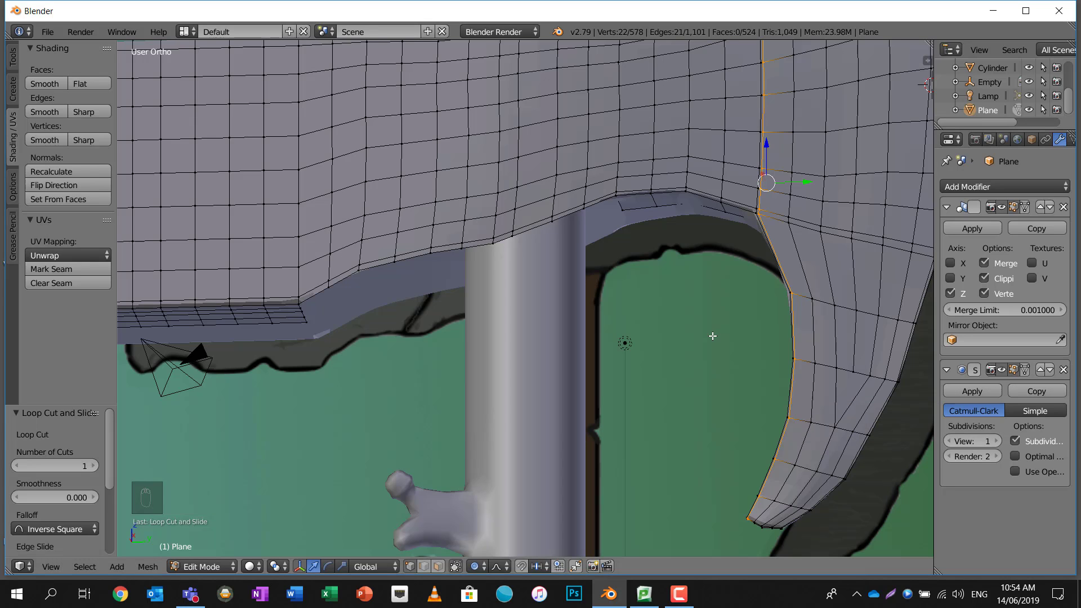
Apply the Subdivision Surface modifier in Object Mode and inspect the resulting mesh in Edit Mode
key(Tab)
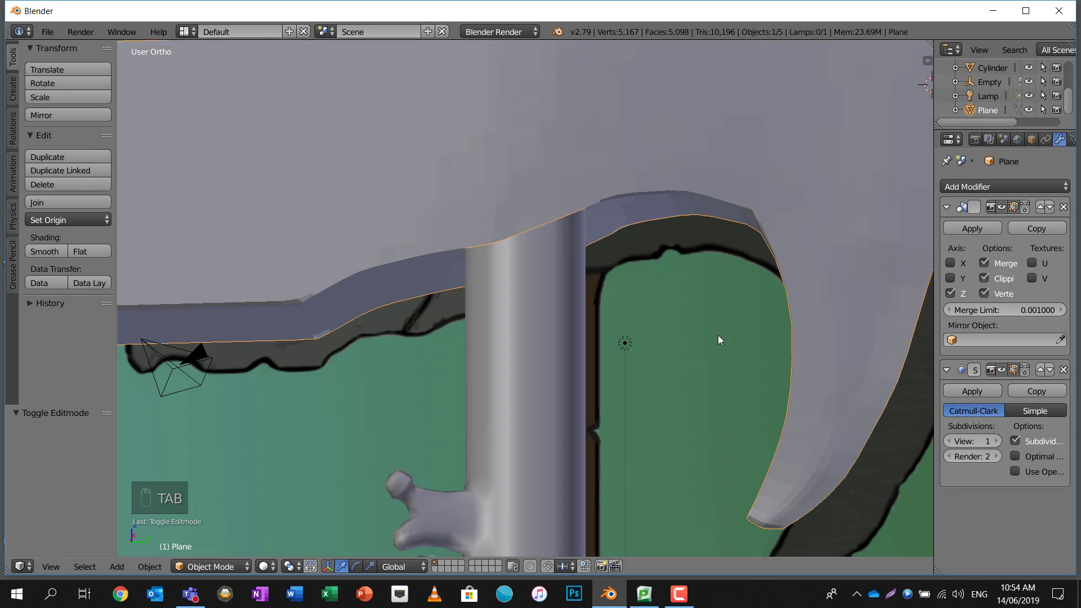
click(972, 391)
key(Tab)
middle_drag(648, 312, 358, 225)
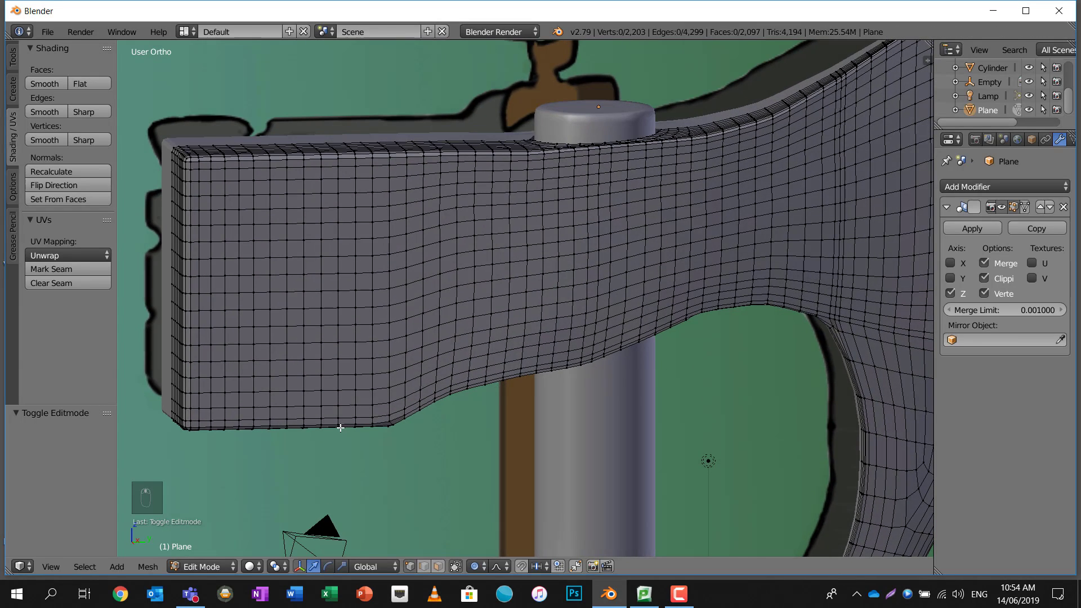
scroll(340, 428, up, 1)
Switch the axe head to Sculpt Mode and choose the Inflate/Deflate brush
click(191, 567)
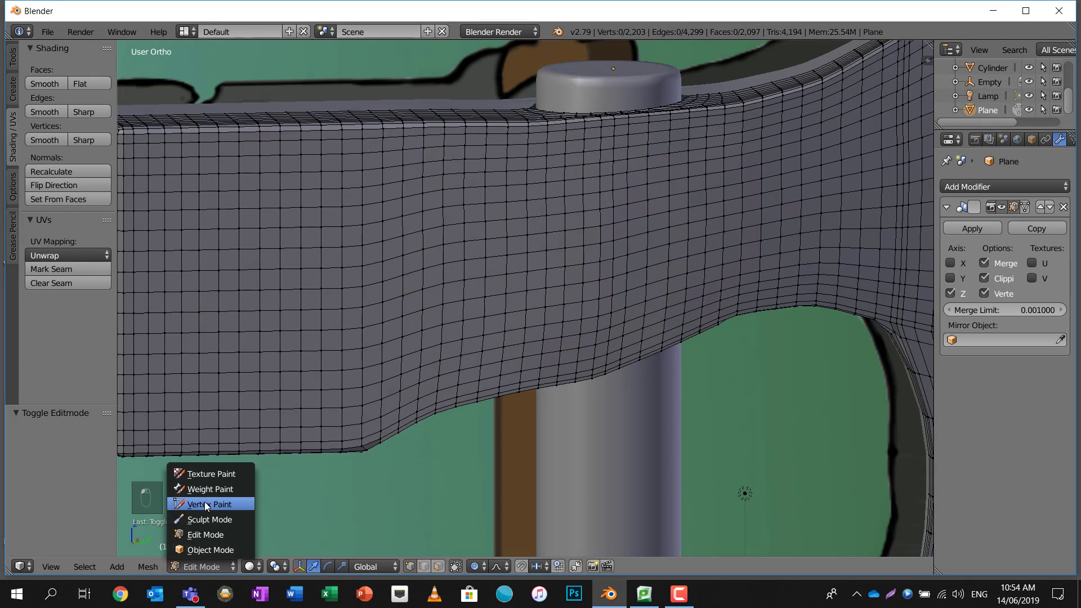
click(217, 519)
shift+middle_drag(317, 353, 400, 359)
click(54, 113)
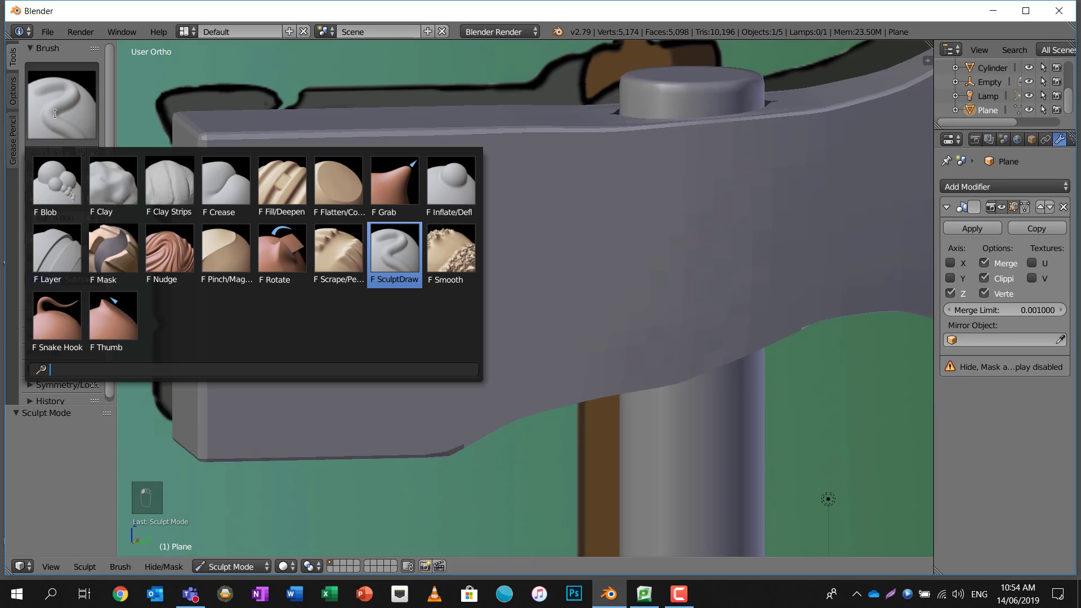
click(455, 194)
Set the brush to Deflate and enlarge its radius to about 107 px
middle_drag(326, 174, 156, 222)
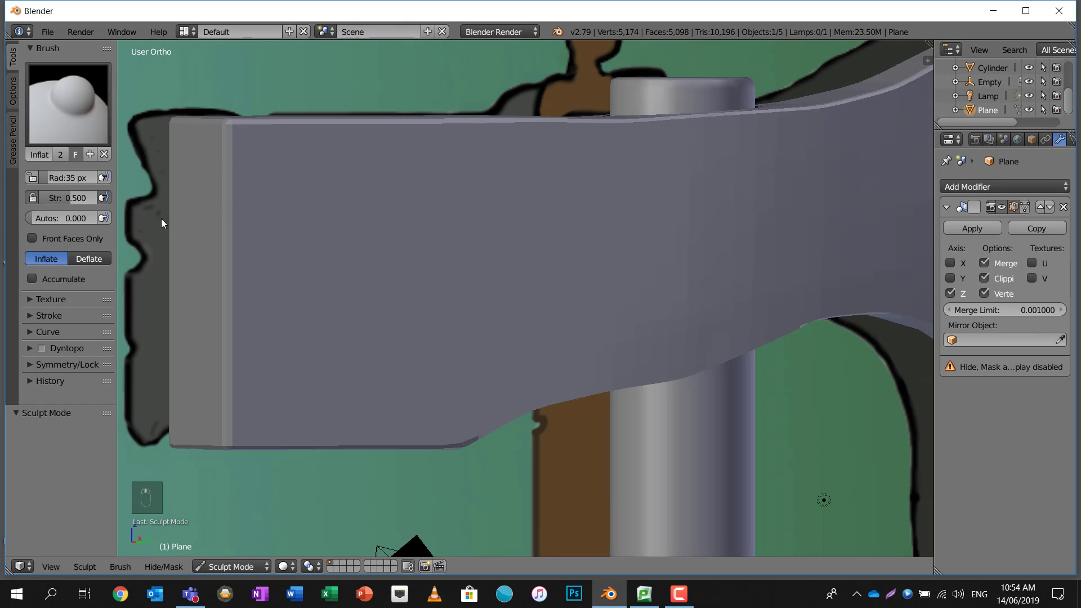
click(89, 258)
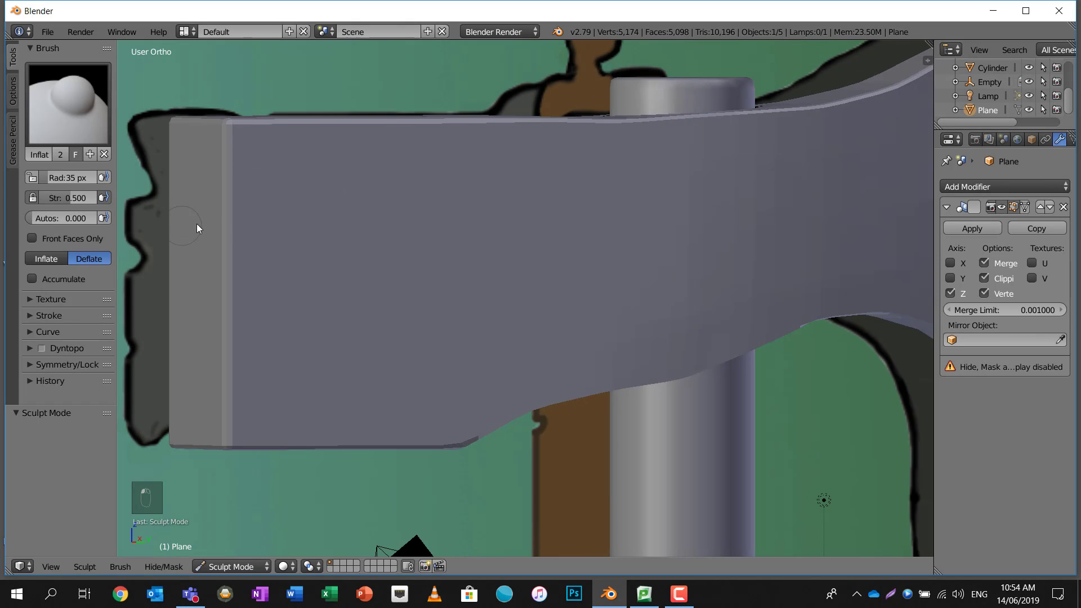
shift+middle_drag(258, 227, 285, 299)
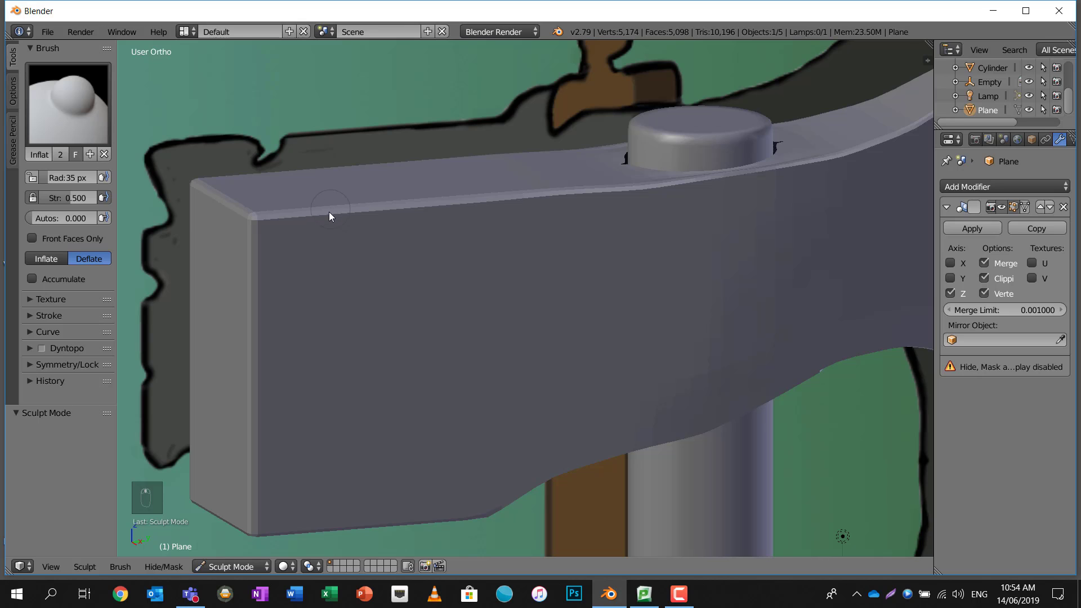
key(f)
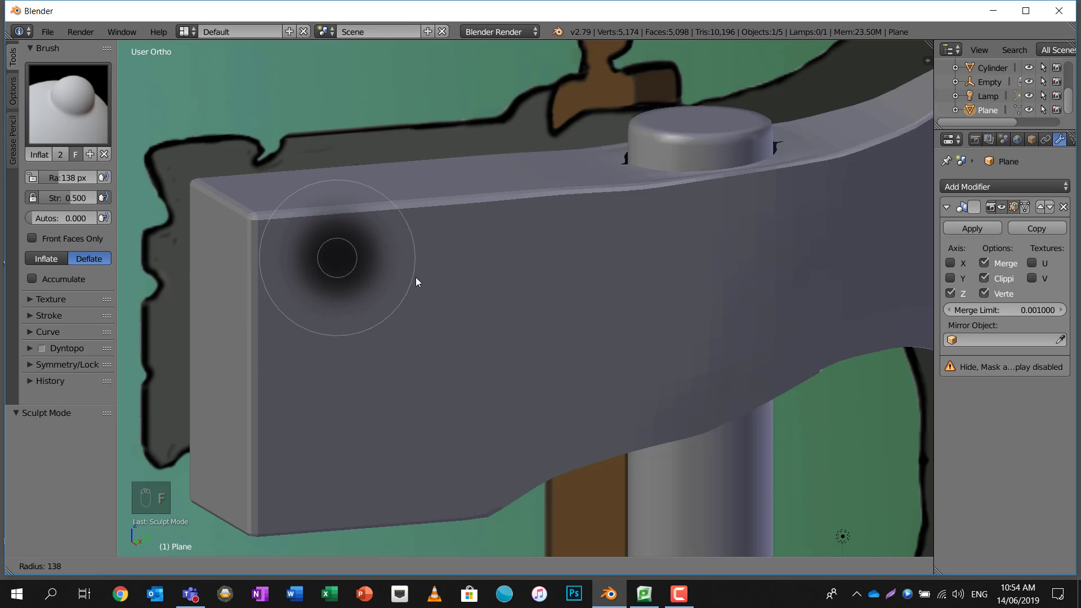
click(393, 279)
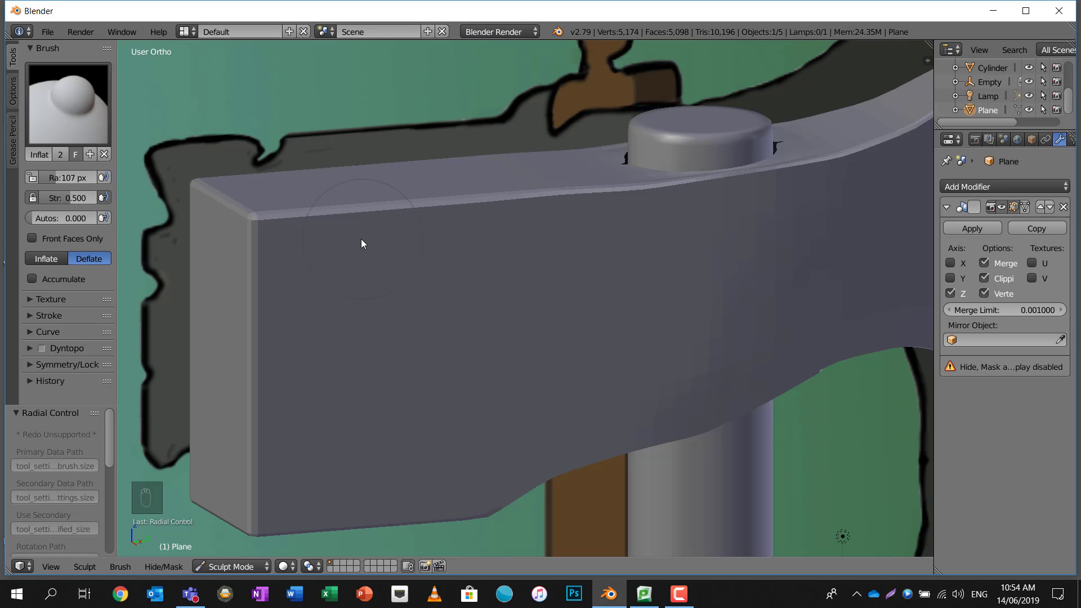
Set the Deflate brush to 52 px radius and 0.639 strength, and sculpt a notch into the upper long edge near the head's blunt end
key(f)
click(331, 244)
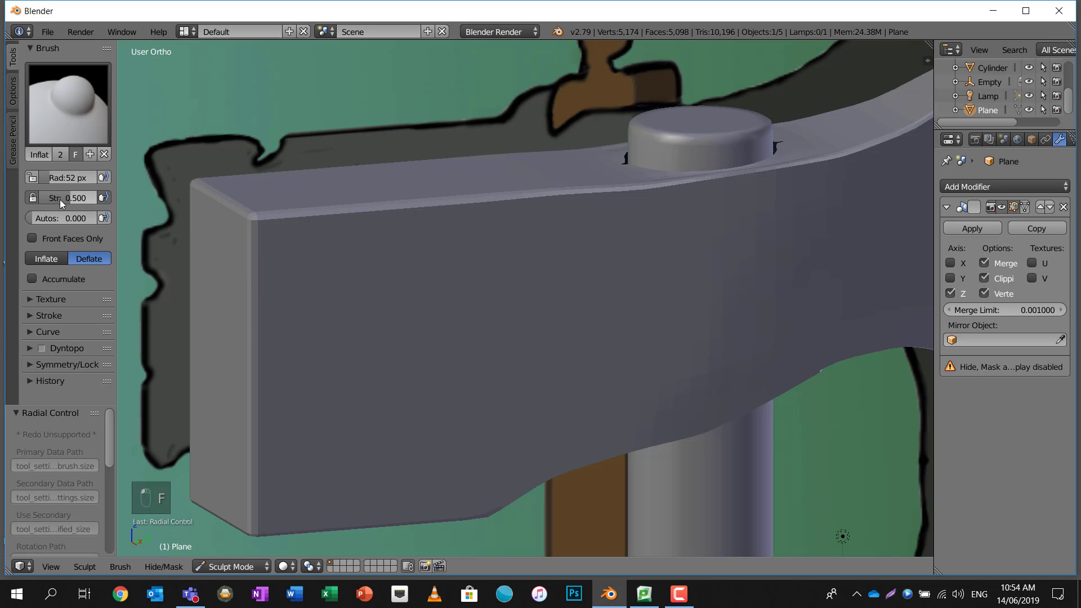
key(shift+f)
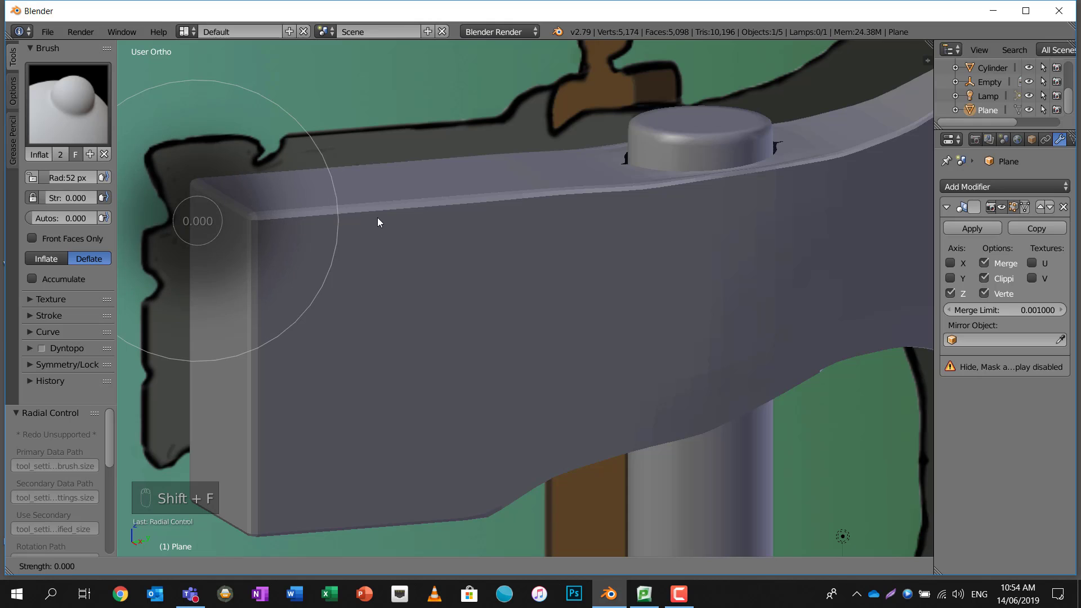
click(315, 227)
scroll(351, 233, up, 5)
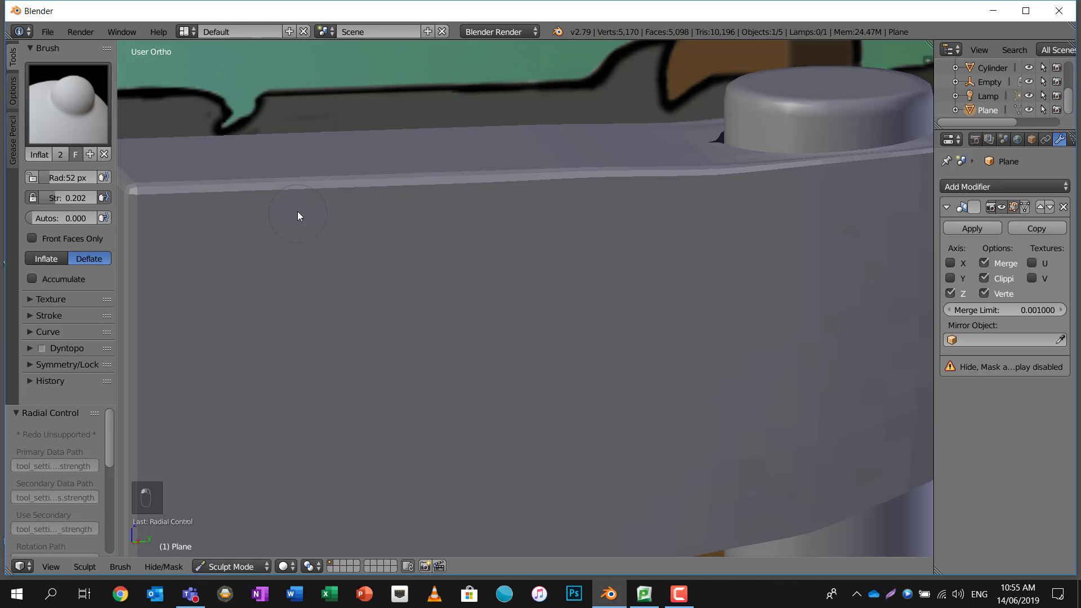
scroll(325, 268, up, 1)
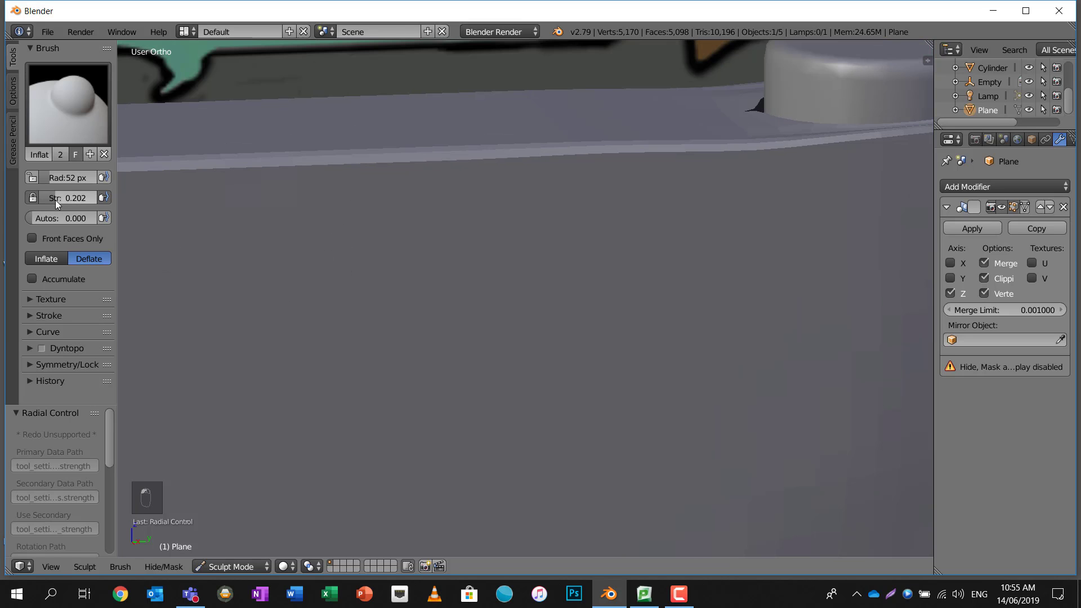
drag(55, 200, 87, 198)
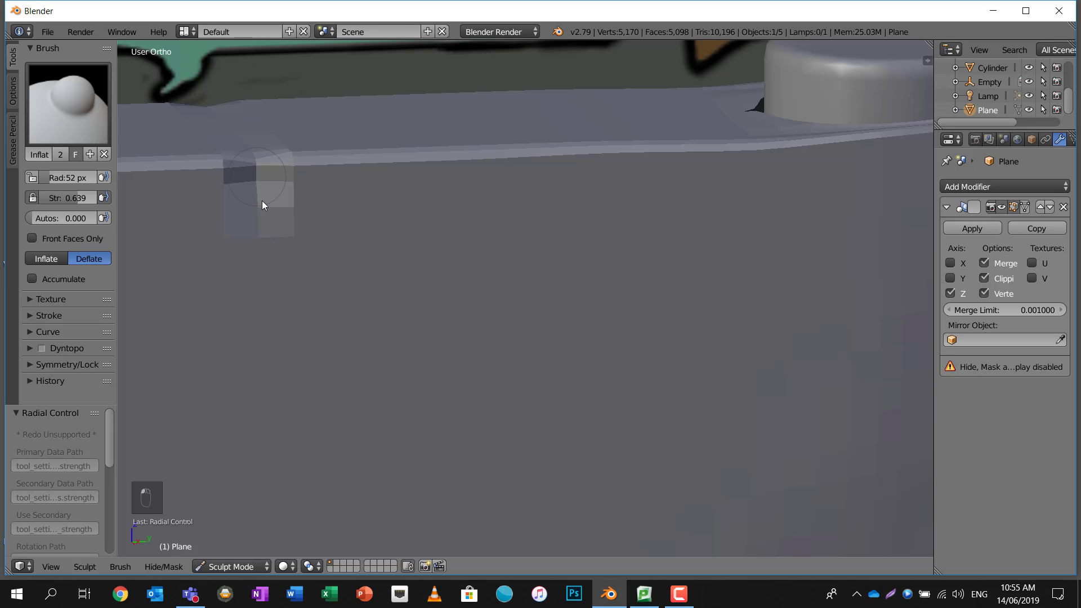
mouse_move(290, 173)
shift+middle_down()
mouse_move(332, 188)
mouse_move(342, 208)
shift+middle_up()
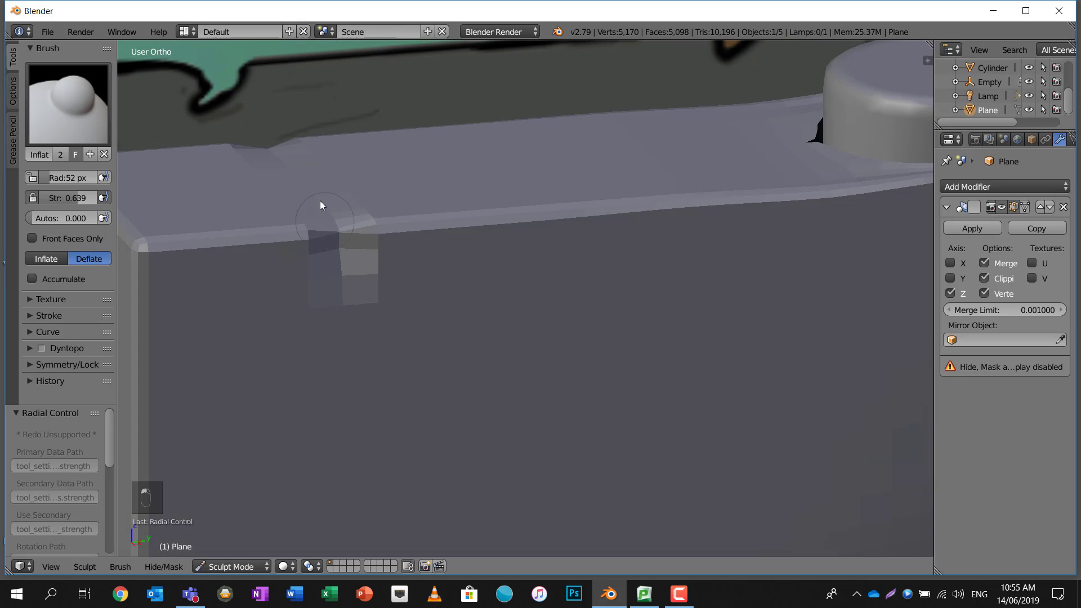
Check the notched mesh in Edit Mode with all geometry selected, and apply the Mirror modifier from Sculpt Mode
key(Tab)
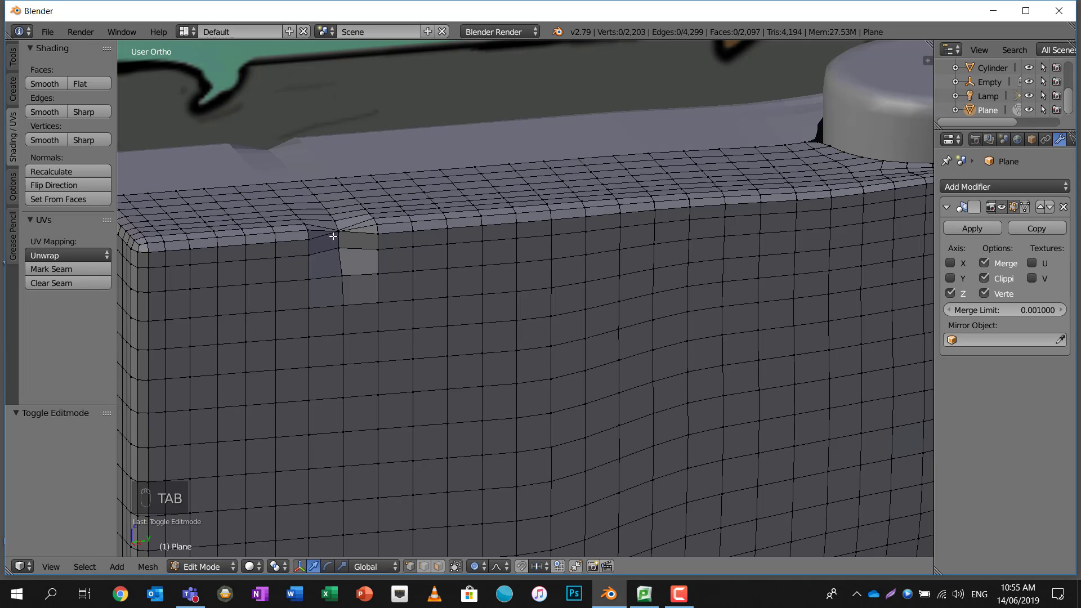
key(Tab)
middle_drag(340, 236, 356, 245)
key(Tab)
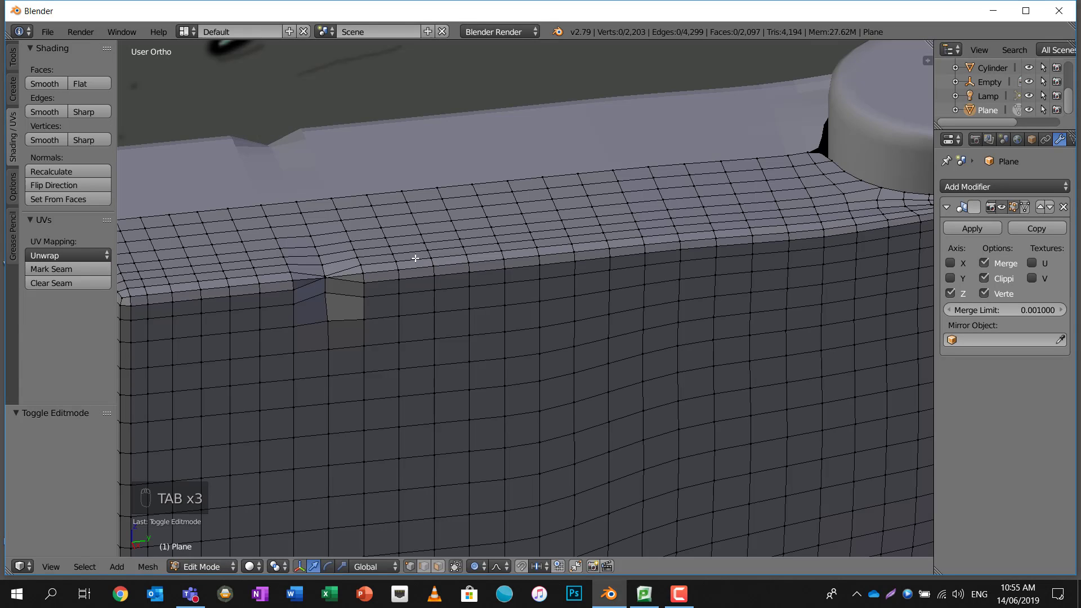
key(a)
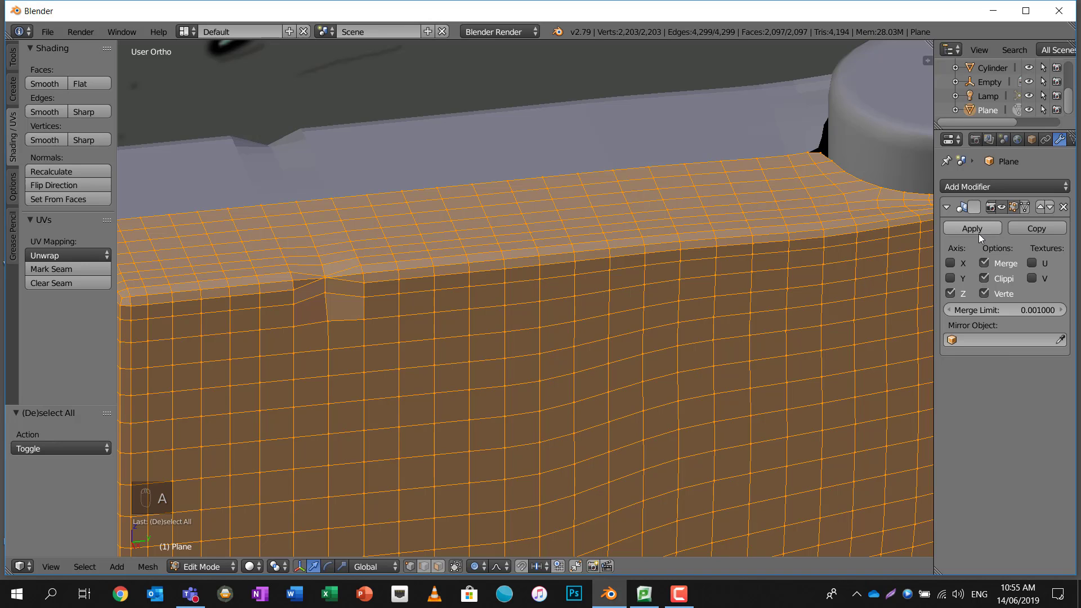
key(Tab)
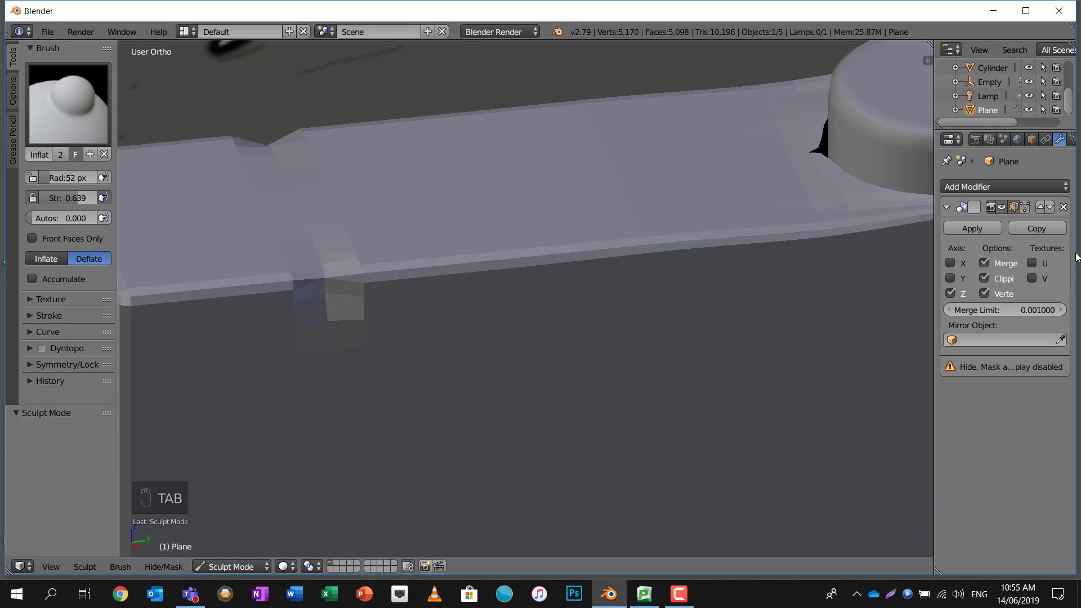
click(972, 228)
Examine the full mesh in Edit Mode and select the vertex at the notch to inspect the topology around it
key(Tab)
shift+middle_drag(442, 232, 631, 216)
click(537, 215)
scroll(534, 219, up, 2)
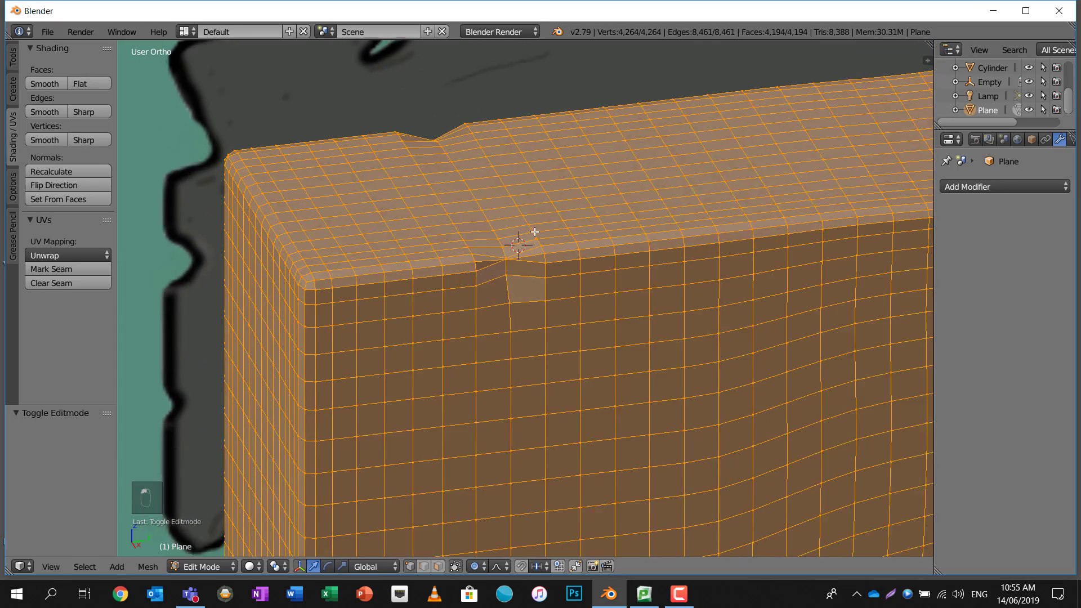
scroll(498, 242, up, 3)
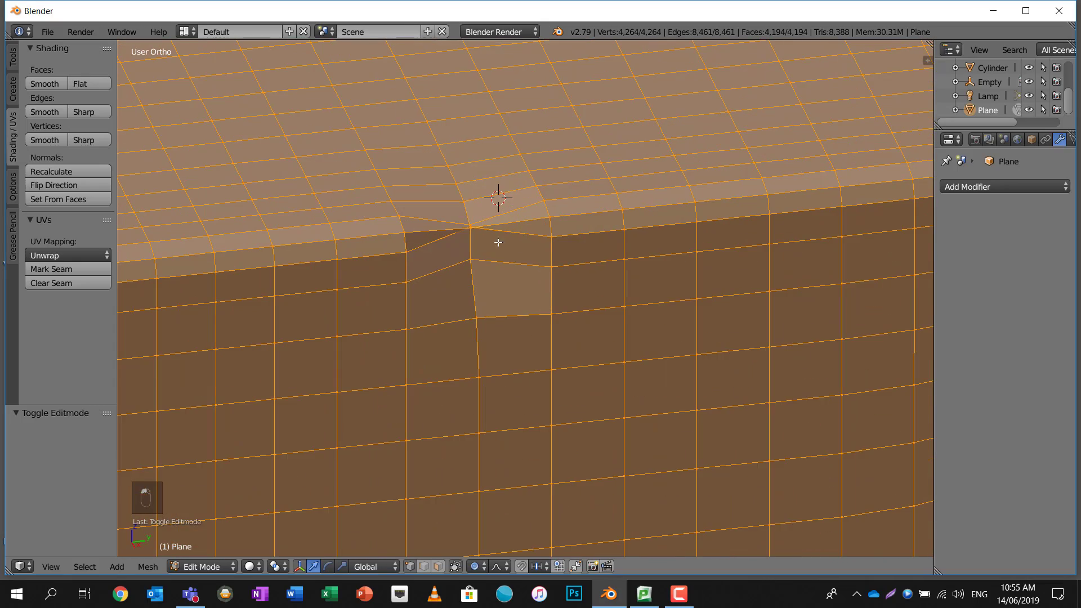
right_click(471, 233)
middle_drag(473, 234, 498, 207)
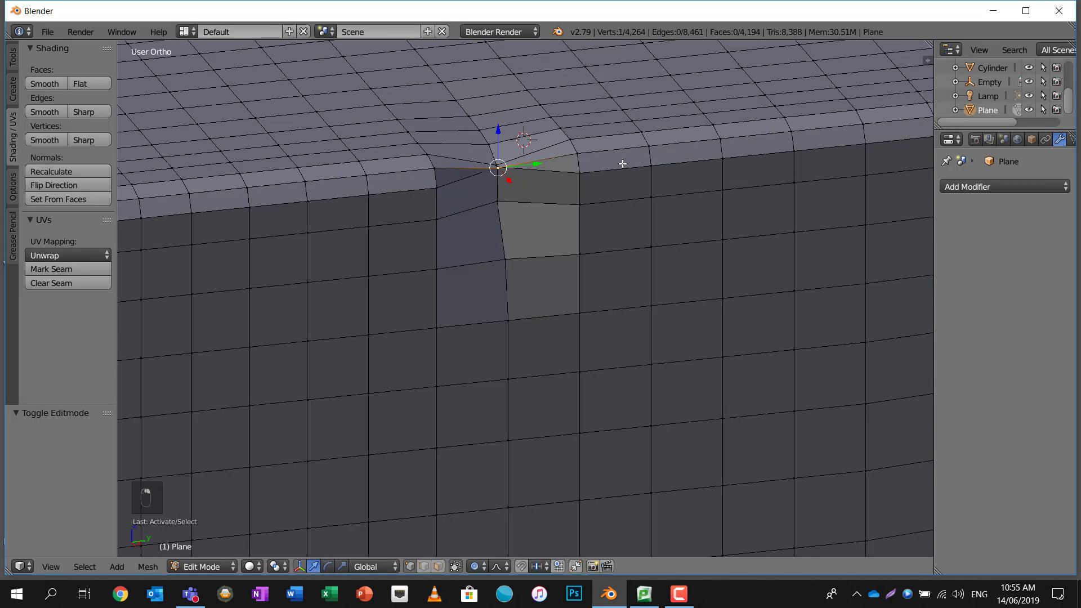
middle_drag(622, 164, 254, 153)
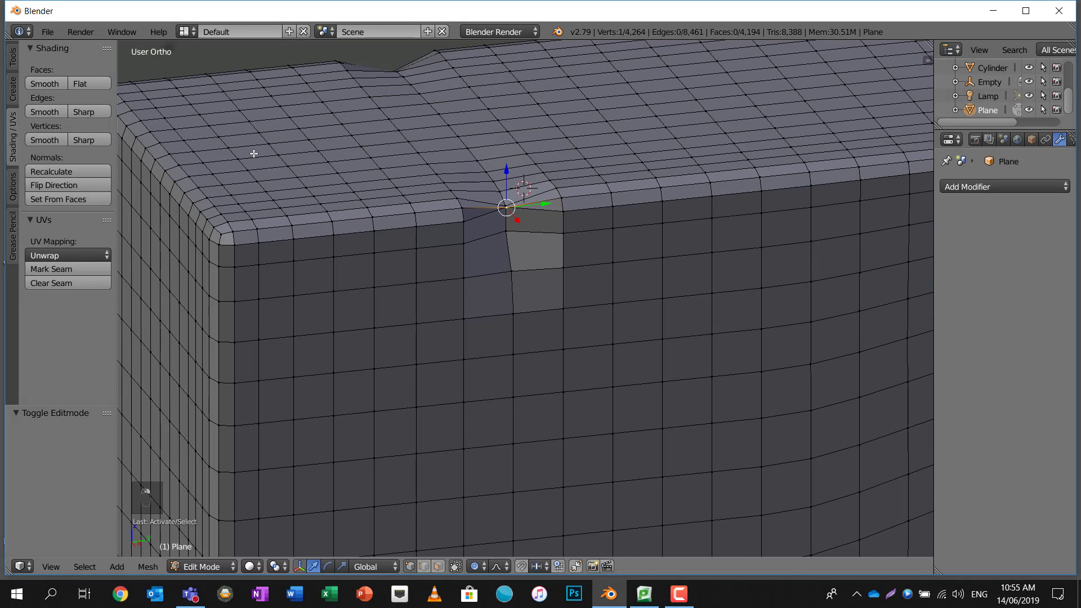
Return to Sculpt Mode and deflate dents into the head's flat side face and the blunt end's vertical edge
click(197, 566)
click(217, 519)
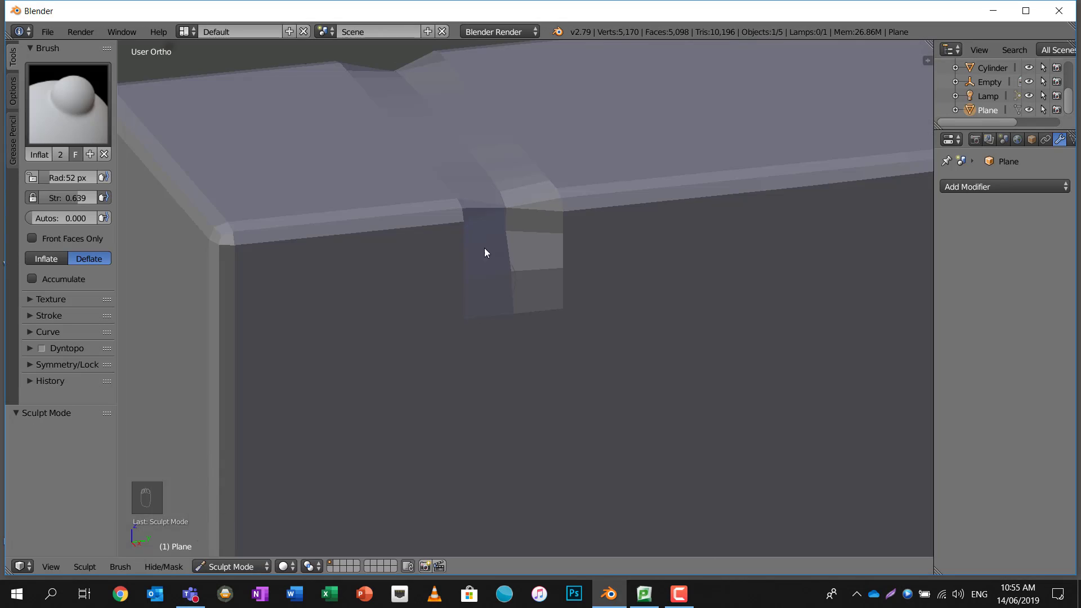
shift+middle_drag(484, 247, 361, 231)
middle_drag(572, 270, 583, 189)
scroll(547, 219, up, 1)
scroll(546, 218, down, 3)
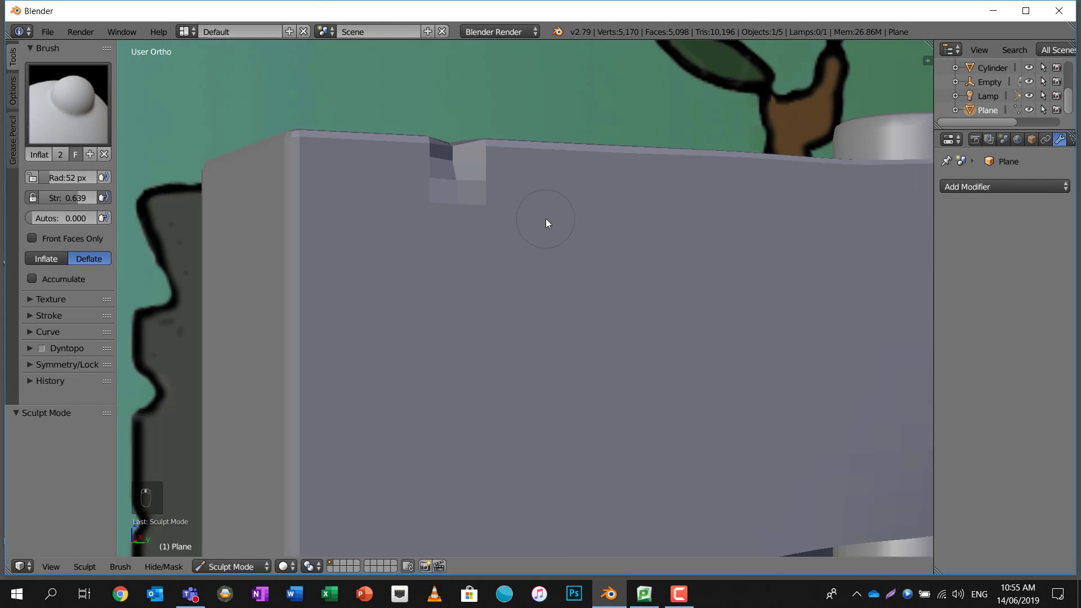
middle_drag(546, 218, 472, 286)
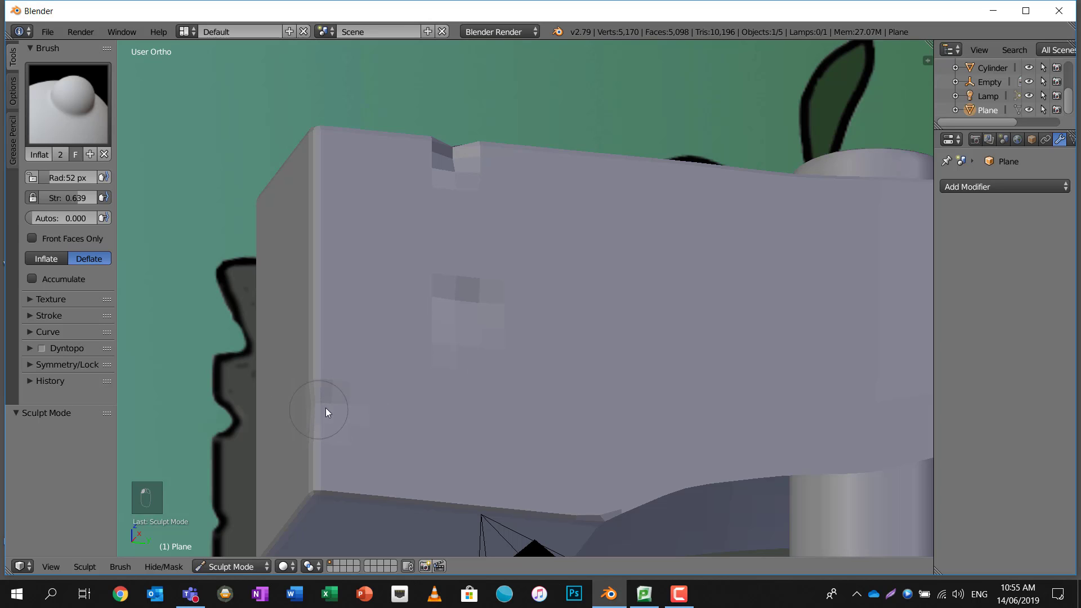
drag(330, 409, 334, 408)
Switch to the Scrape/Peaks brush and scrape the upper part of the blunt end's vertical edge
right_click(68, 107)
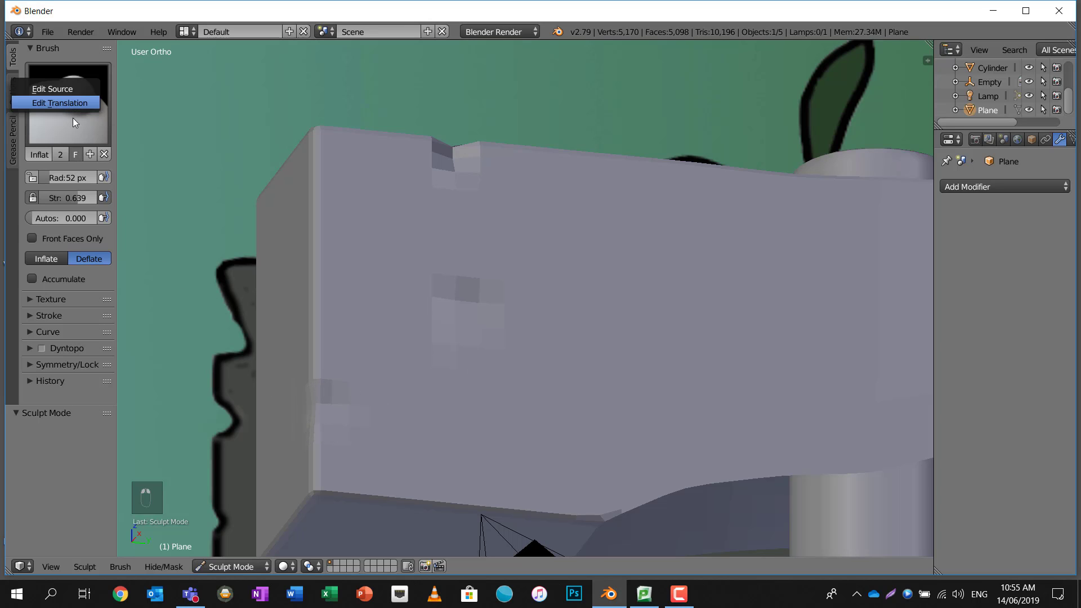
click(79, 129)
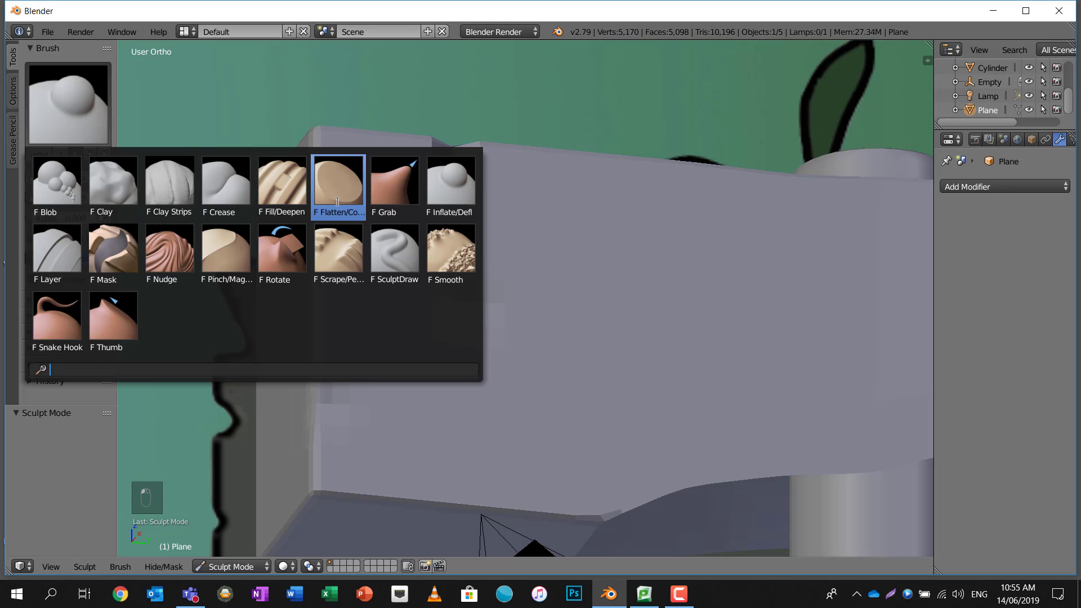
click(338, 251)
mouse_move(408, 261)
middle_down()
mouse_move(415, 282)
mouse_move(382, 268)
middle_up()
drag(383, 274, 381, 290)
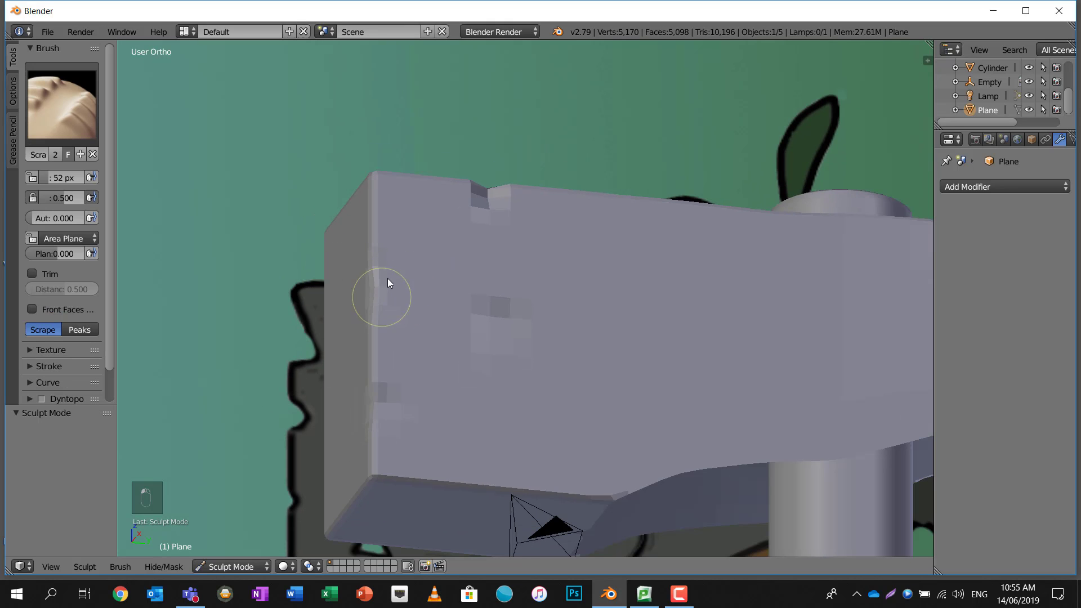
Scrape further wear marks along the blunt end's vertical edge and the head's upper long edge
middle_drag(388, 279, 435, 271)
scroll(434, 271, up, 5)
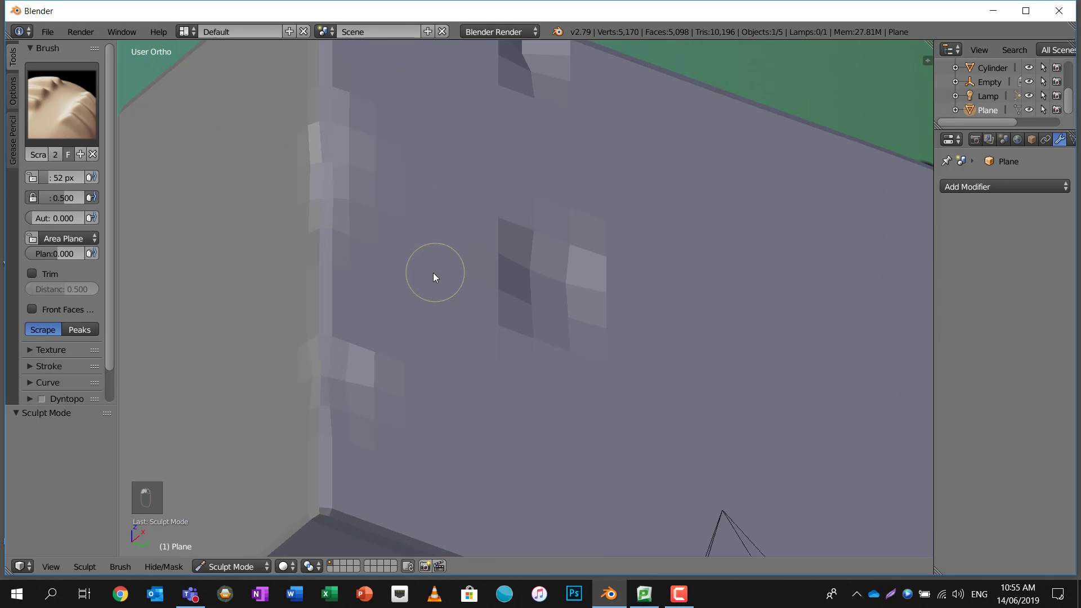
mouse_move(360, 279)
mouse_down()
mouse_move(337, 284)
mouse_move(373, 279)
mouse_move(337, 286)
mouse_move(368, 272)
mouse_up()
shift+middle_drag(365, 292, 374, 169)
mouse_move(352, 382)
mouse_down()
mouse_move(326, 403)
mouse_move(348, 378)
mouse_move(333, 394)
mouse_up()
mouse_move(404, 394)
shift+middle_down()
mouse_move(407, 273)
mouse_move(323, 416)
mouse_move(408, 369)
mouse_move(516, 346)
mouse_move(464, 366)
mouse_move(523, 299)
mouse_move(535, 258)
shift+middle_up()
scroll(512, 344, down, 3)
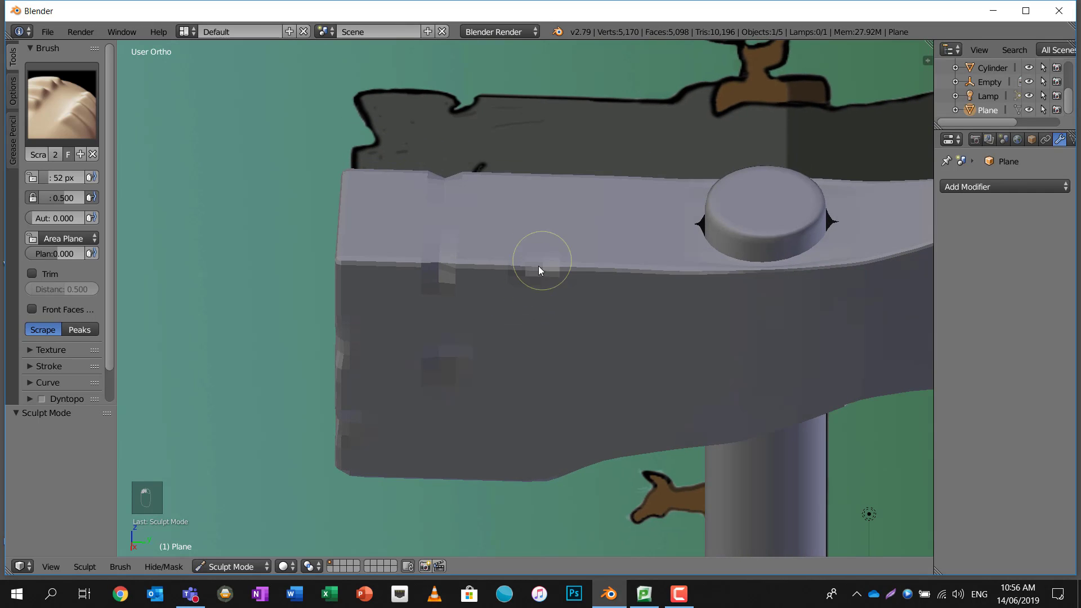
Add a Multiresolution modifier to the axe head and subdivide it once
click(993, 187)
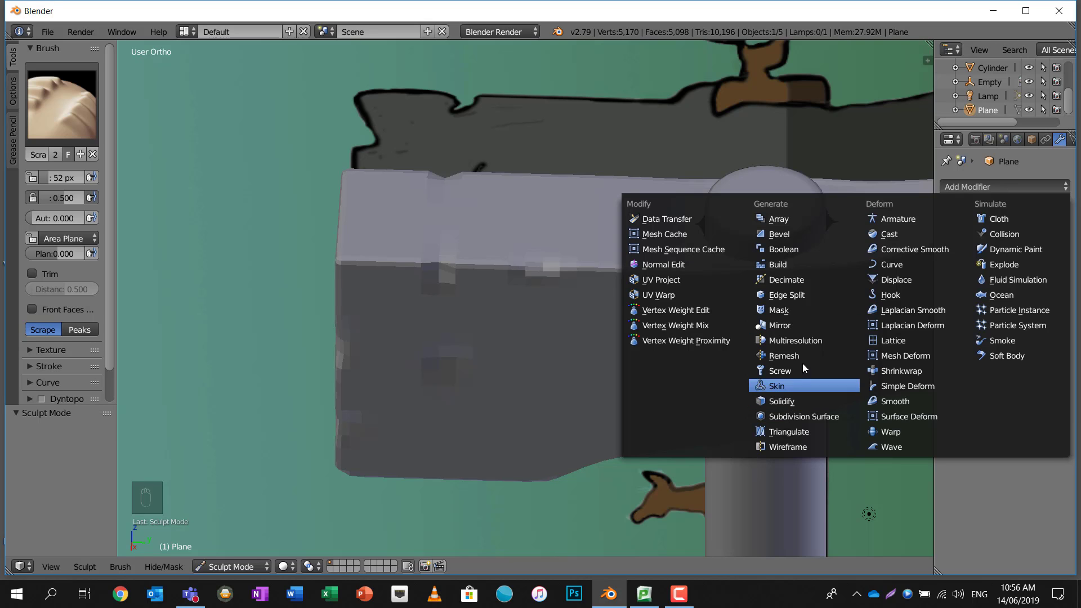
click(786, 344)
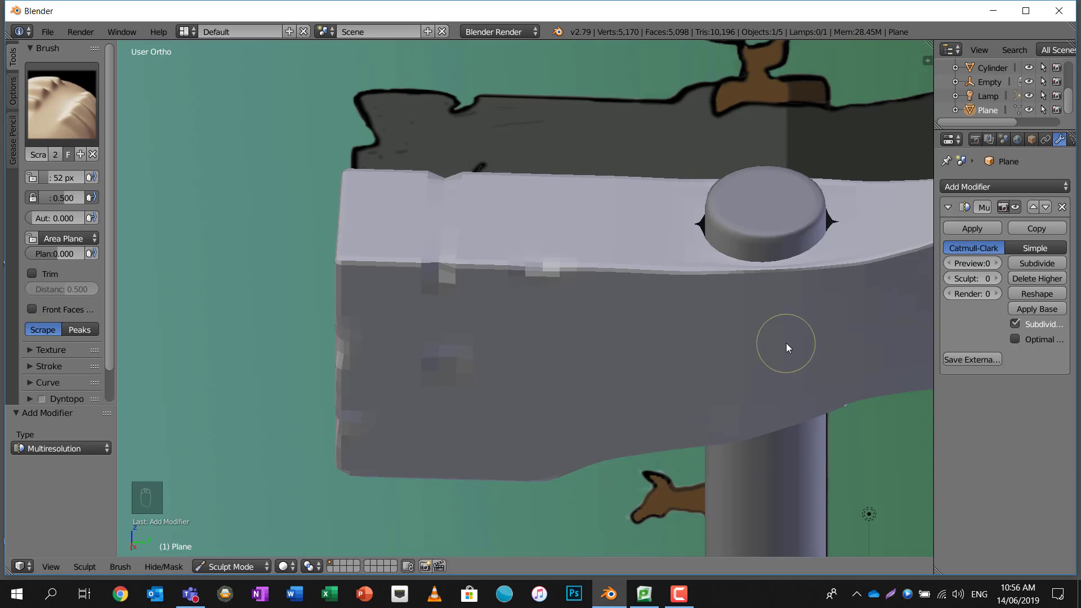
shift+middle_drag(901, 316, 798, 318)
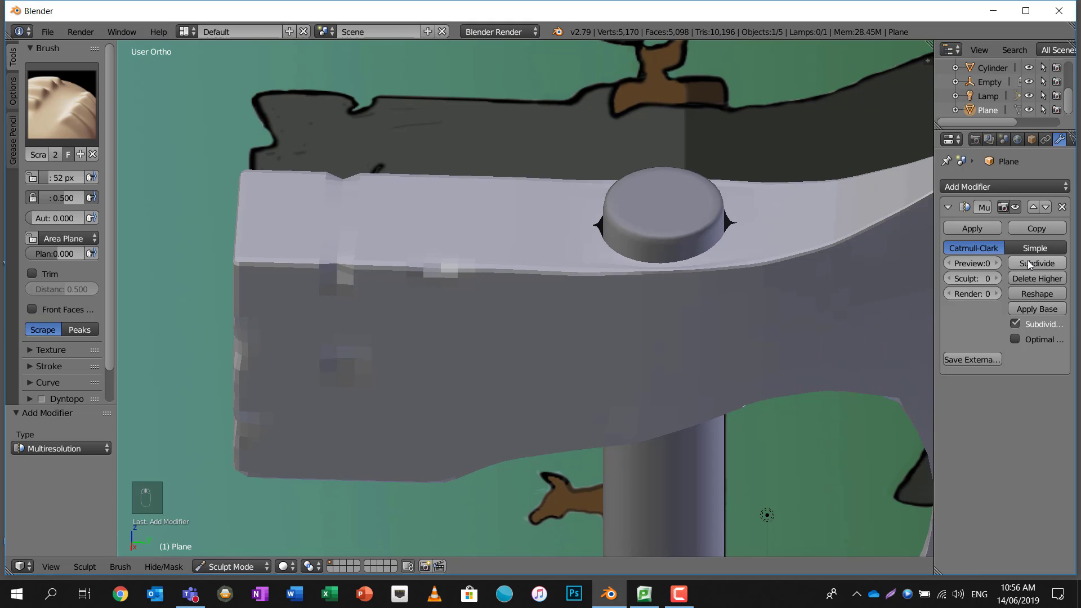
click(1028, 261)
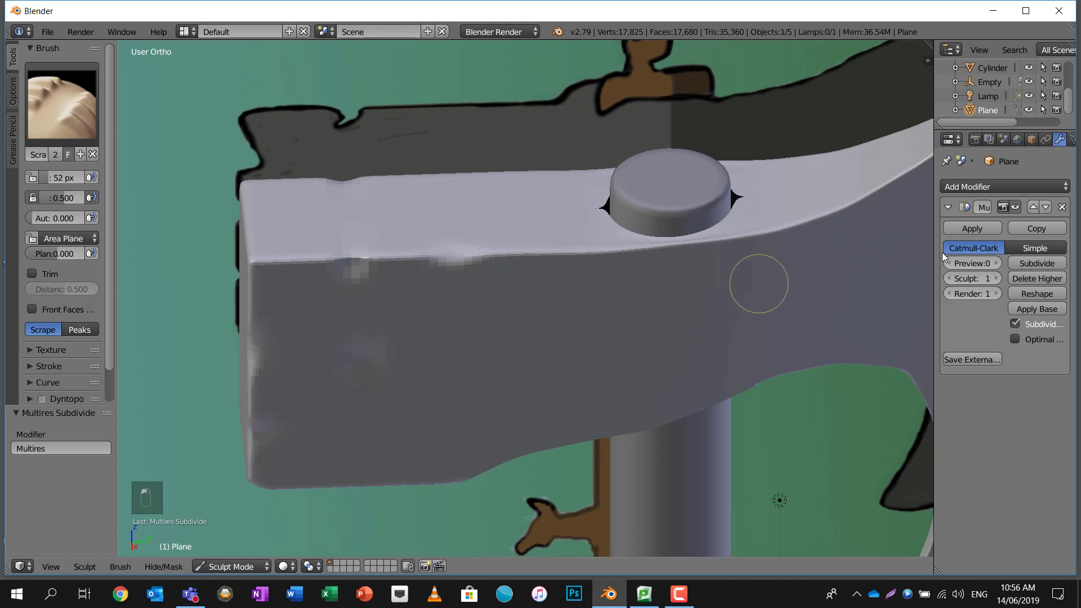
Scrape the subdivided upper long edge between the notch and the neighbouring wear mark
middle_drag(941, 252, 465, 248)
scroll(464, 248, up, 5)
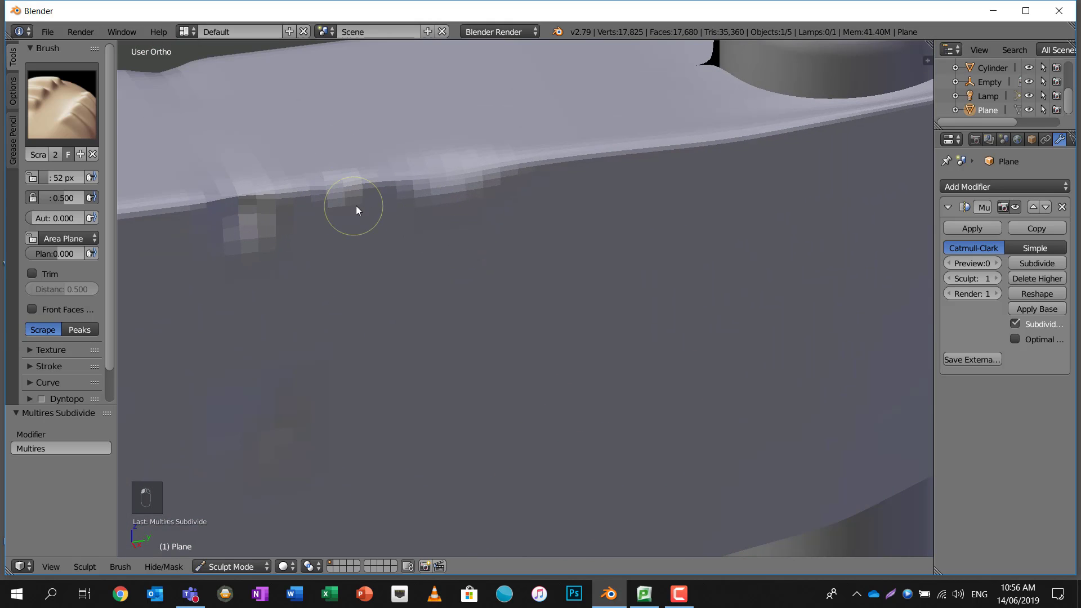
middle_drag(459, 234, 423, 183)
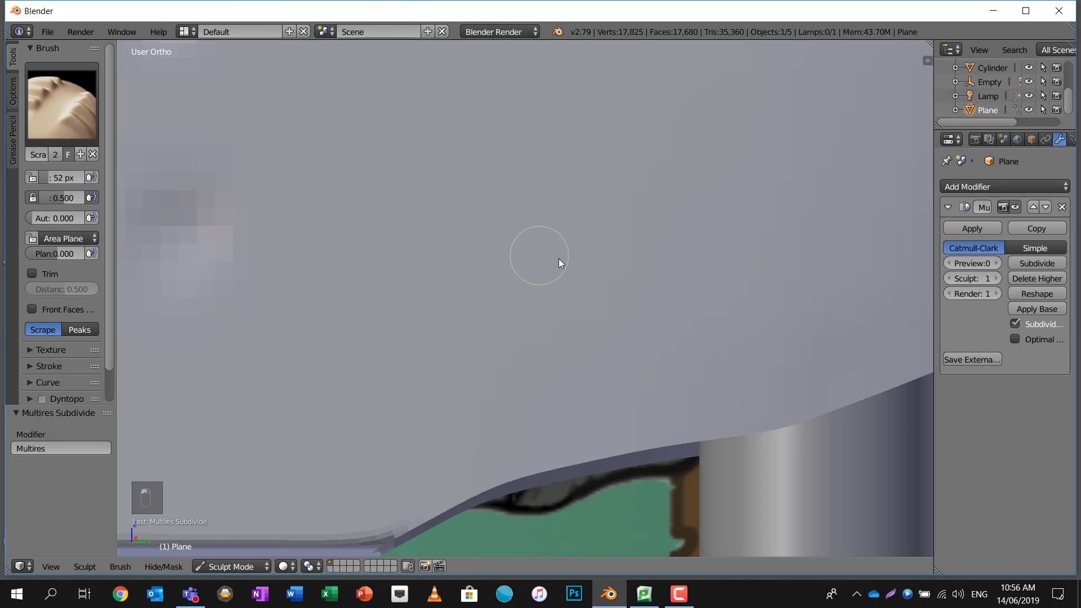
Scrape a mark into the middle of the blade's cutting edge with the 52 px brush
scroll(559, 258, up, 3)
scroll(601, 266, down, 12)
middle_drag(637, 263, 562, 262)
scroll(571, 259, up, 4)
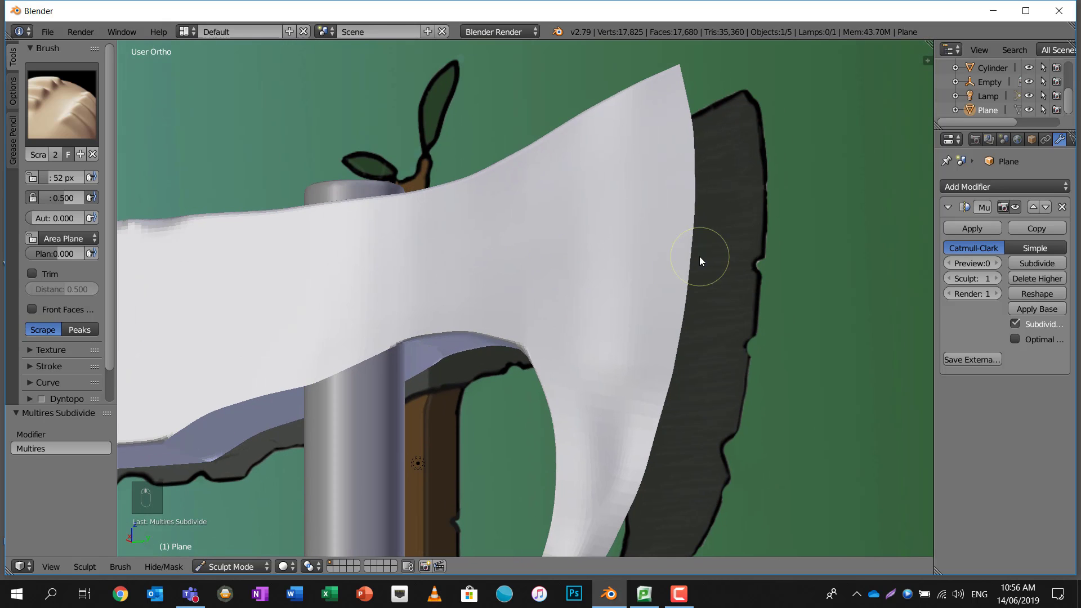
middle_drag(680, 259, 644, 263)
mouse_move(612, 264)
mouse_down()
mouse_move(598, 258)
mouse_move(616, 258)
mouse_up()
Set the Scrape brush to 20 px radius and 0.962 strength, and scrape small chips into the blade's cutting edge
key(f)
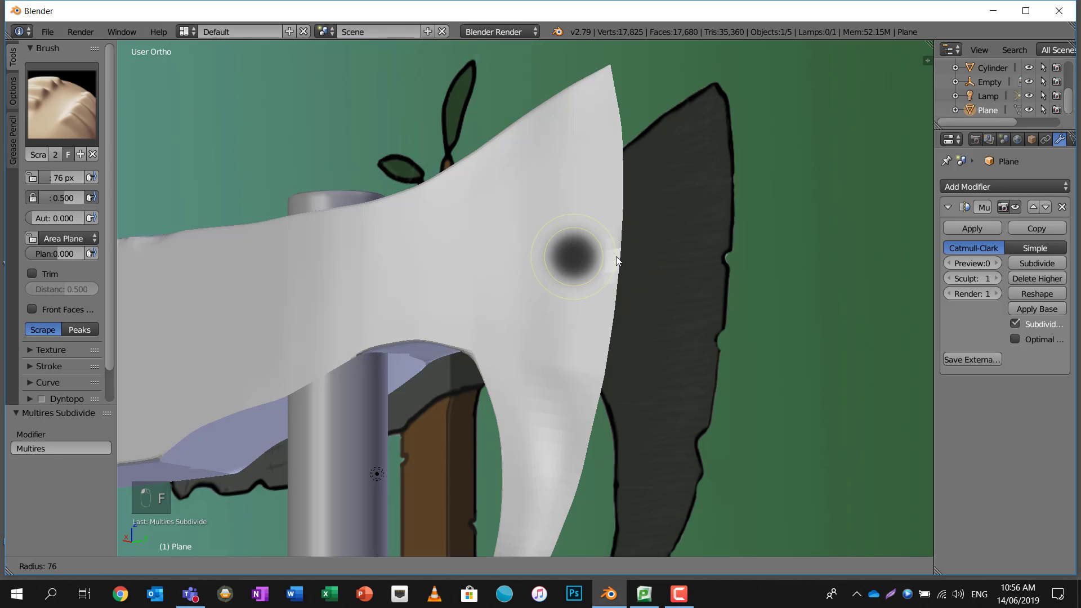
click(585, 254)
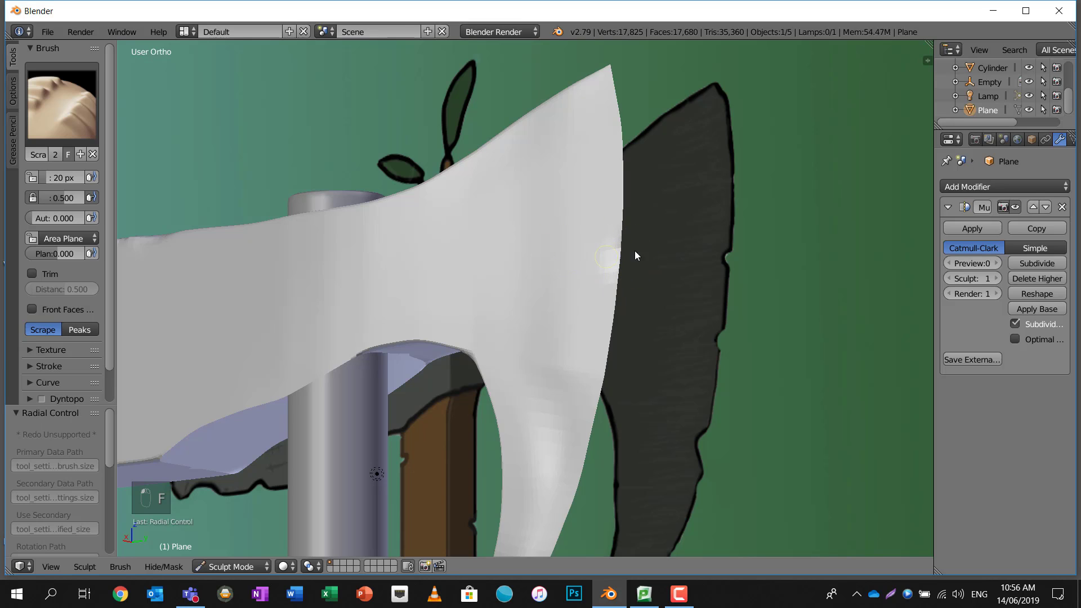
key(shift+f)
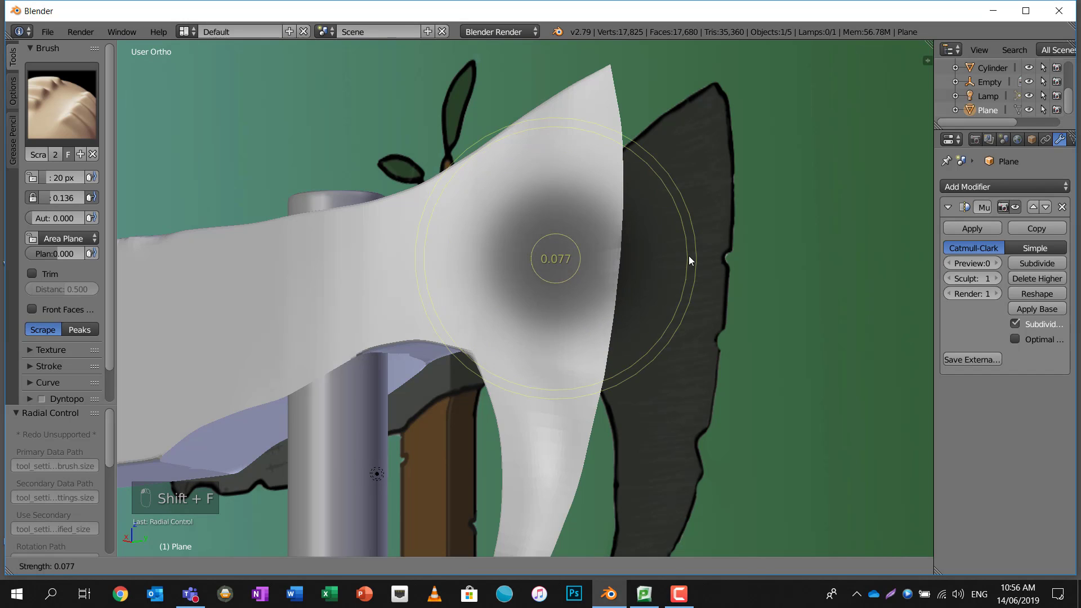
click(585, 262)
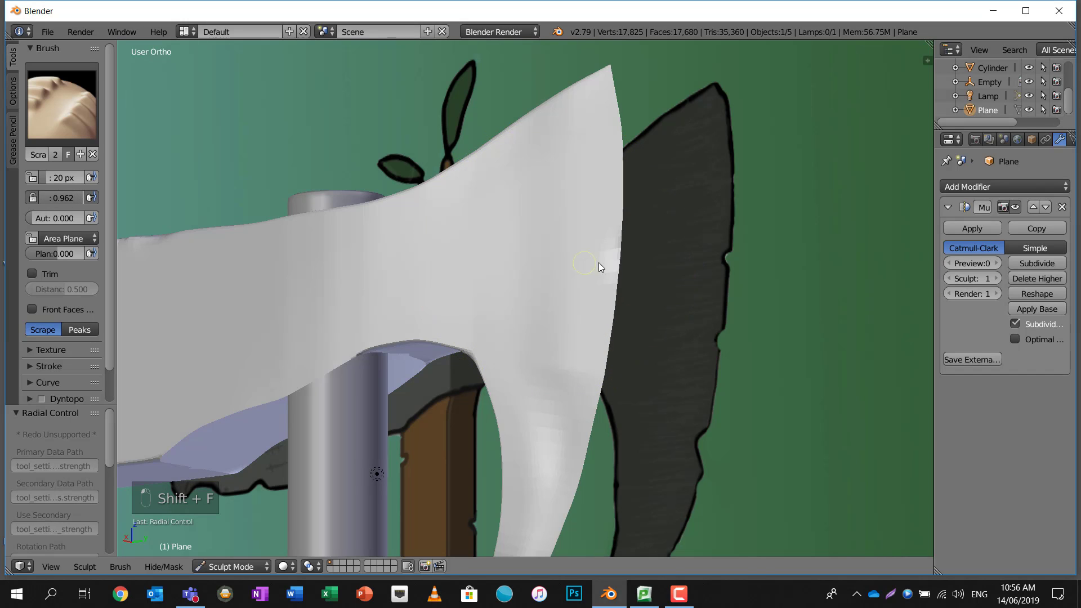
middle_drag(630, 257, 646, 186)
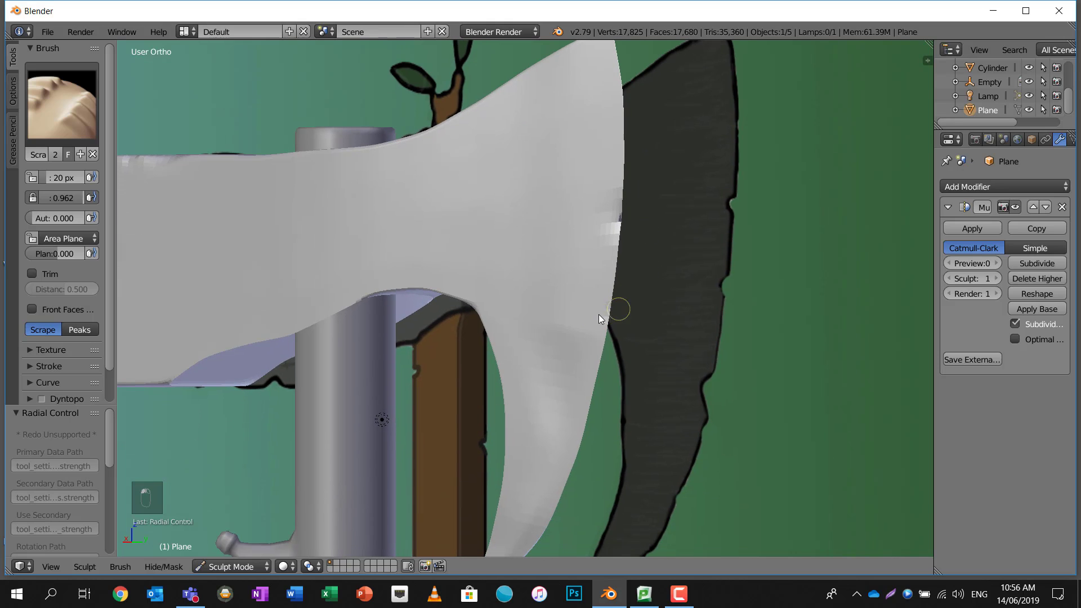
drag(599, 315, 605, 321)
shift+middle_drag(611, 419, 606, 282)
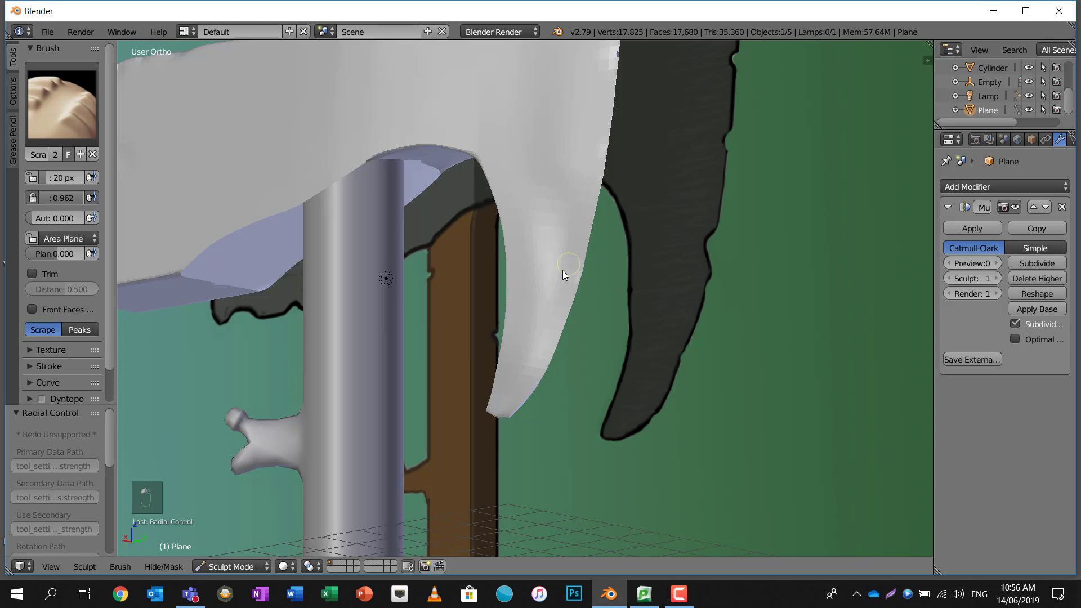
In Edit Mode, move the stray vertex on the axe head's underside crease -0.027 along X, and a further -0.044 with proportional editing disabled
middle_drag(490, 192, 400, 214)
scroll(507, 187, down, 3)
scroll(492, 183, up, 1)
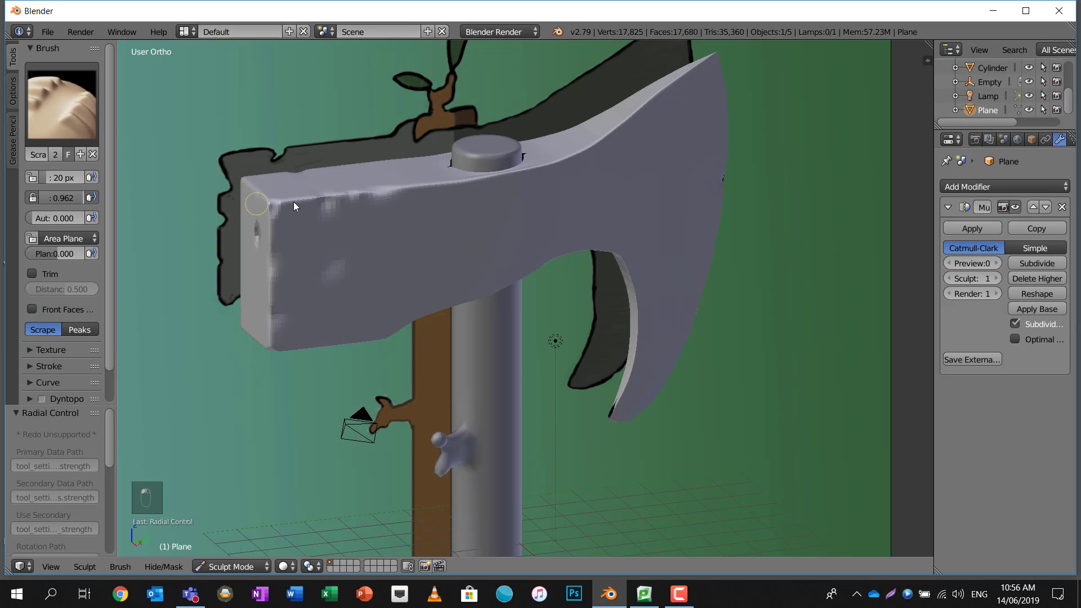
middle_drag(322, 197, 424, 269)
scroll(348, 258, up, 6)
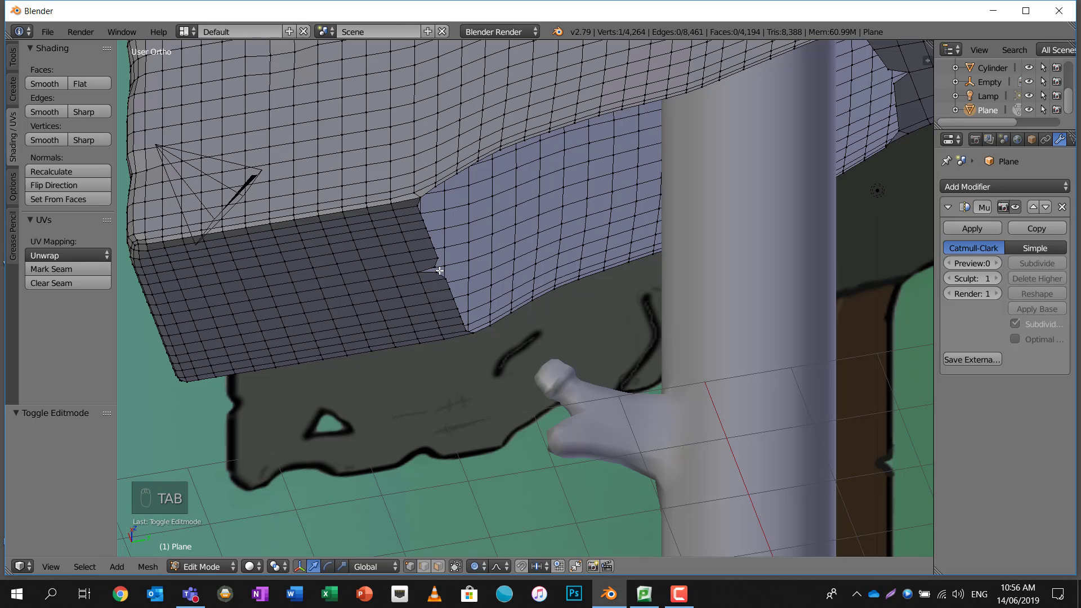
scroll(439, 271, up, 5)
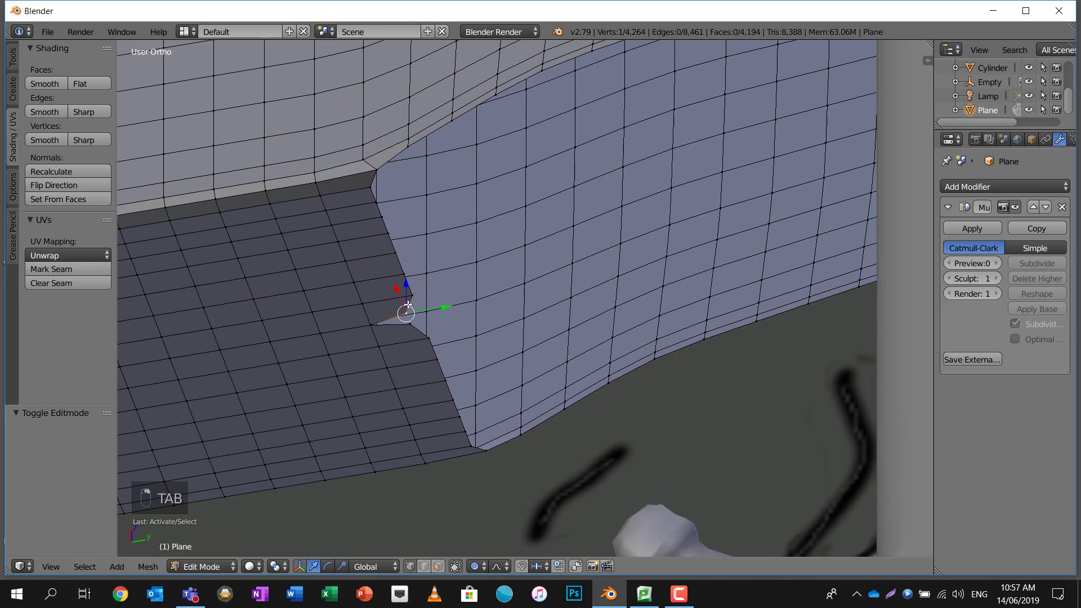
drag(400, 293, 407, 295)
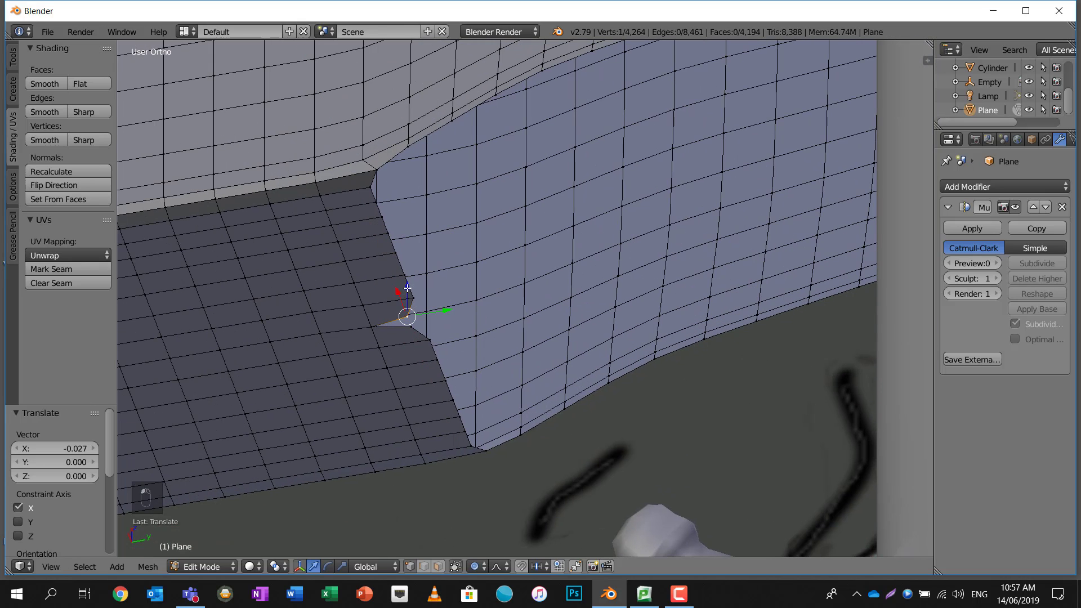
key(o)
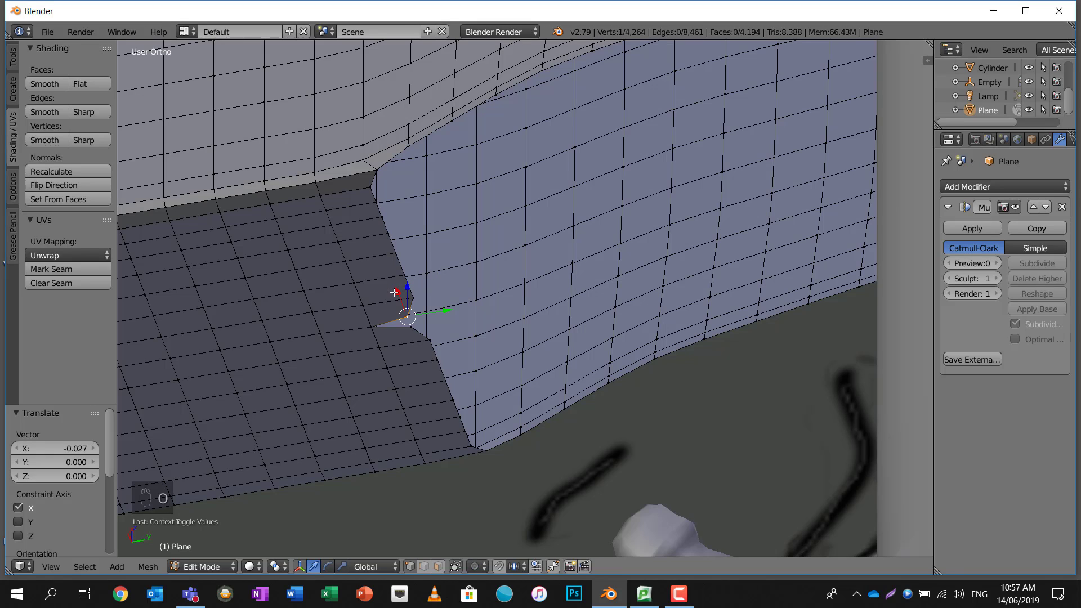
drag(395, 292, 397, 297)
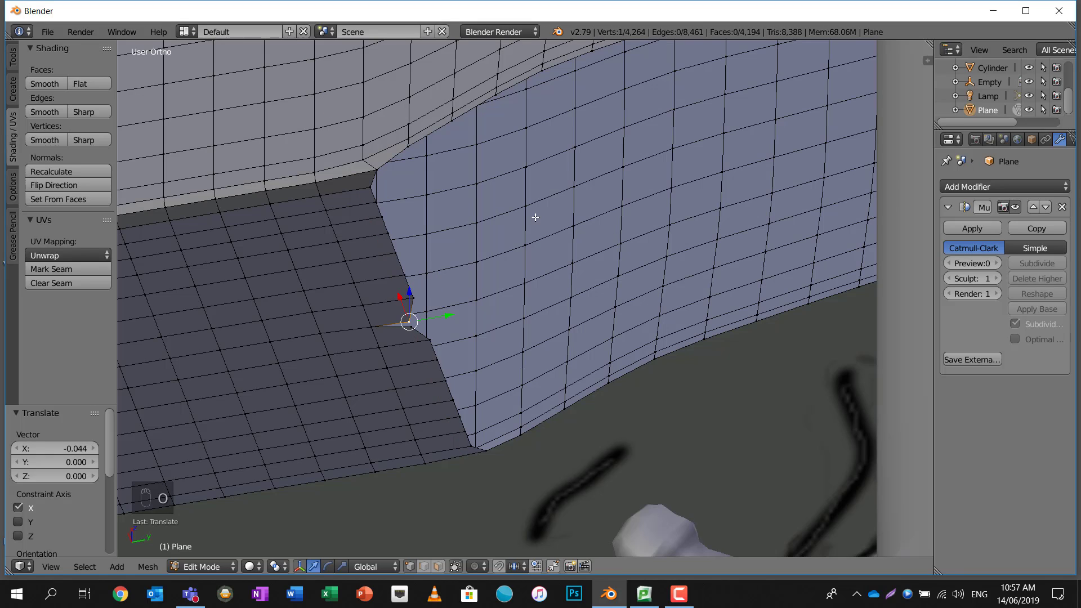
scroll(535, 217, down, 8)
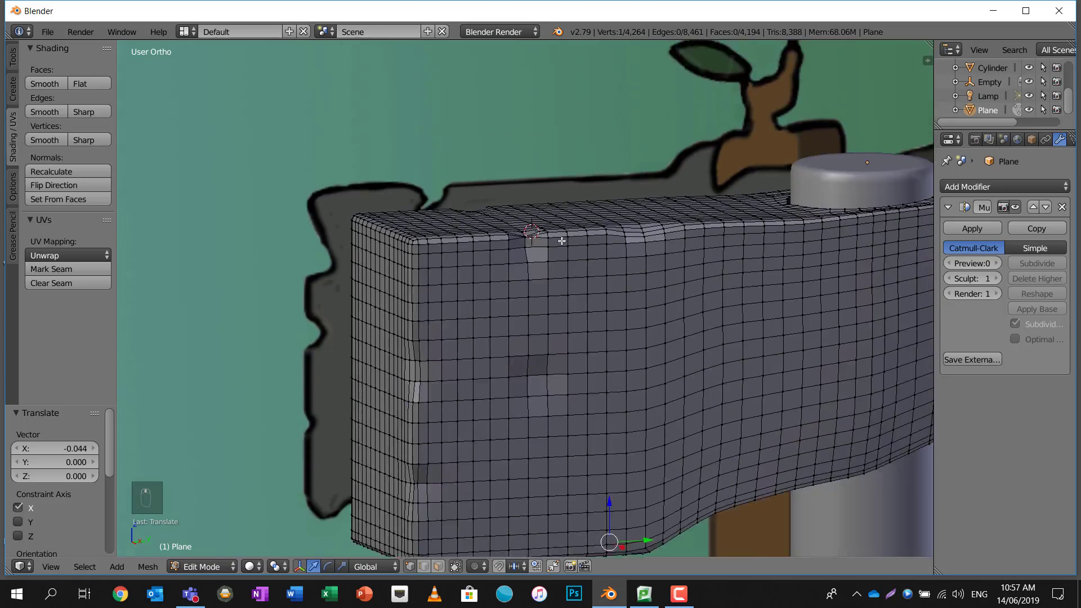
scroll(562, 241, down, 4)
scroll(684, 220, down, 2)
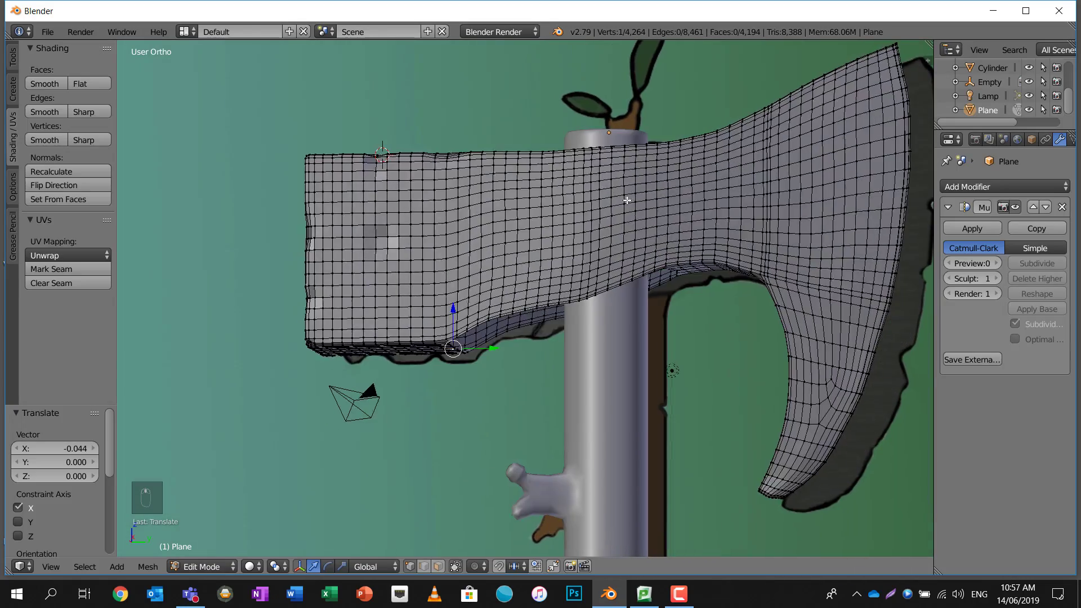
middle_drag(683, 220, 533, 318)
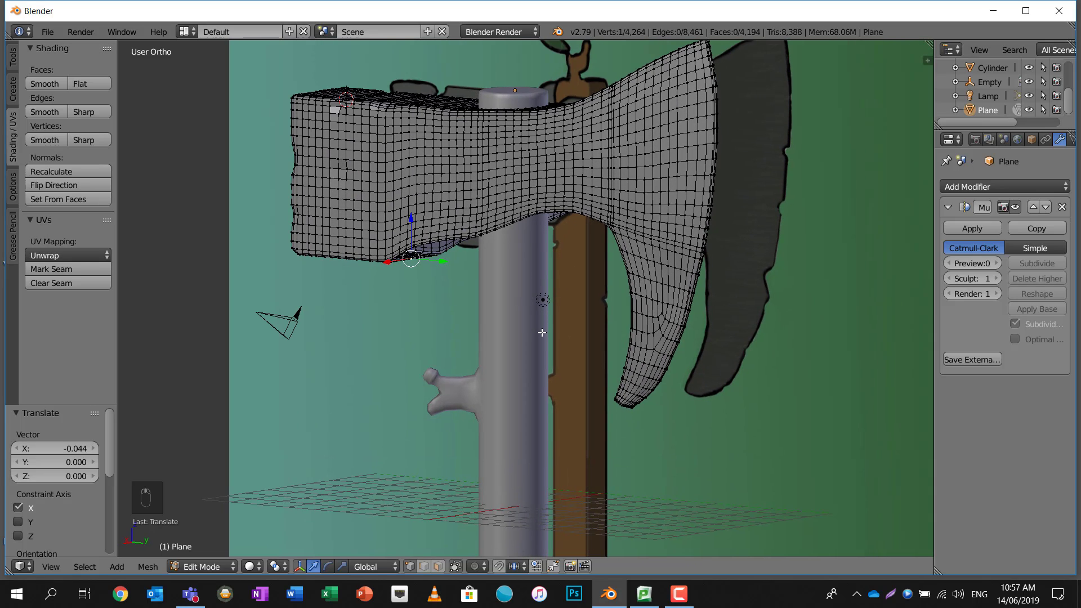
scroll(563, 279, down, 4)
middle_drag(564, 279, 631, 311)
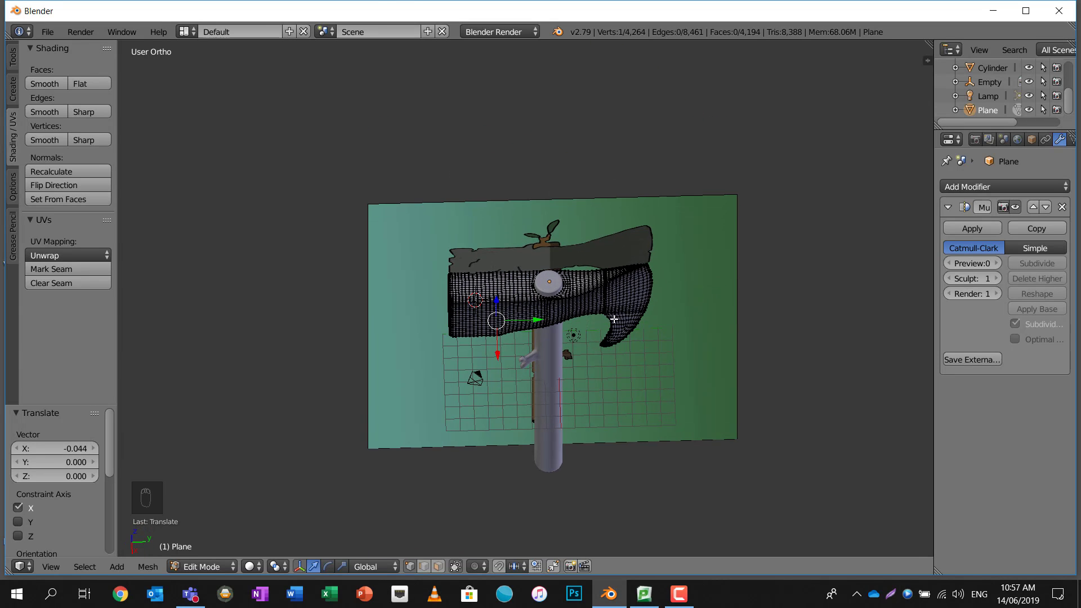
click(679, 593)
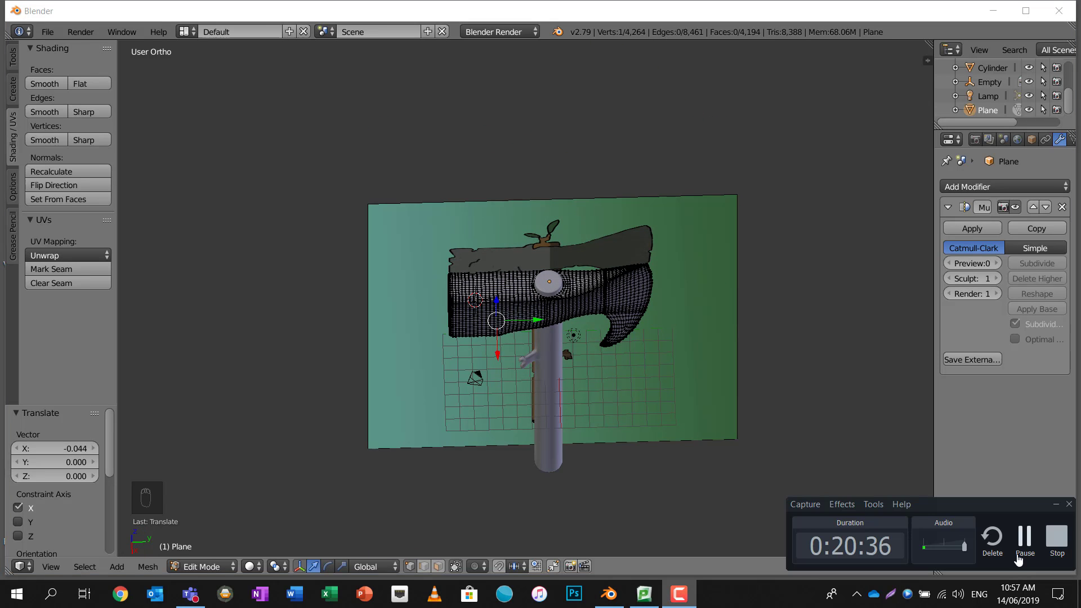